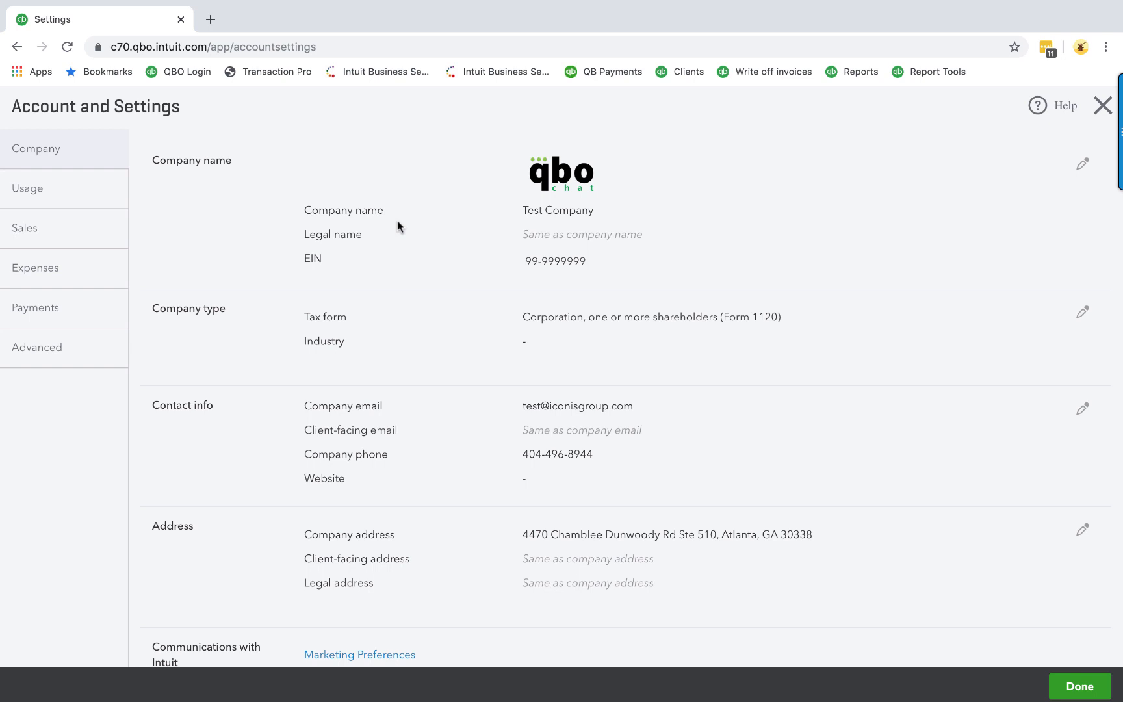
# Open the company name details for editing, turn off the legal name's "Same as company name" option and turn it back on.
pyautogui.click(1083, 165)
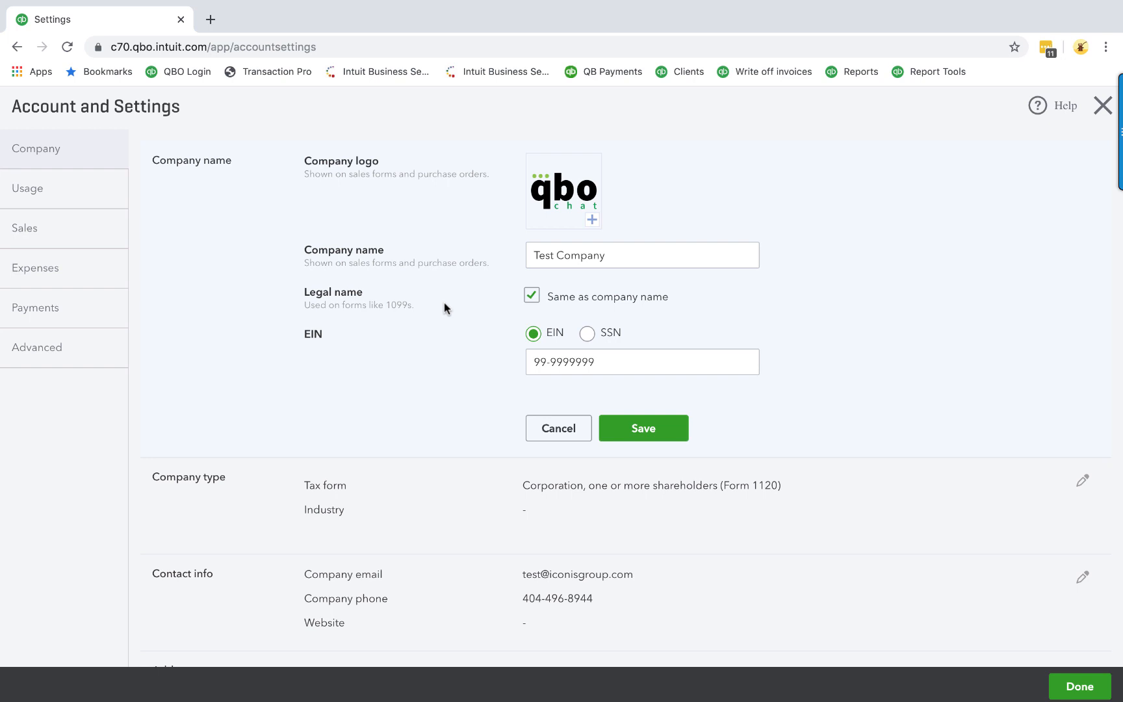
pyautogui.click(530, 297)
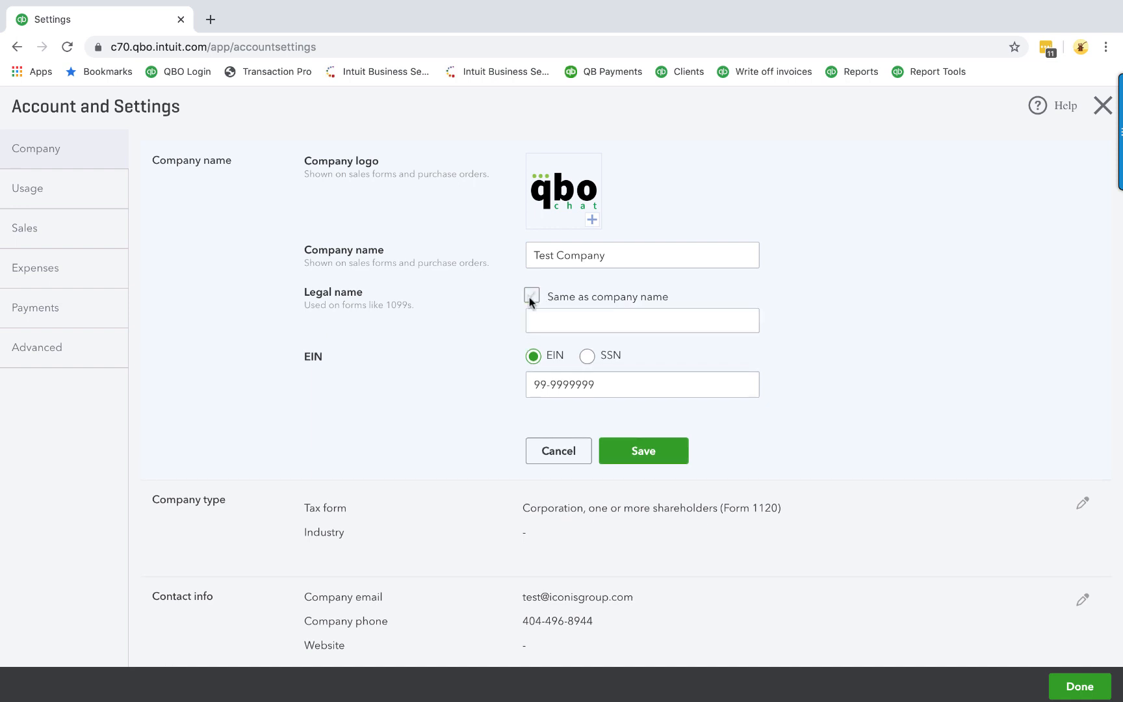
pyautogui.click(531, 297)
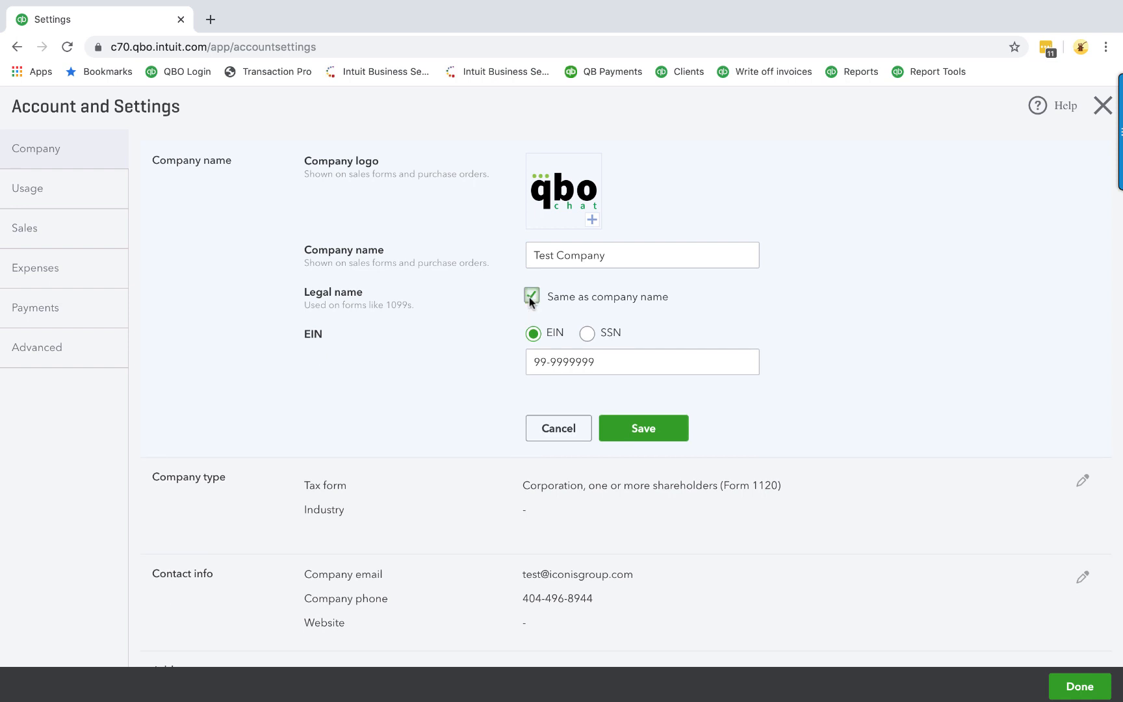
pyautogui.scroll(-3, 984, 394)
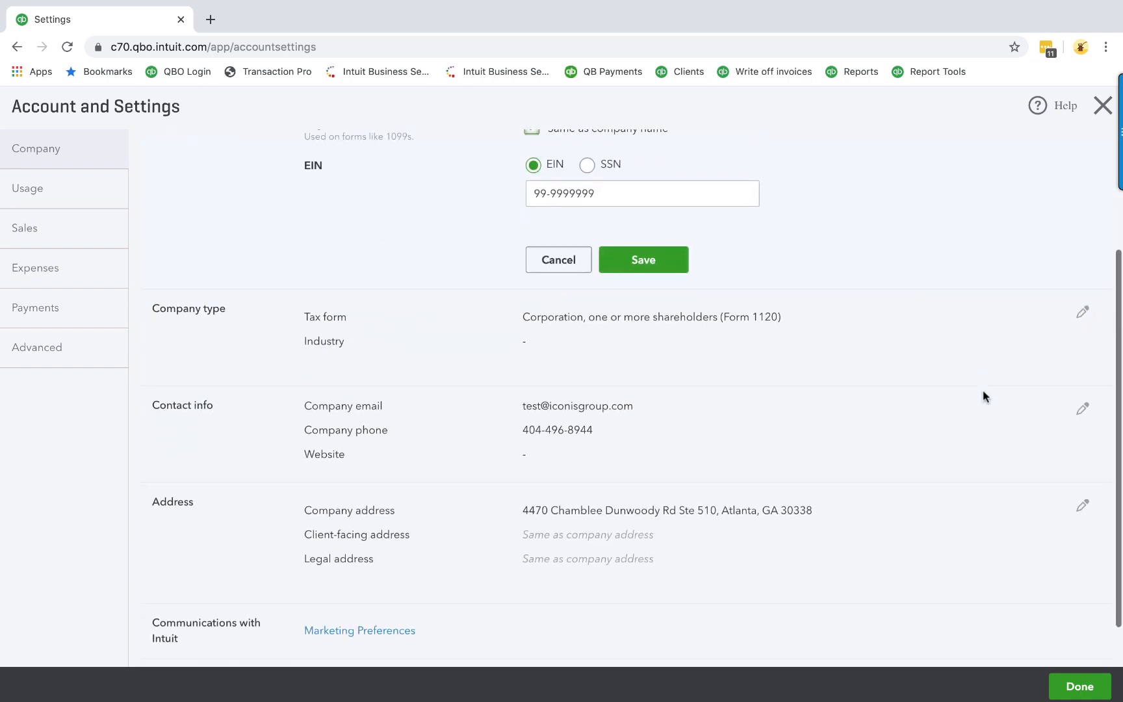
# Open the company type details for editing and set the tax form to Nonprofit organization (Form 990).
pyautogui.click(1082, 312)
pyautogui.click(432, 438)
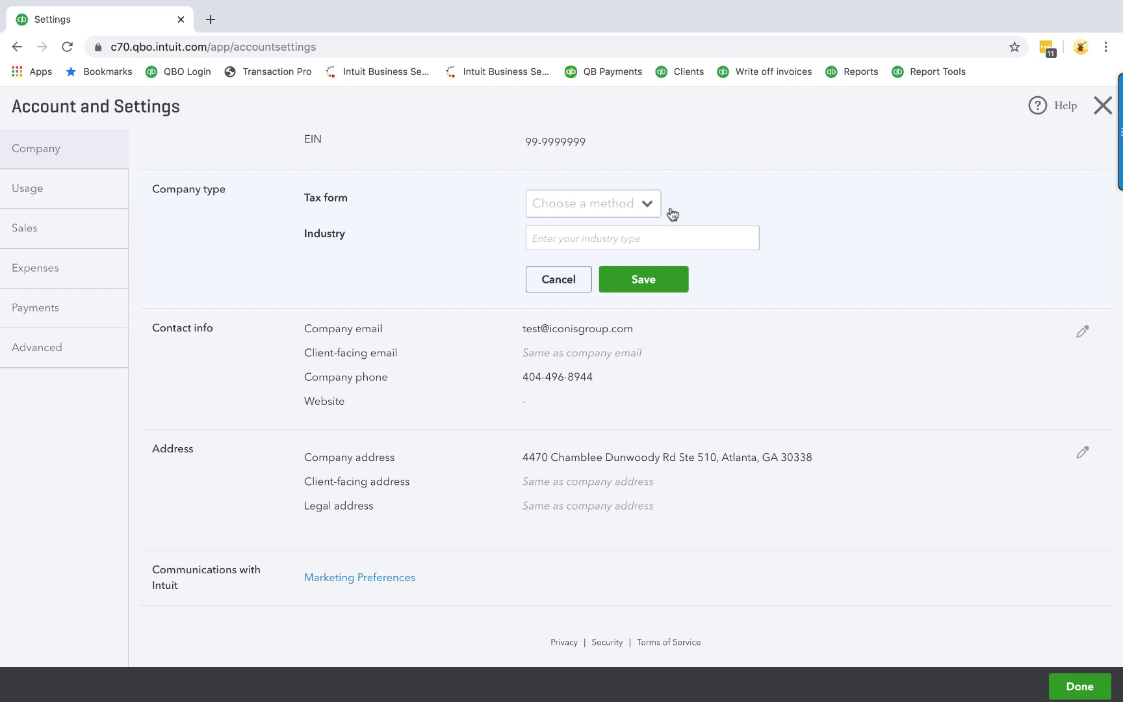
pyautogui.click(639, 206)
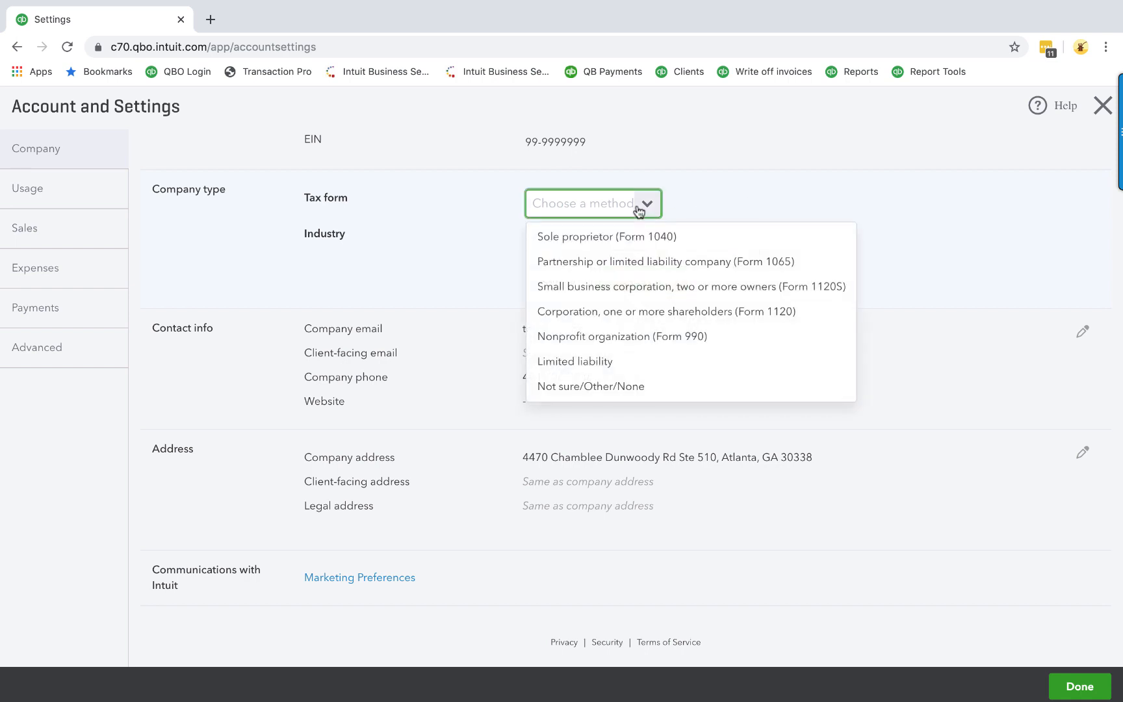
pyautogui.click(645, 335)
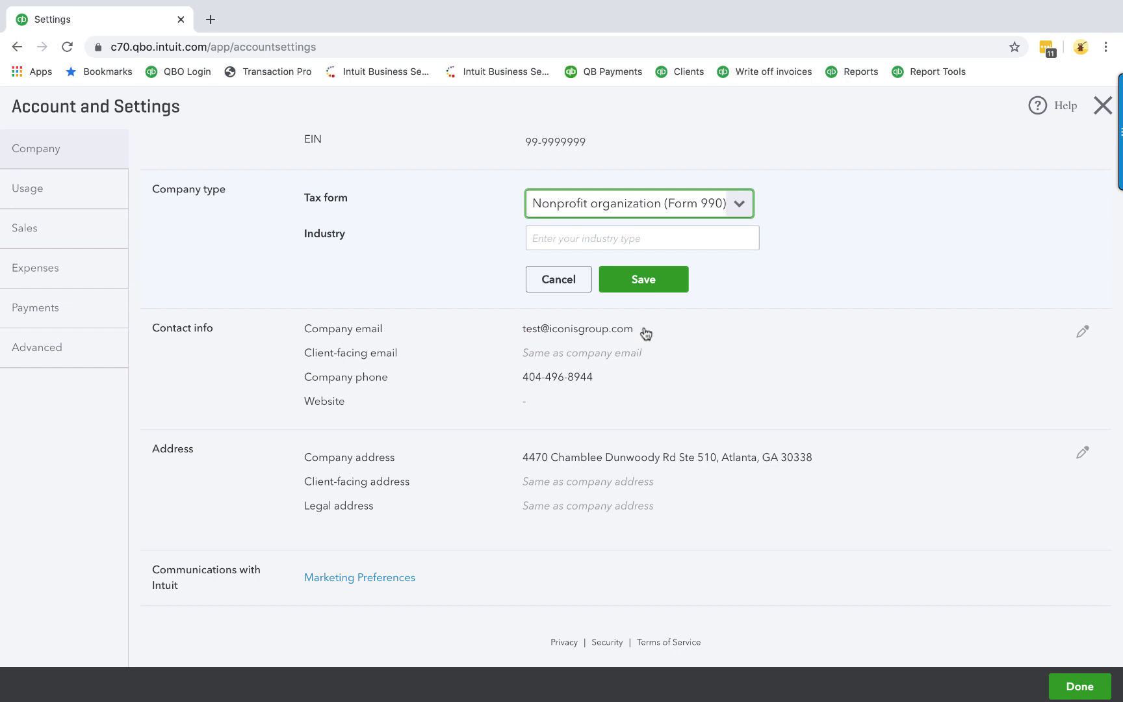
# Switch the tax form to Sole proprietor (Form 1040) and close the account settings without saving.
pyautogui.click(739, 208)
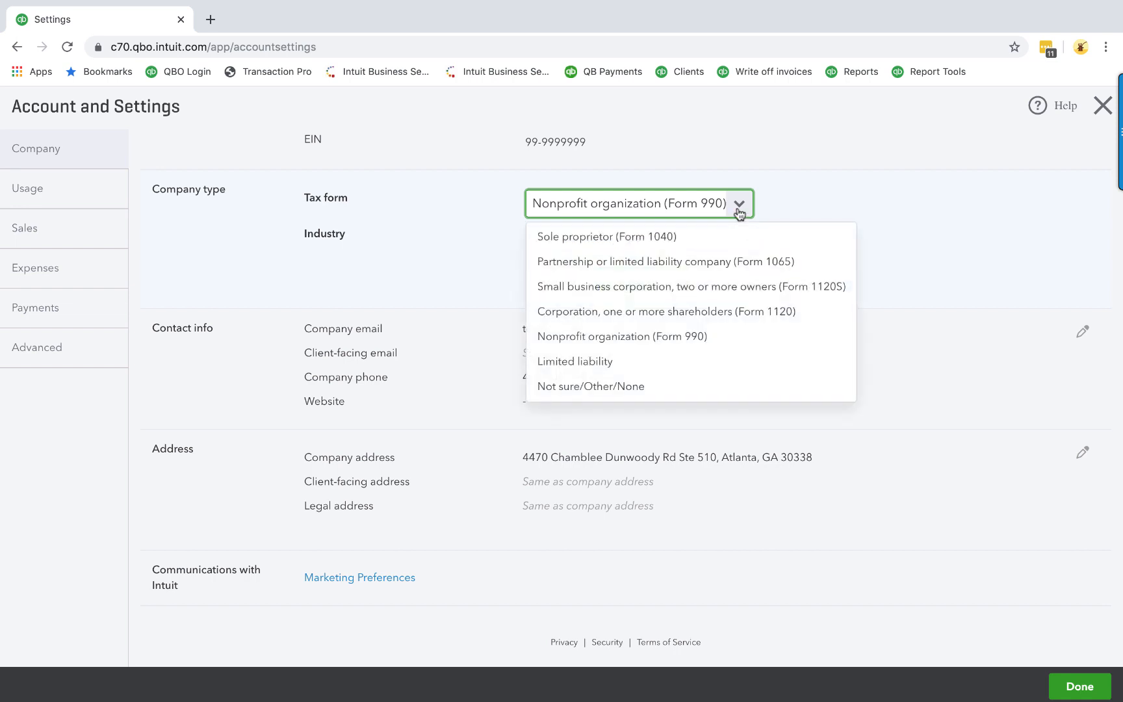
pyautogui.click(732, 239)
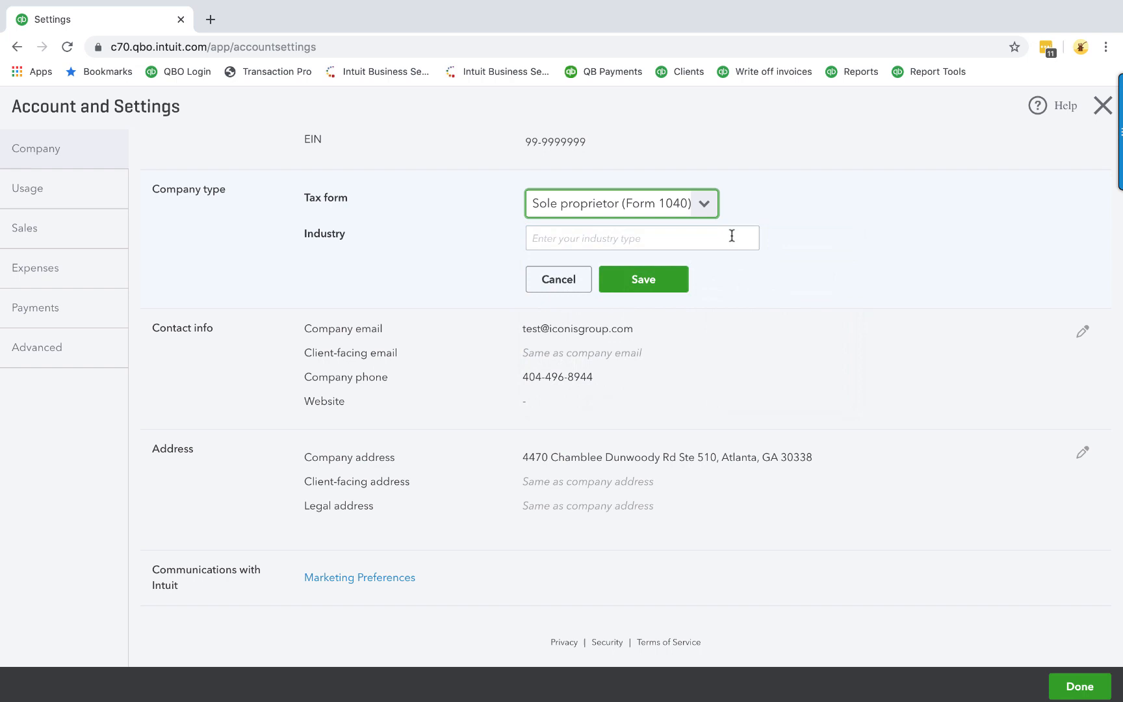
pyautogui.click(705, 205)
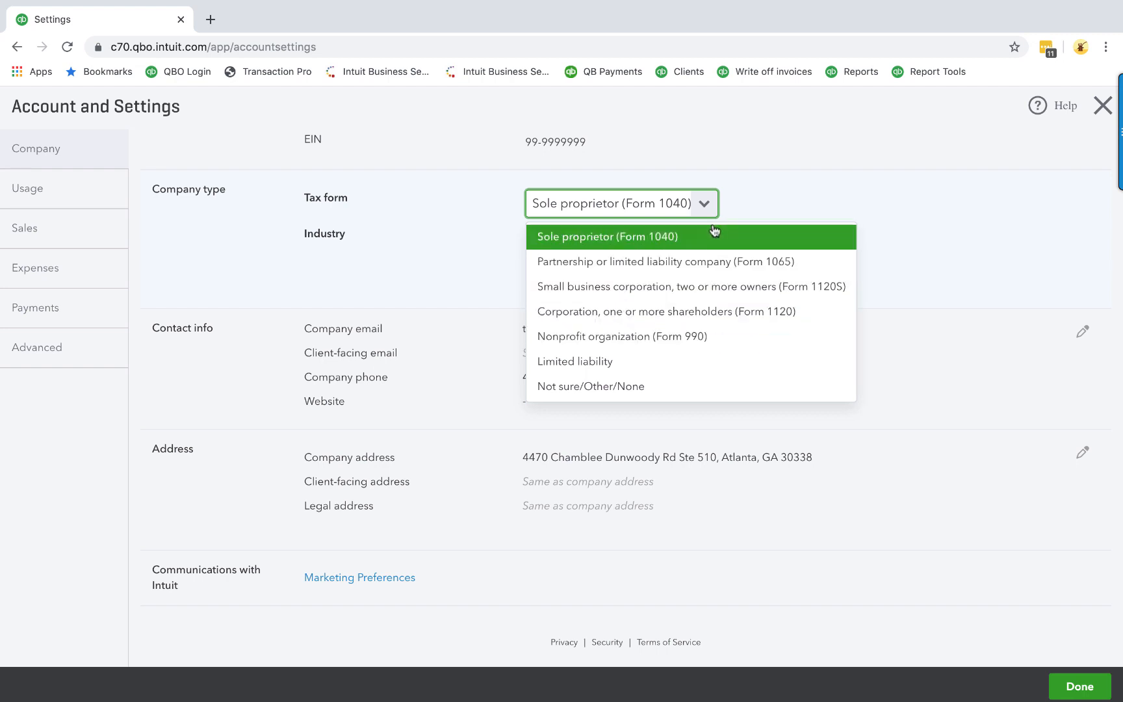
pyautogui.click(738, 203)
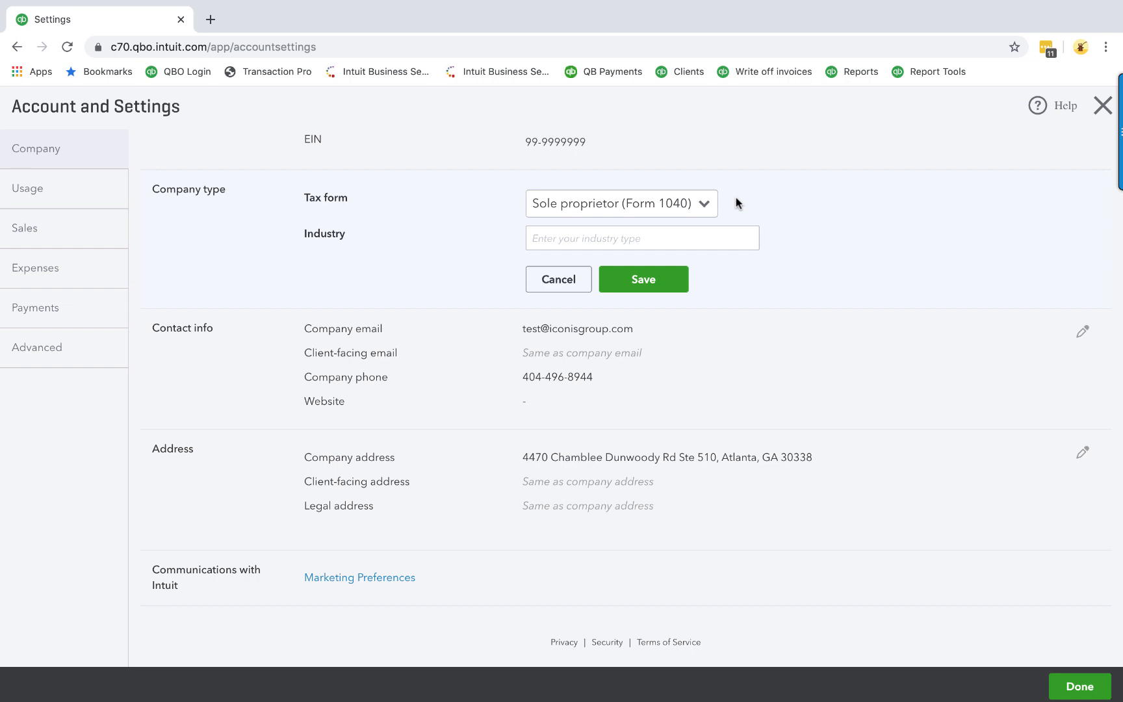
pyautogui.click(1098, 109)
pyautogui.click(612, 416)
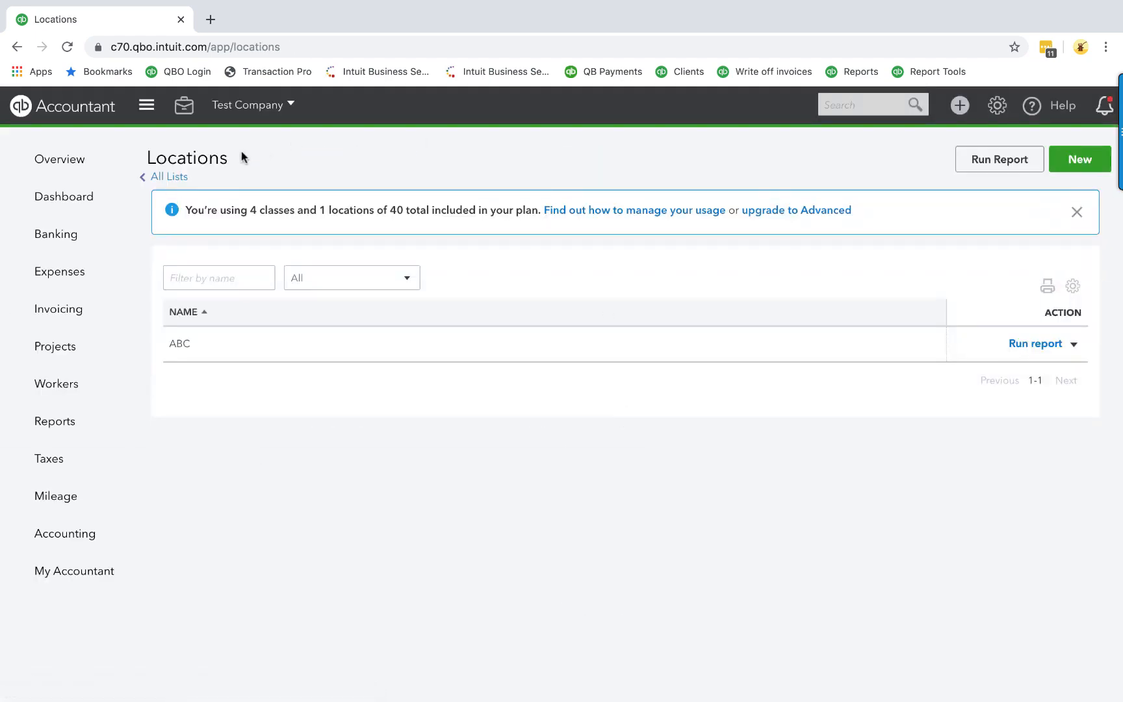
# Look for ProConnect Tax Online among the accountant tools.
pyautogui.click(185, 110)
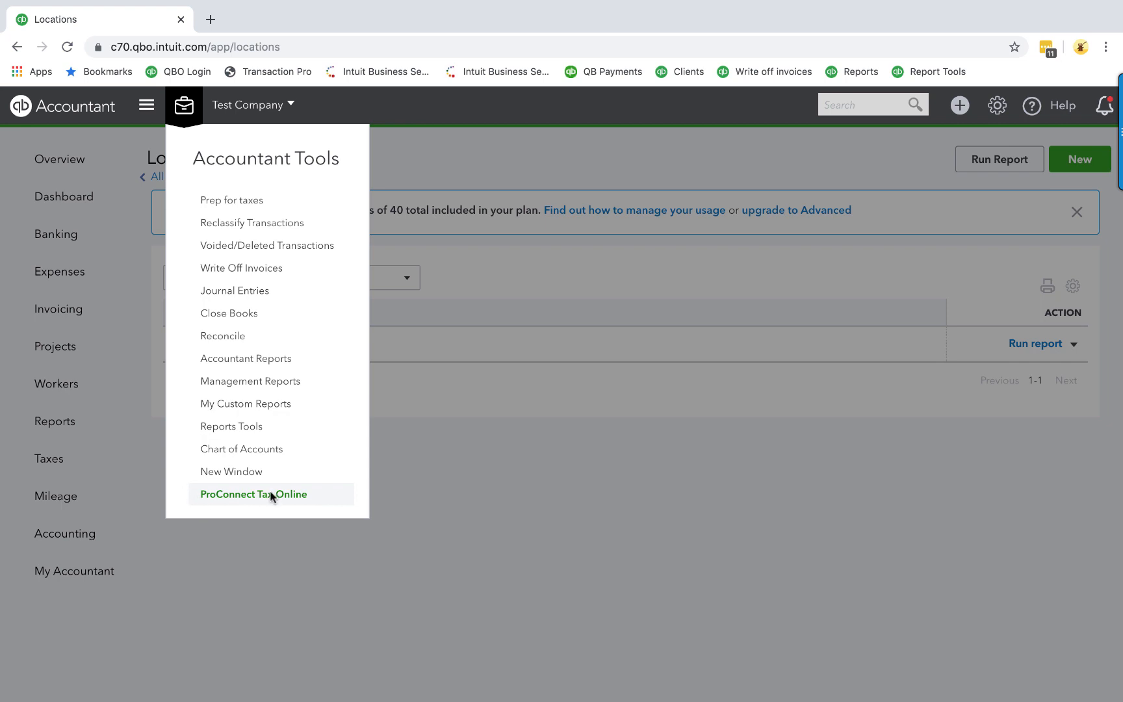
pyautogui.click(533, 146)
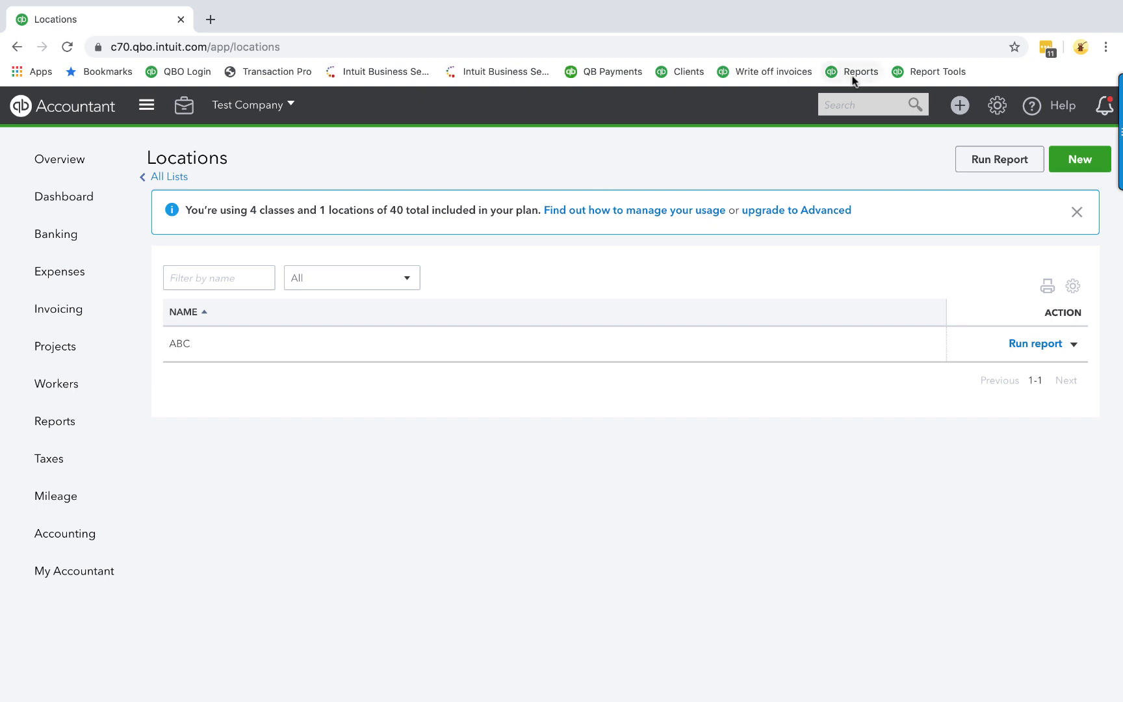
# Reopen Account and Settings, toggle the client-facing email's "Same as company email" option off and on in the contact info, and save.
pyautogui.click(994, 111)
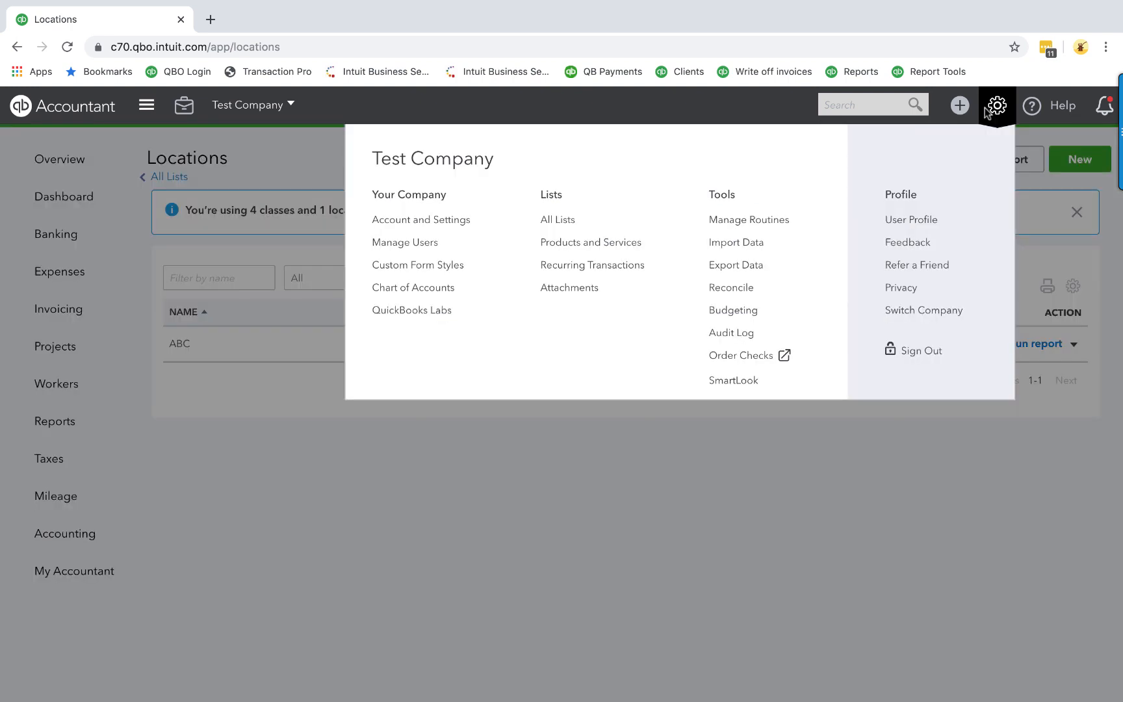
pyautogui.click(410, 227)
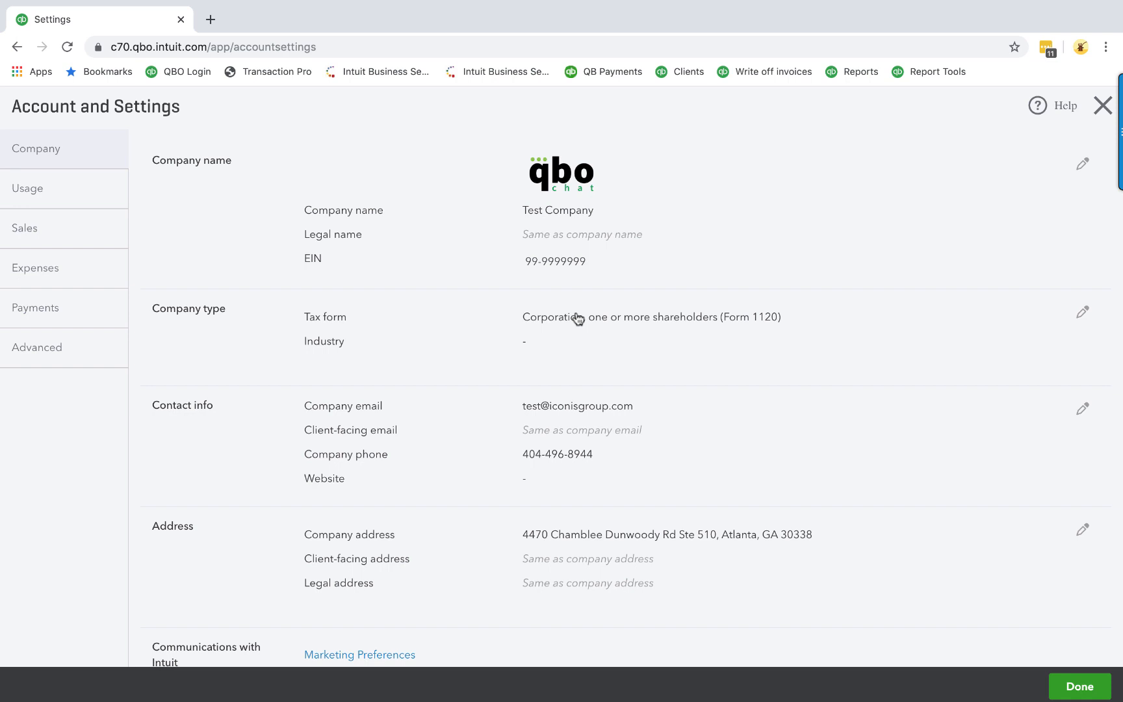
pyautogui.scroll(-2, 577, 318)
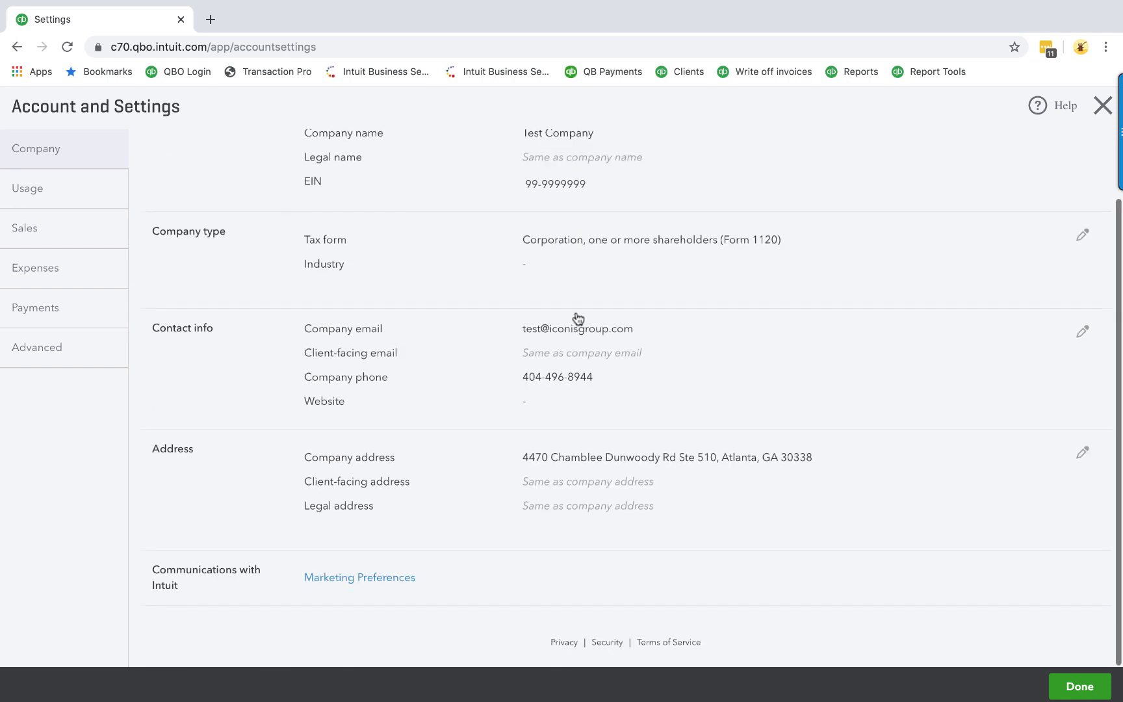
pyautogui.click(1076, 333)
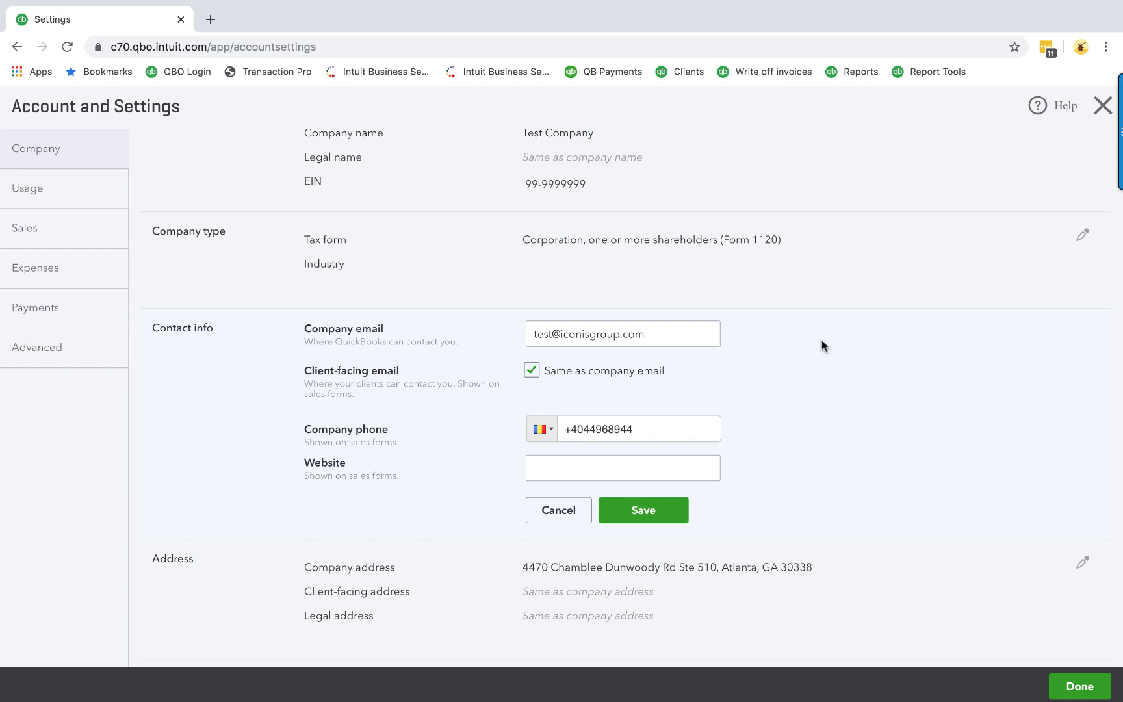
pyautogui.click(531, 370)
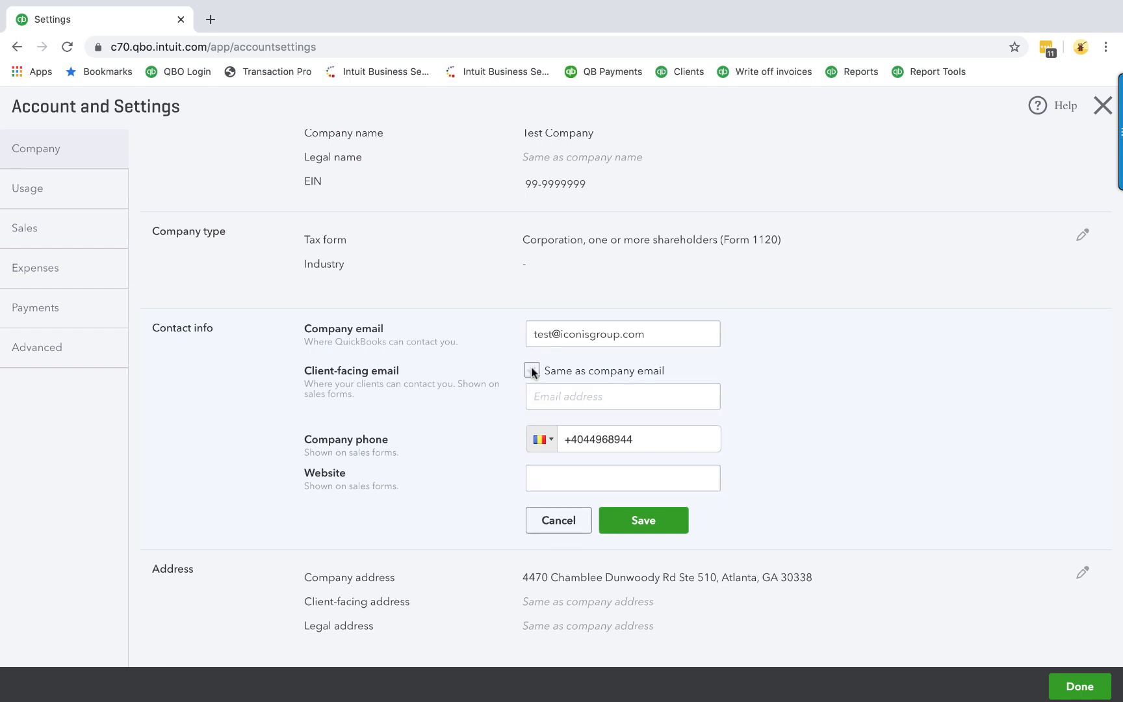
pyautogui.click(532, 369)
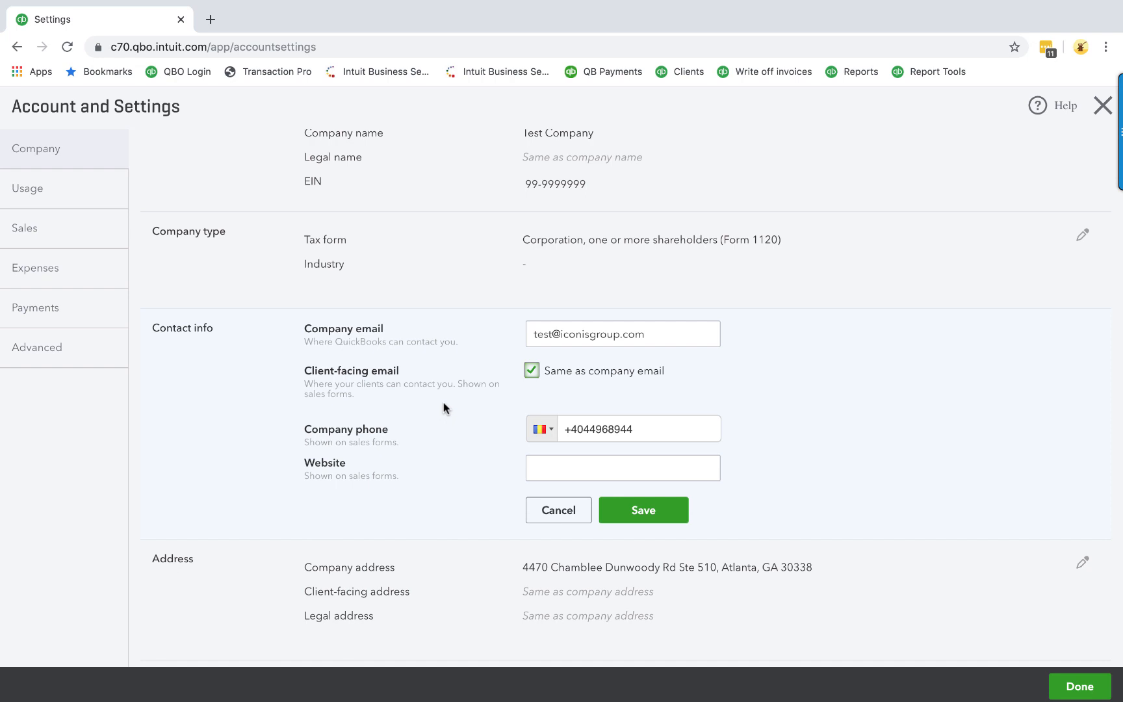
pyautogui.click(641, 512)
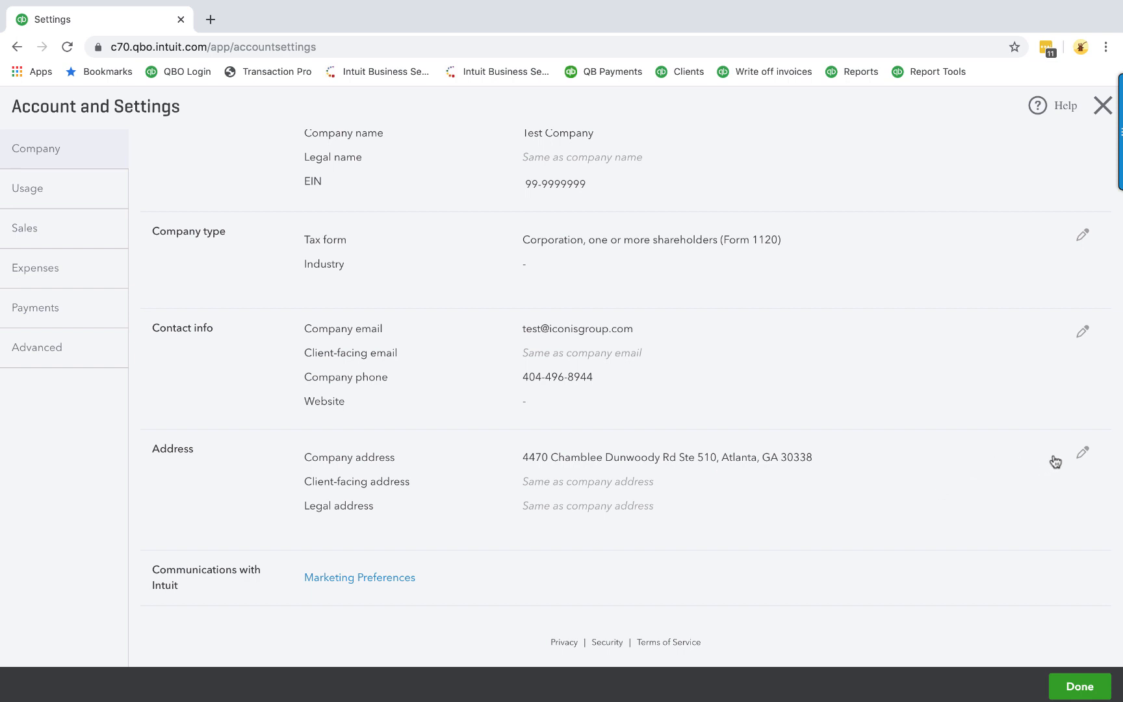
# Review the company, client-facing and legal address options in the address details, cancel the edit and close the account settings.
pyautogui.click(1083, 453)
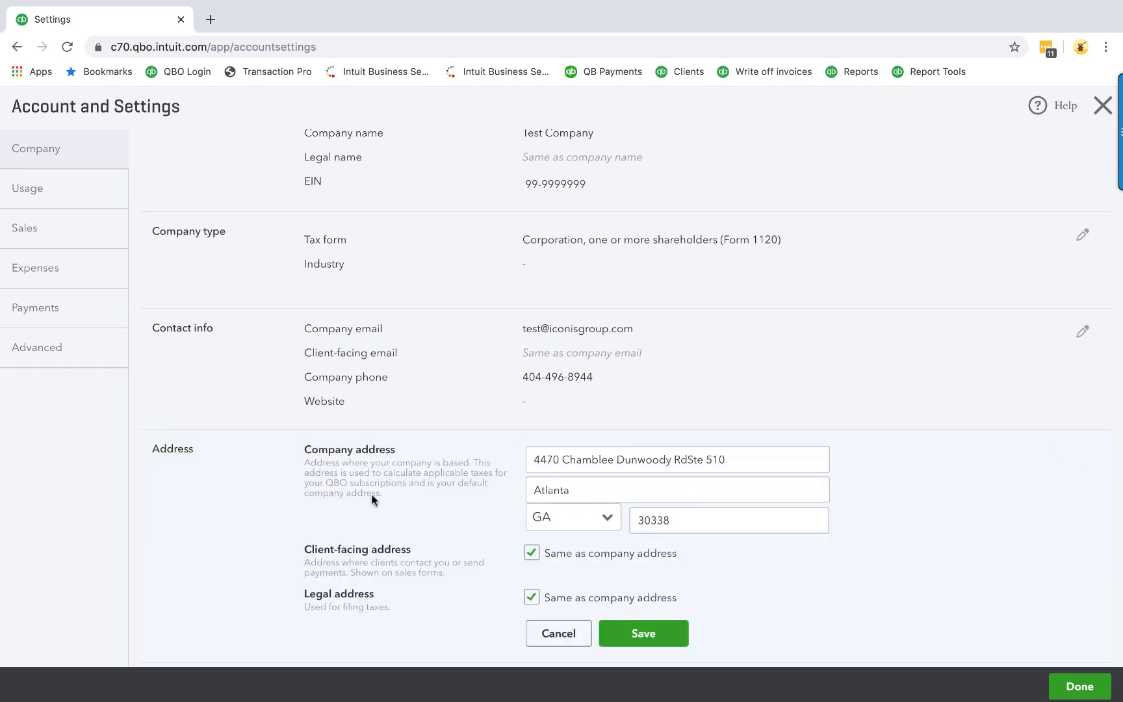
pyautogui.scroll(-3, 400, 552)
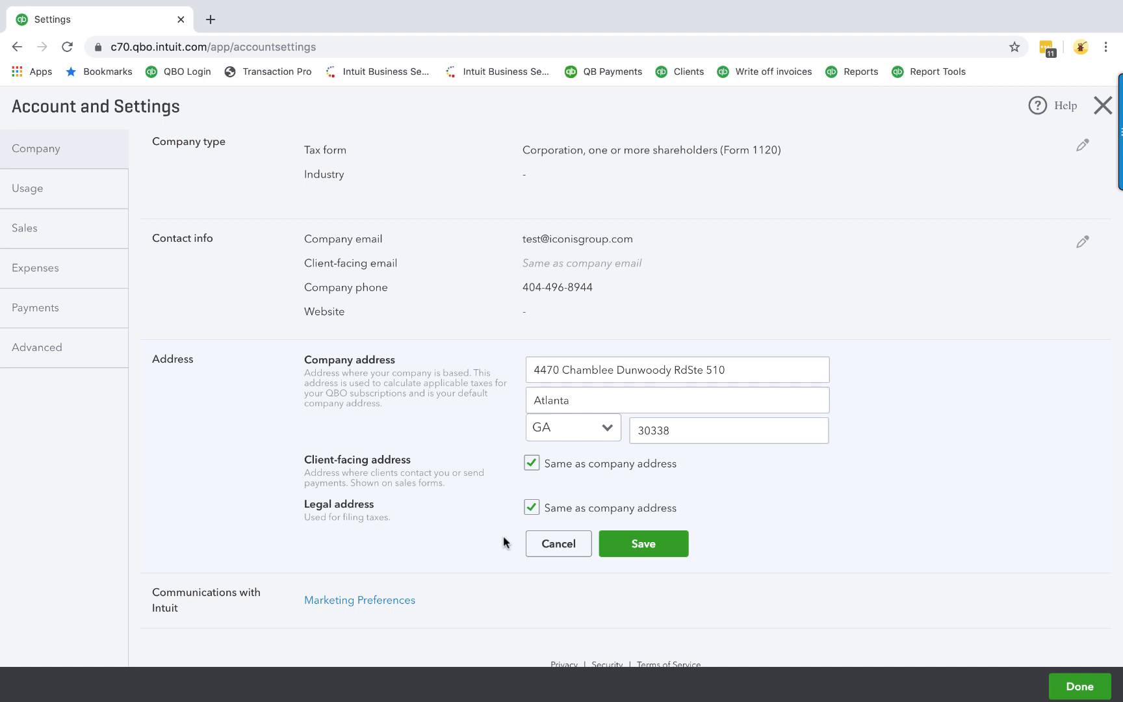
pyautogui.click(553, 544)
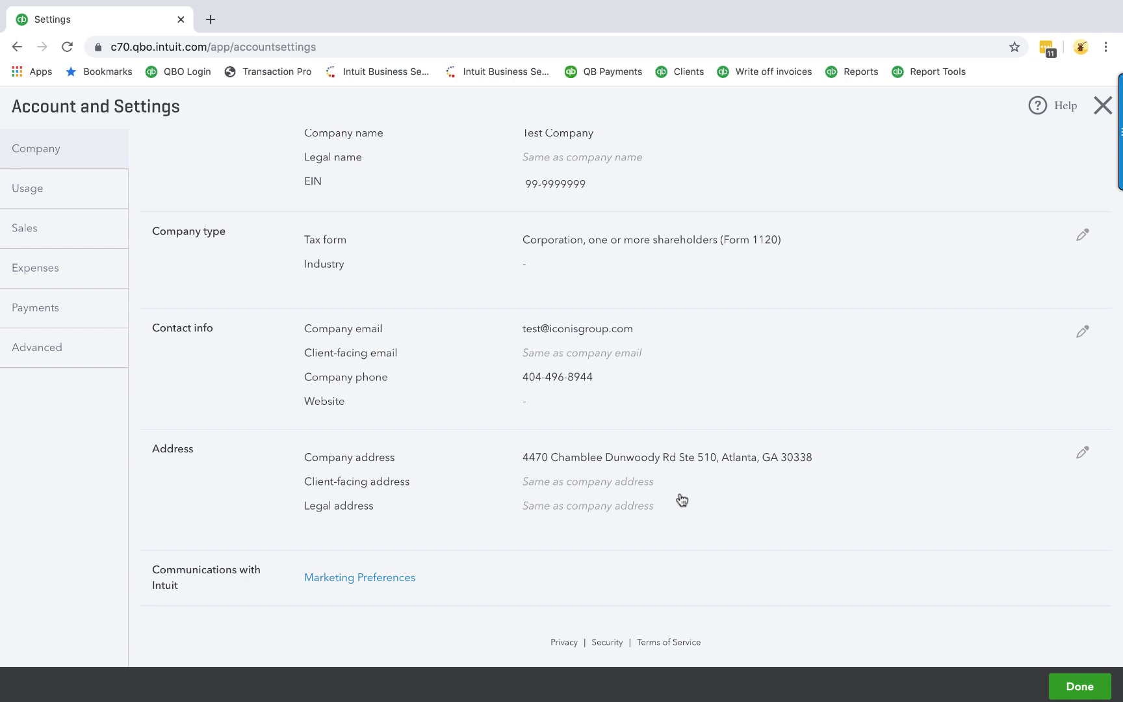
pyautogui.click(1103, 108)
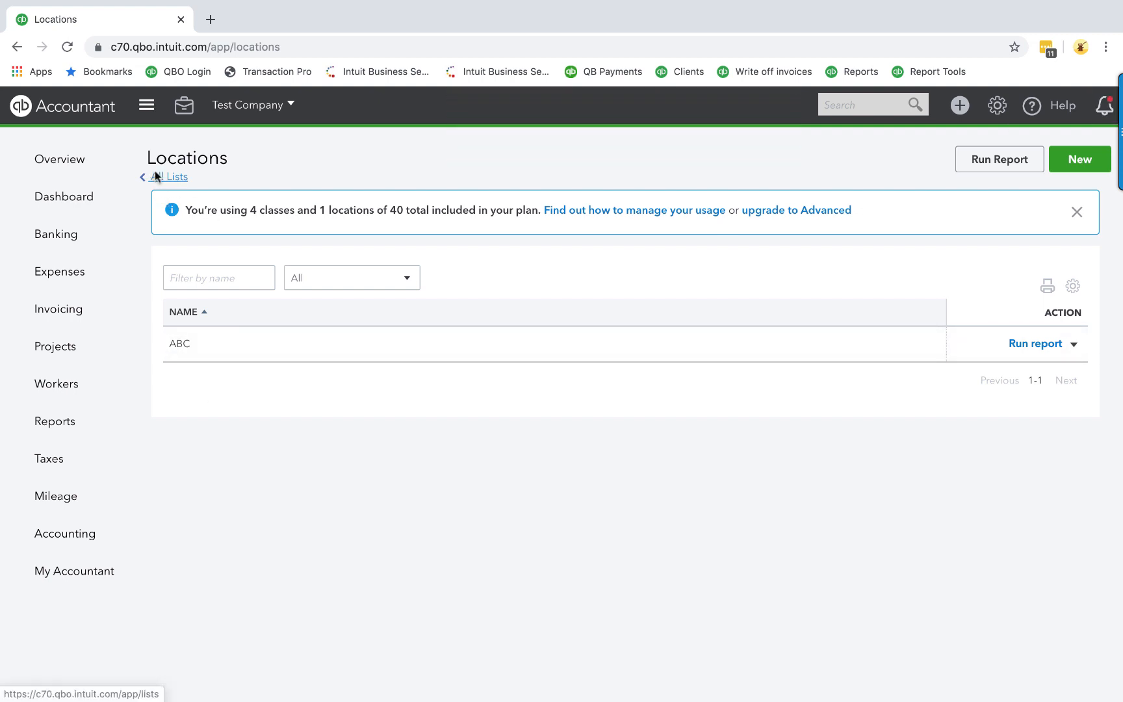
# Open the Locations list, examine the ABC location's company name, address, email and phone options, and cancel the edit.
pyautogui.click(997, 106)
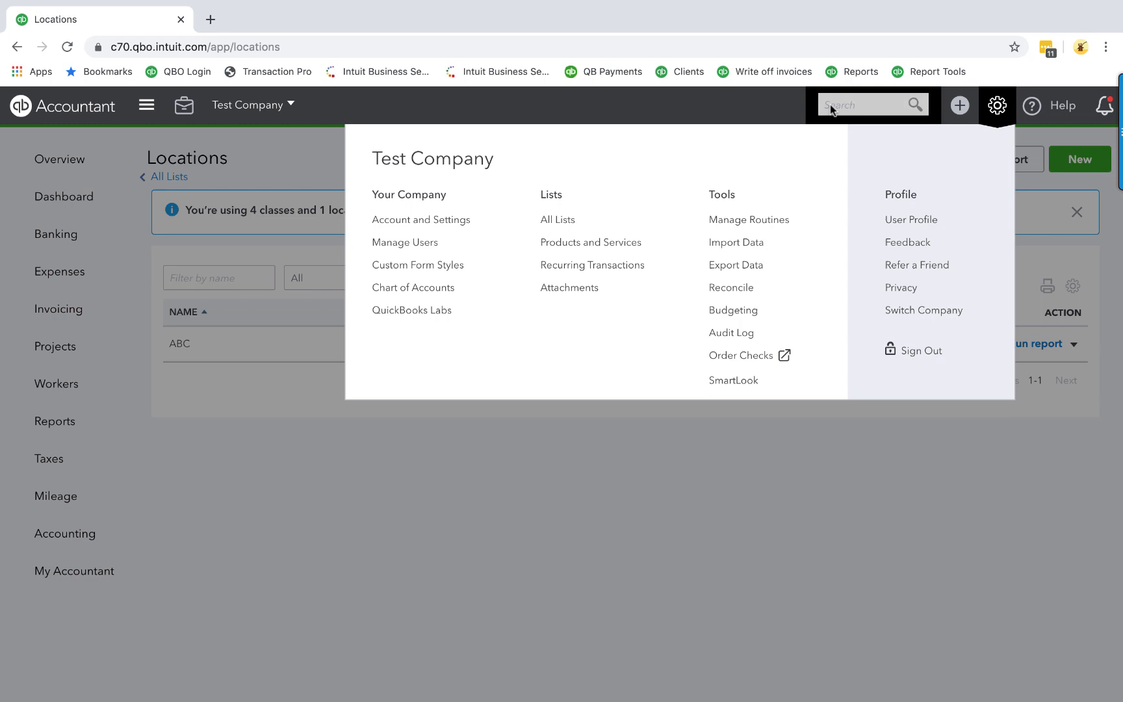
pyautogui.click(550, 221)
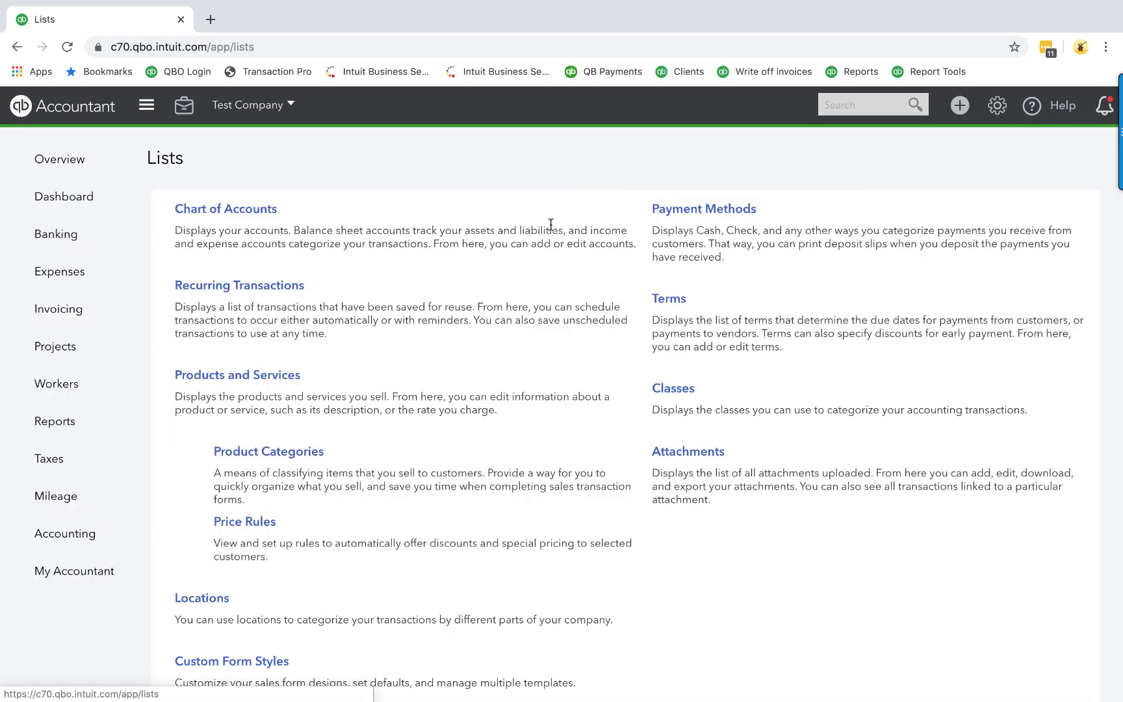
pyautogui.click(193, 598)
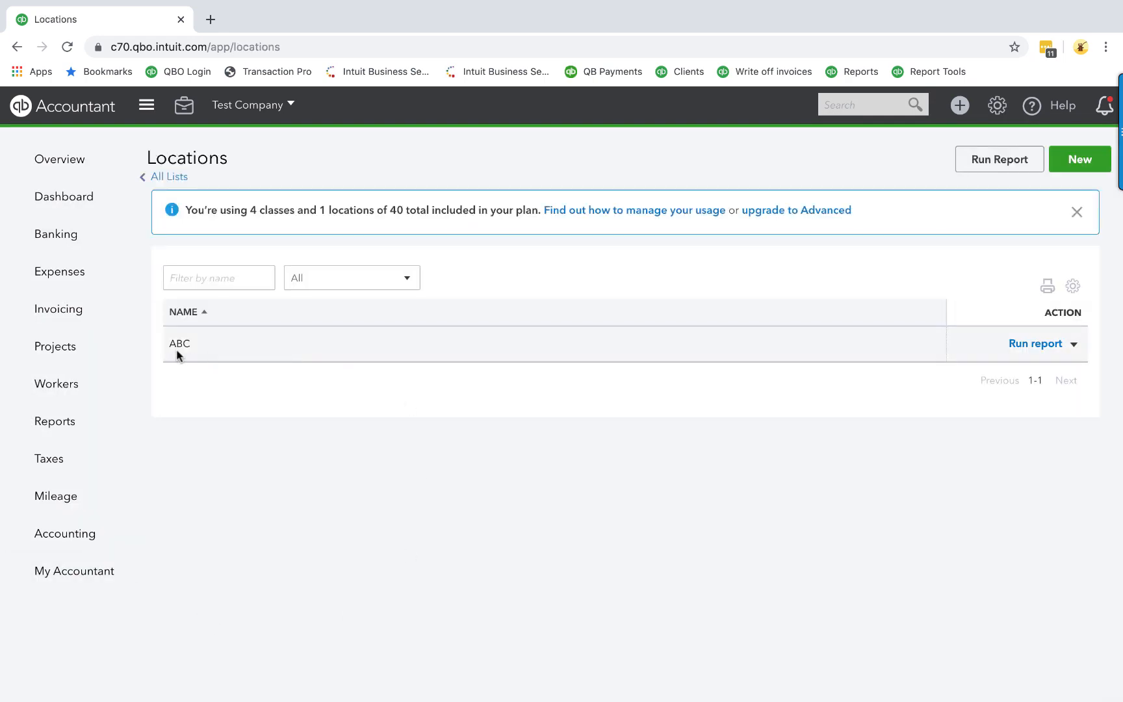
pyautogui.click(1074, 344)
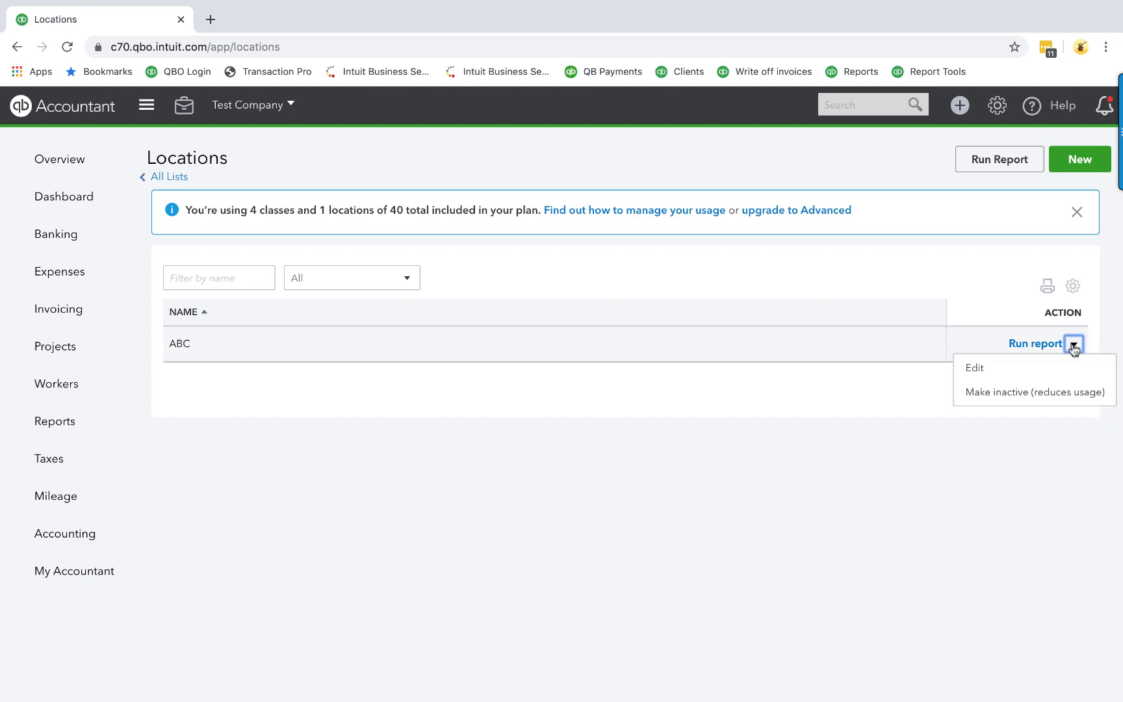
pyautogui.click(1027, 369)
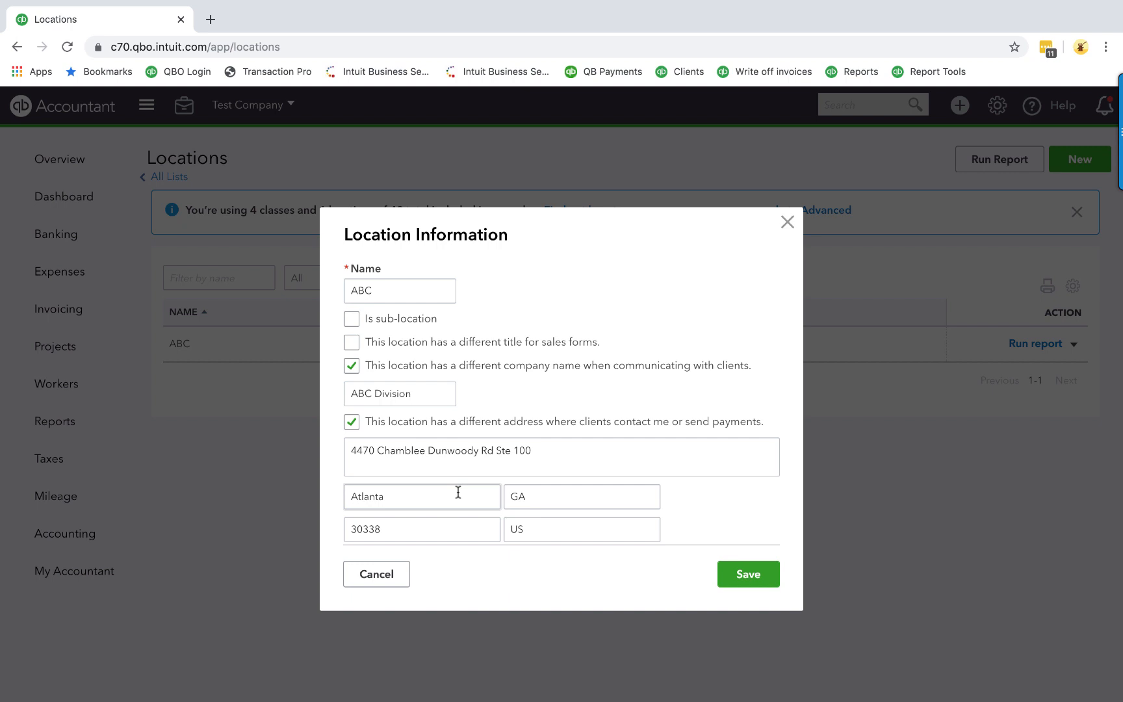
pyautogui.scroll(-3, 458, 492)
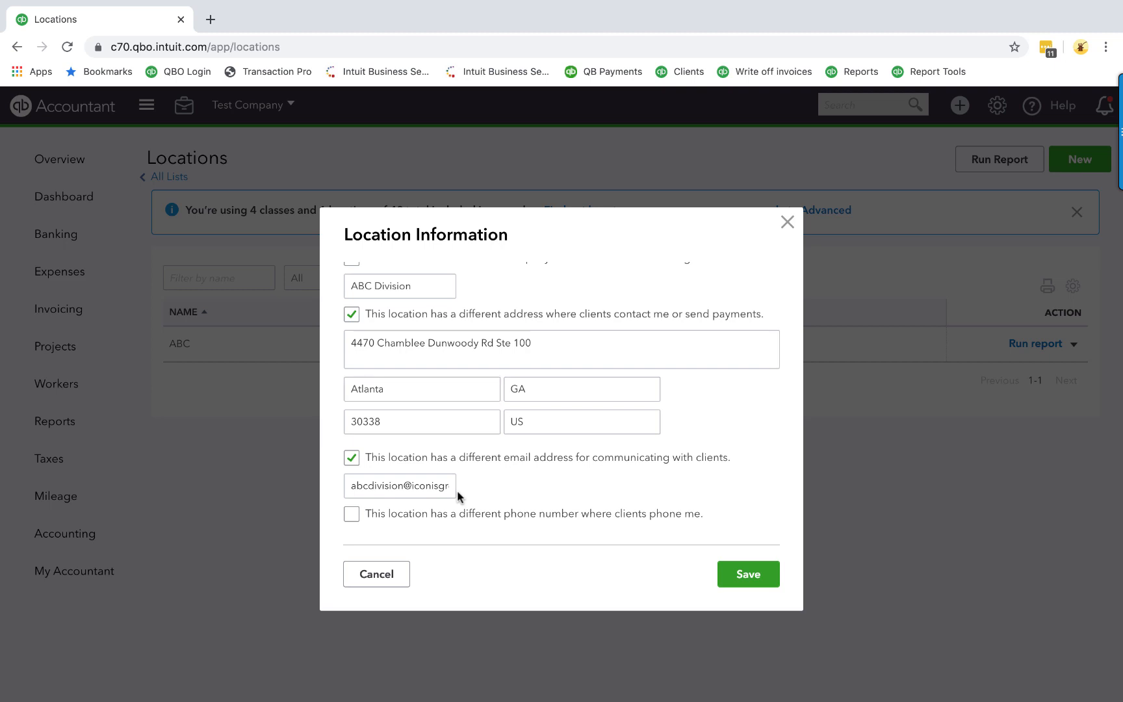
pyautogui.click(391, 575)
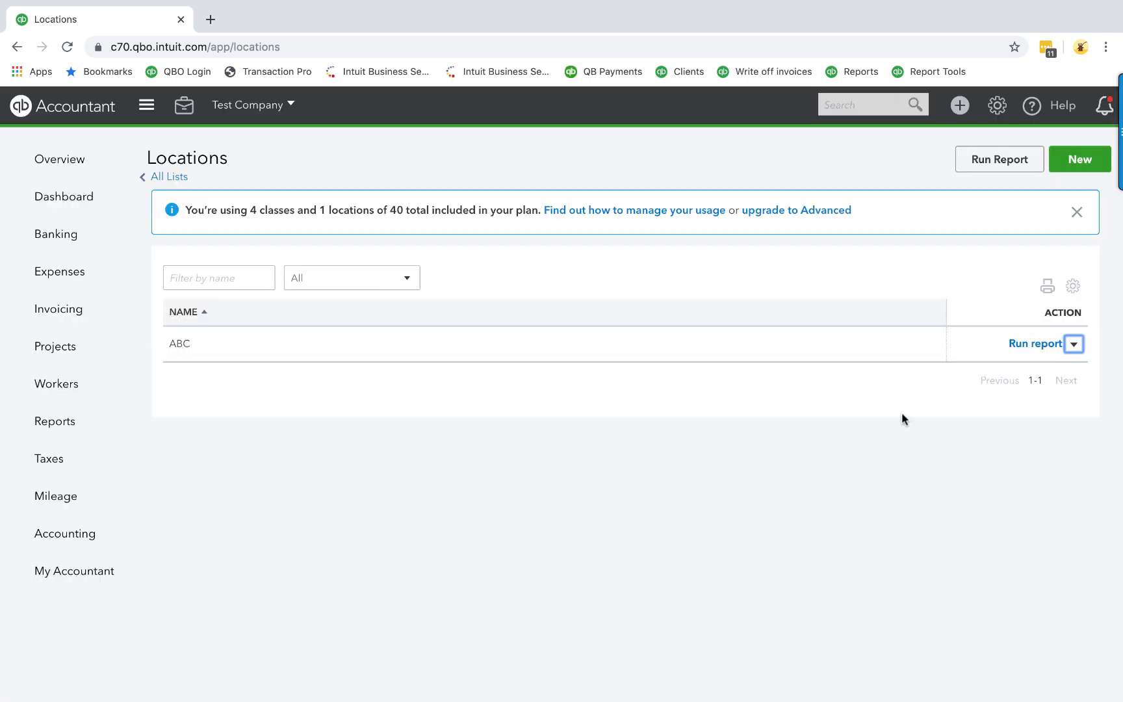
# Return to Account and Settings and review the company section down to the communications with Intuit.
pyautogui.click(996, 104)
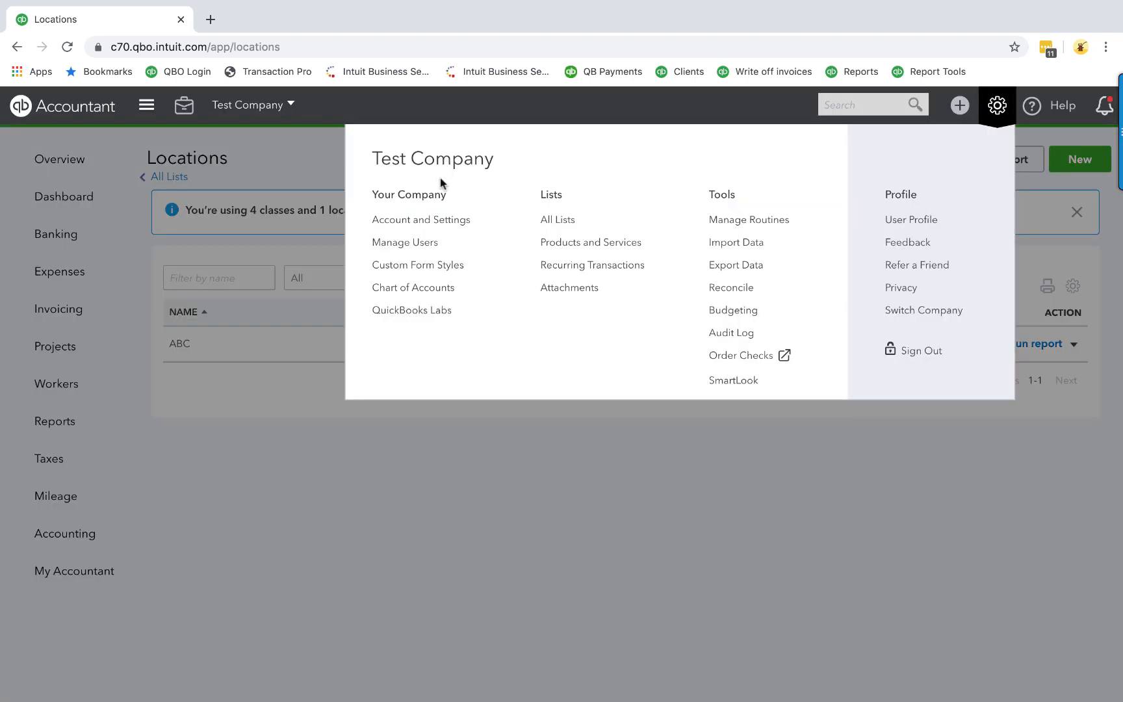
pyautogui.click(437, 219)
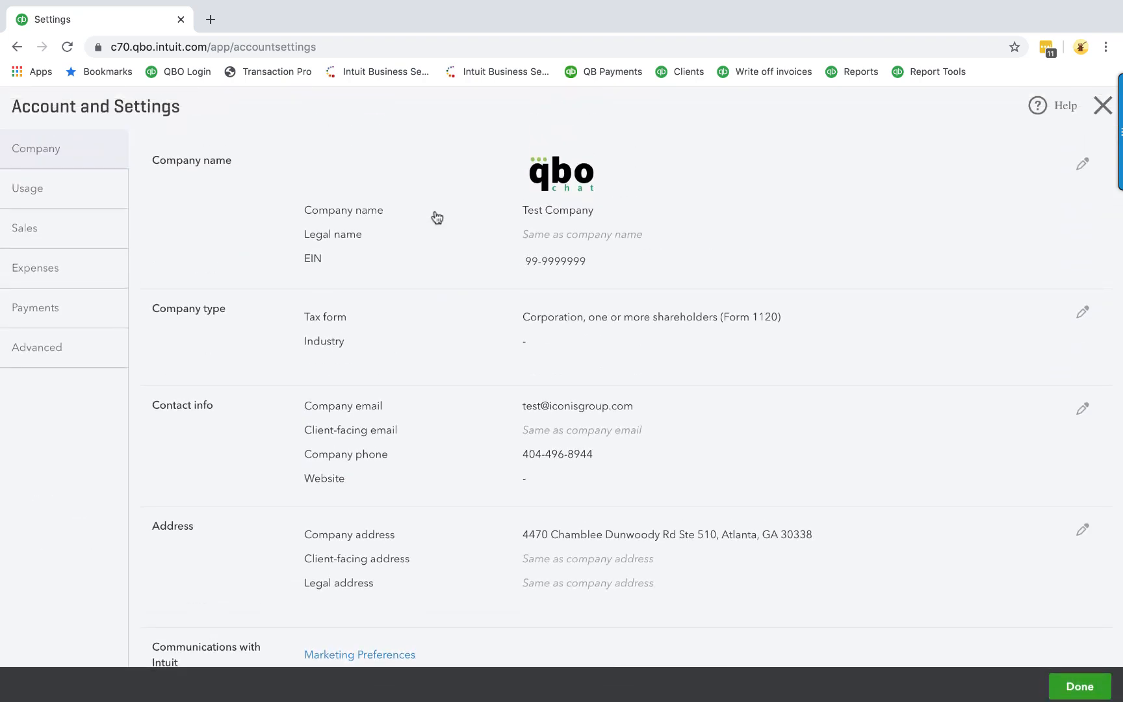
pyautogui.scroll(-2, 562, 572)
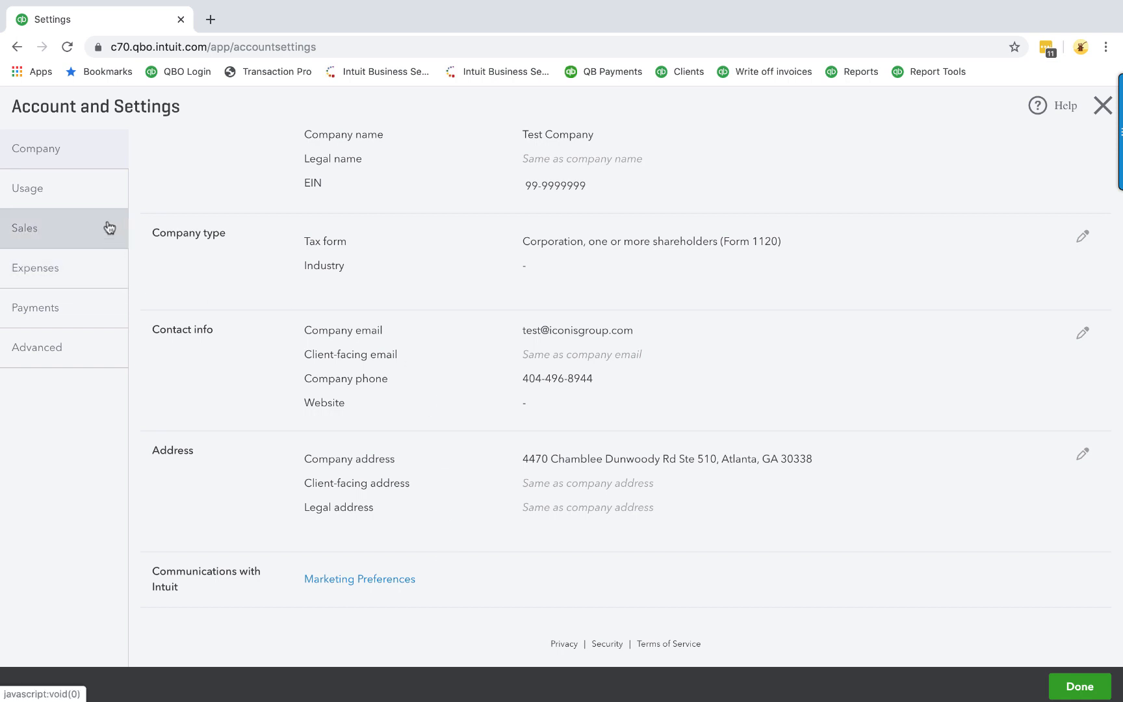
# Review the usage limits, open the Locations list from the classes and locations limit, and return to the usage limits.
pyautogui.click(109, 198)
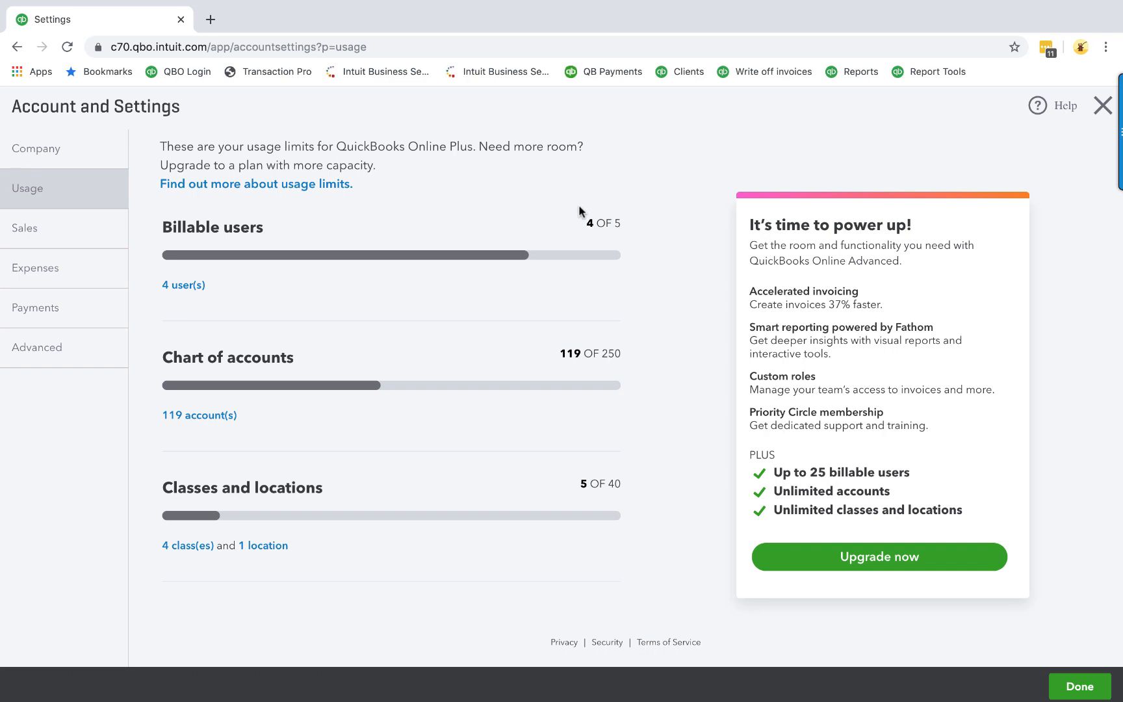
pyautogui.click(271, 546)
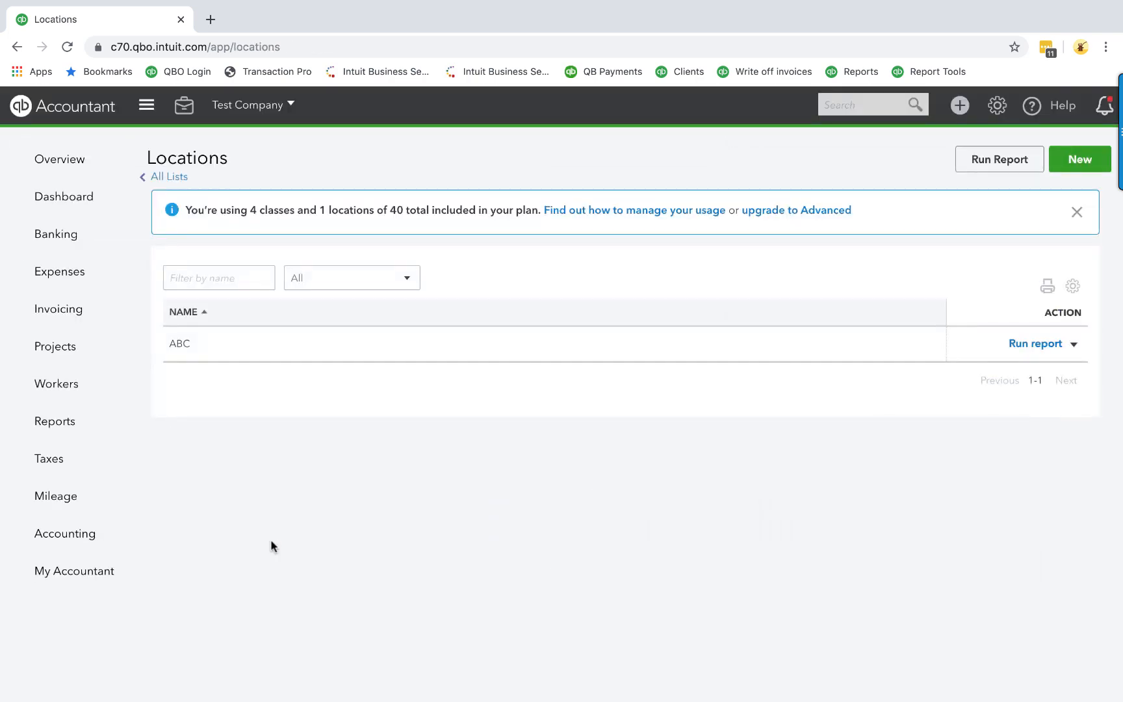
pyautogui.click(996, 105)
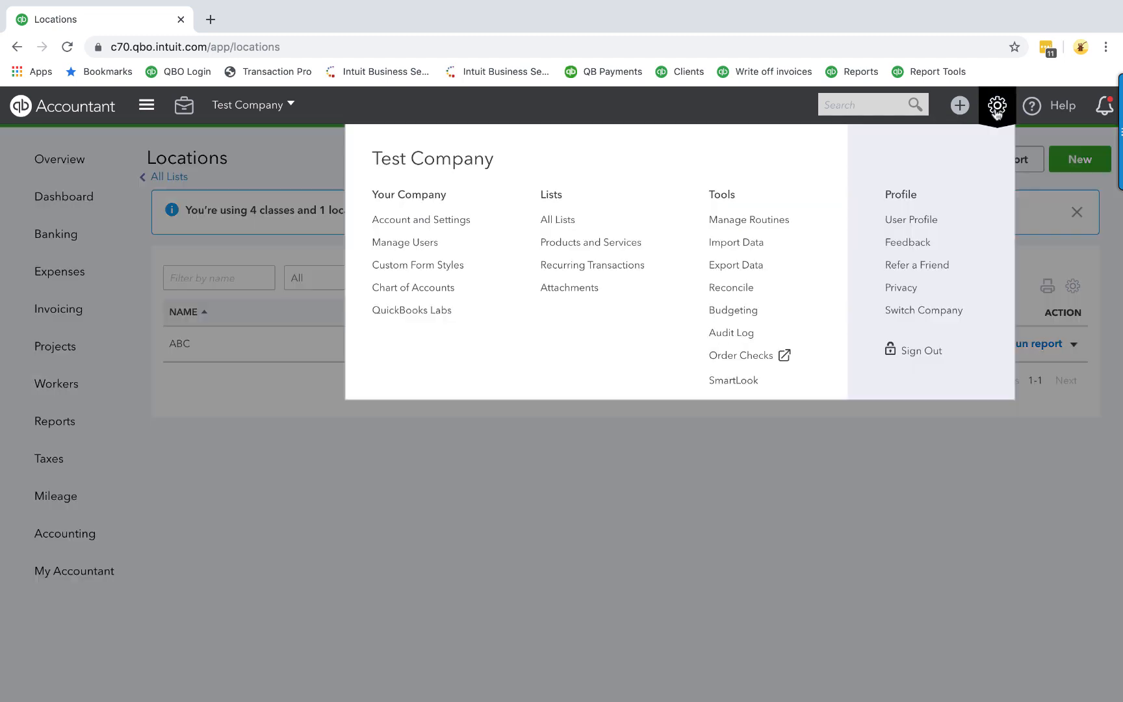
pyautogui.click(453, 231)
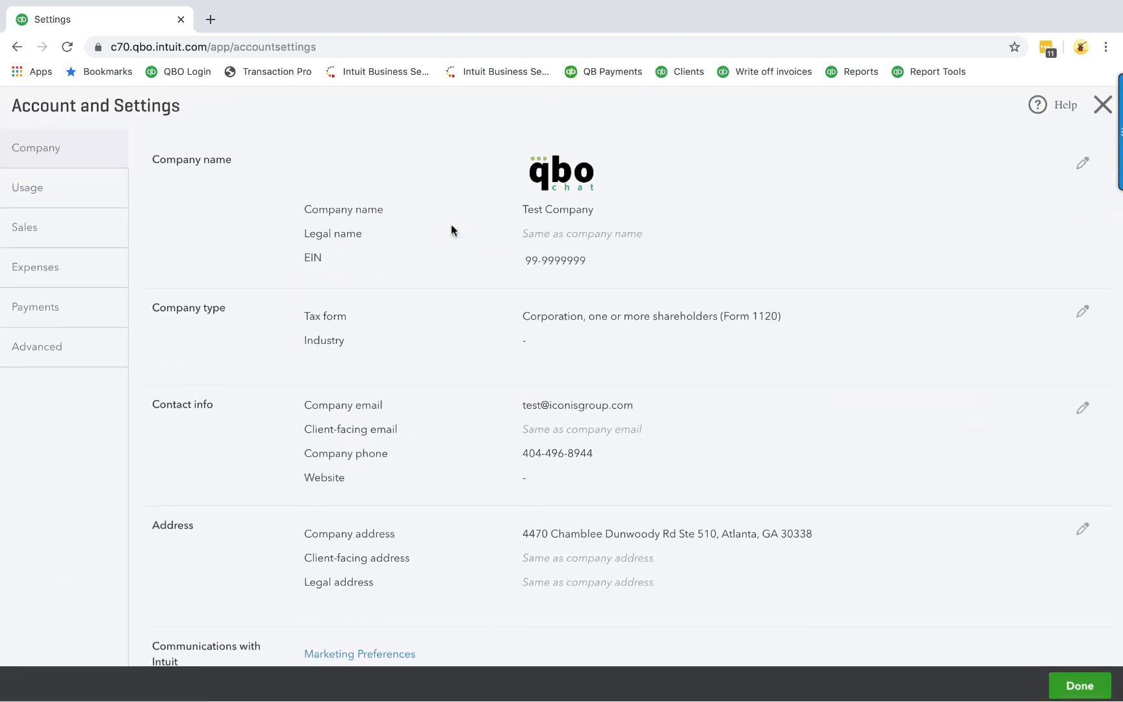
pyautogui.click(32, 187)
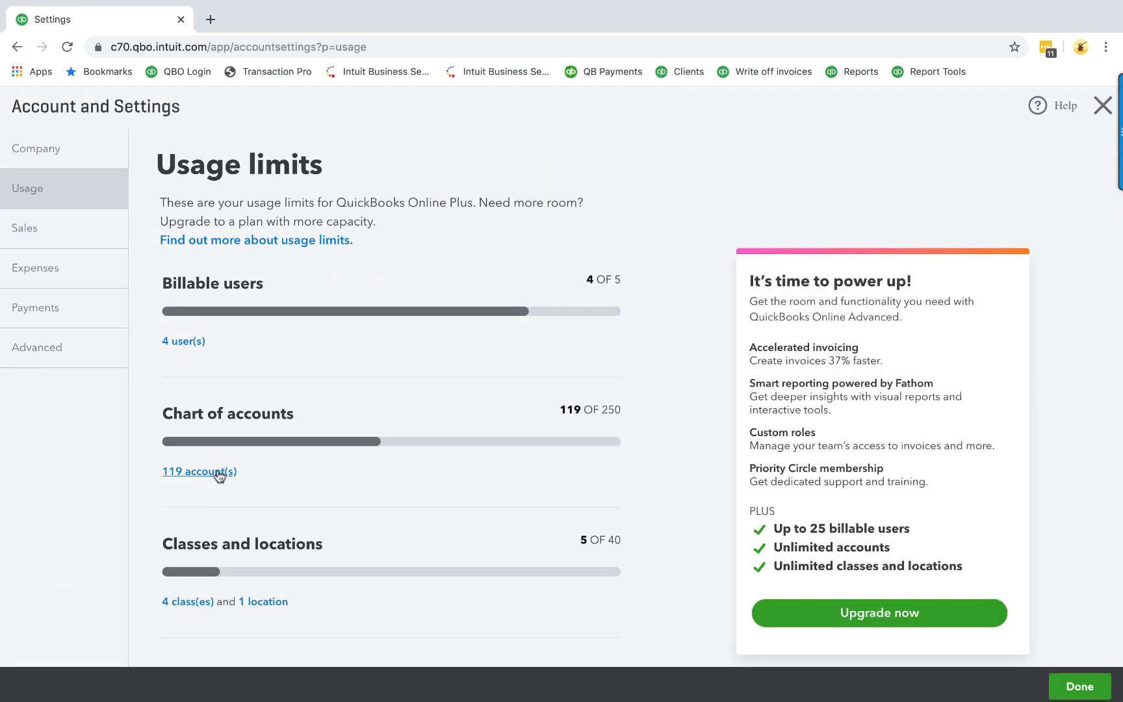
# Open the Chart of Accounts from its usage limit, and return to the usage limits in Account and Settings.
pyautogui.click(218, 470)
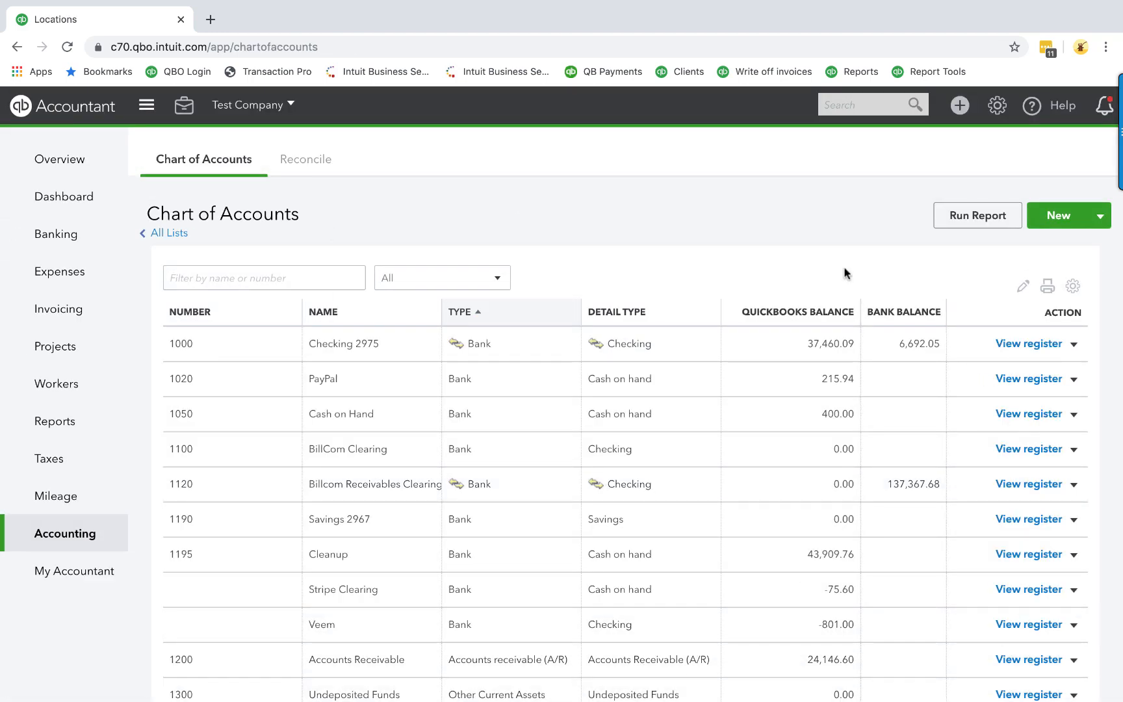
pyautogui.click(996, 108)
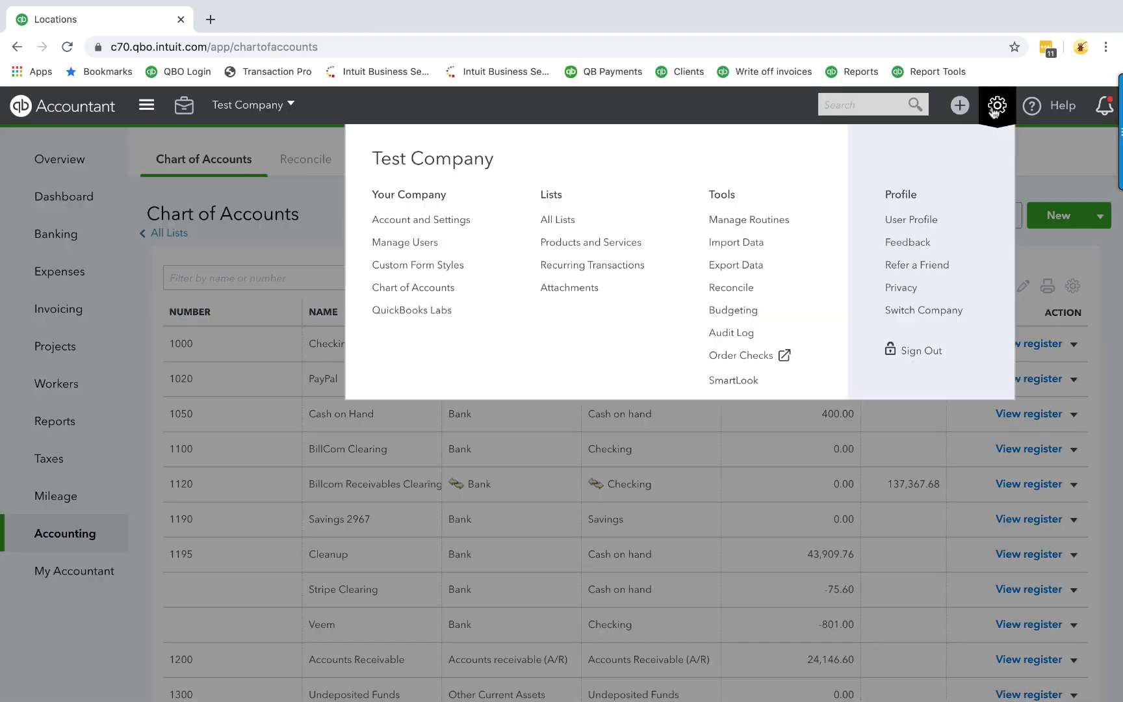
pyautogui.click(429, 219)
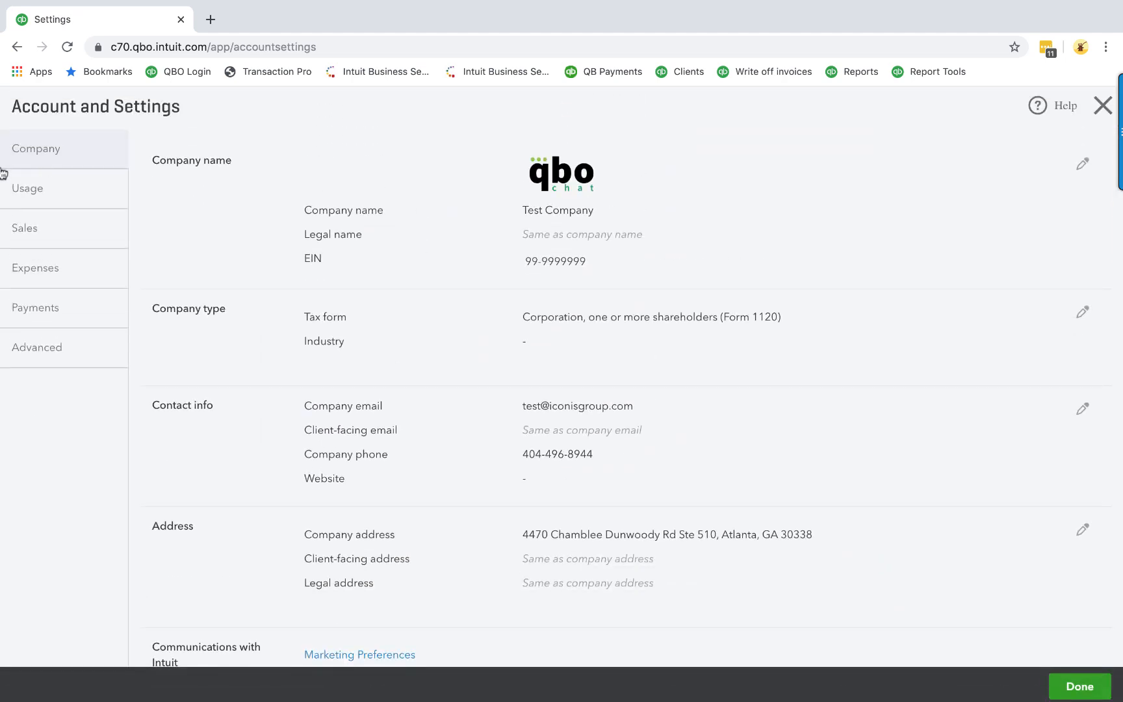
pyautogui.click(27, 188)
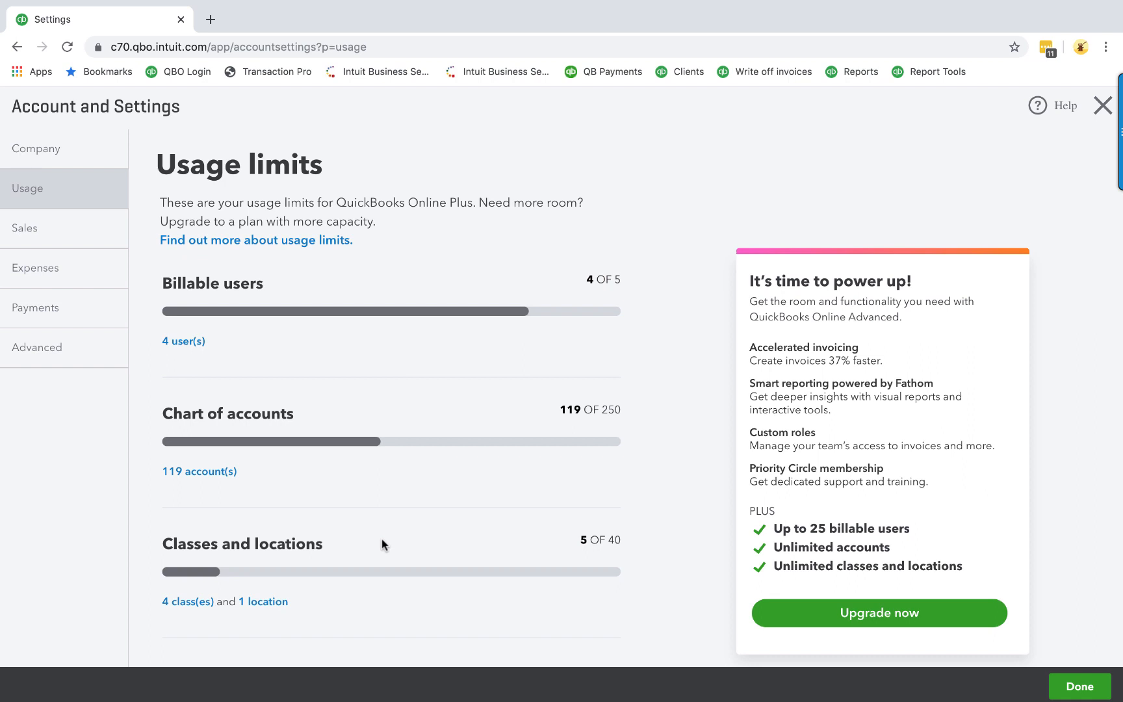
# View the sales settings, close Account and Settings, and open the Custom Form Styles list, dismissing the system notification.
pyautogui.click(35, 229)
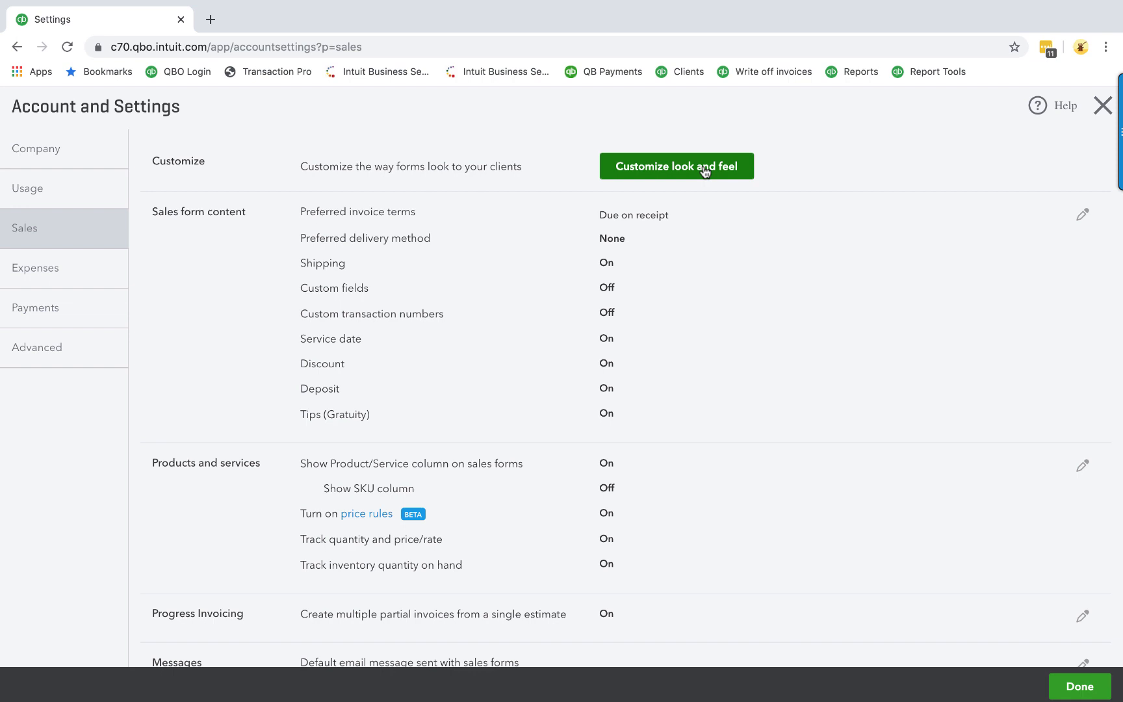
pyautogui.click(1102, 105)
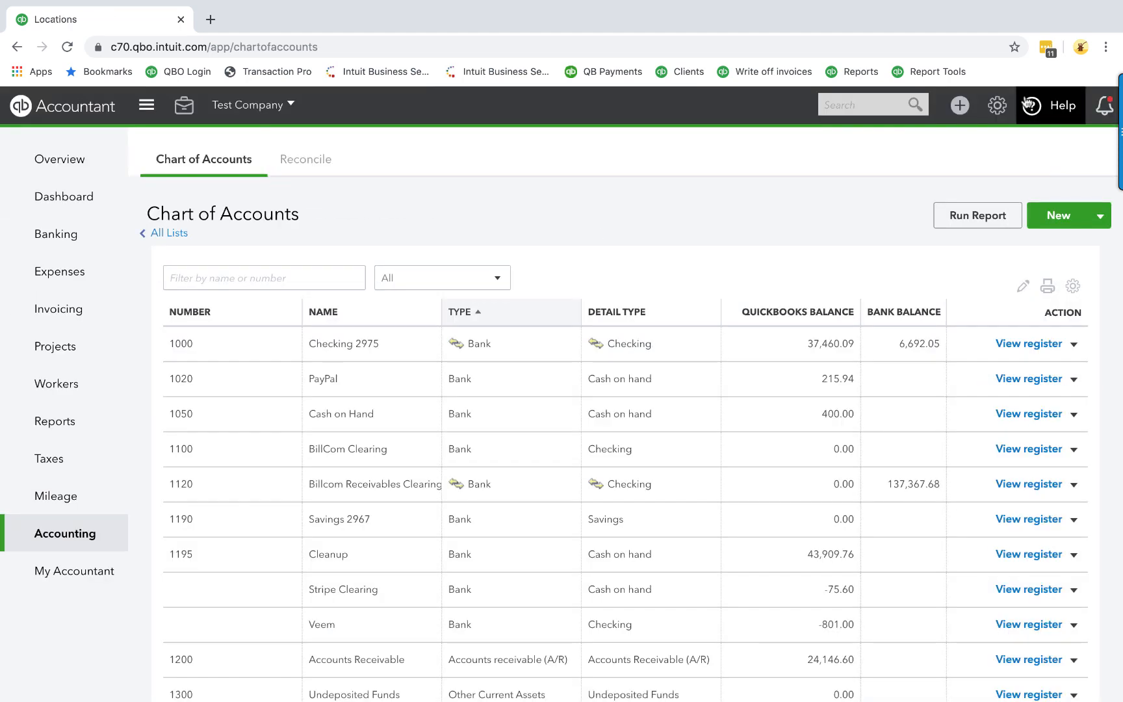
pyautogui.click(995, 106)
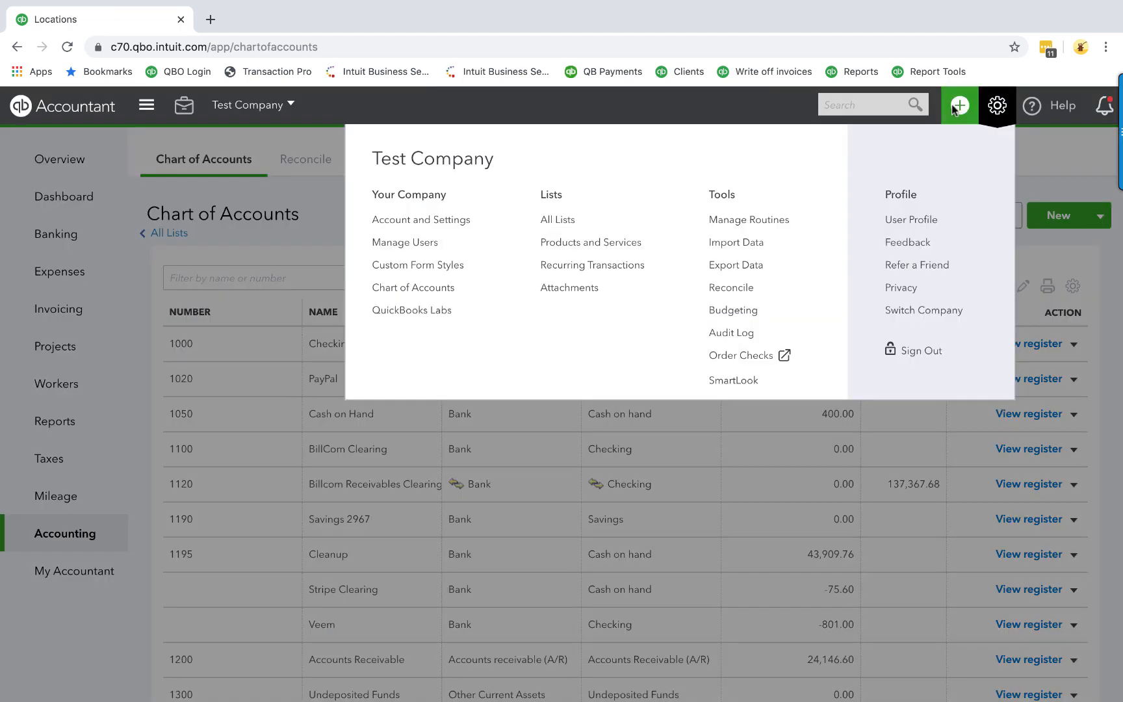
pyautogui.click(409, 265)
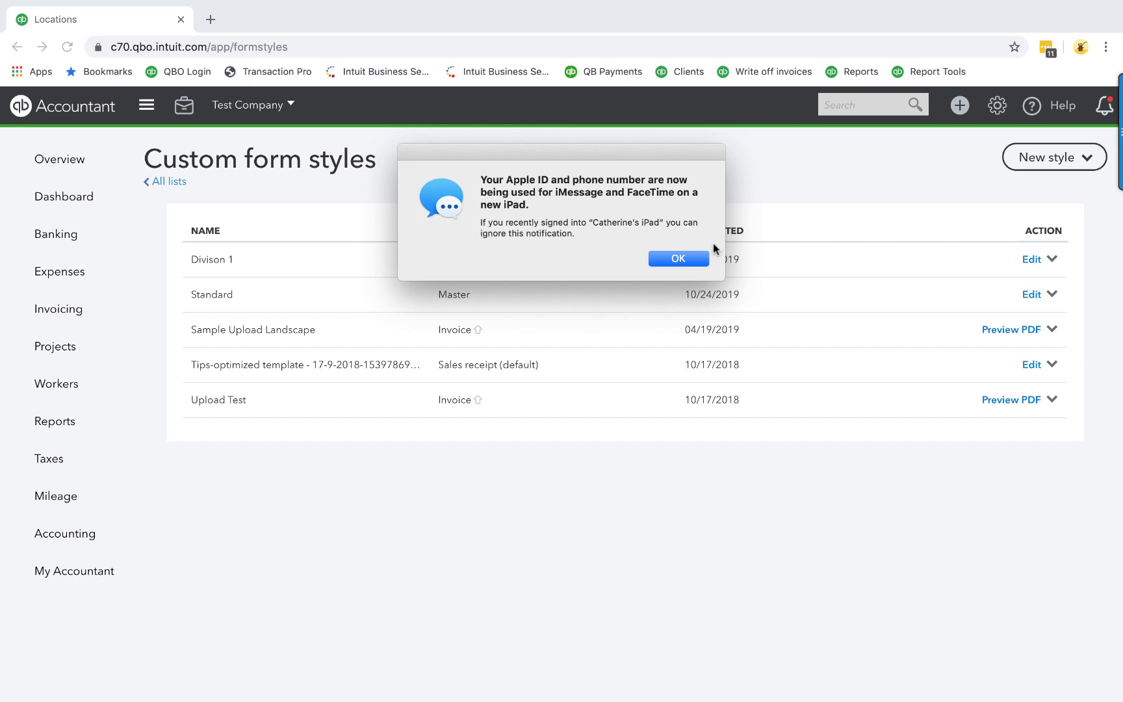
pyautogui.click(677, 259)
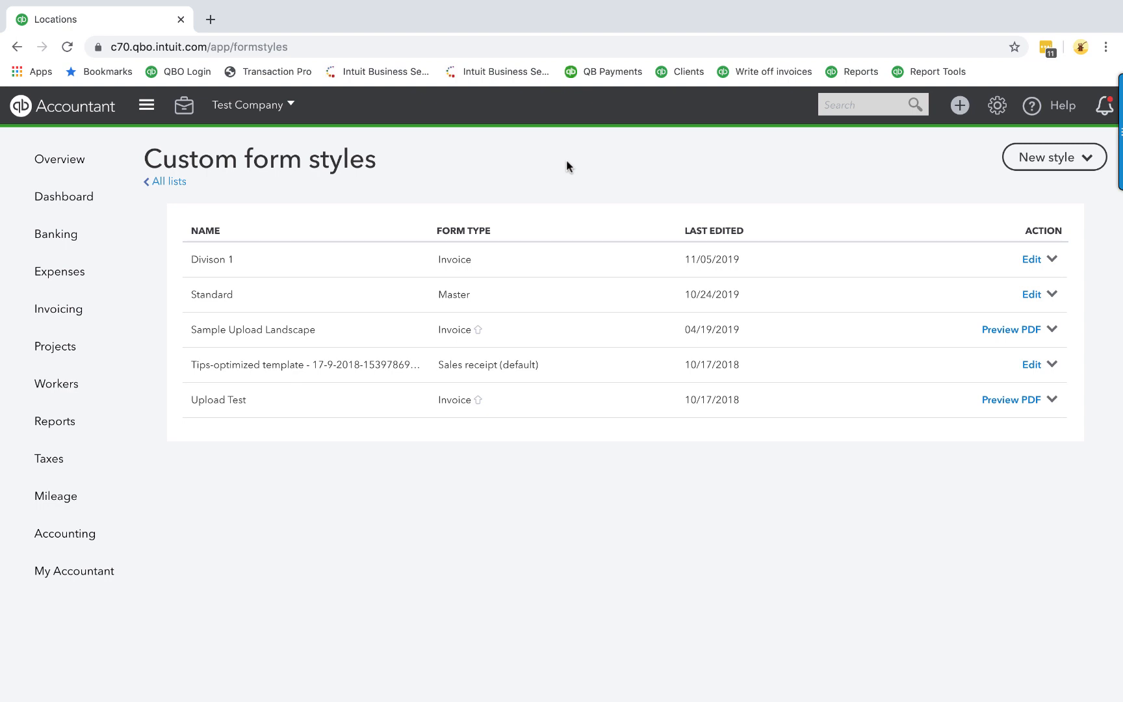
# Examine the new style types and the DOCX import form for an invoice style, and close the import without uploading.
pyautogui.click(1022, 162)
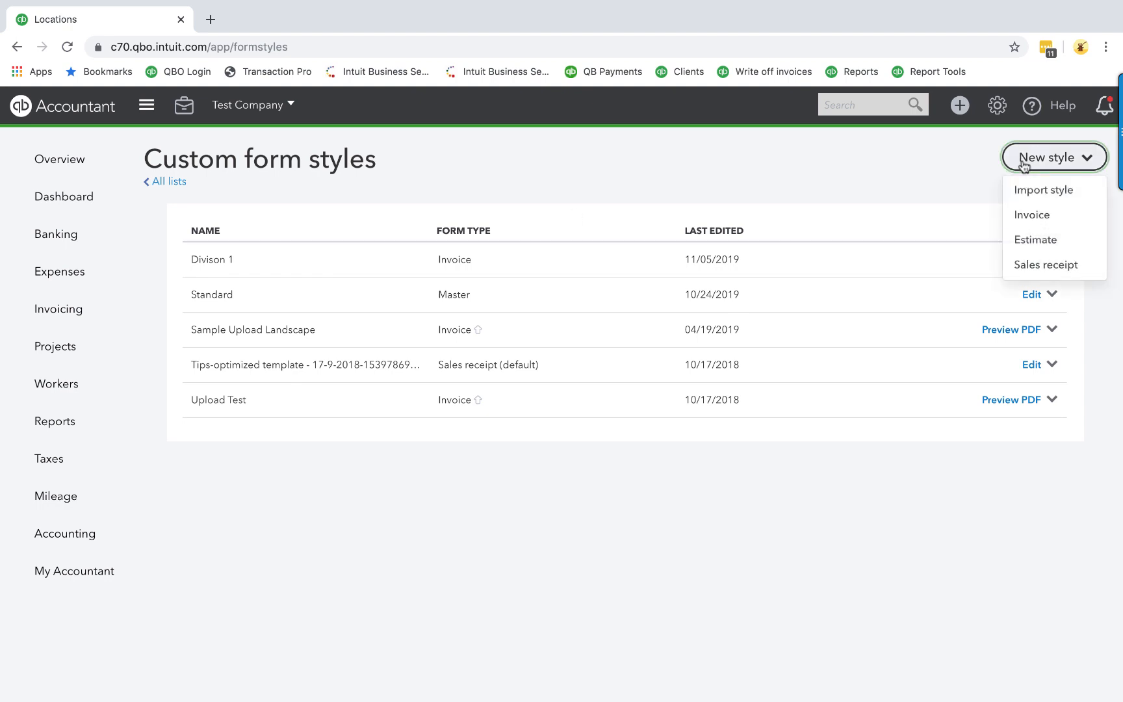
pyautogui.click(1031, 192)
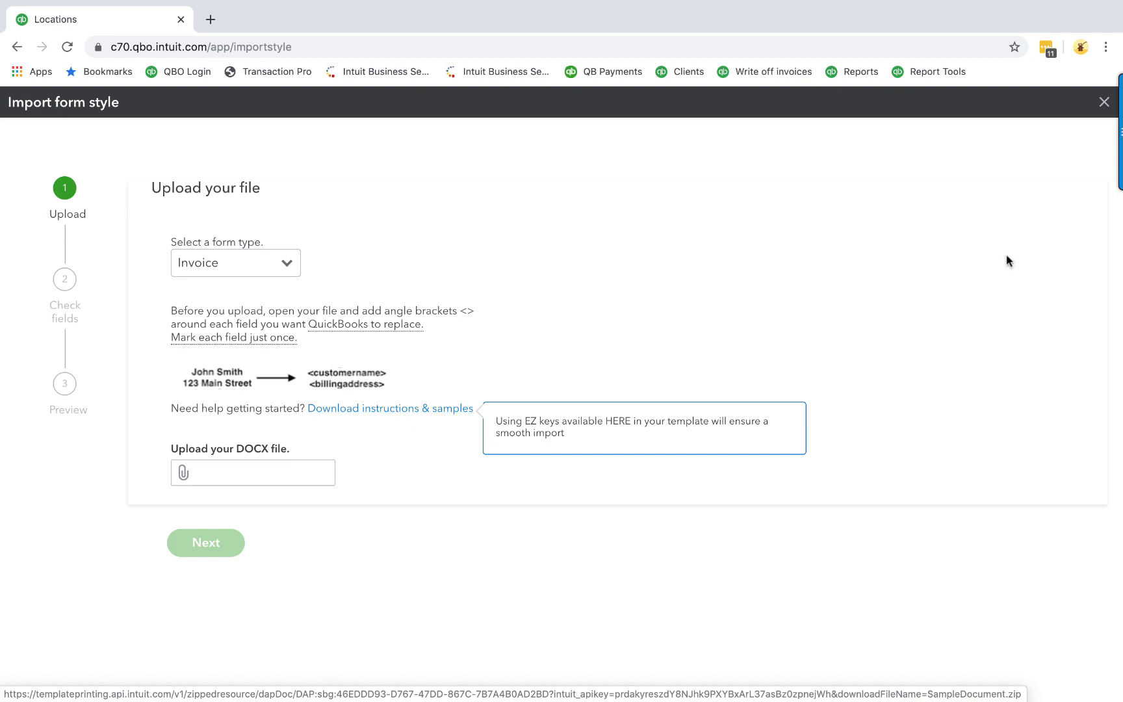
pyautogui.click(1103, 102)
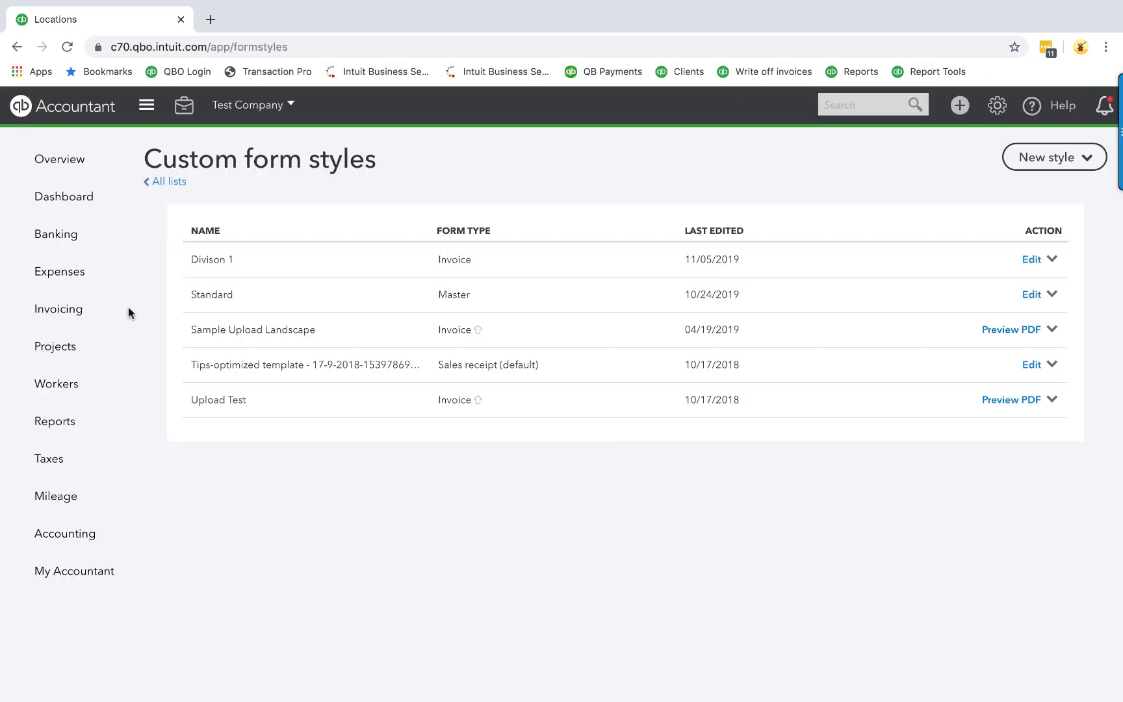
# Open the Standard master form style and examine its template, logo, color, font and print margin options.
pyautogui.click(209, 305)
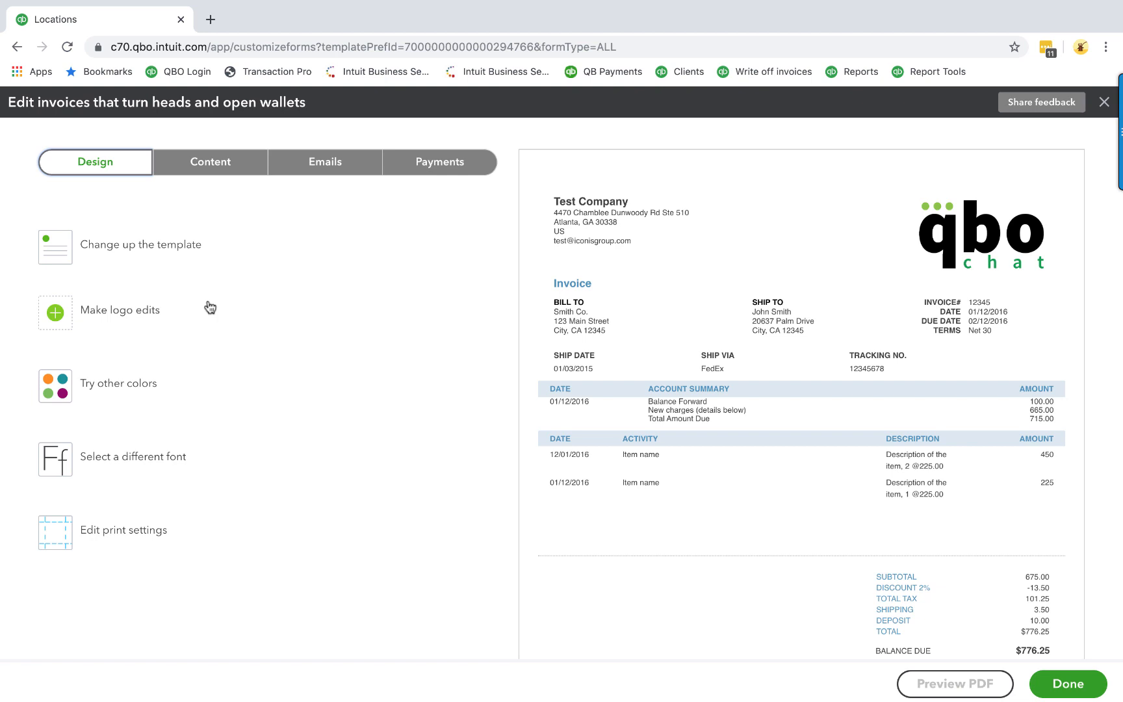
pyautogui.click(114, 247)
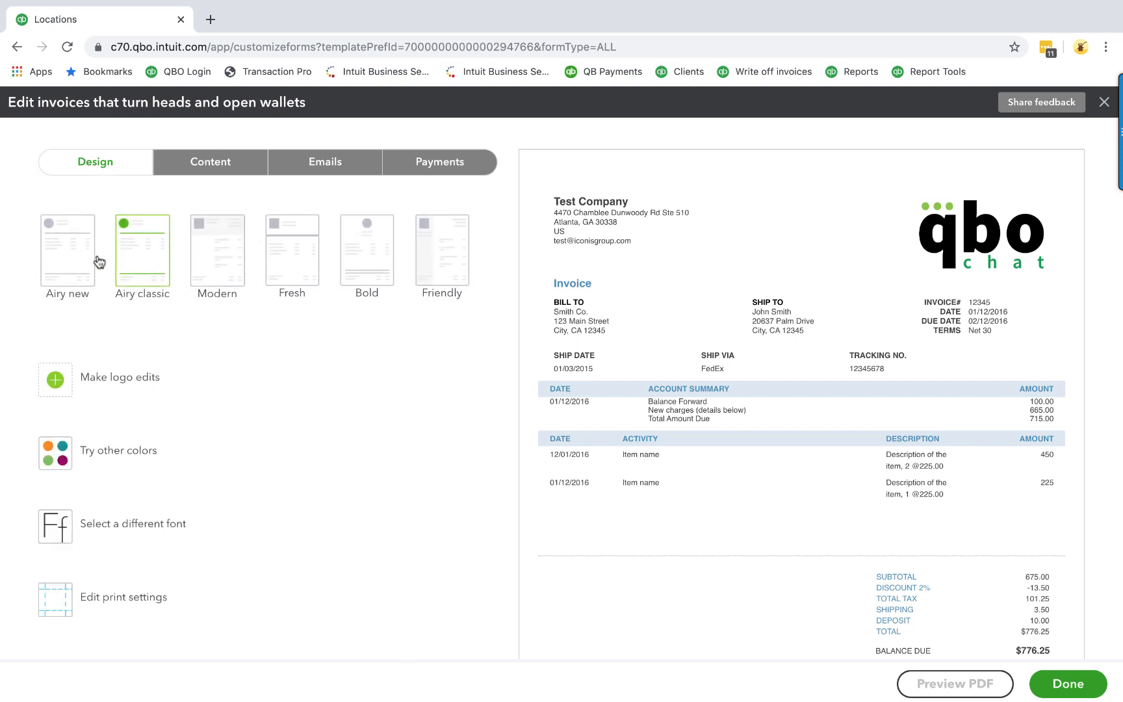
pyautogui.click(121, 385)
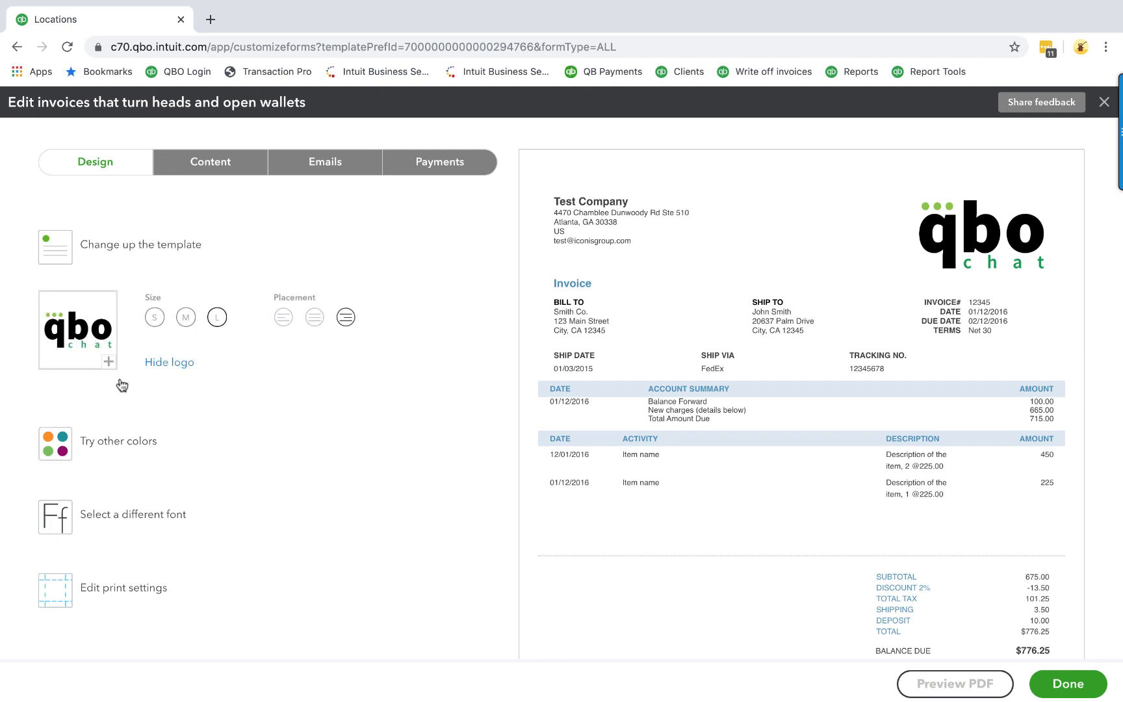
pyautogui.click(130, 442)
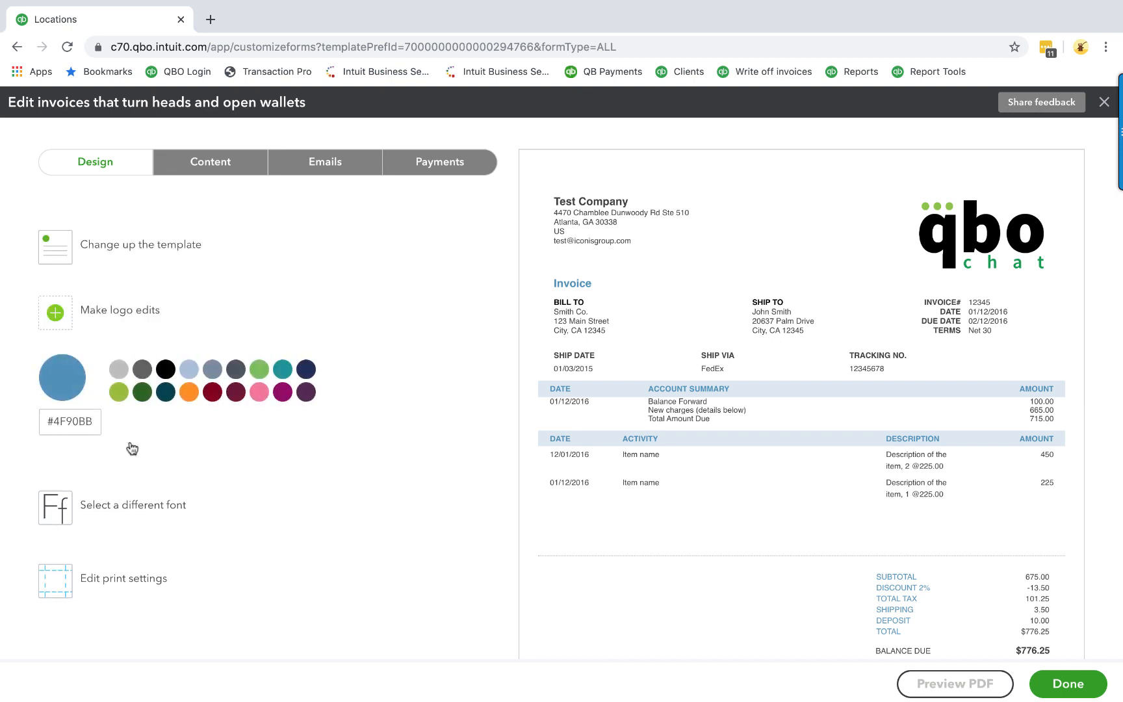
pyautogui.click(134, 510)
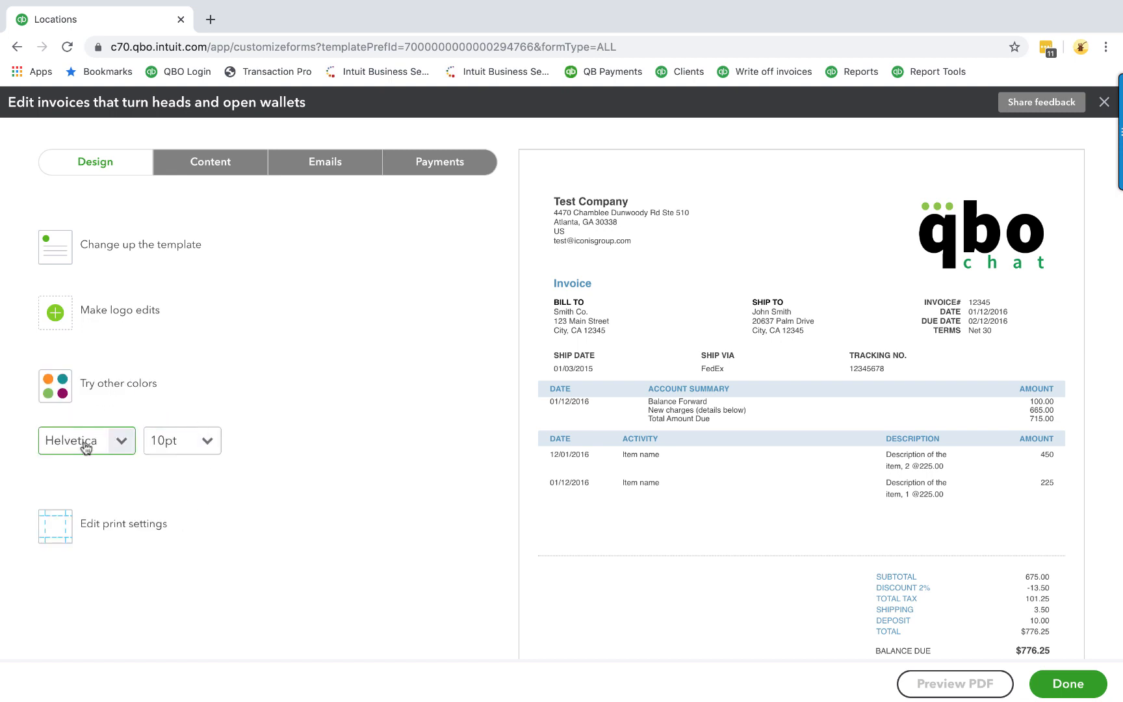
pyautogui.click(137, 524)
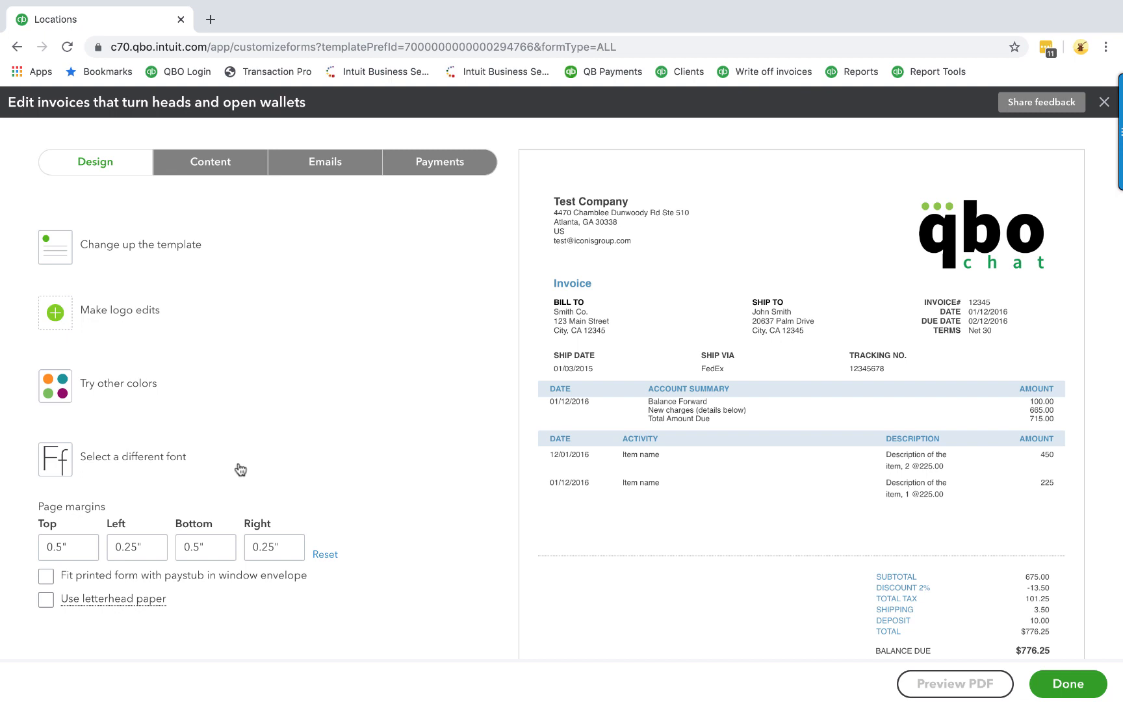
# Examine the invoice header content, including business details, form names, custom transaction numbers, display options and the custom field entries.
pyautogui.click(205, 162)
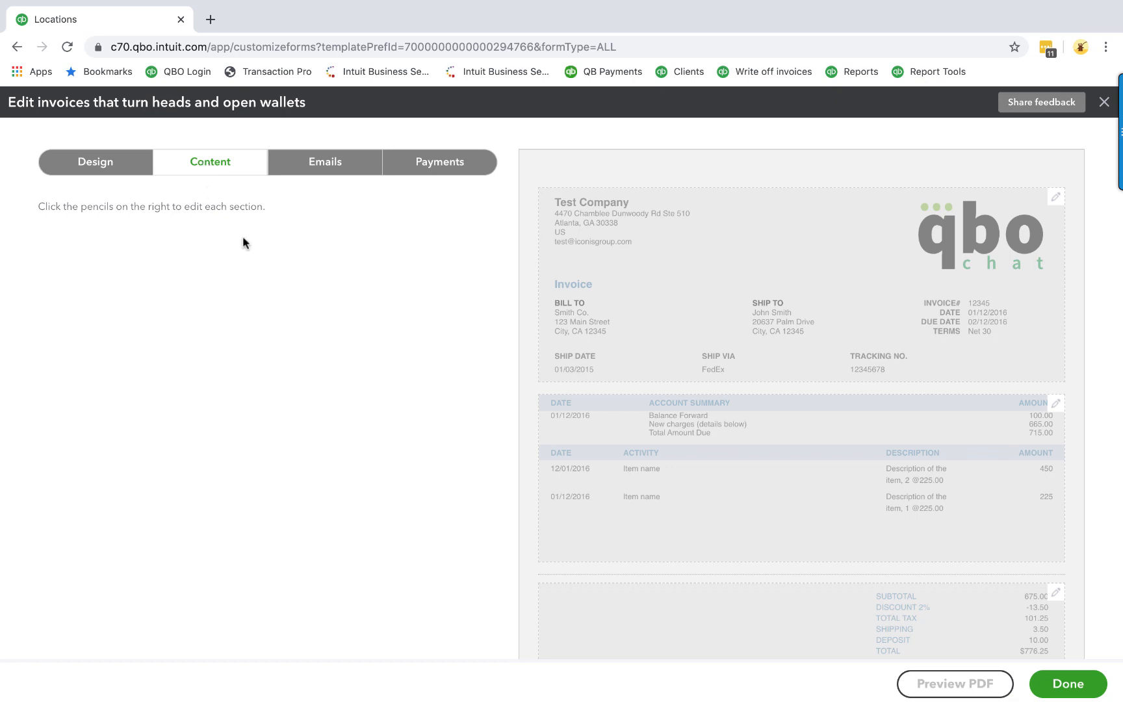
pyautogui.click(858, 226)
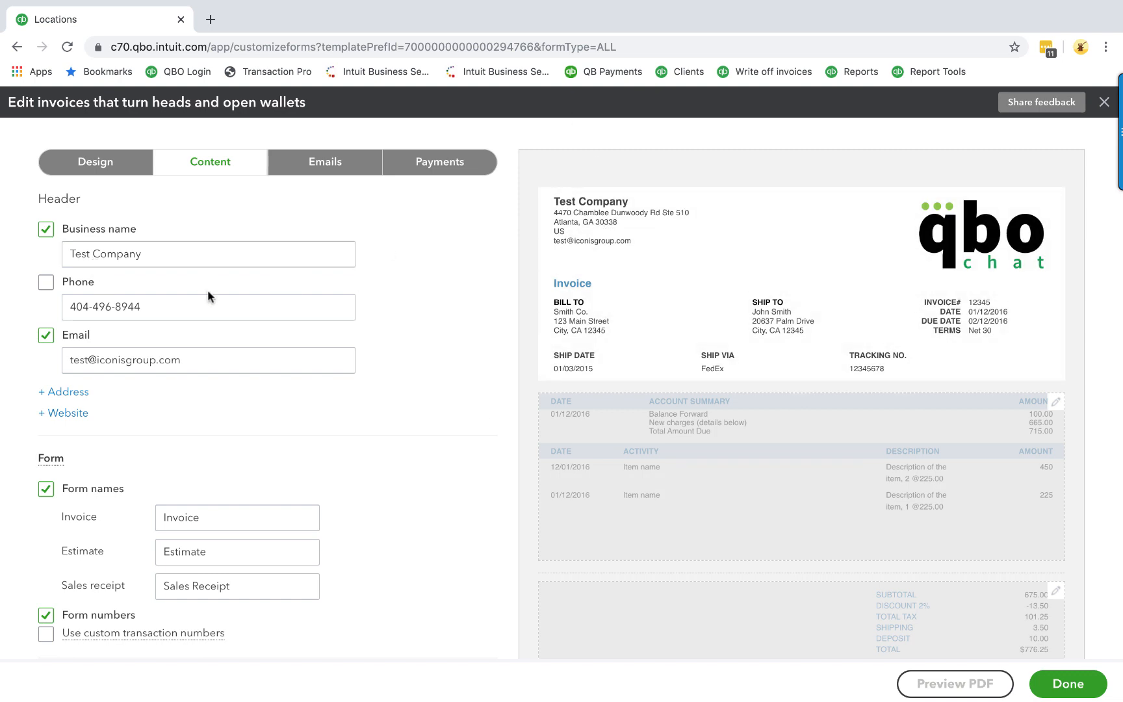
pyautogui.scroll(-2, 208, 294)
pyautogui.scroll(-2, 207, 296)
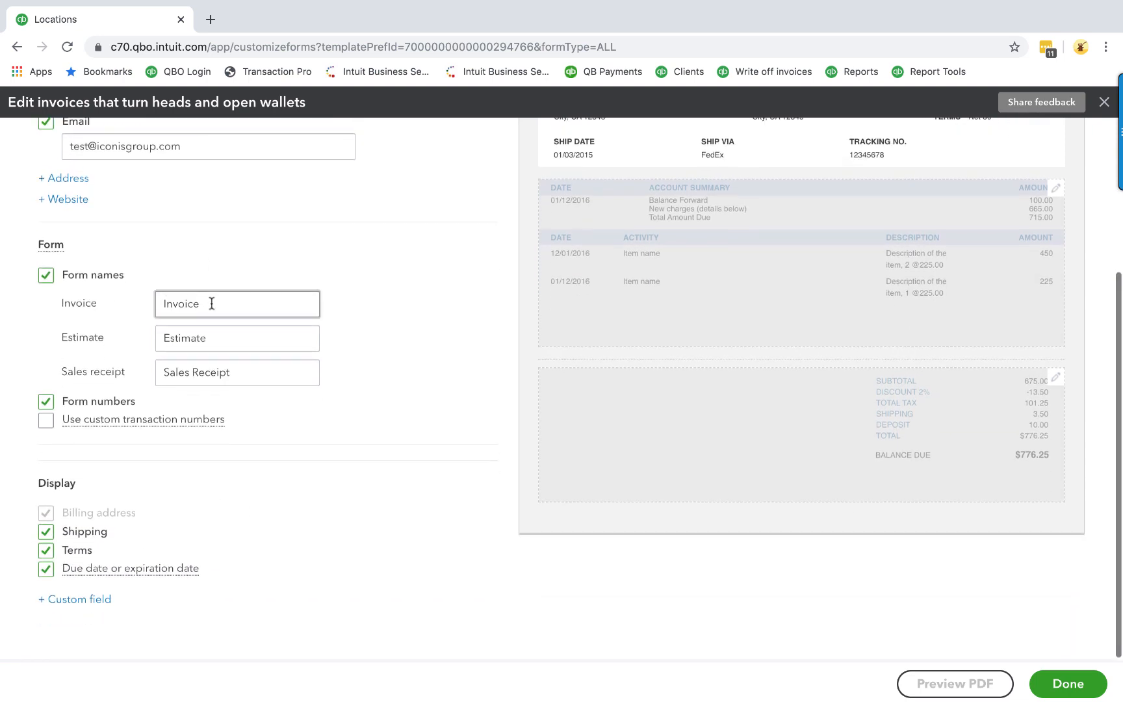
pyautogui.scroll(-1, 212, 311)
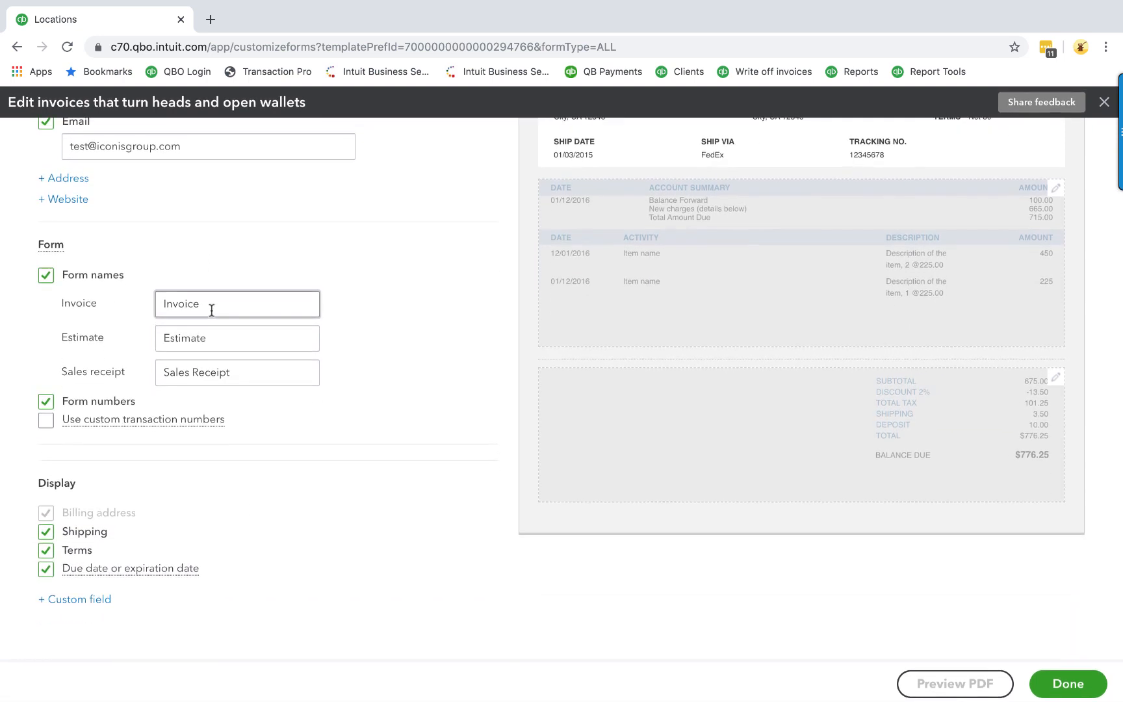
pyautogui.moveTo(64, 421)
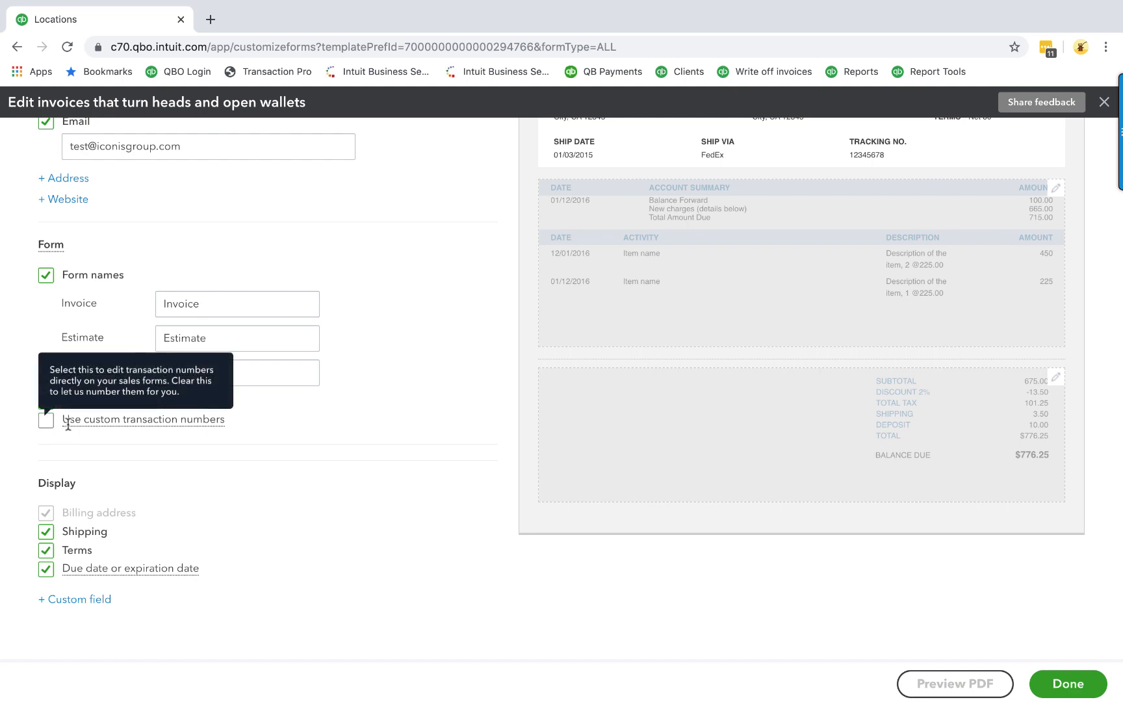
pyautogui.click(74, 603)
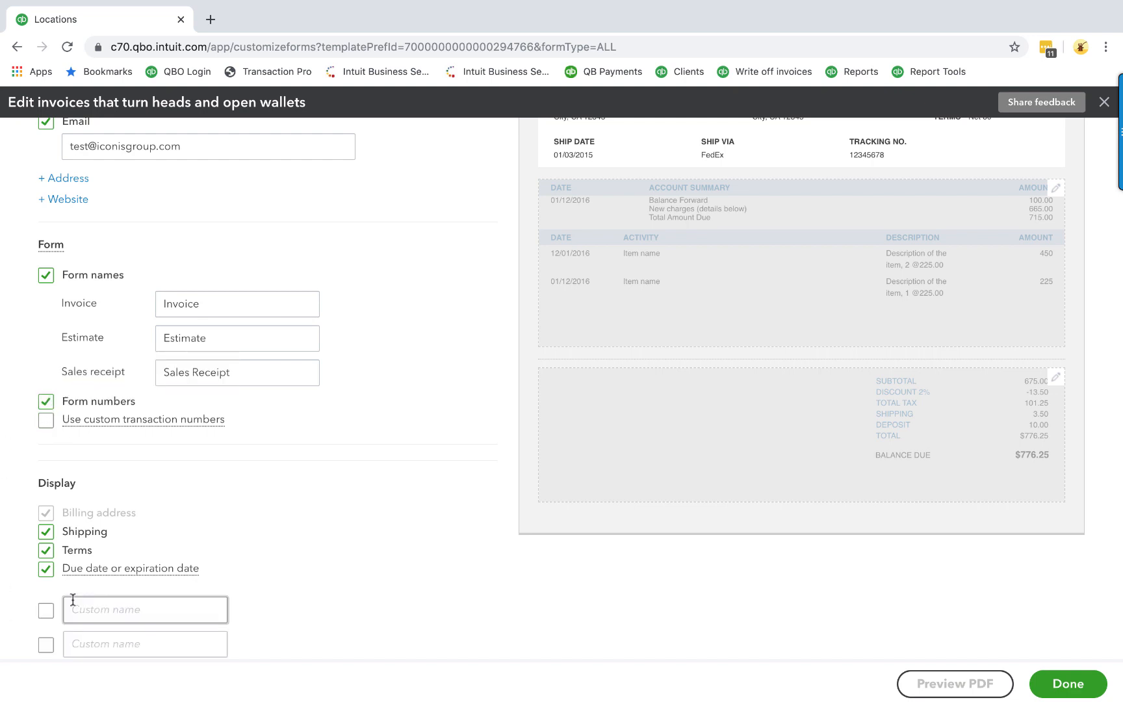
pyautogui.scroll(-2, 73, 599)
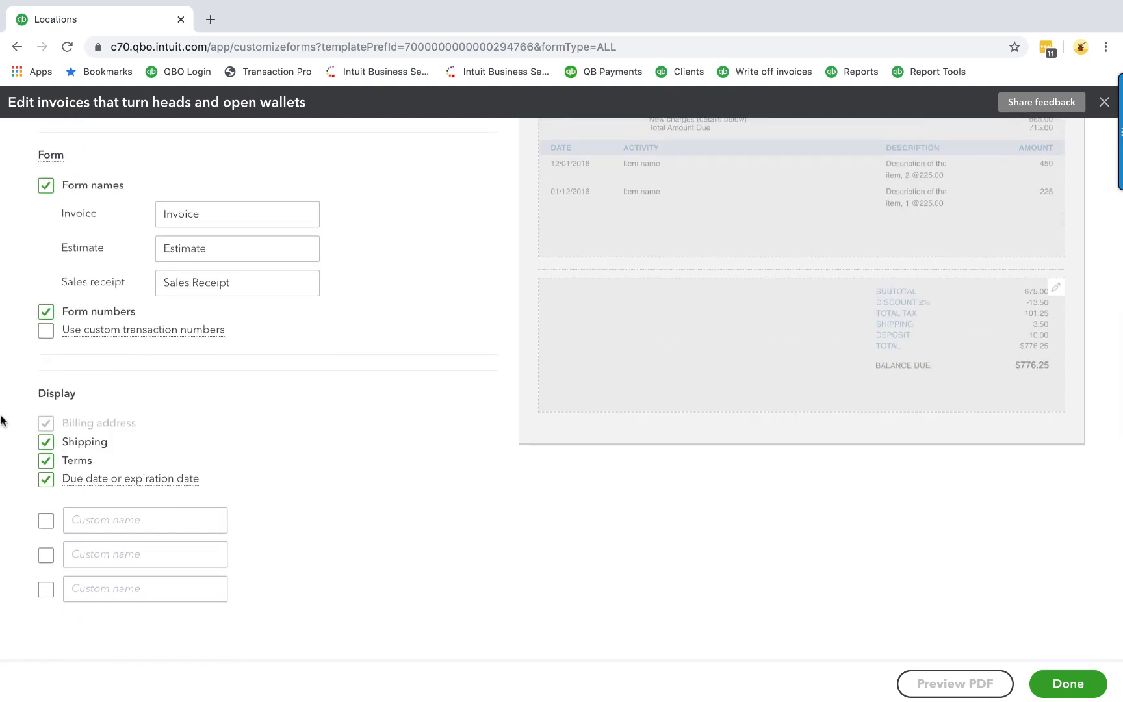
pyautogui.scroll(5, 243, 280)
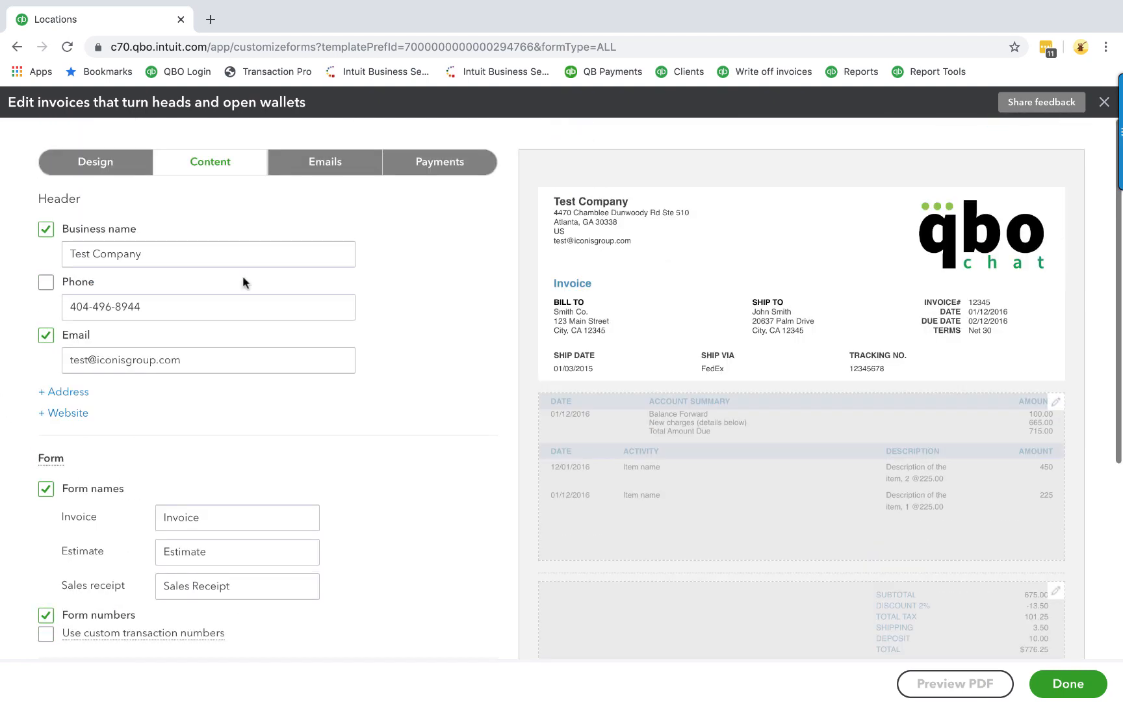
# Move the Description column to the front of the invoice's activity table and show the column labels and widths.
pyautogui.click(1056, 405)
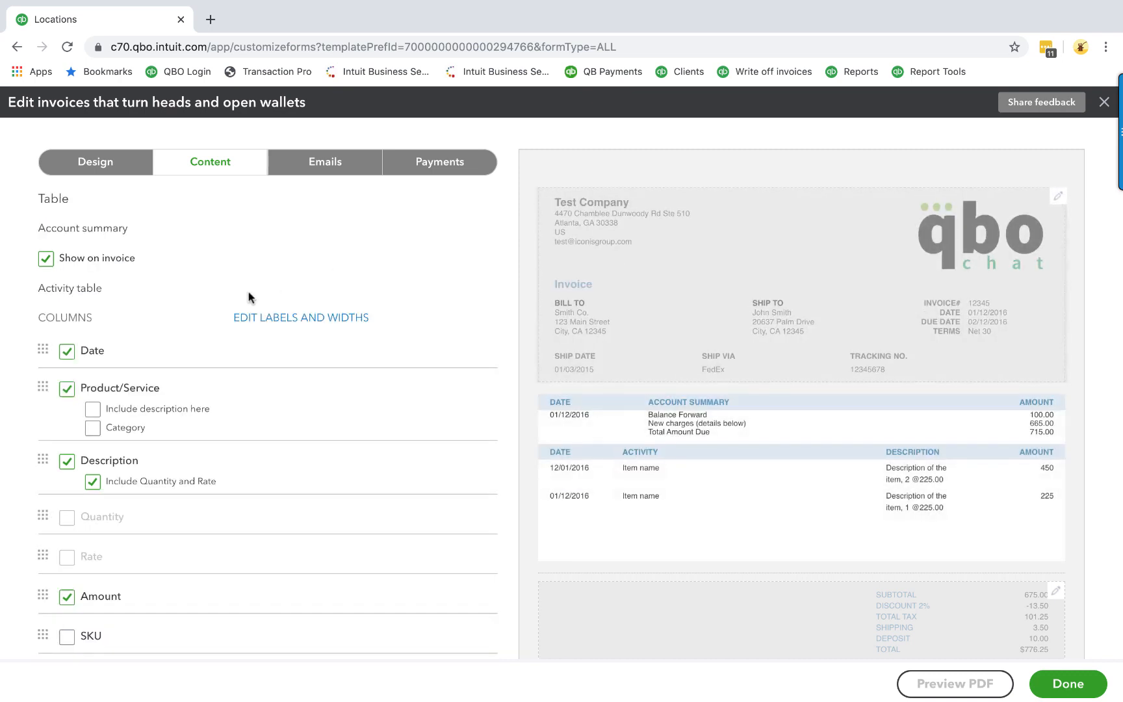
pyautogui.scroll(-2, 245, 296)
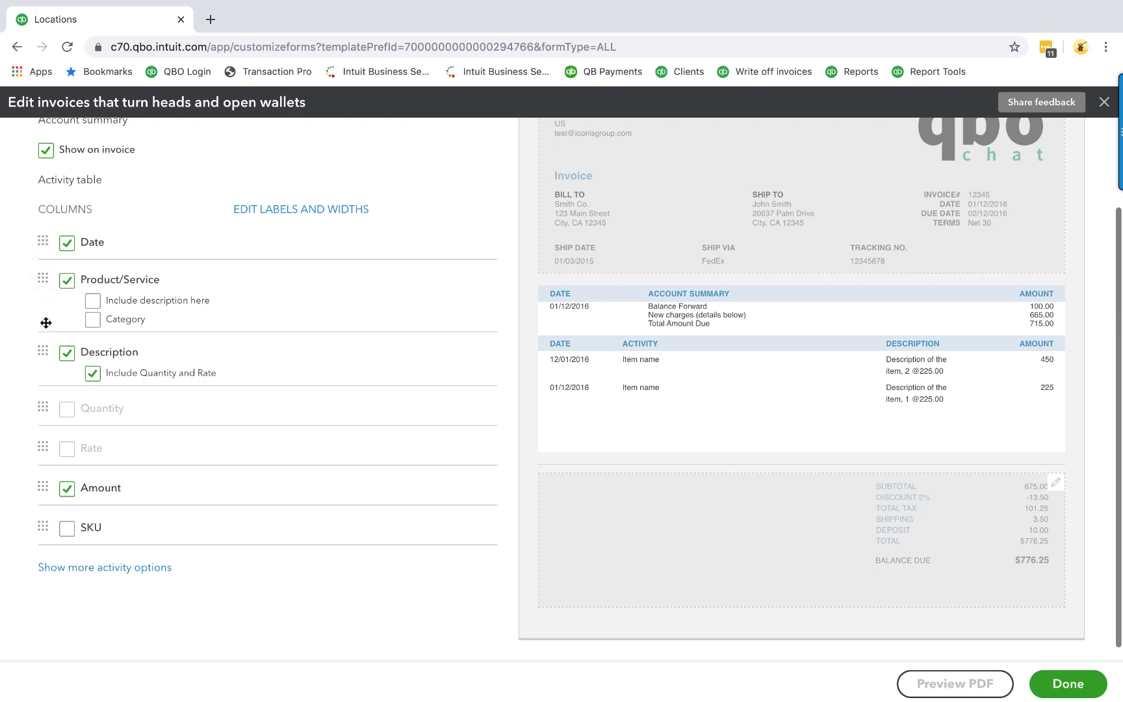
pyautogui.moveTo(41, 281); pyautogui.dragTo(46, 254)
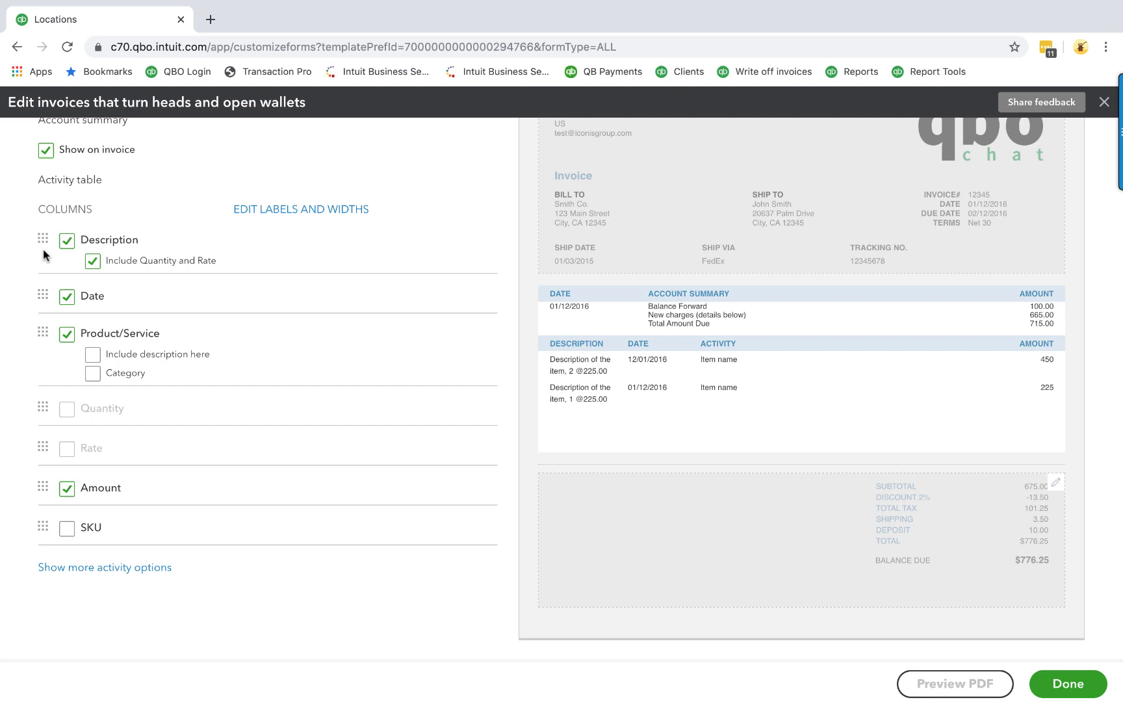
pyautogui.click(329, 208)
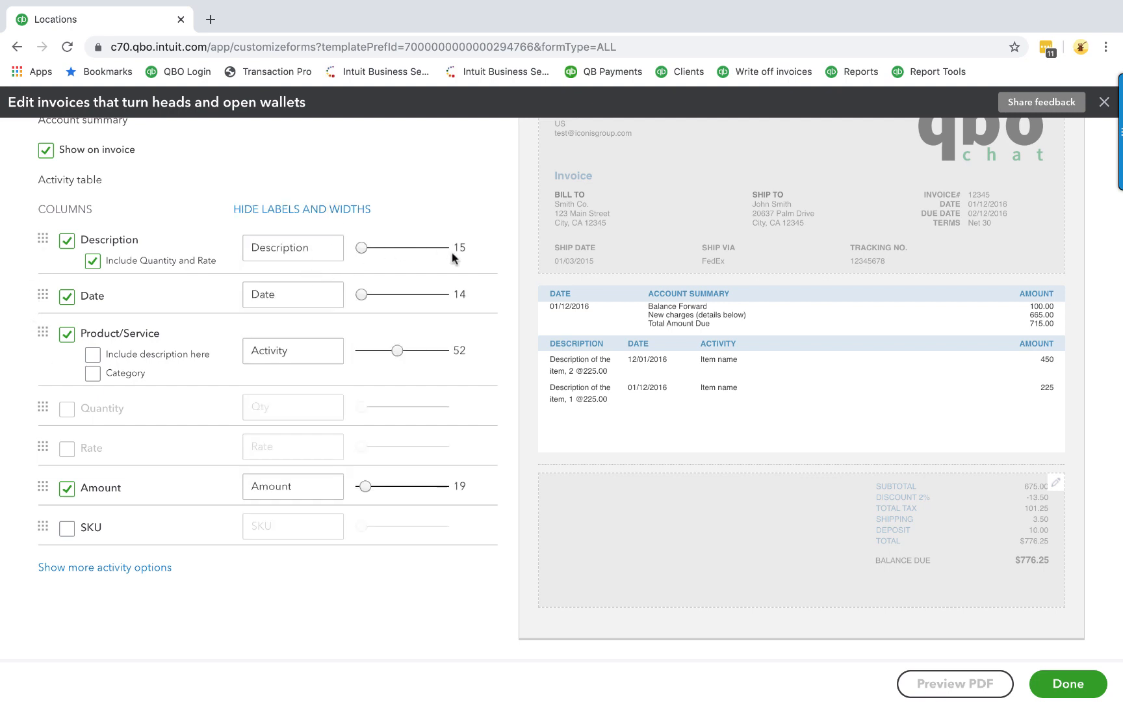
# Examine the additional activity options for the invoice table, including the choices for grouping activity.
pyautogui.click(91, 569)
pyautogui.scroll(-3, 93, 576)
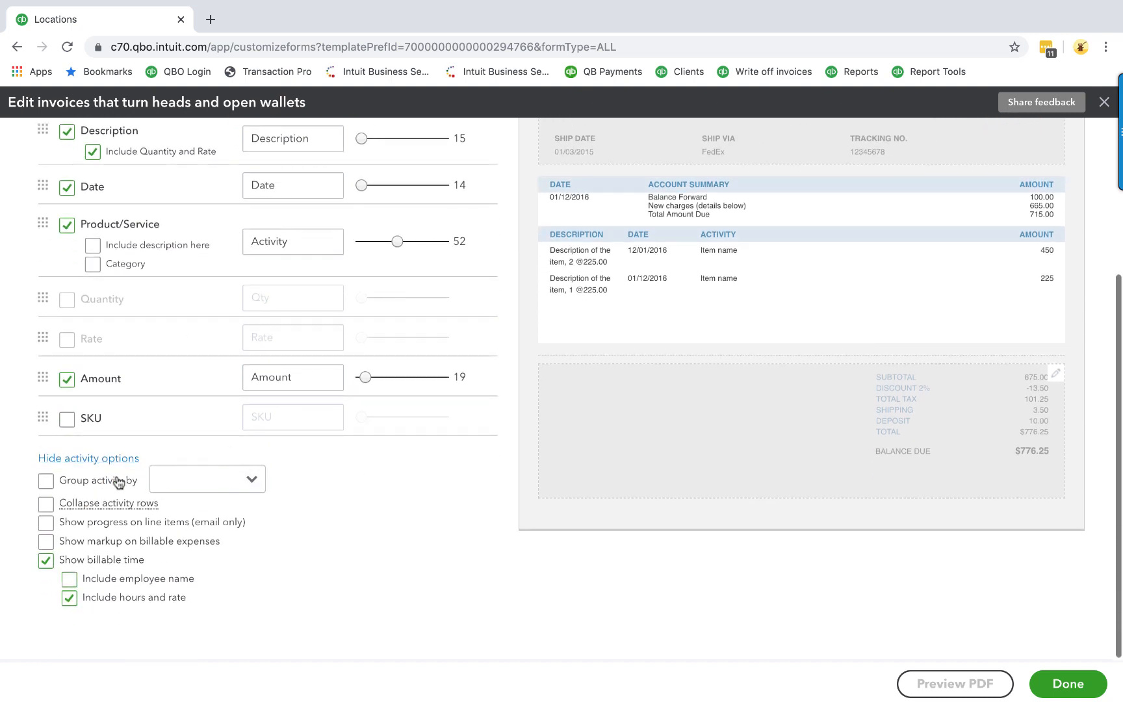
pyautogui.click(251, 479)
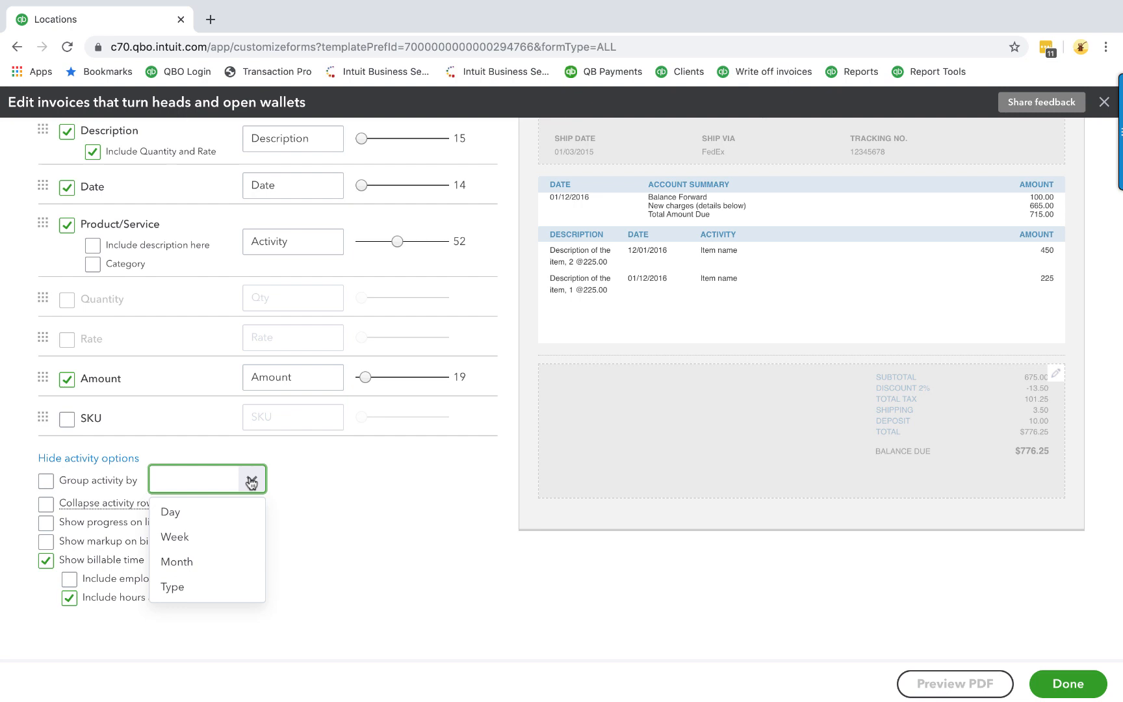
pyautogui.click(308, 481)
pyautogui.moveTo(76, 501)
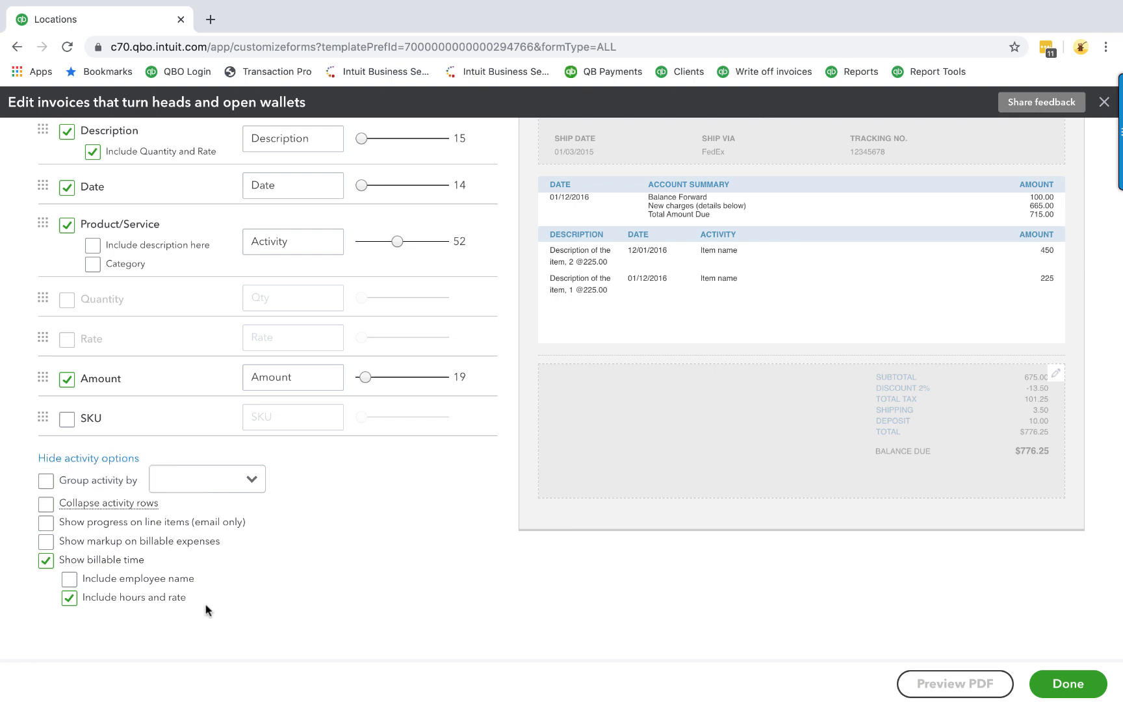
# Move the Description column after Product/Service and set the column widths to 15 for Activity, 56 for Description and 15 for Amount.
pyautogui.scroll(4, 252, 437)
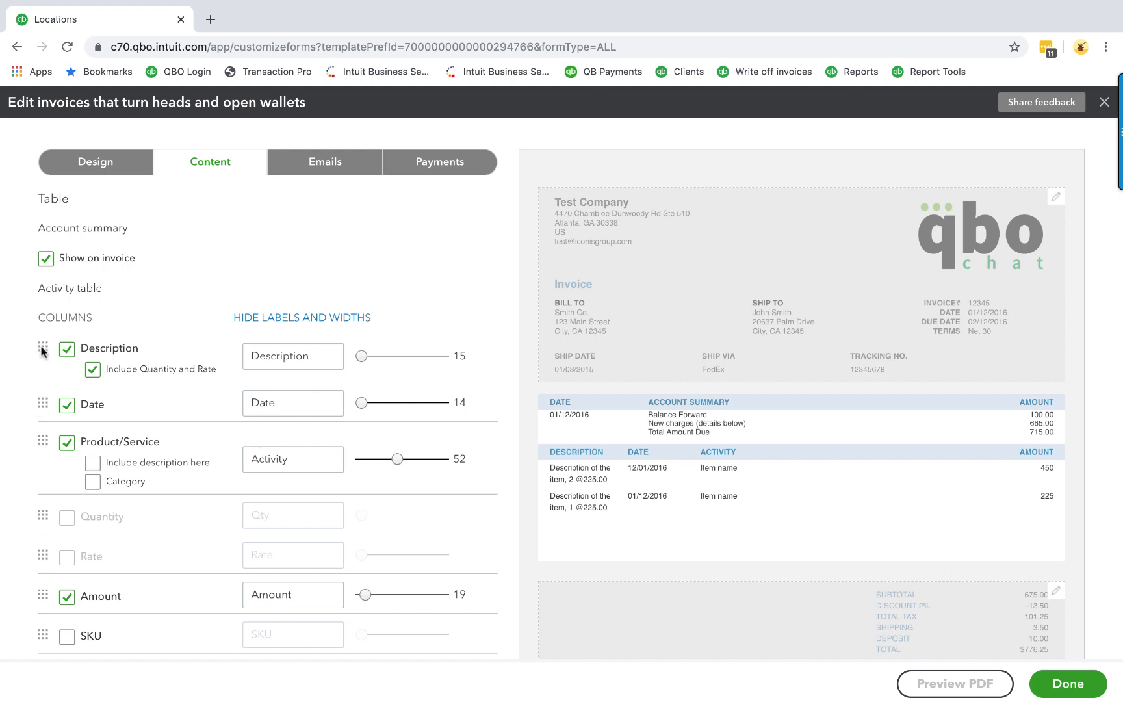
pyautogui.moveTo(43, 351); pyautogui.dragTo(46, 449)
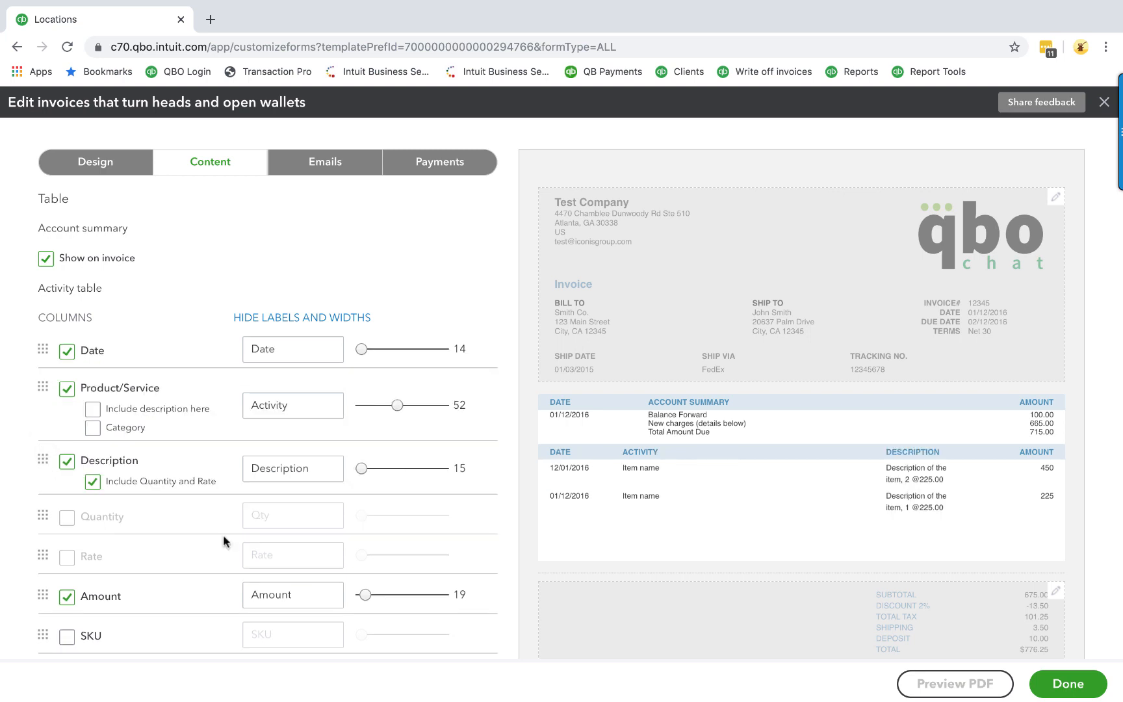
pyautogui.moveTo(361, 468); pyautogui.dragTo(366, 468)
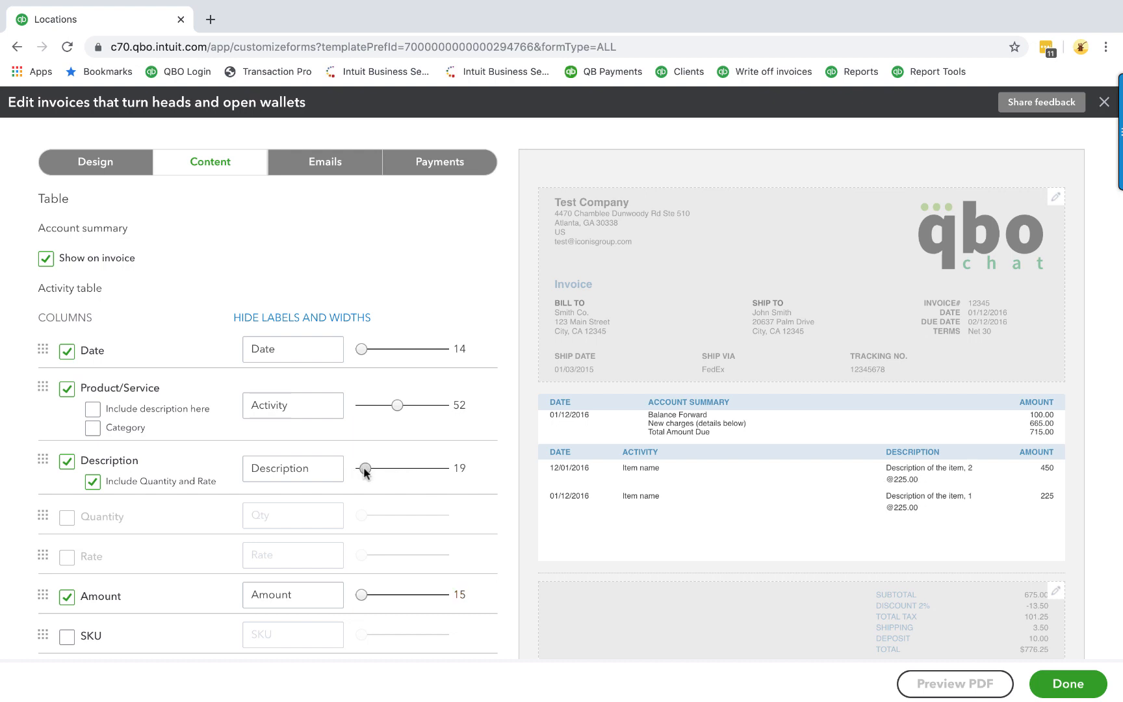
pyautogui.moveTo(362, 595); pyautogui.dragTo(365, 595)
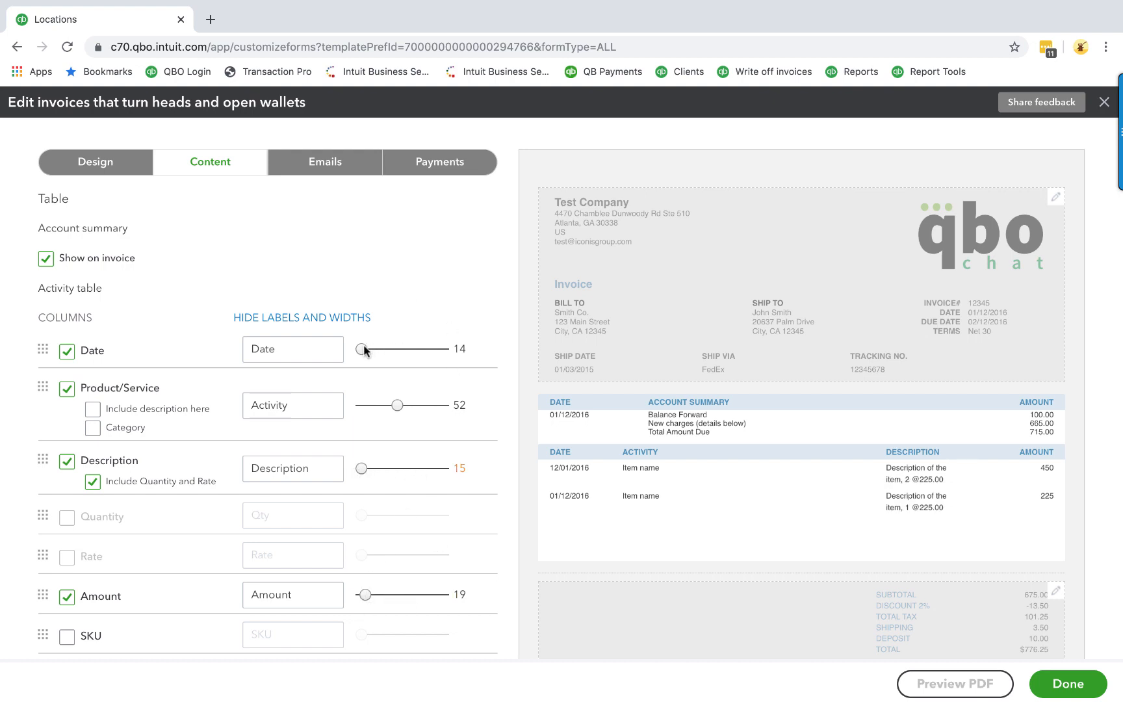
pyautogui.moveTo(361, 349)
pyautogui.mouseDown()
pyautogui.moveTo(400, 345)
pyautogui.moveTo(351, 335)
pyautogui.mouseUp()
pyautogui.moveTo(398, 405); pyautogui.dragTo(359, 406)
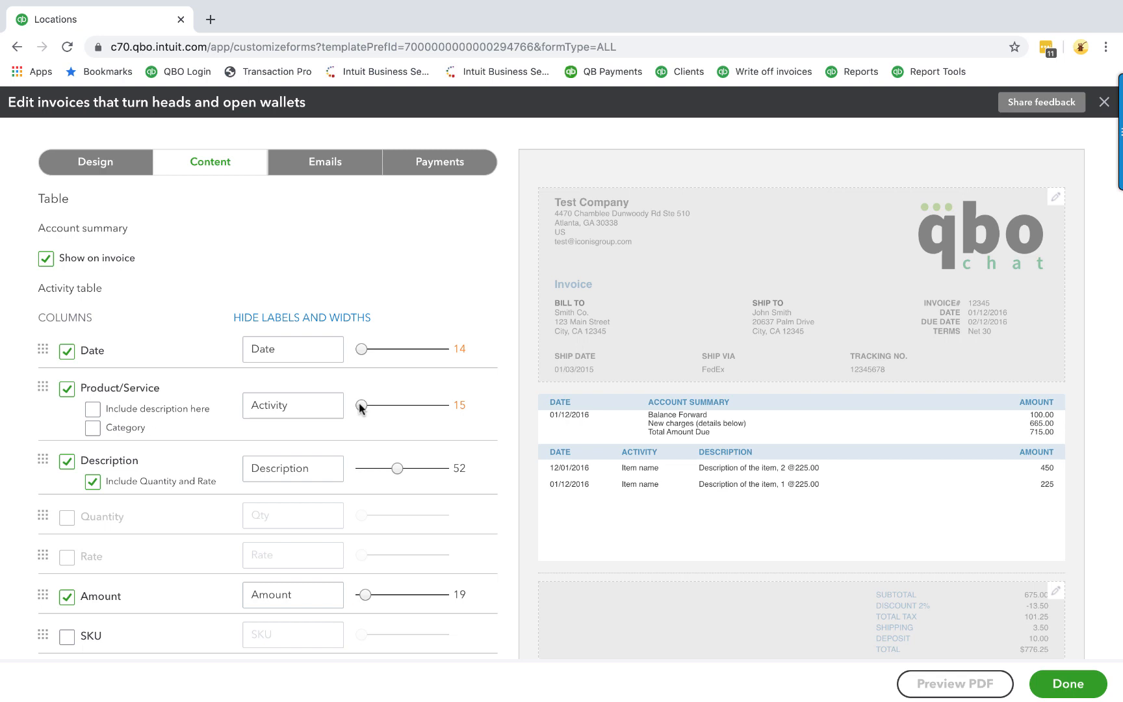
pyautogui.moveTo(397, 467)
pyautogui.mouseDown()
pyautogui.moveTo(373, 469)
pyautogui.moveTo(414, 471)
pyautogui.mouseUp()
pyautogui.moveTo(361, 594)
pyautogui.mouseDown()
pyautogui.moveTo(423, 596)
pyautogui.moveTo(347, 594)
pyautogui.mouseUp()
# Examine the invoice footer content, including the display options, the customer message form types and the footer text settings.
pyautogui.scroll(-3, 511, 455)
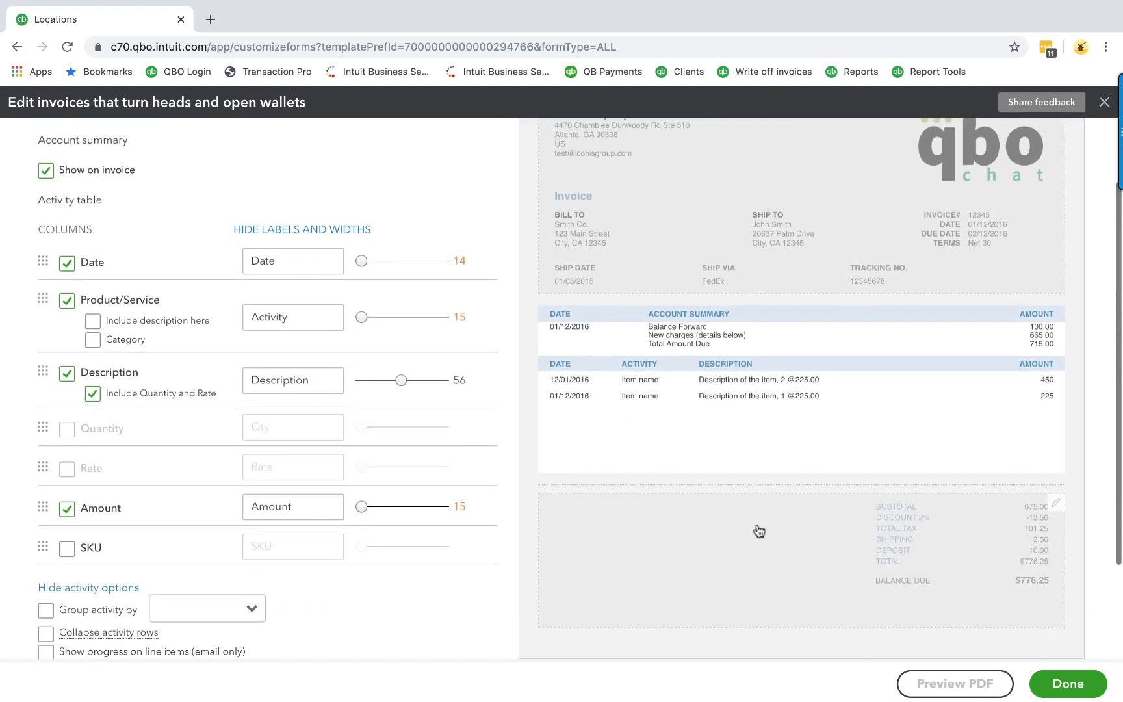
pyautogui.click(1056, 507)
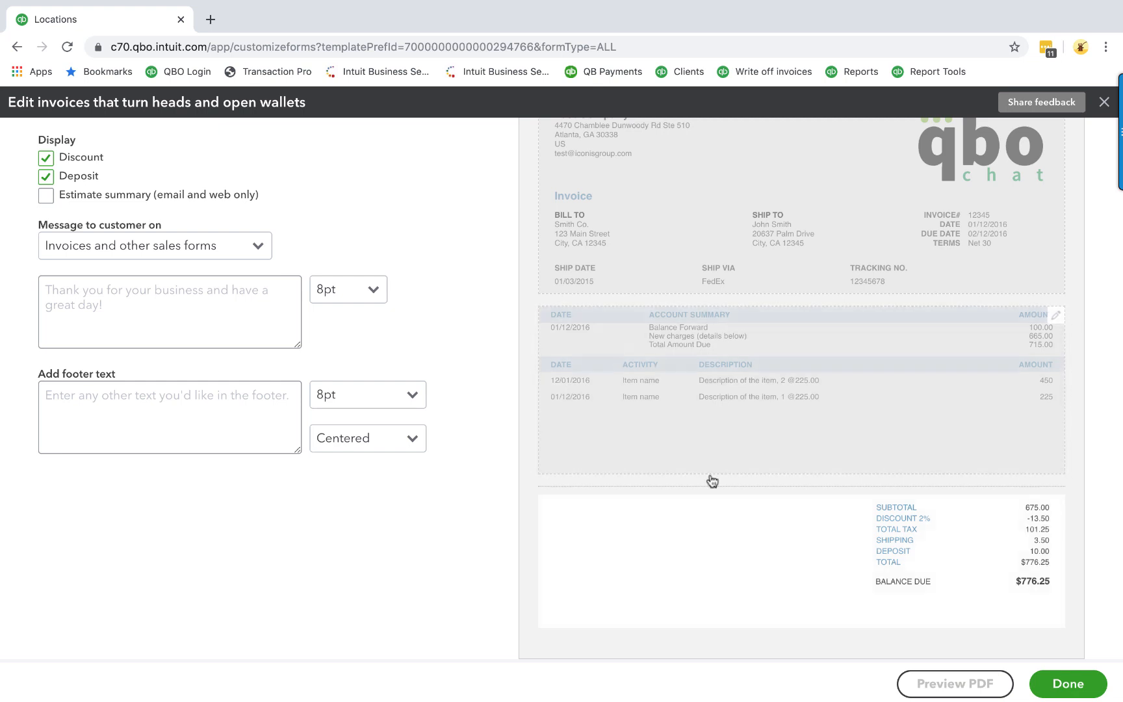
pyautogui.scroll(3, 329, 243)
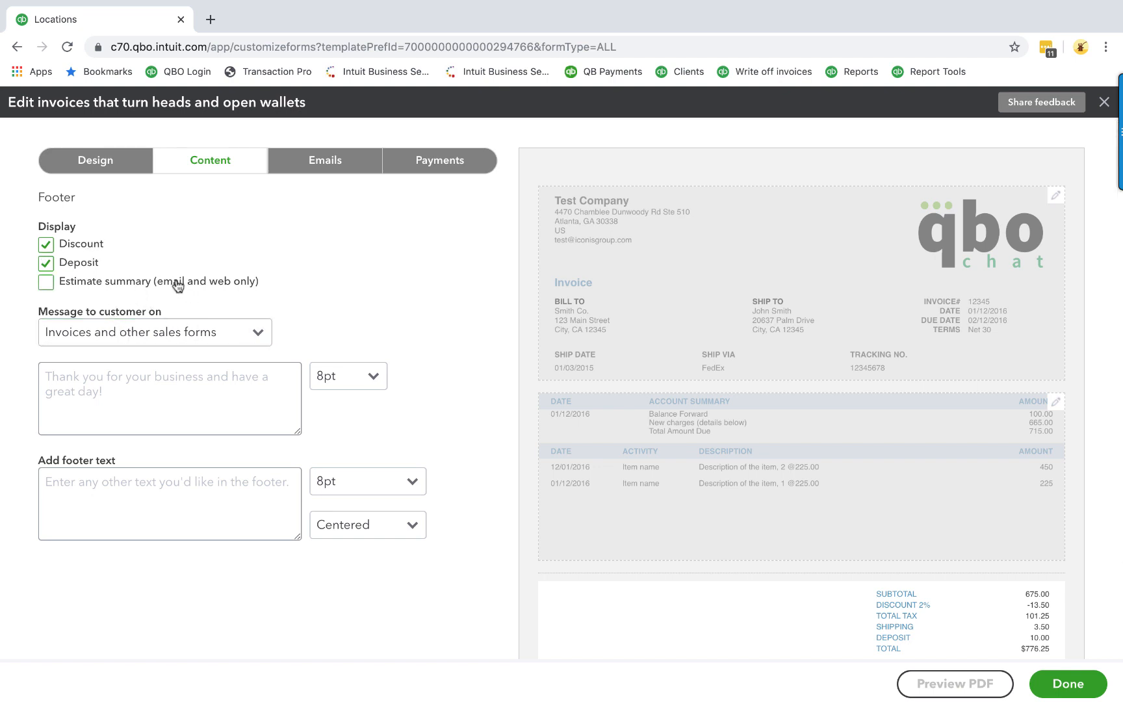
pyautogui.click(259, 332)
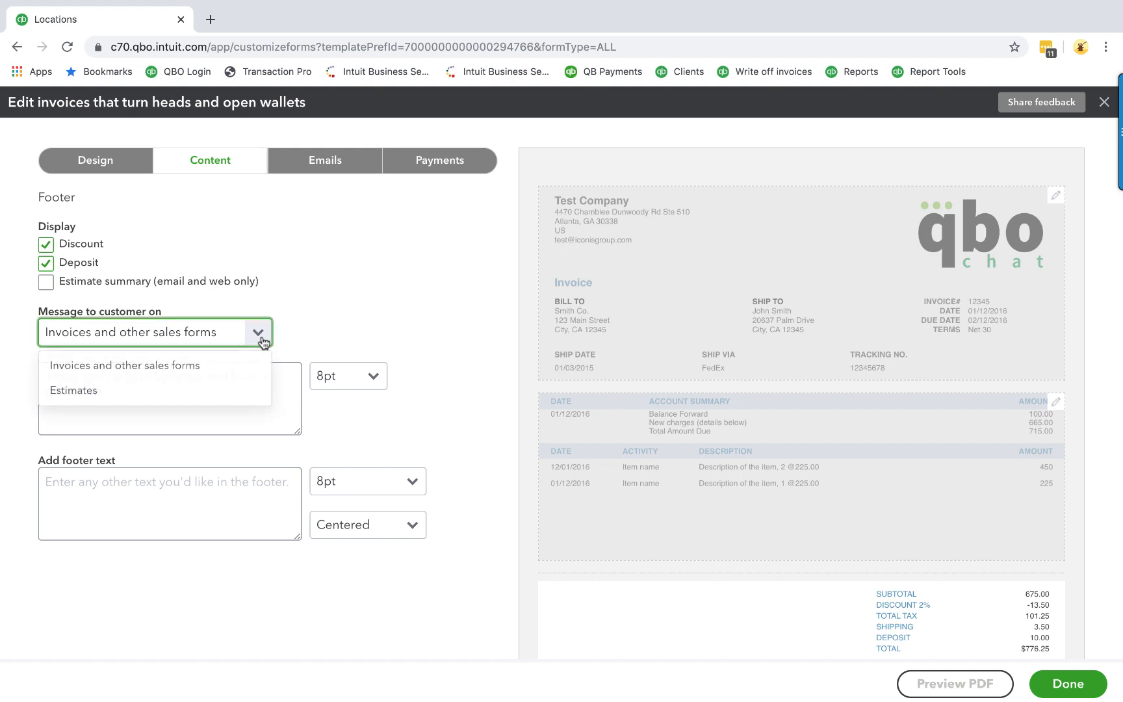
pyautogui.click(310, 295)
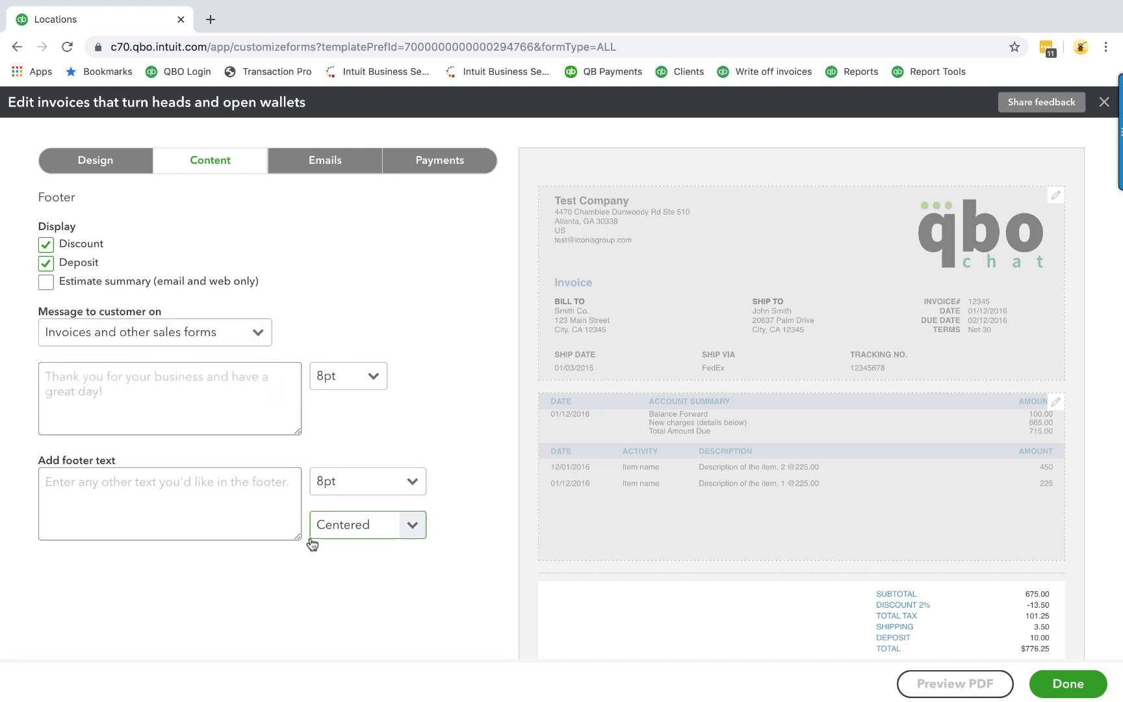
# Examine the invoice email settings, including the detail level, PDF attachment, standard email subject, greeting and message, along with the email preview.
pyautogui.click(339, 166)
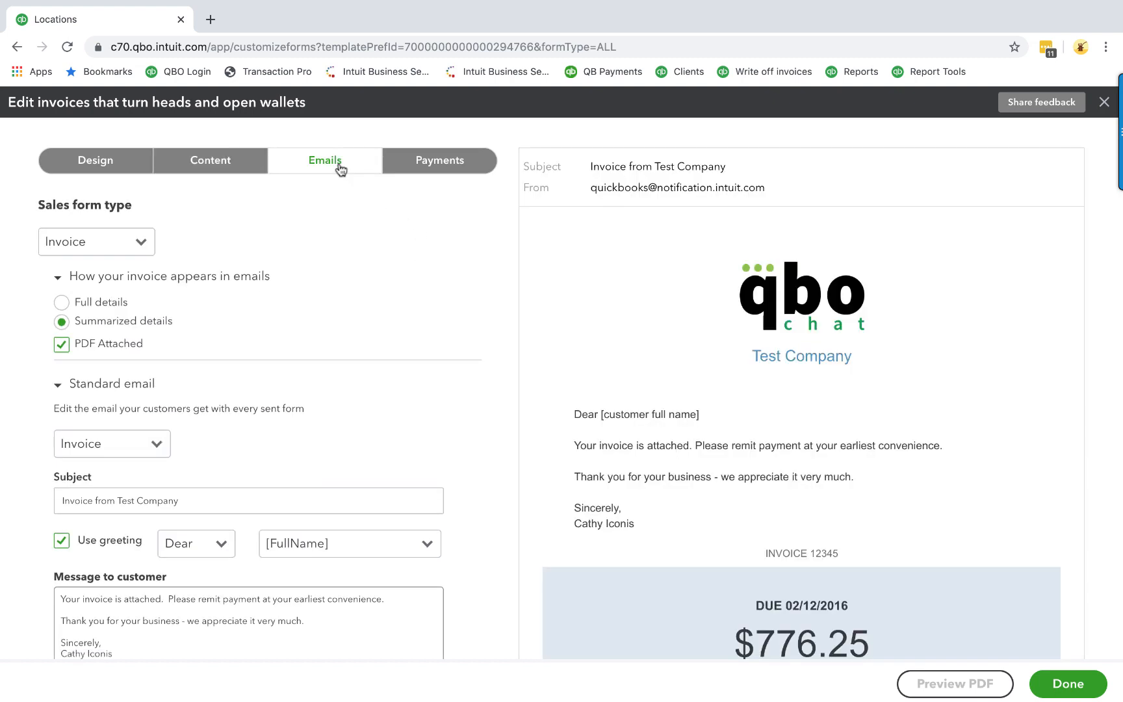
pyautogui.scroll(-5, 638, 305)
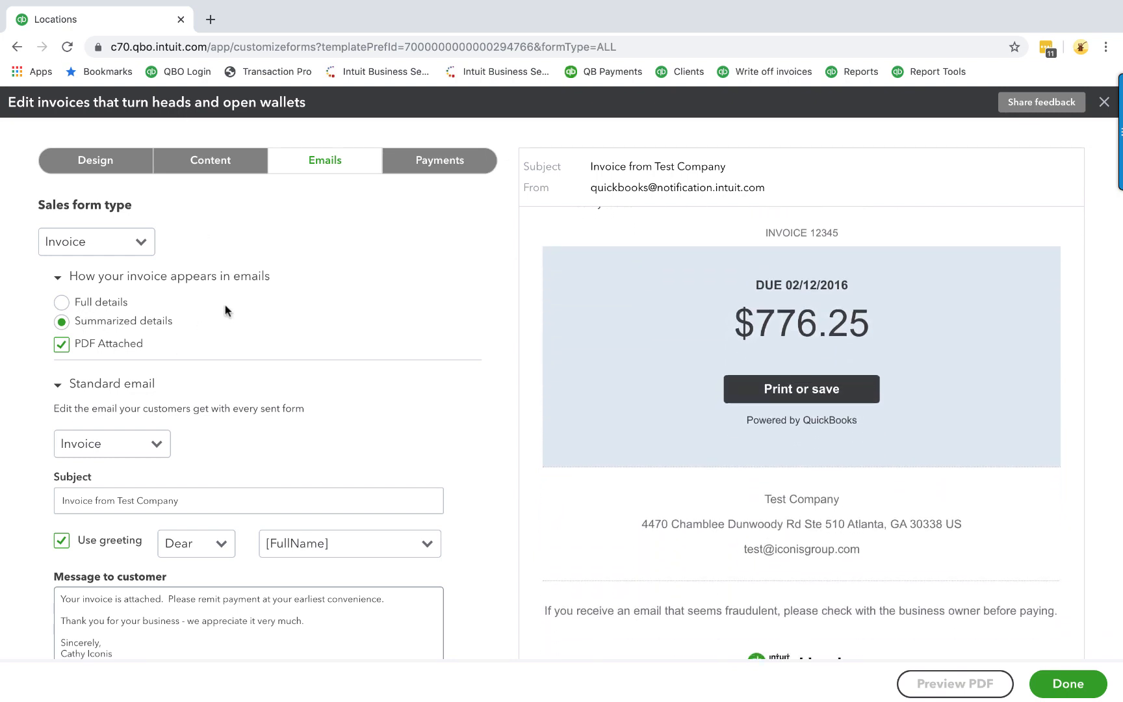
pyautogui.scroll(-2, 224, 308)
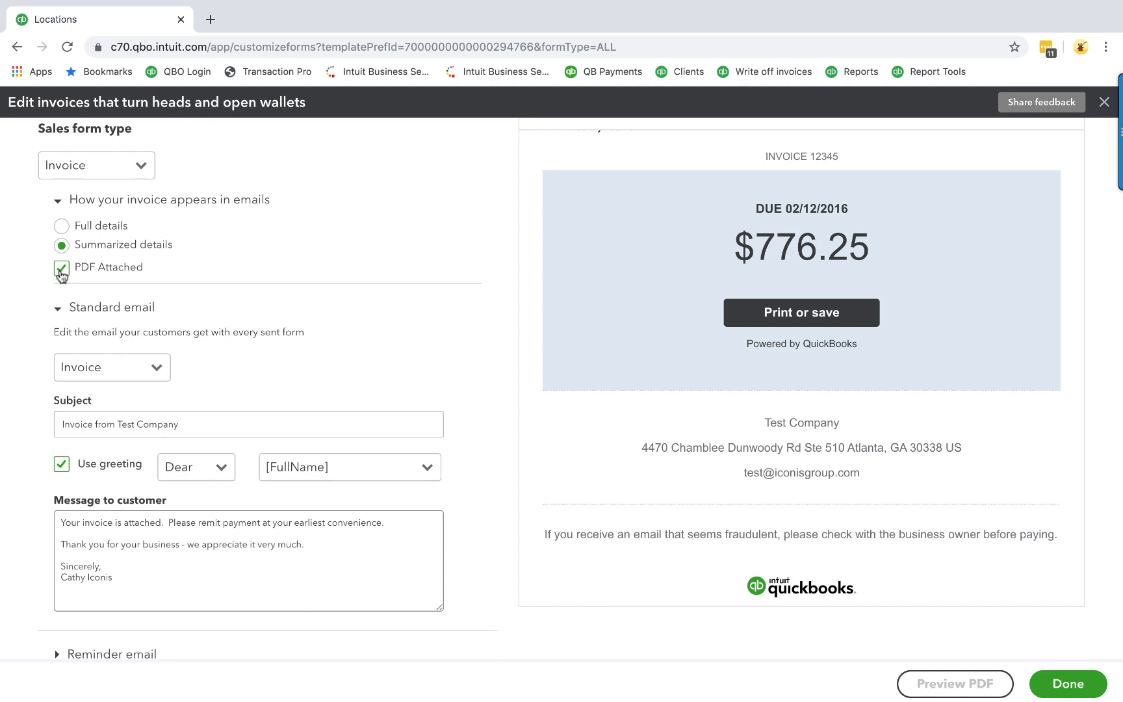
pyautogui.scroll(5, 685, 283)
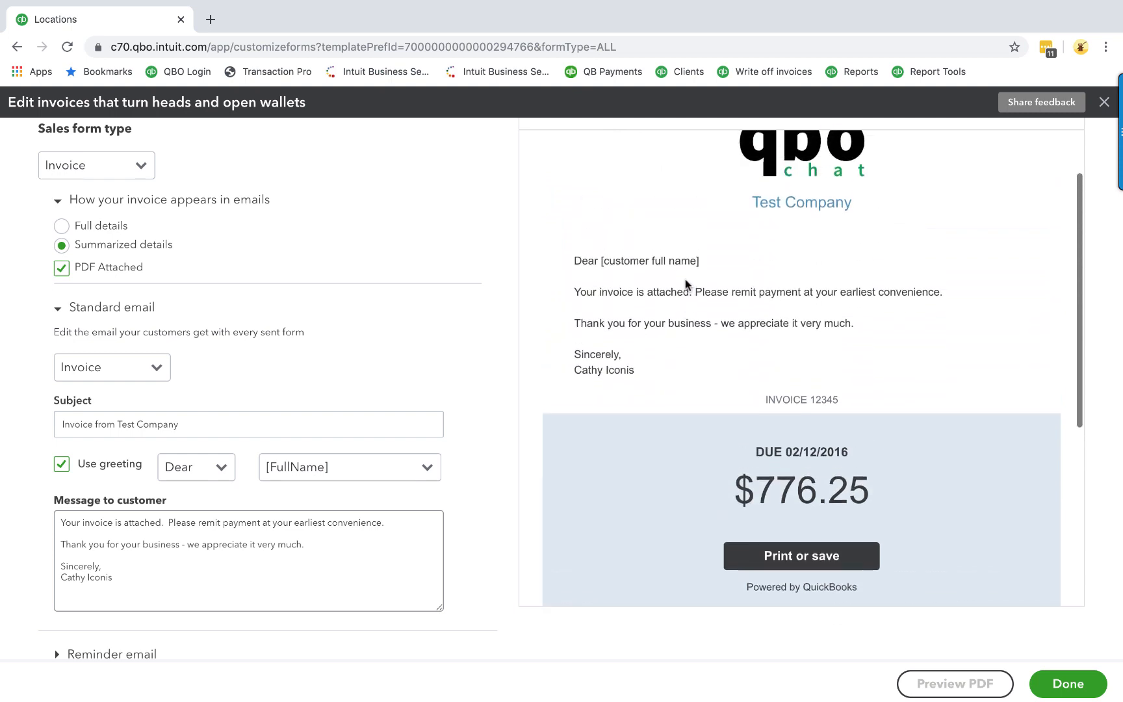
pyautogui.scroll(-4, 684, 283)
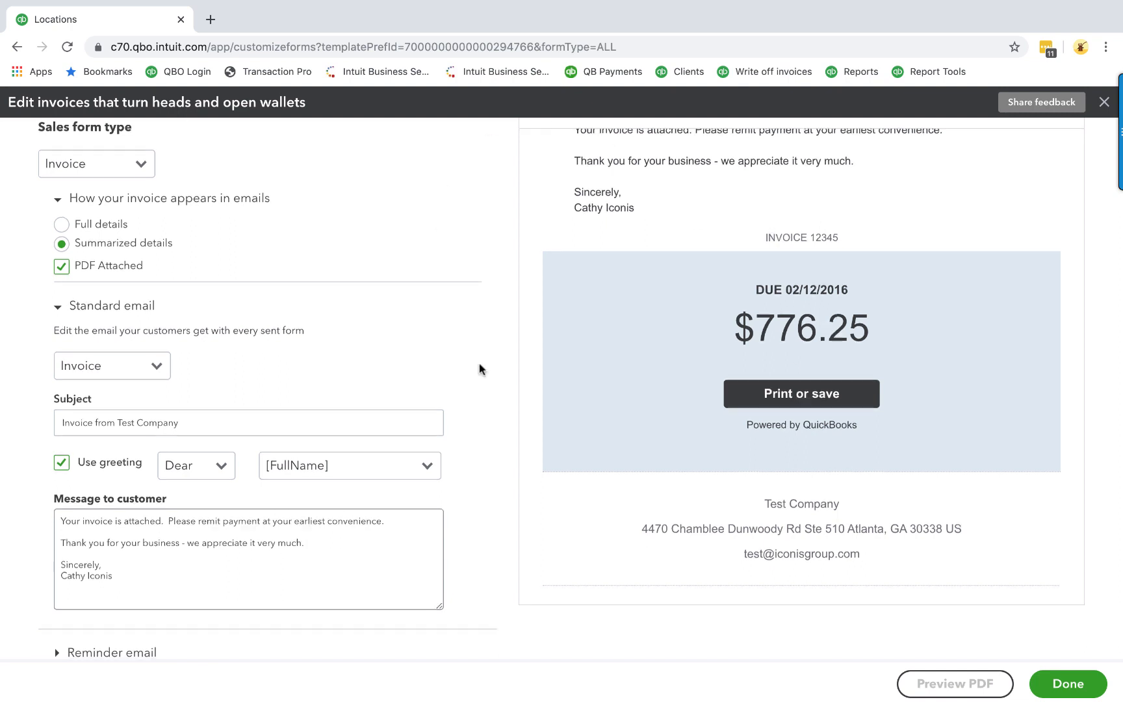
pyautogui.scroll(-1, 479, 369)
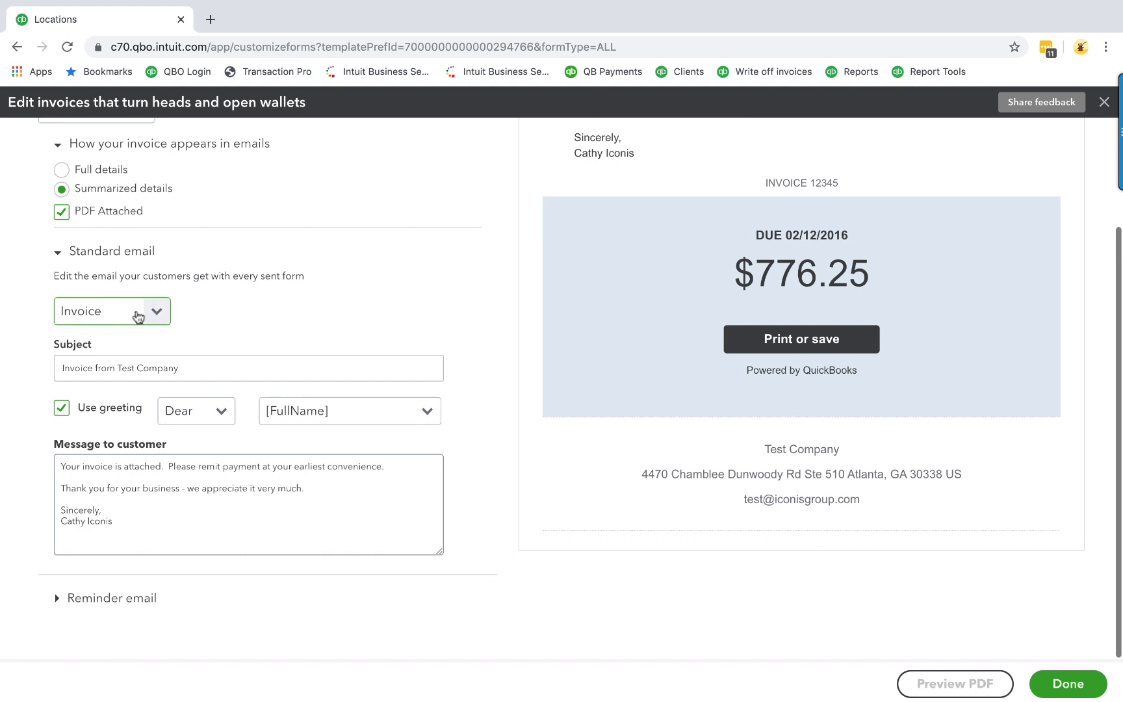
pyautogui.click(137, 313)
pyautogui.click(300, 304)
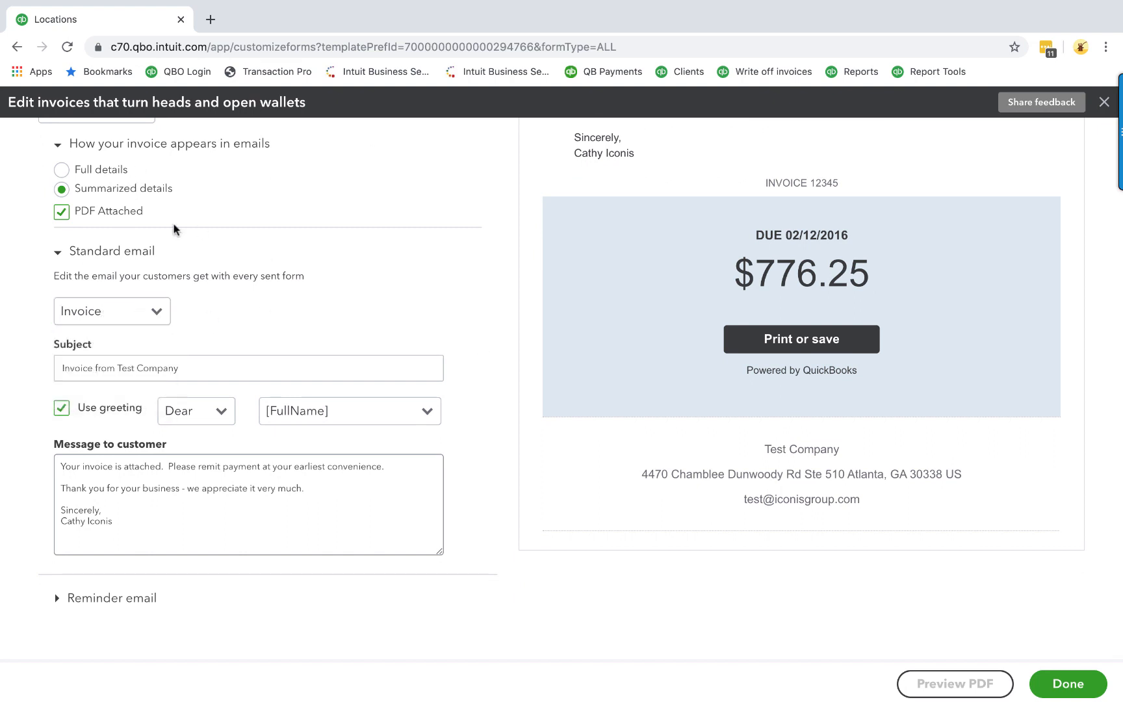
# Examine the reminder email's subject and message and the name formats available for its greeting.
pyautogui.click(109, 599)
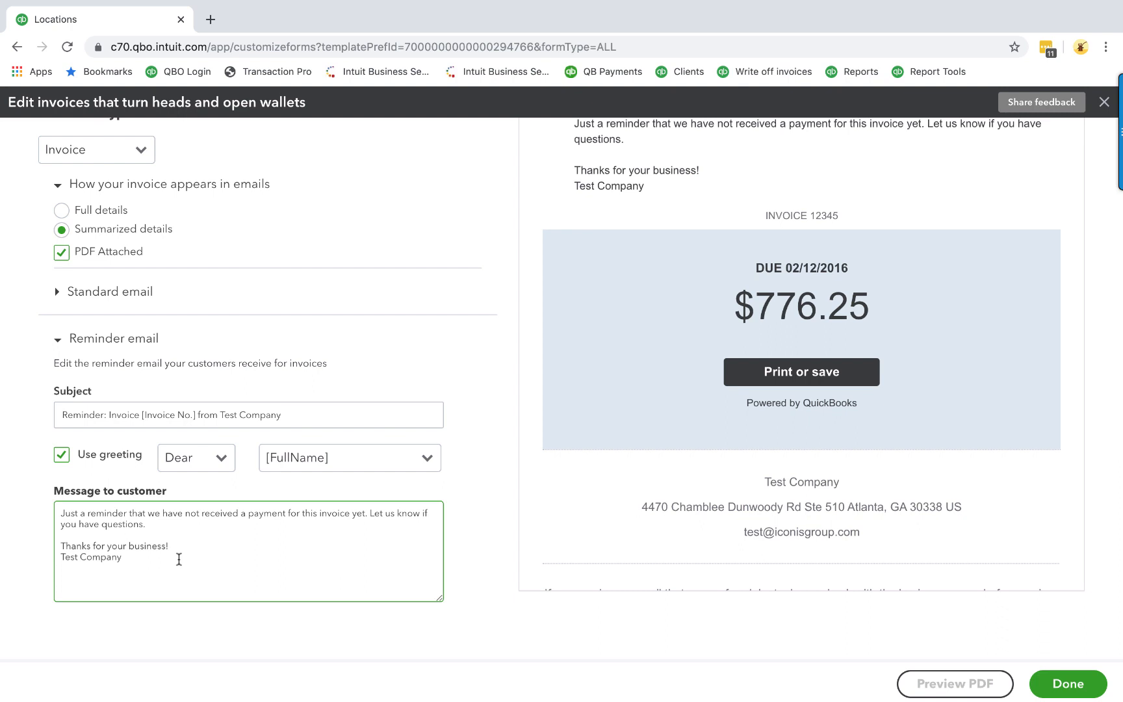
pyautogui.click(356, 460)
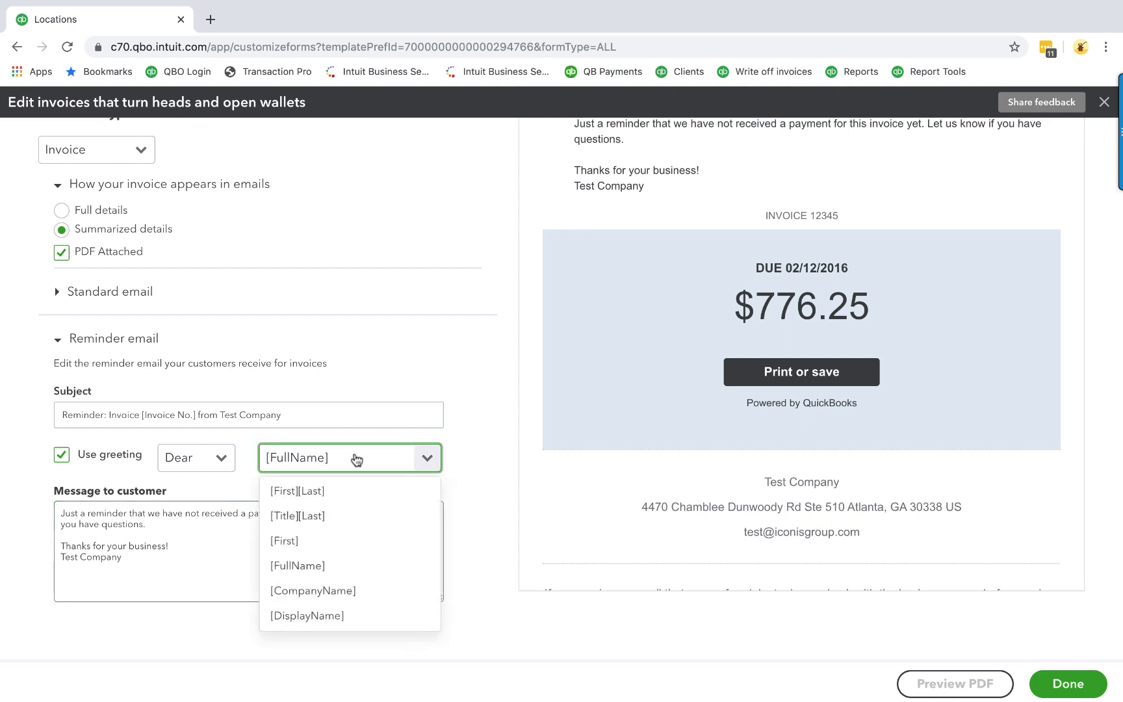
pyautogui.click(453, 300)
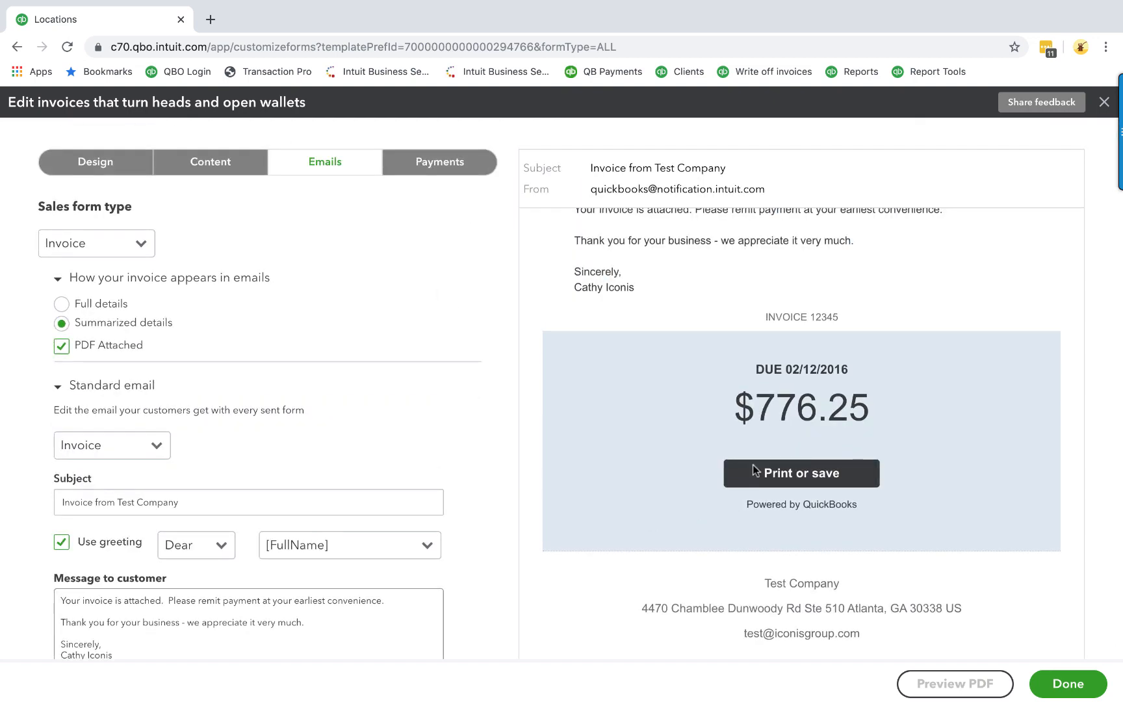
# Compare the invoice's activity table and totals in the content settings with the summarized invoice email preview.
pyautogui.click(207, 170)
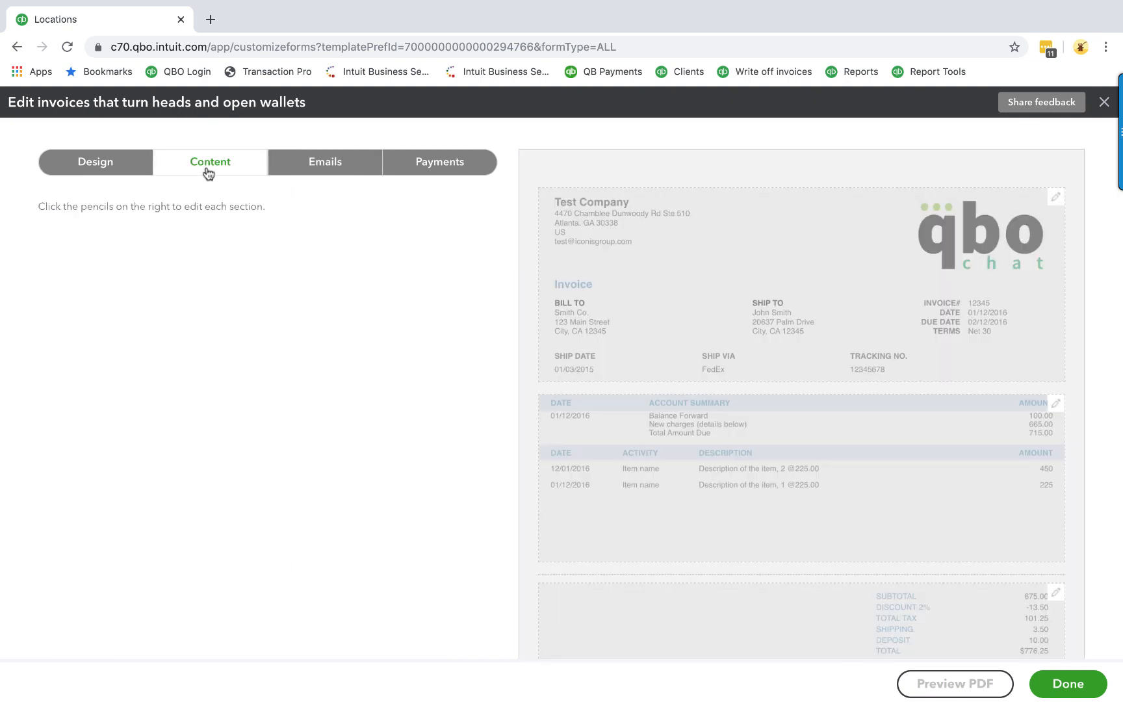
pyautogui.click(657, 441)
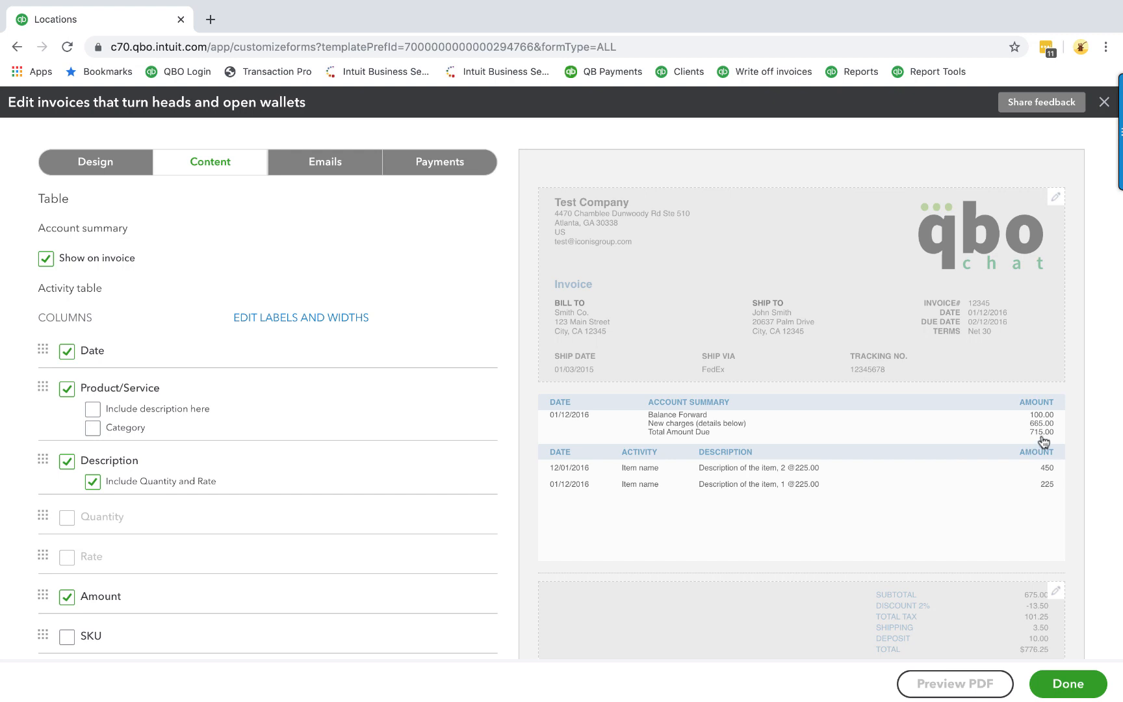
pyautogui.scroll(-2, 957, 552)
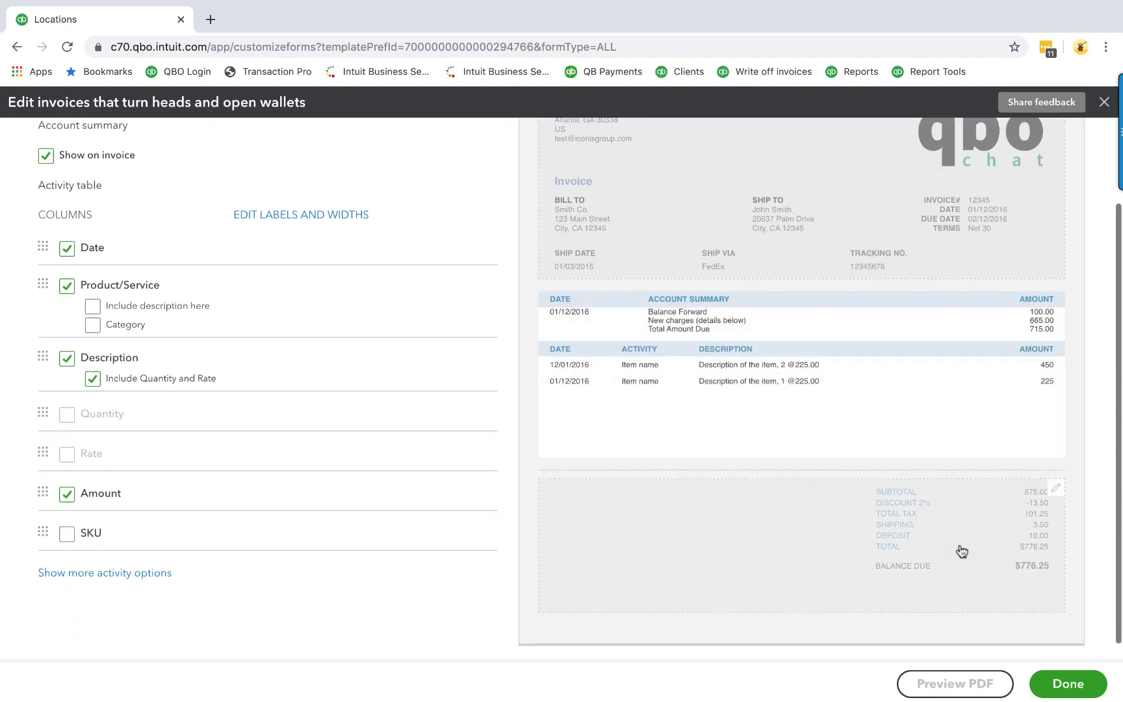
pyautogui.scroll(2, 1040, 569)
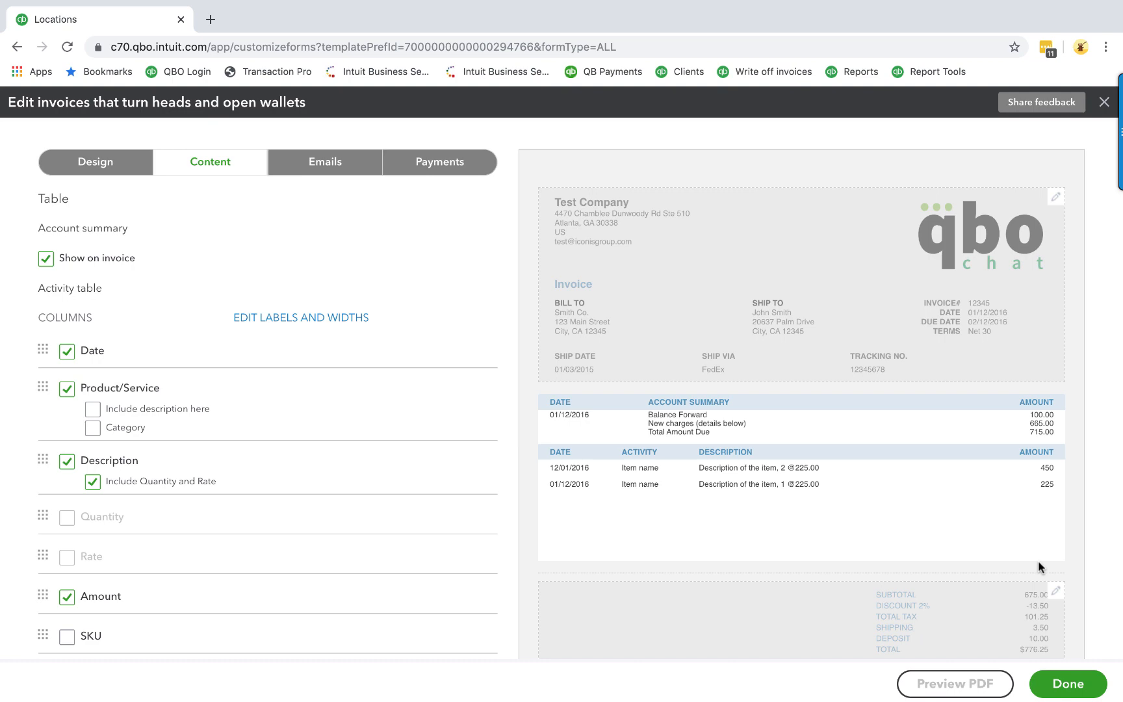
pyautogui.click(319, 171)
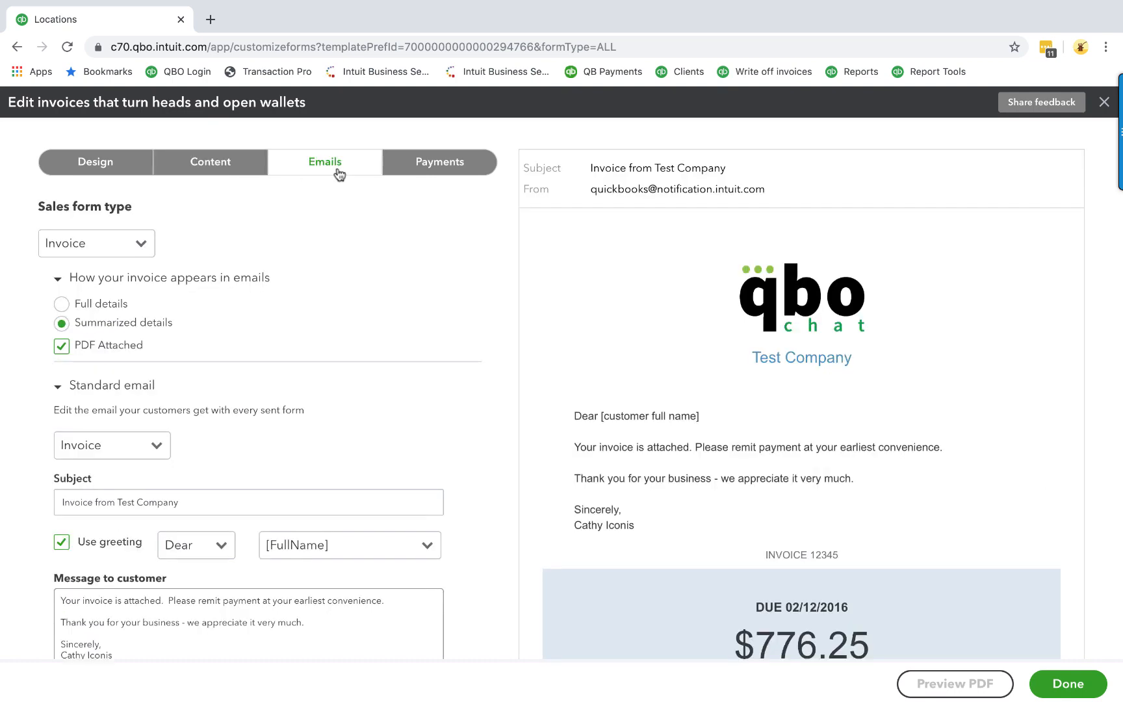
pyautogui.scroll(-2, 709, 536)
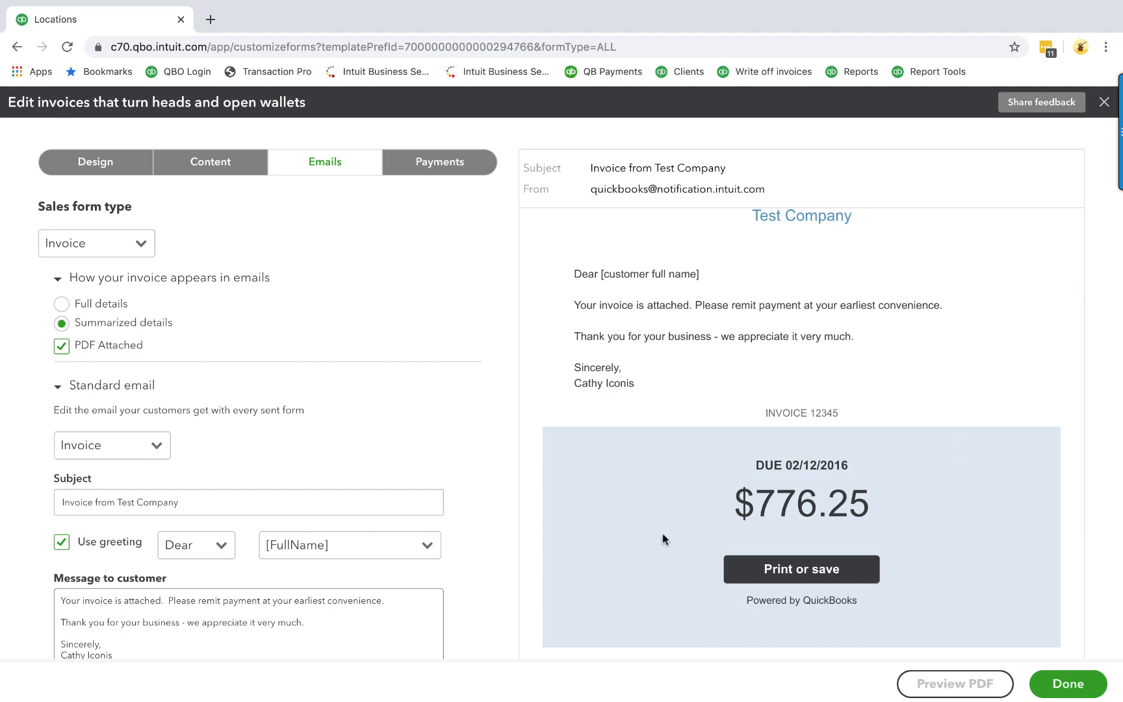
pyautogui.click(202, 161)
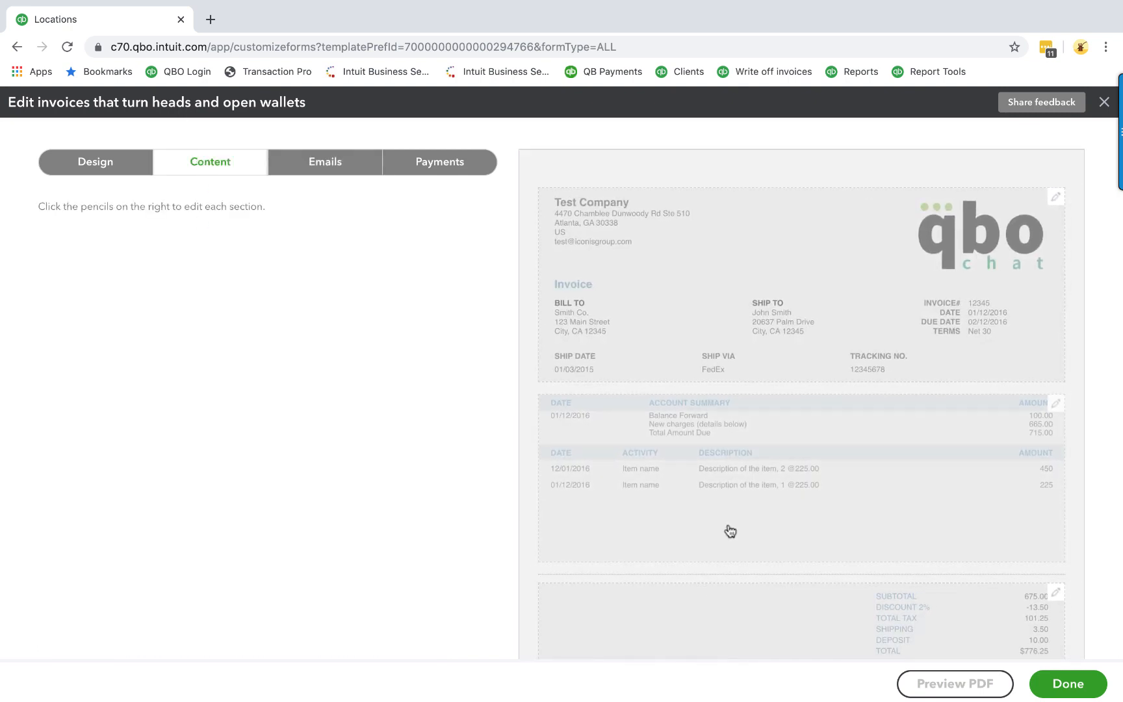
pyautogui.scroll(-3, 729, 532)
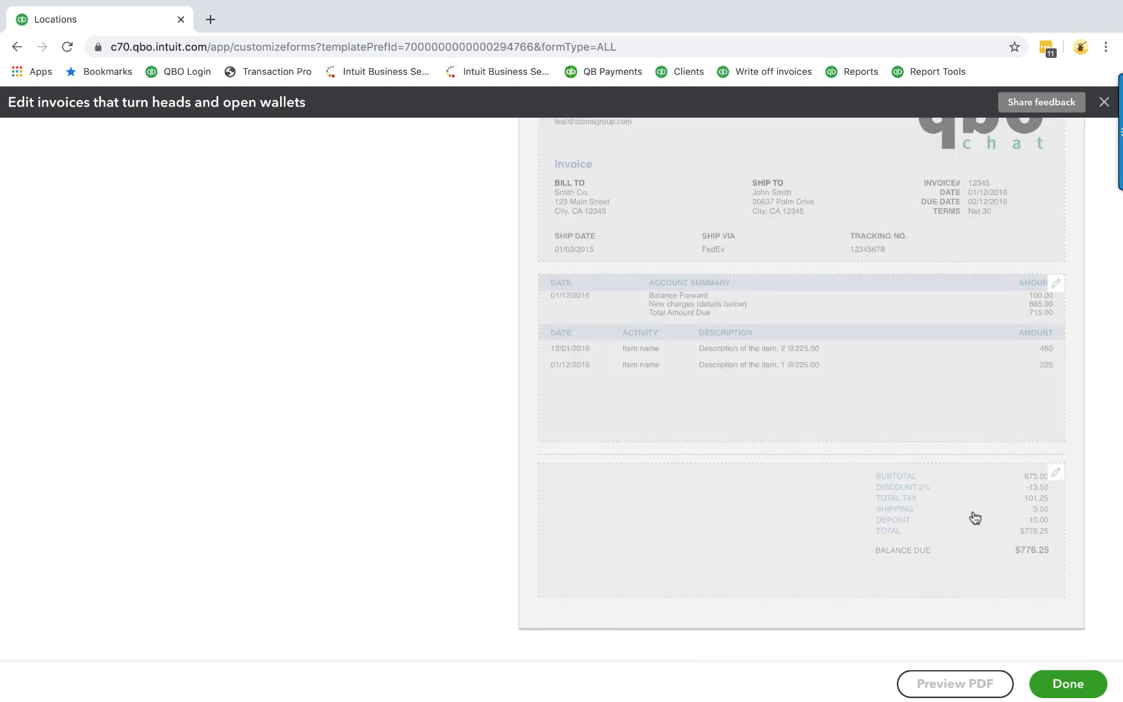
pyautogui.click(953, 371)
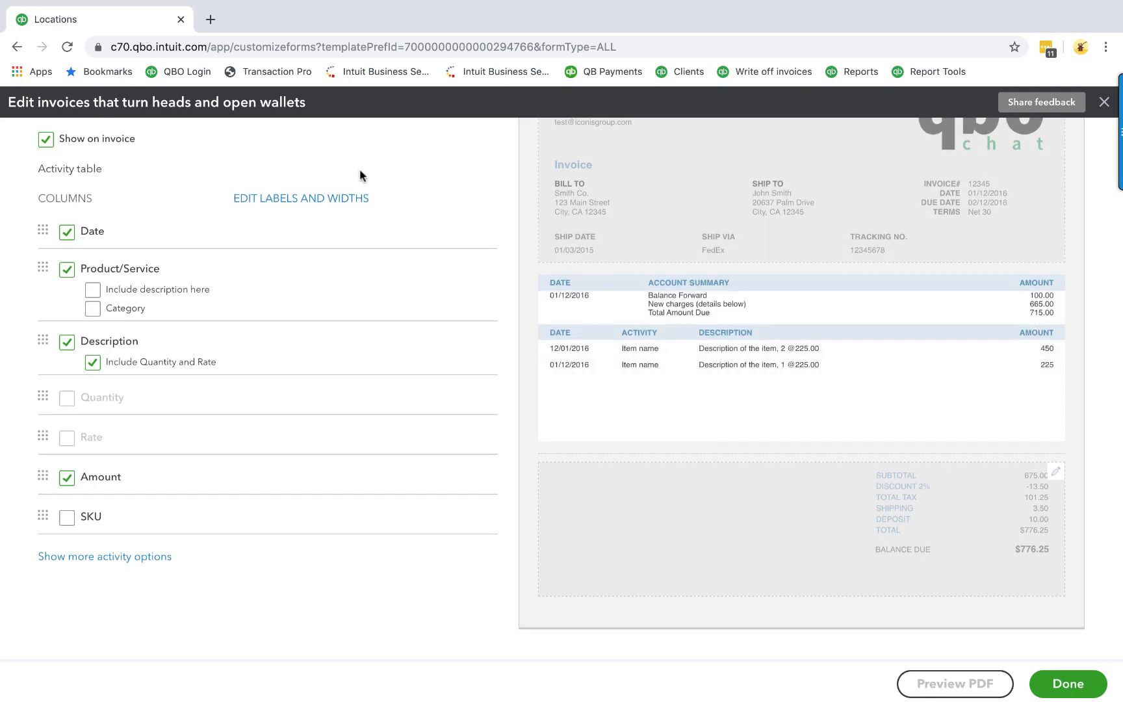
pyautogui.scroll(3, 359, 175)
pyautogui.click(336, 164)
pyautogui.scroll(-2, 740, 442)
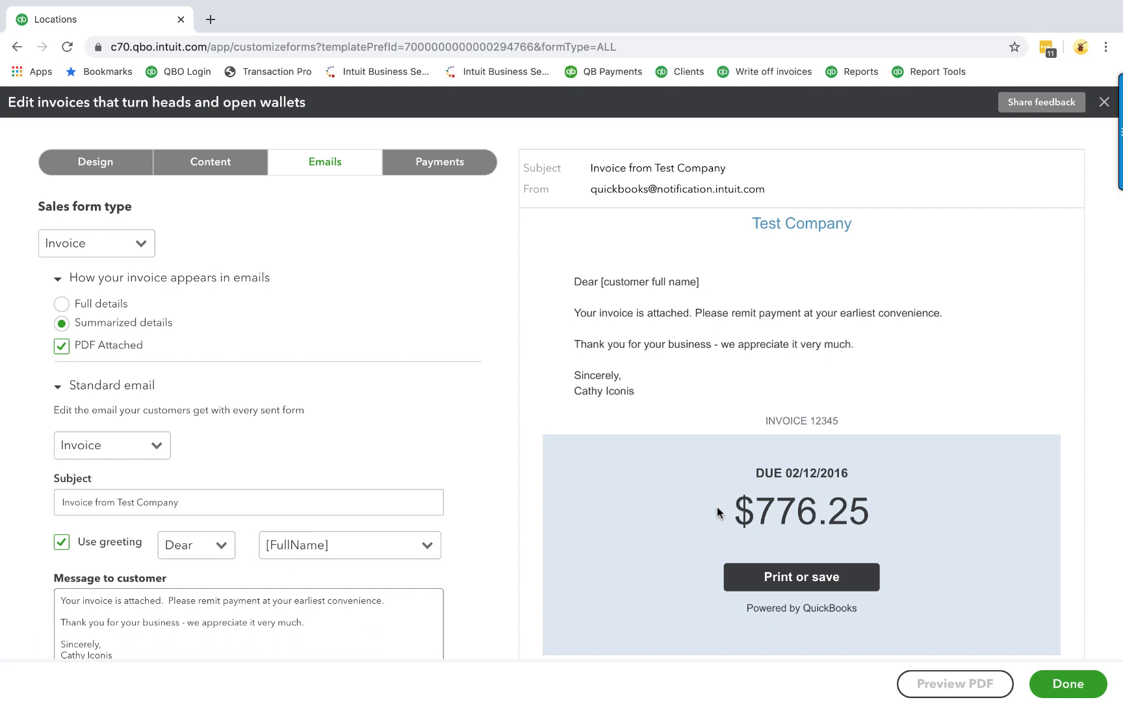
# Review the online payment options for bank transfer and credit card, and save the Standard form style.
pyautogui.click(433, 168)
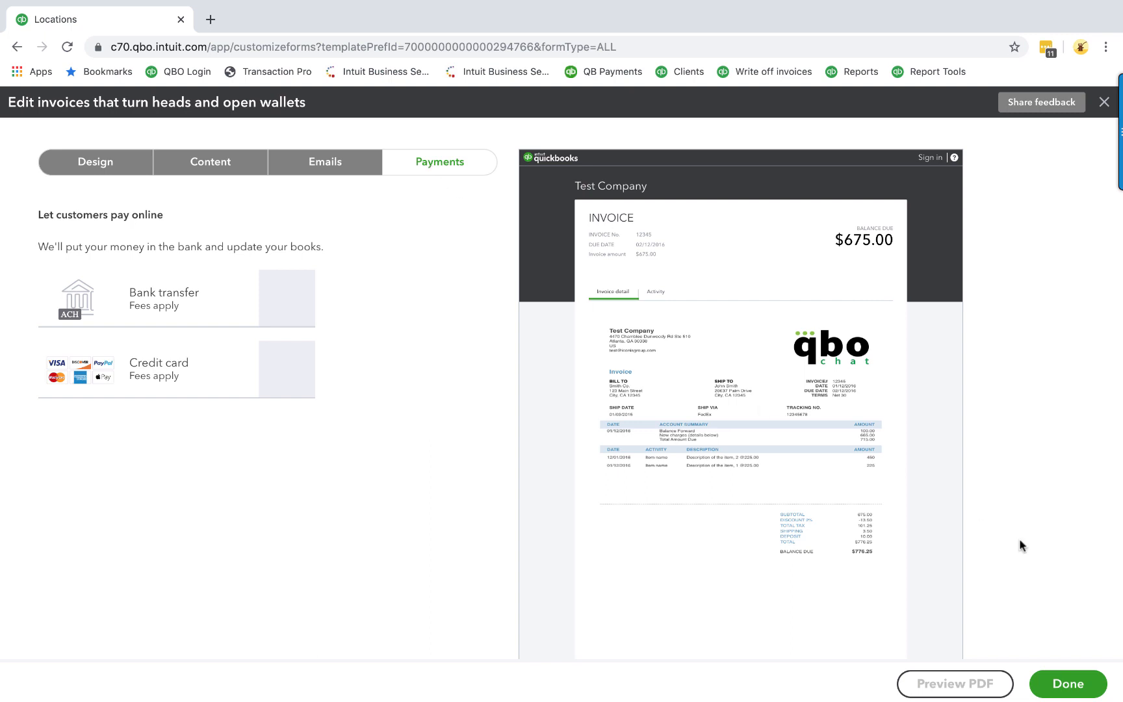
pyautogui.click(1066, 686)
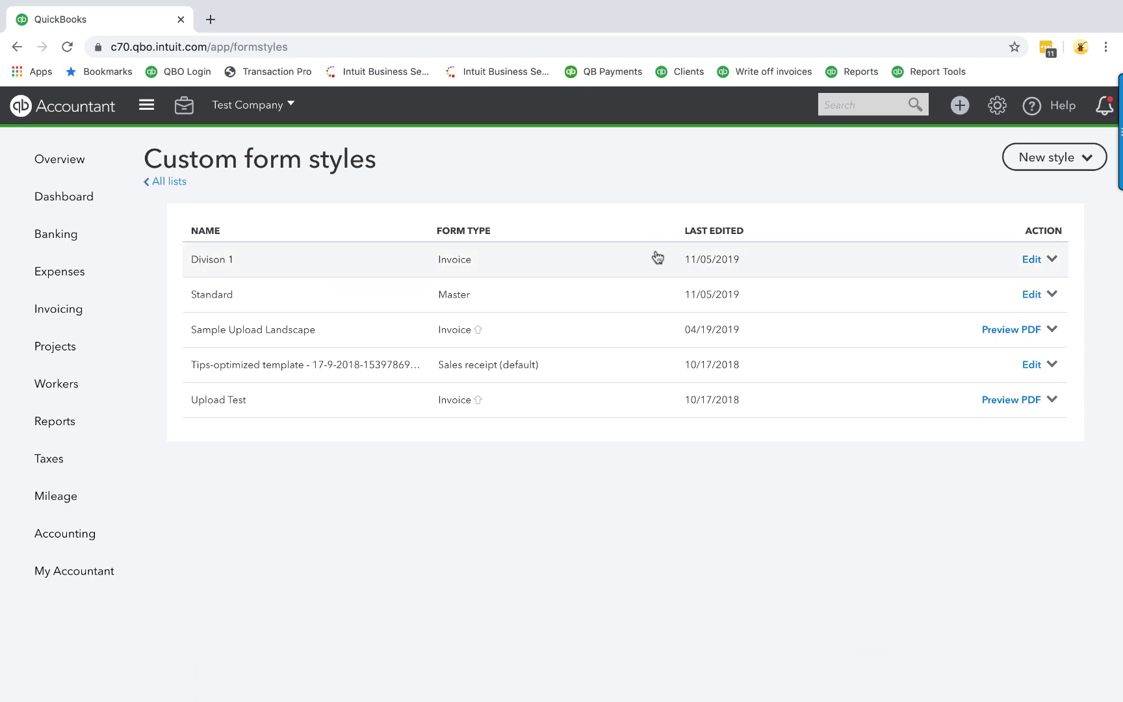
# Open the Divison 1 invoice style, save and exit it, and review the further actions available for that style.
pyautogui.click(1052, 294)
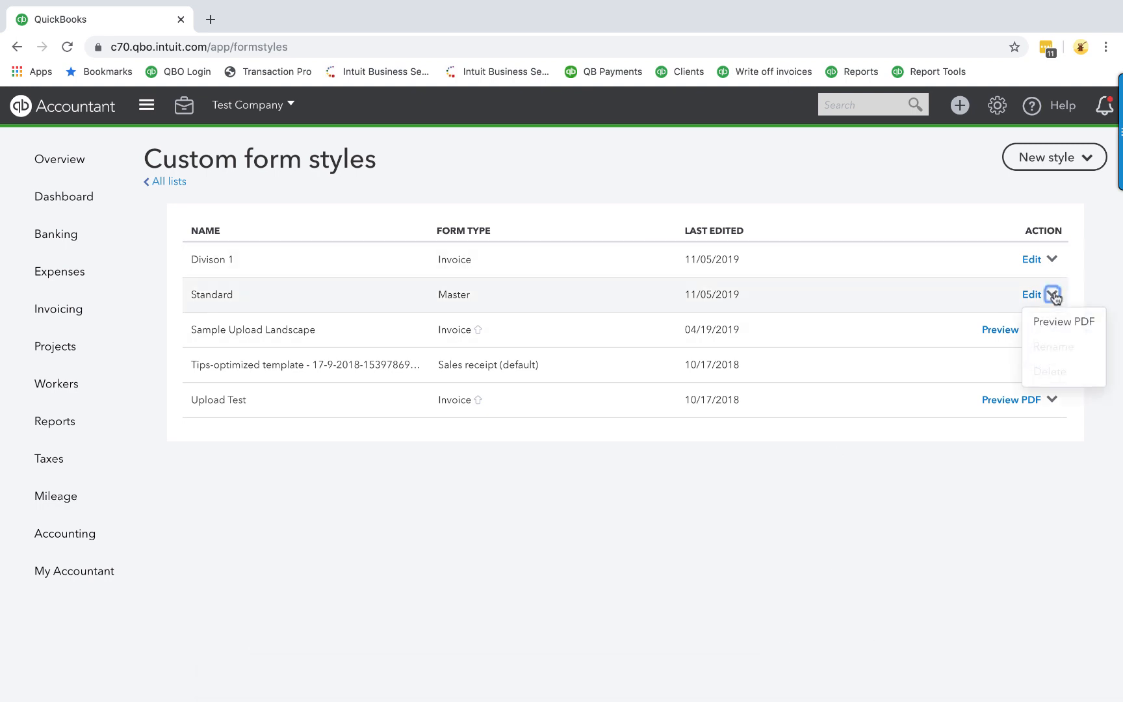
pyautogui.click(1058, 321)
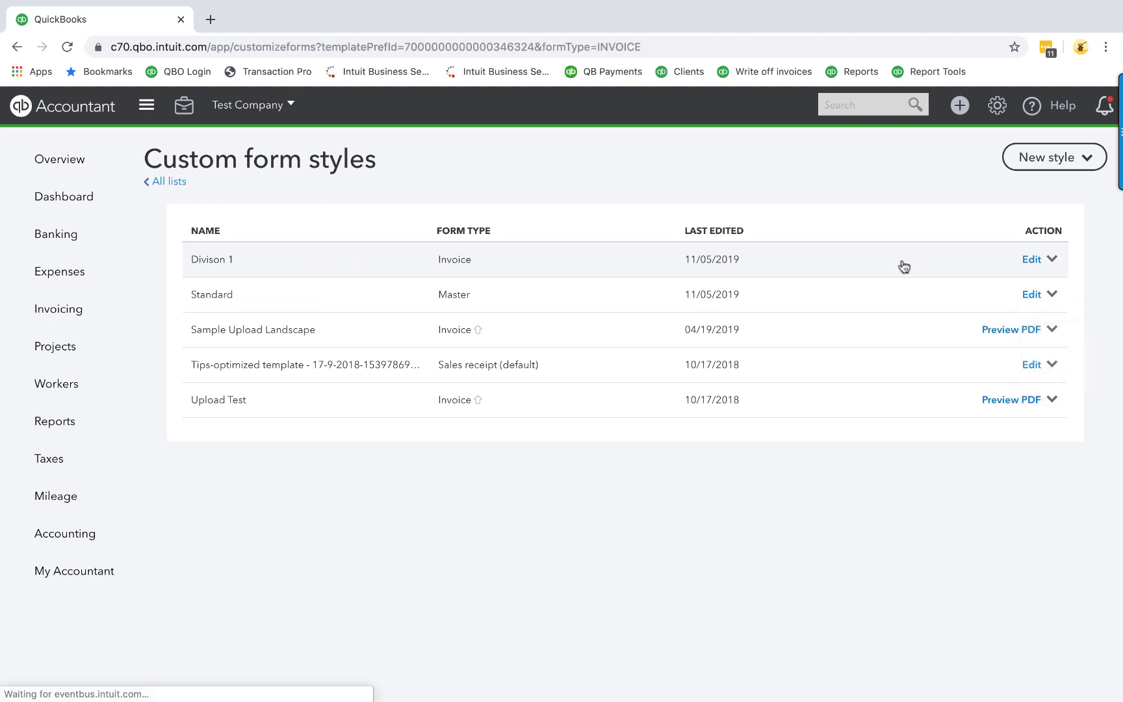
pyautogui.press('Escape')
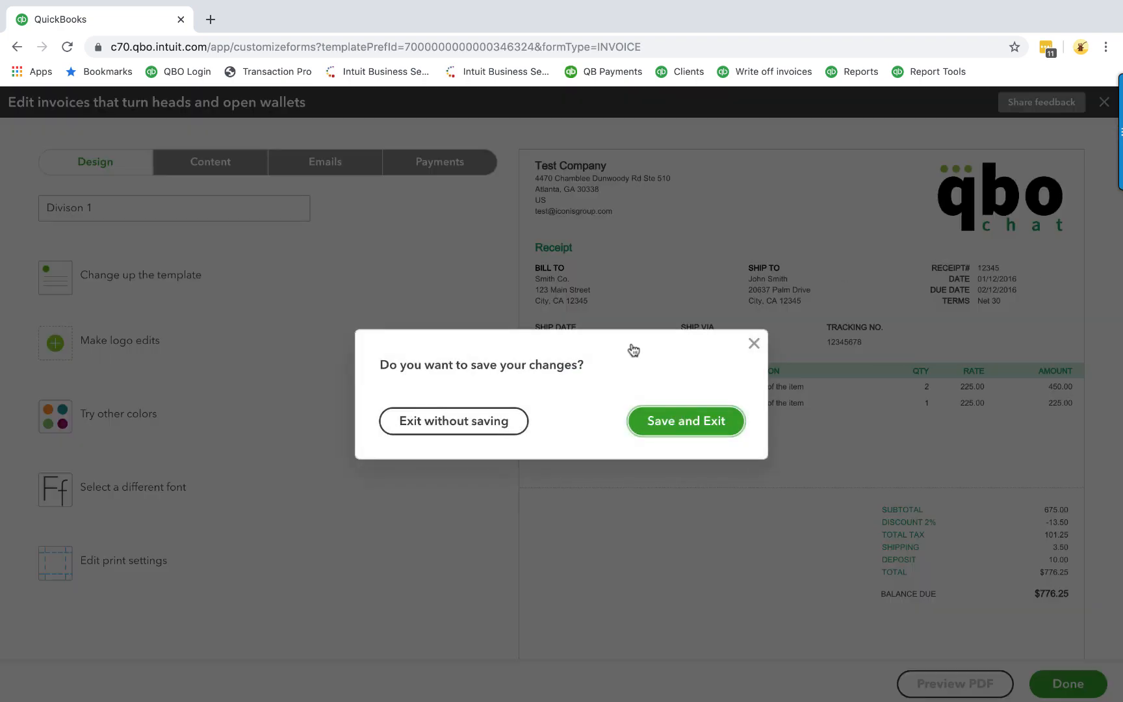
pyautogui.click(653, 423)
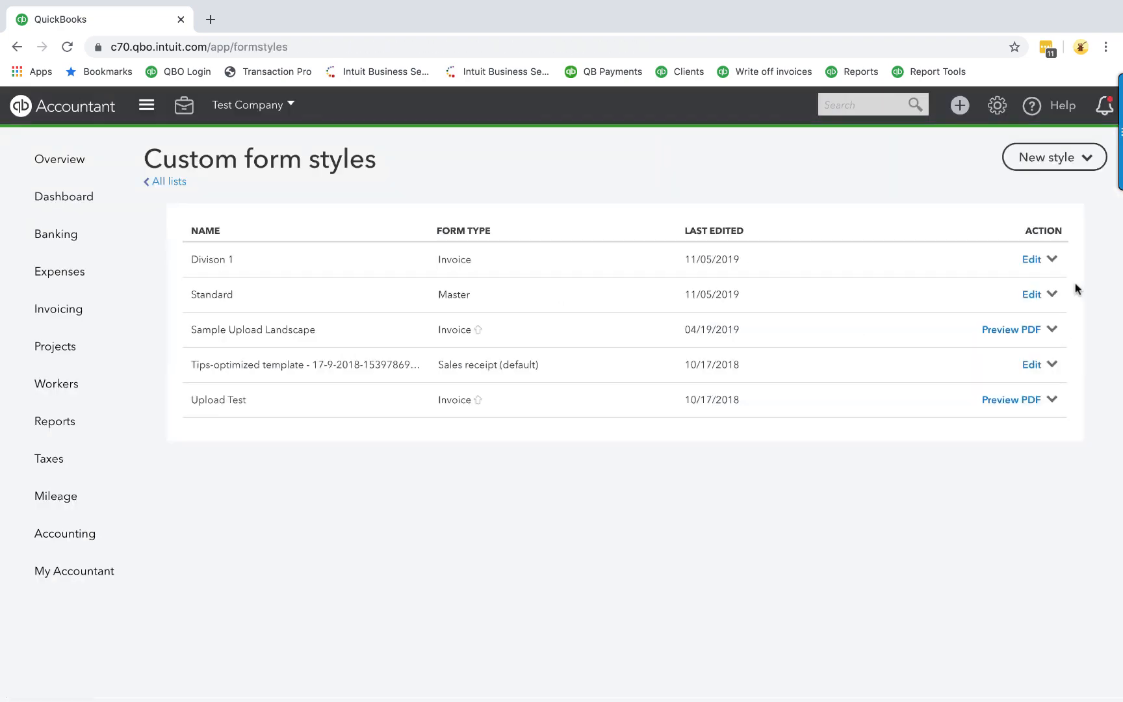
pyautogui.click(1052, 258)
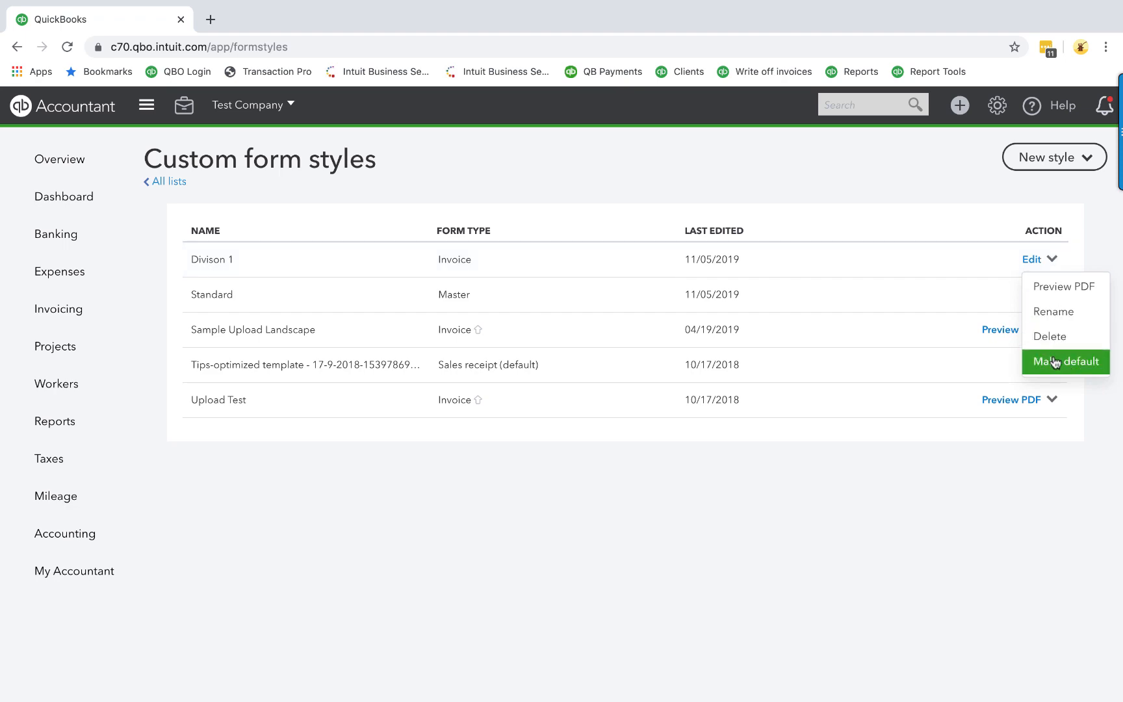
pyautogui.click(946, 182)
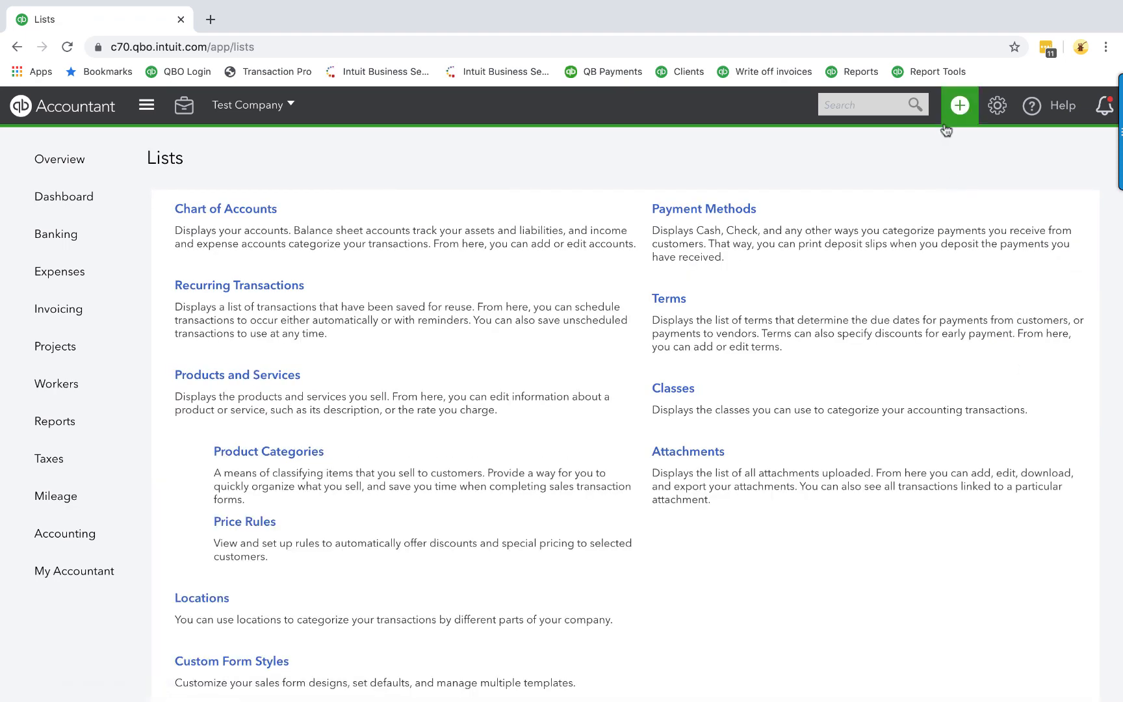
# Start a new invoice to view the form styles available for customizing it, and return to the lists overview.
pyautogui.click(956, 117)
pyautogui.click(429, 212)
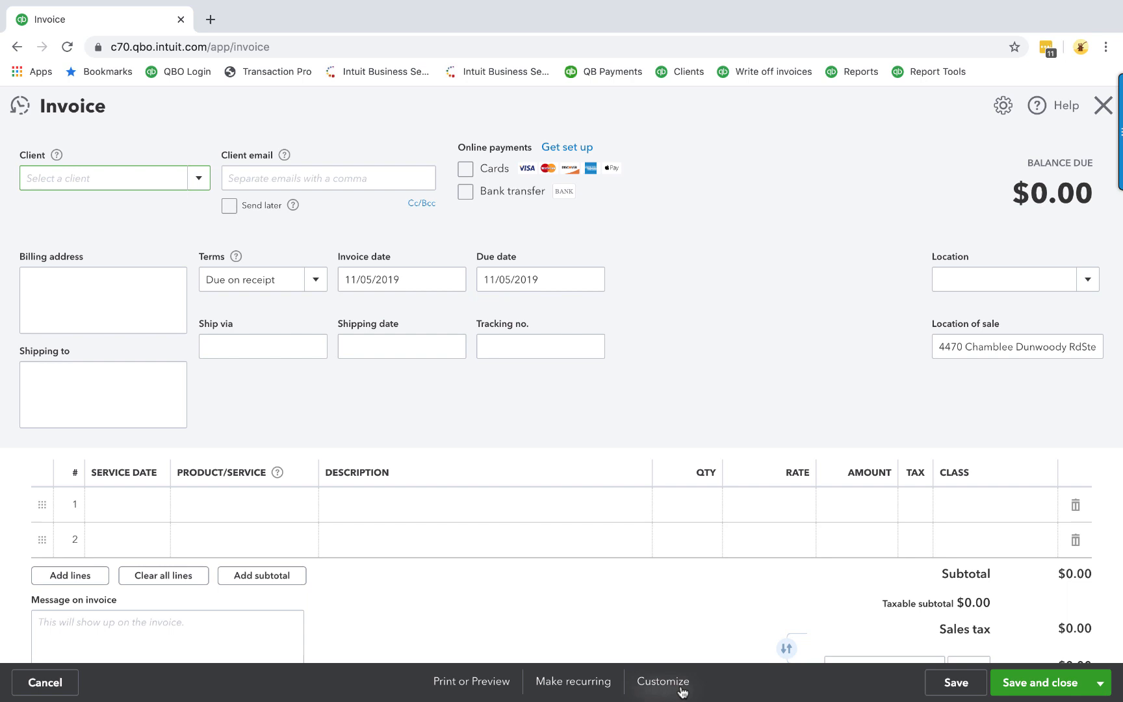
pyautogui.click(650, 687)
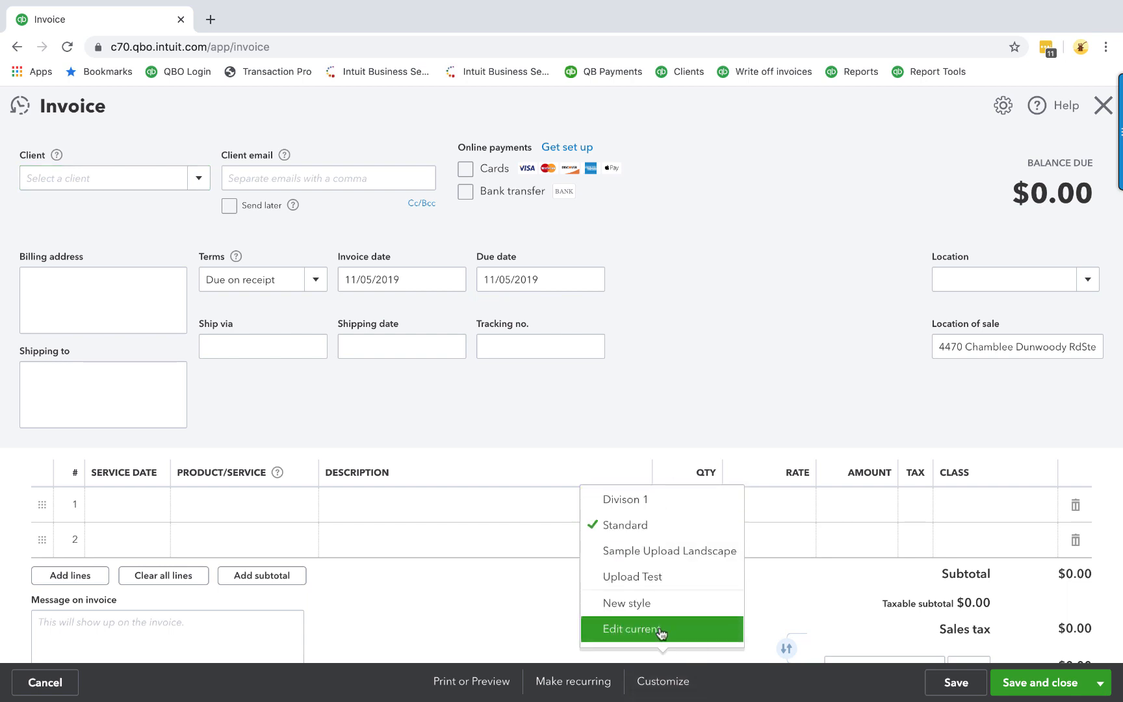
pyautogui.click(709, 391)
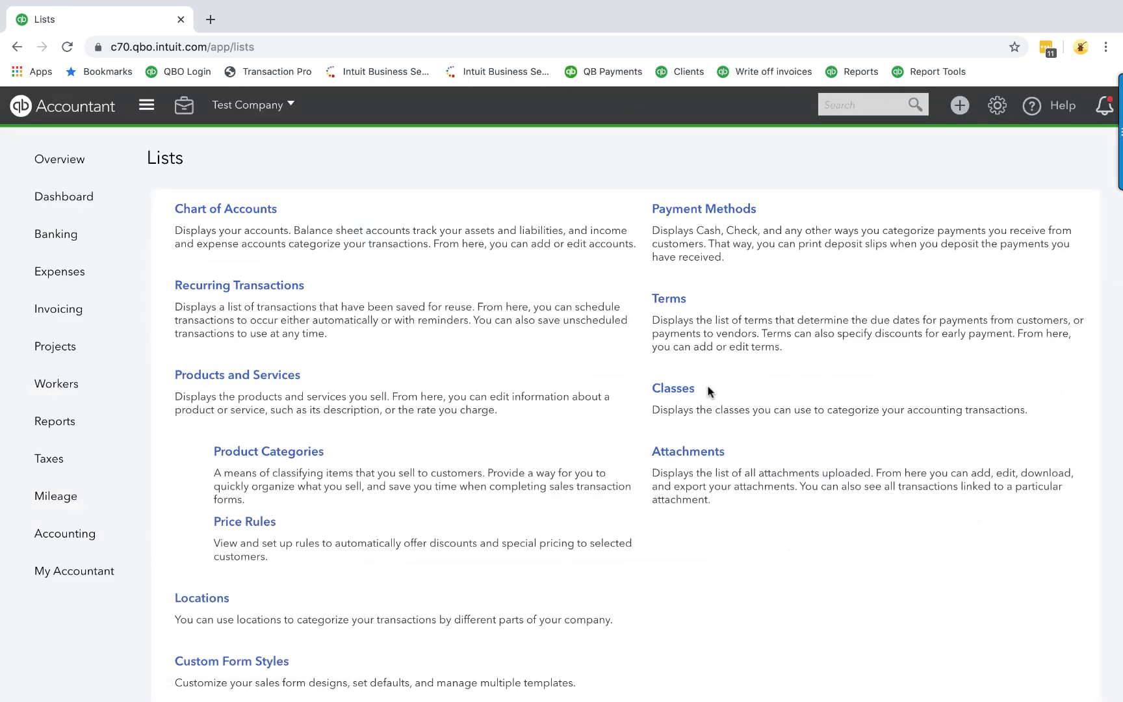
# Open the Sales form content section of the account's sales settings for editing.
pyautogui.click(995, 105)
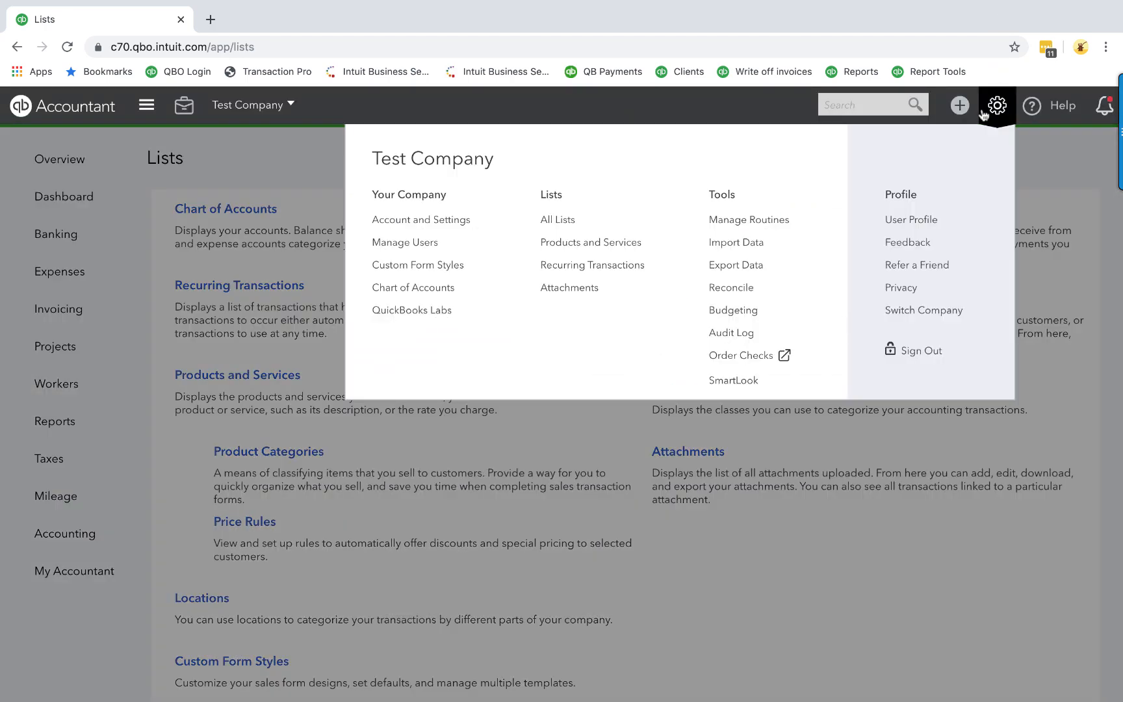
pyautogui.click(432, 221)
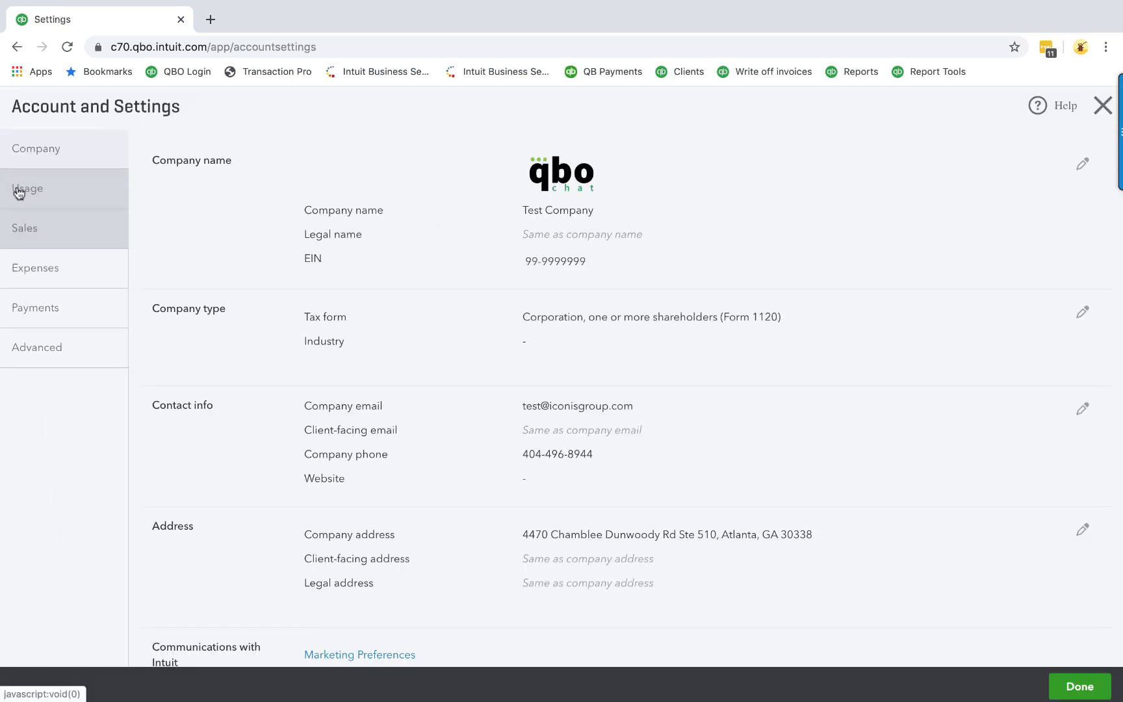
pyautogui.click(37, 230)
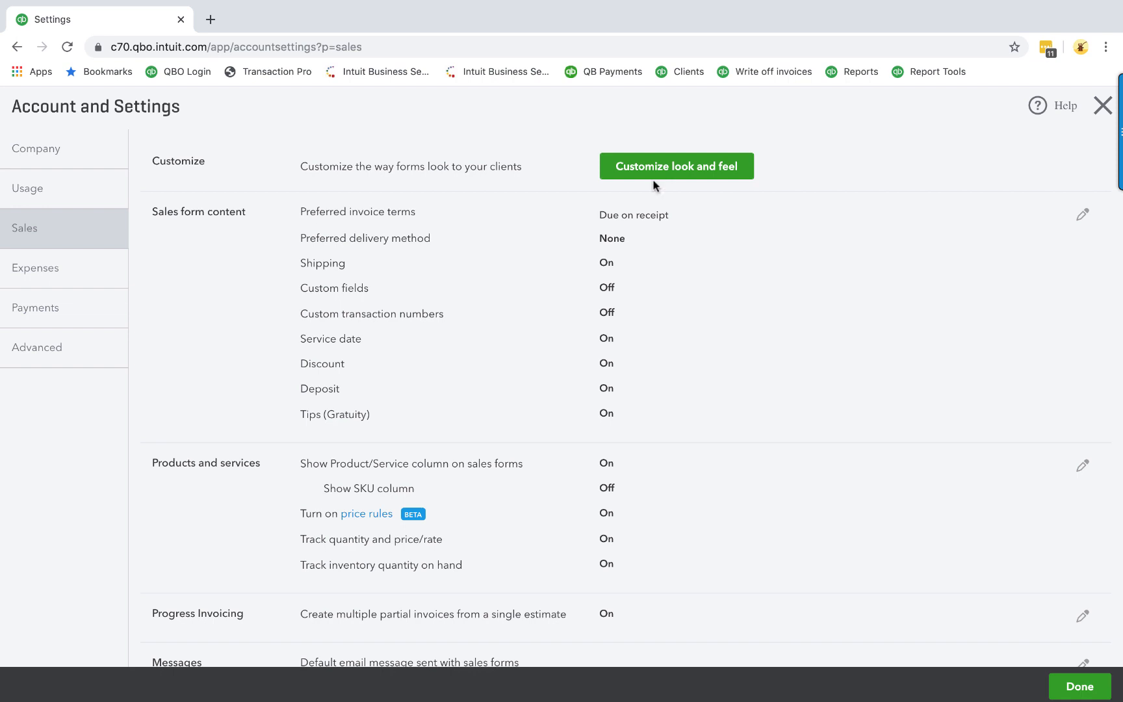
pyautogui.click(1082, 214)
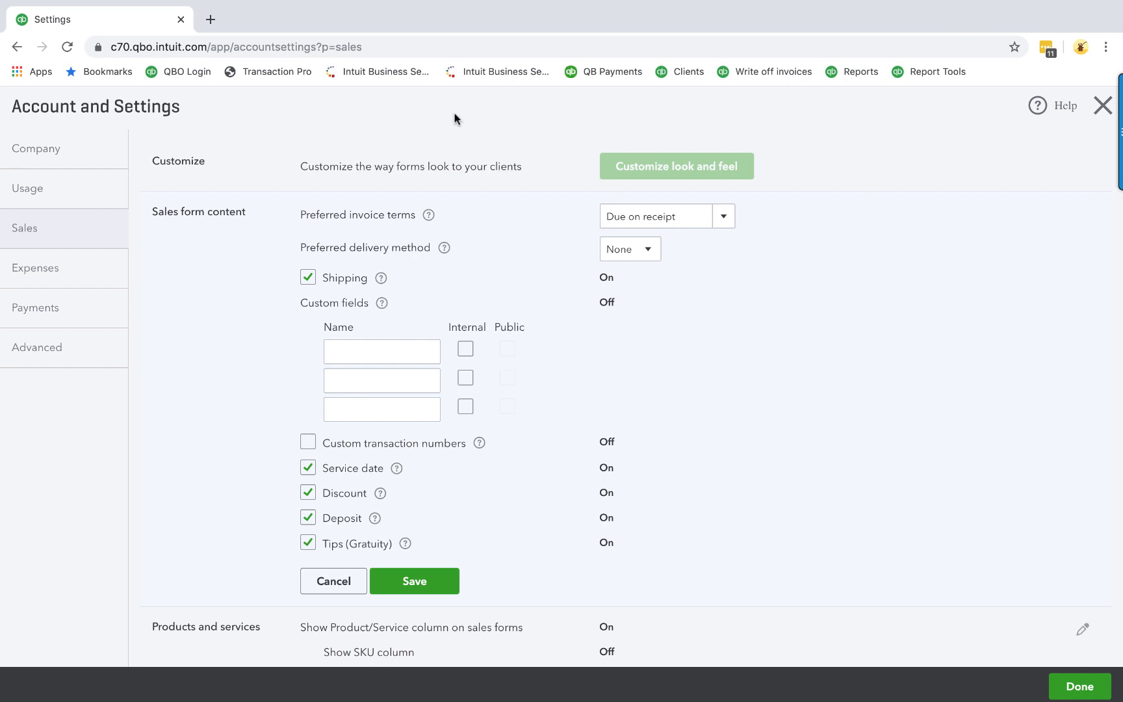
# Review the preferred invoice terms explanation, the available payment terms and the preferred delivery method options.
pyautogui.click(428, 217)
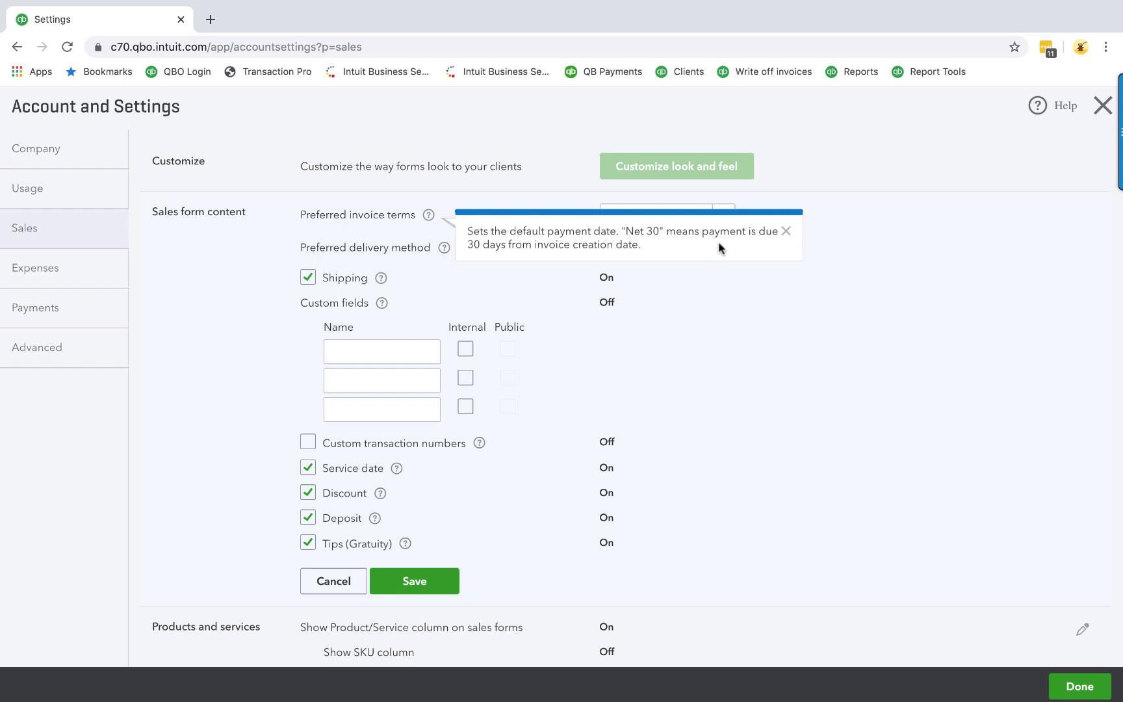
pyautogui.click(340, 228)
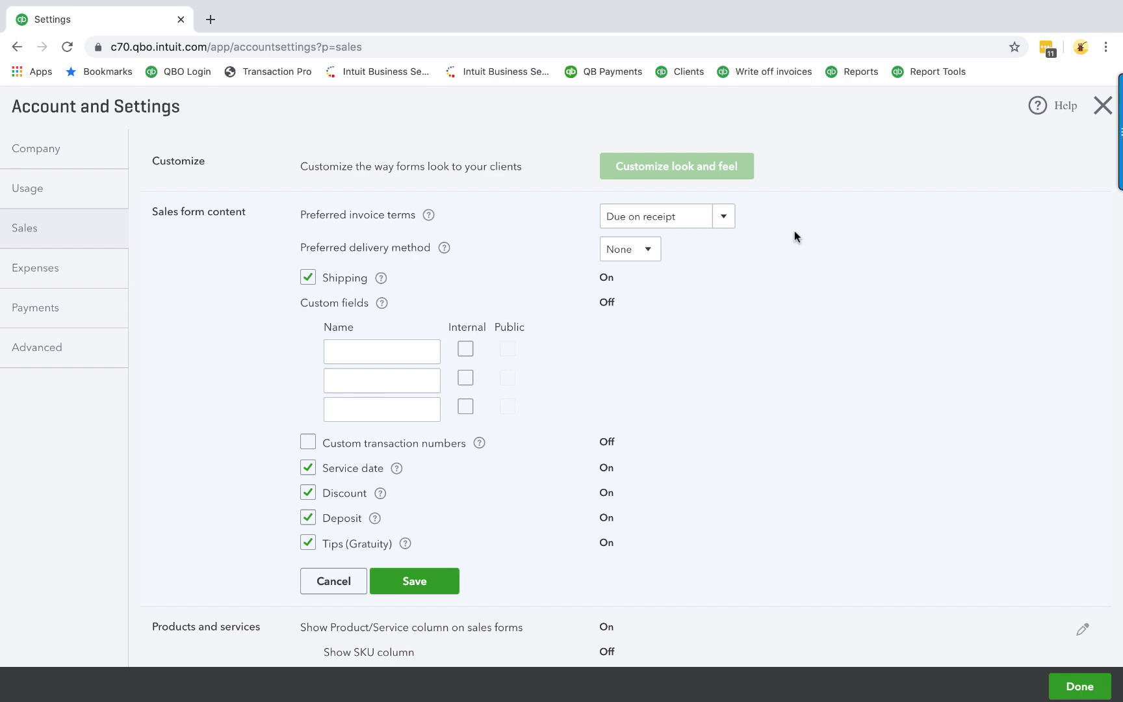
pyautogui.click(726, 218)
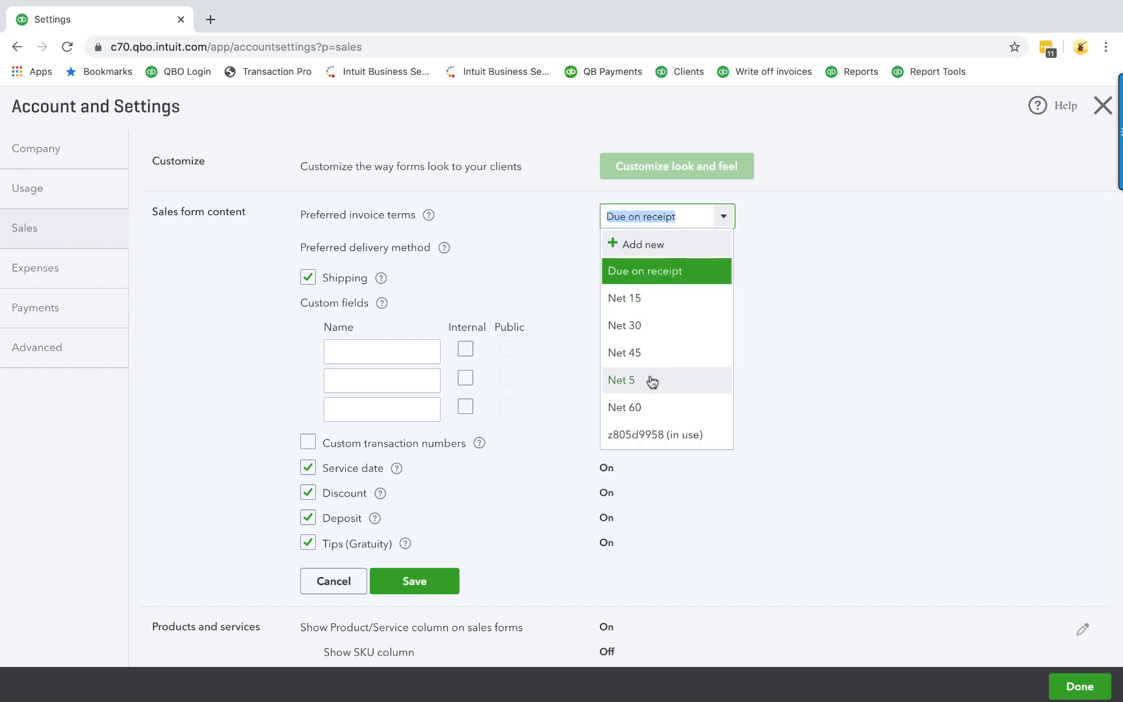
pyautogui.click(769, 263)
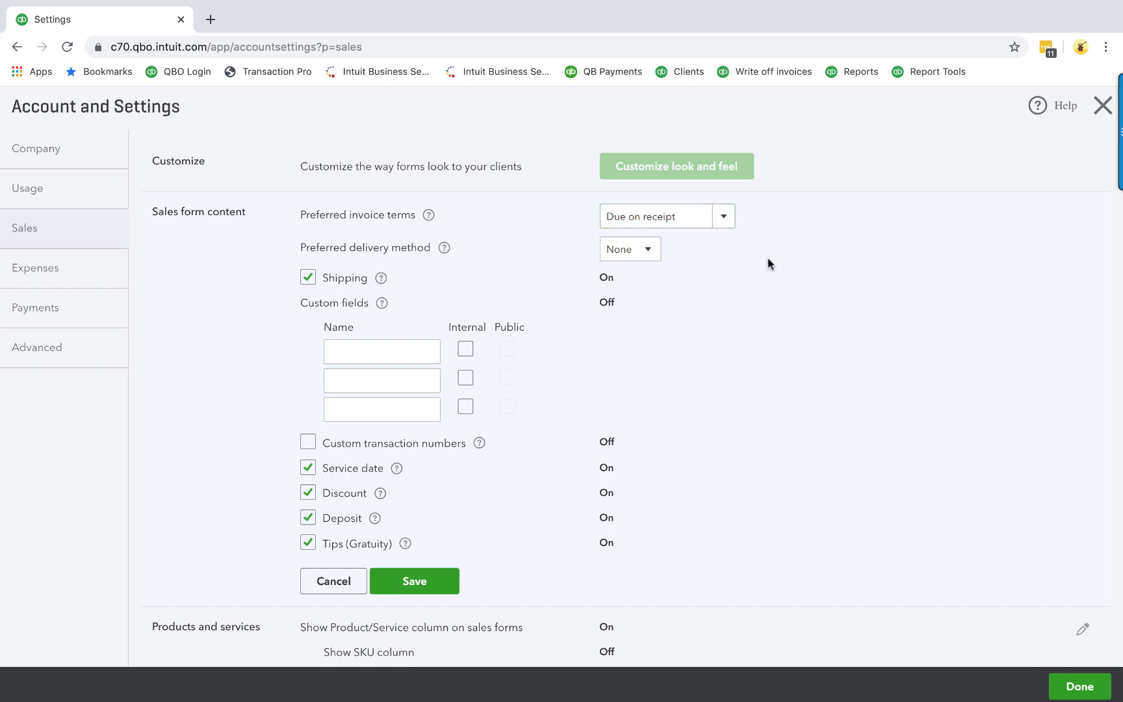
pyautogui.click(654, 253)
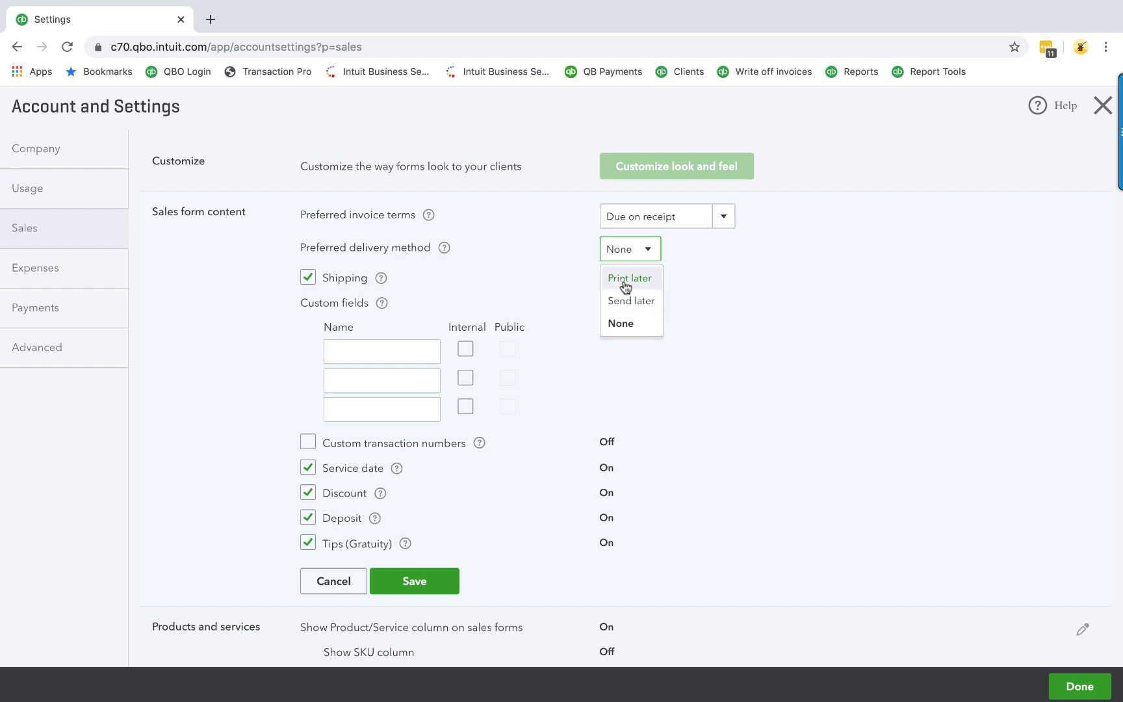
pyautogui.click(701, 266)
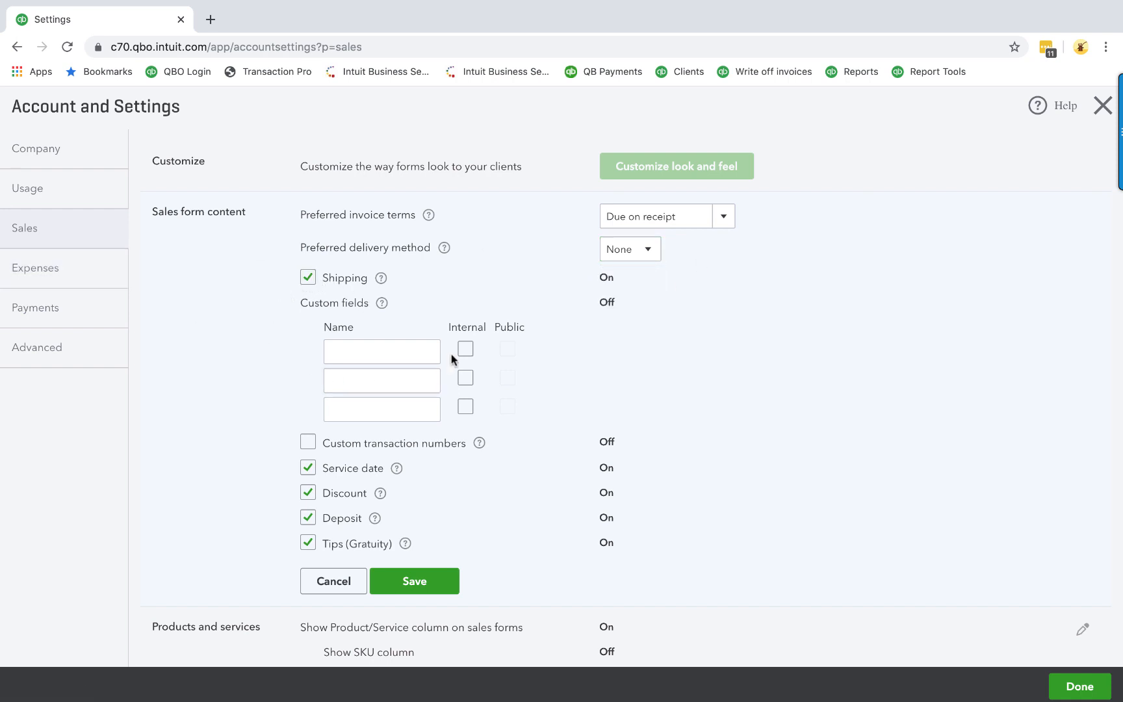
# Examine the custom fields' name entry and how the Internal and Public options of the first field work together.
pyautogui.click(371, 350)
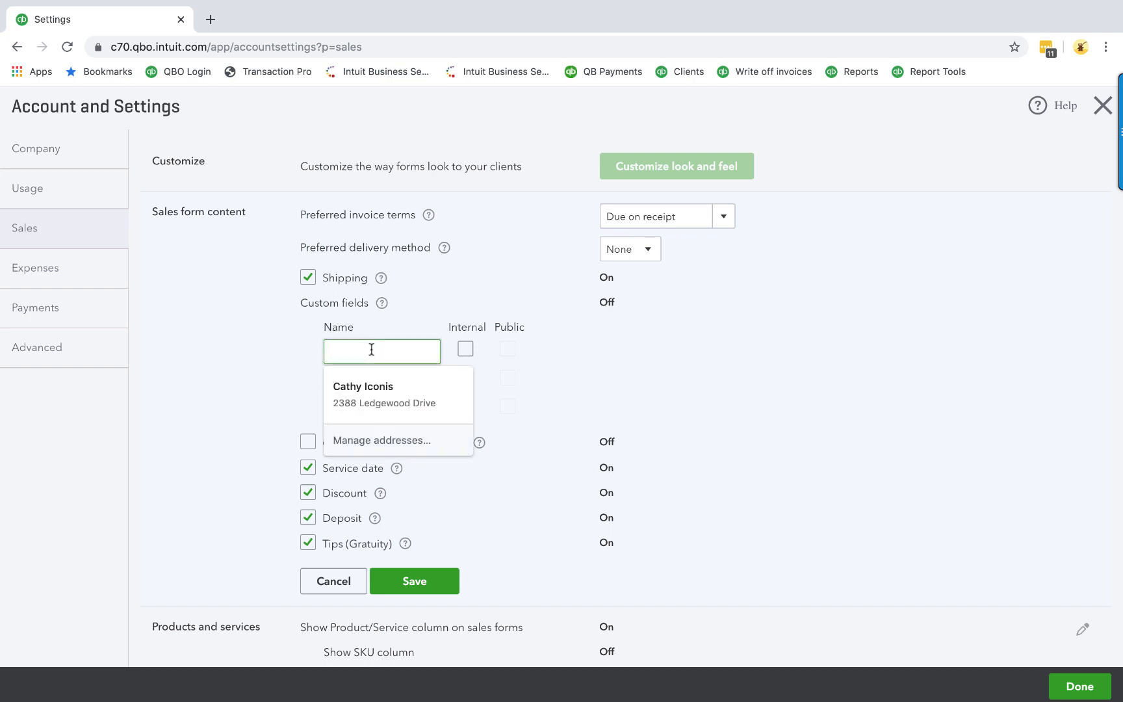
pyautogui.click(296, 359)
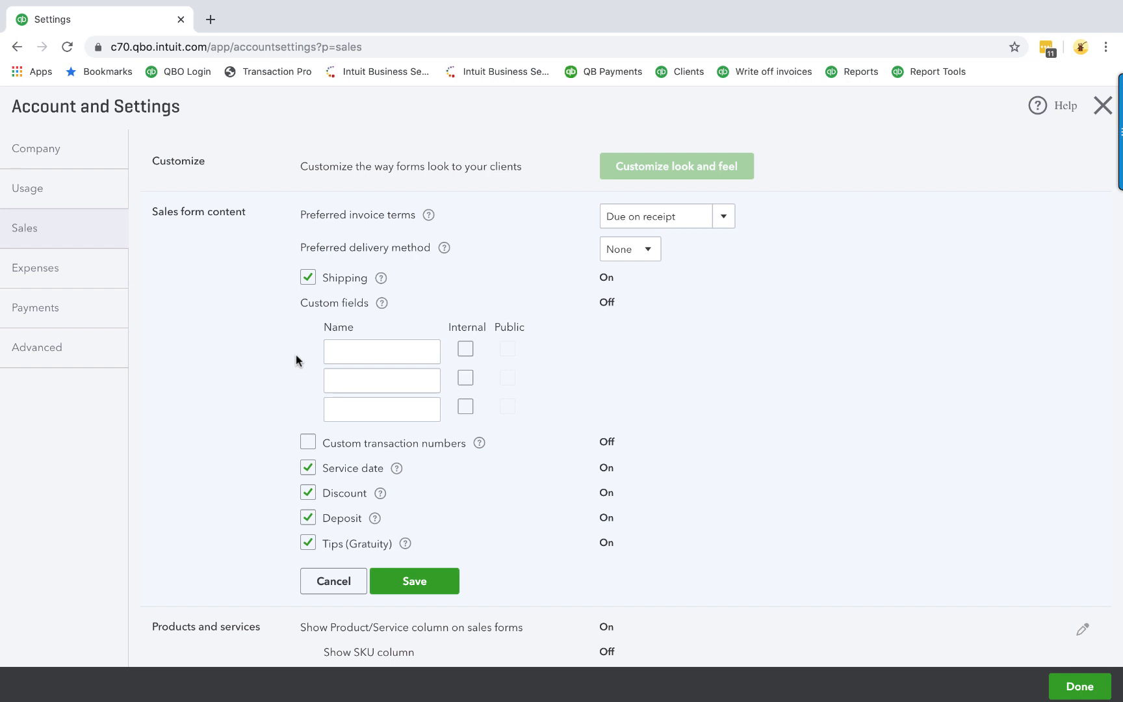
pyautogui.click(332, 351)
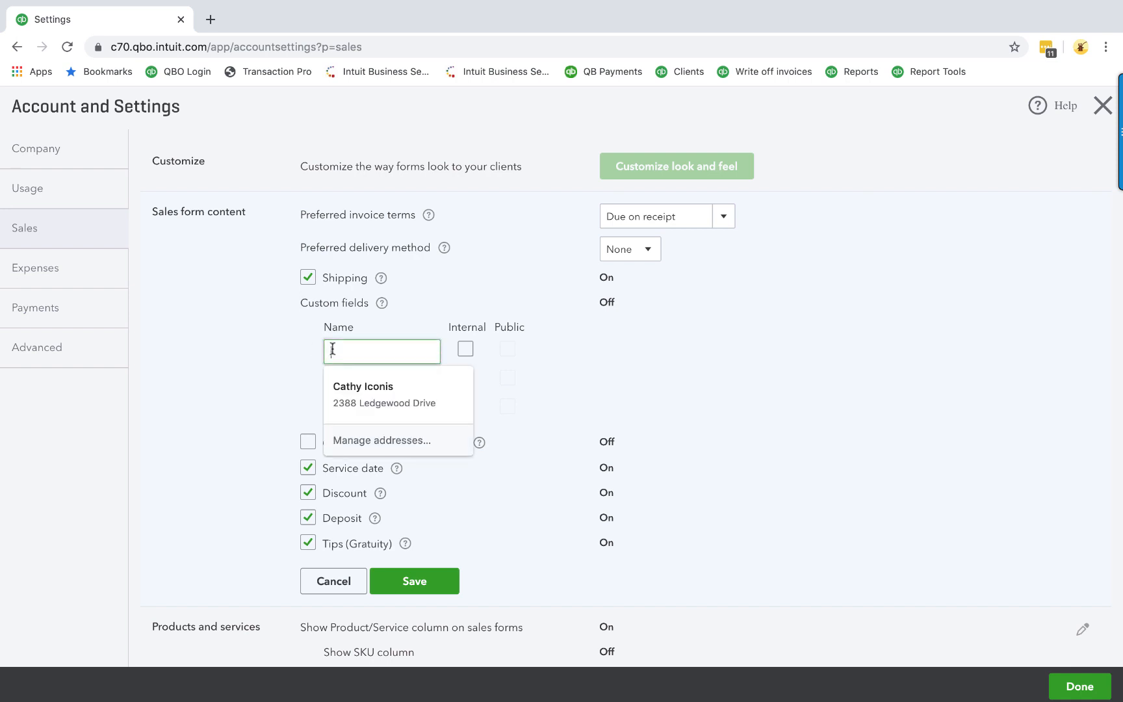
pyautogui.click(278, 363)
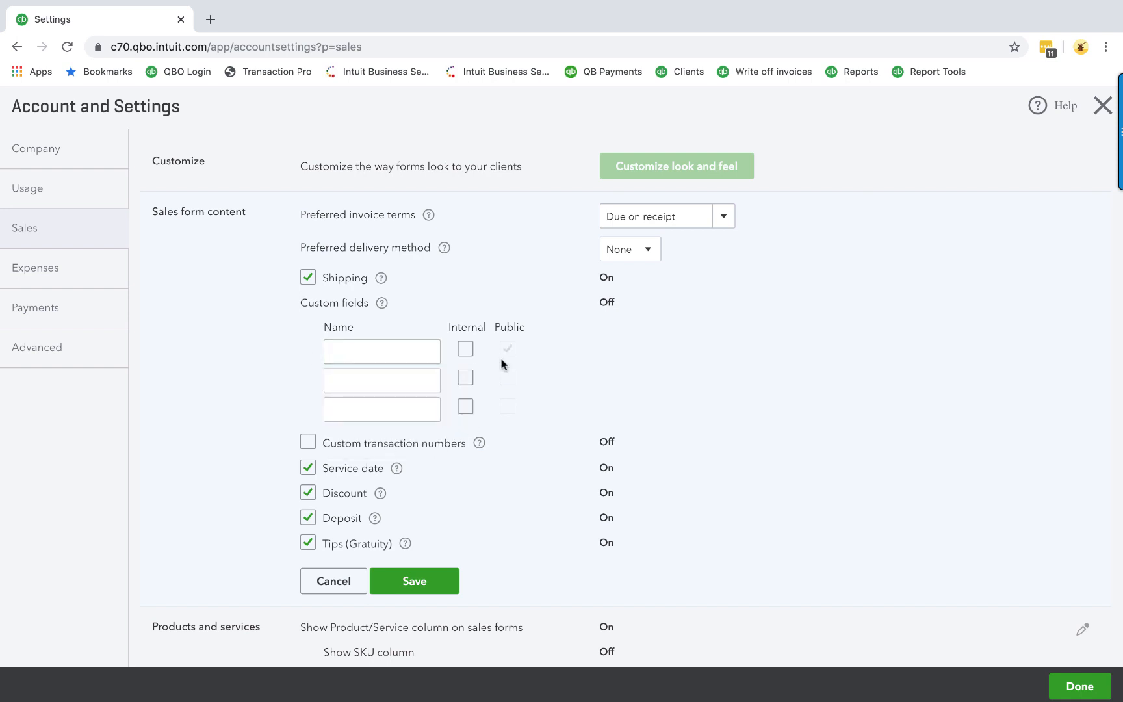
pyautogui.click(465, 351)
pyautogui.click(508, 349)
pyautogui.click(464, 352)
pyautogui.click(464, 352)
pyautogui.click(508, 351)
pyautogui.click(463, 351)
pyautogui.click(378, 343)
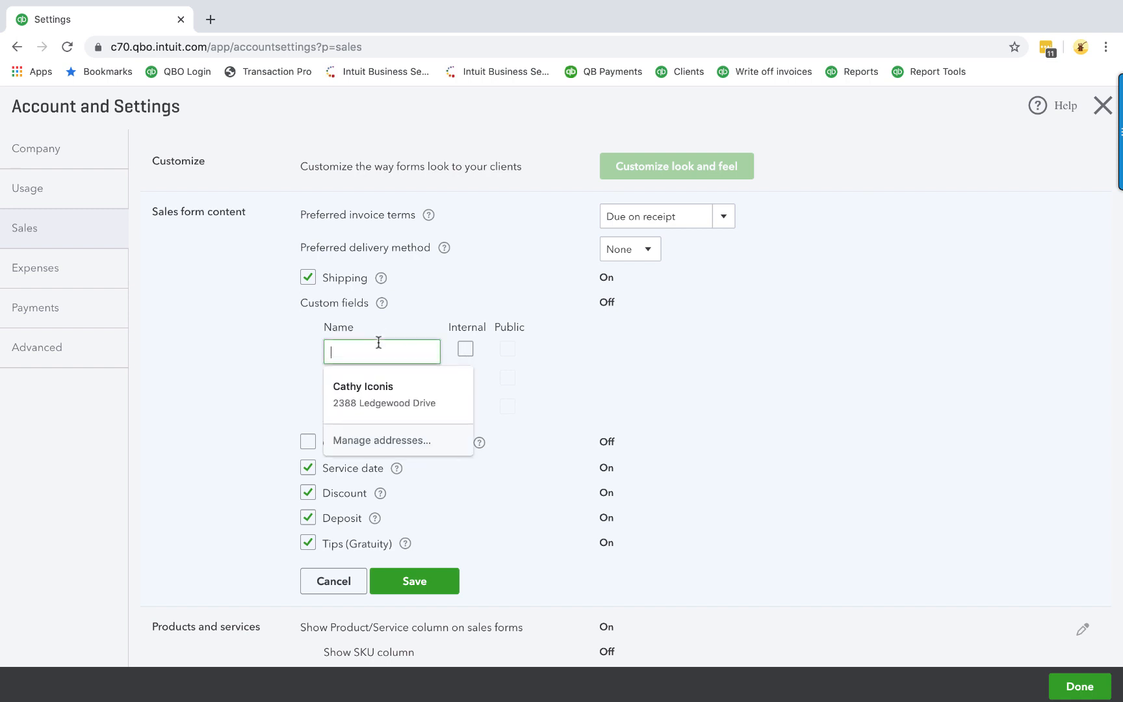
pyautogui.click(295, 346)
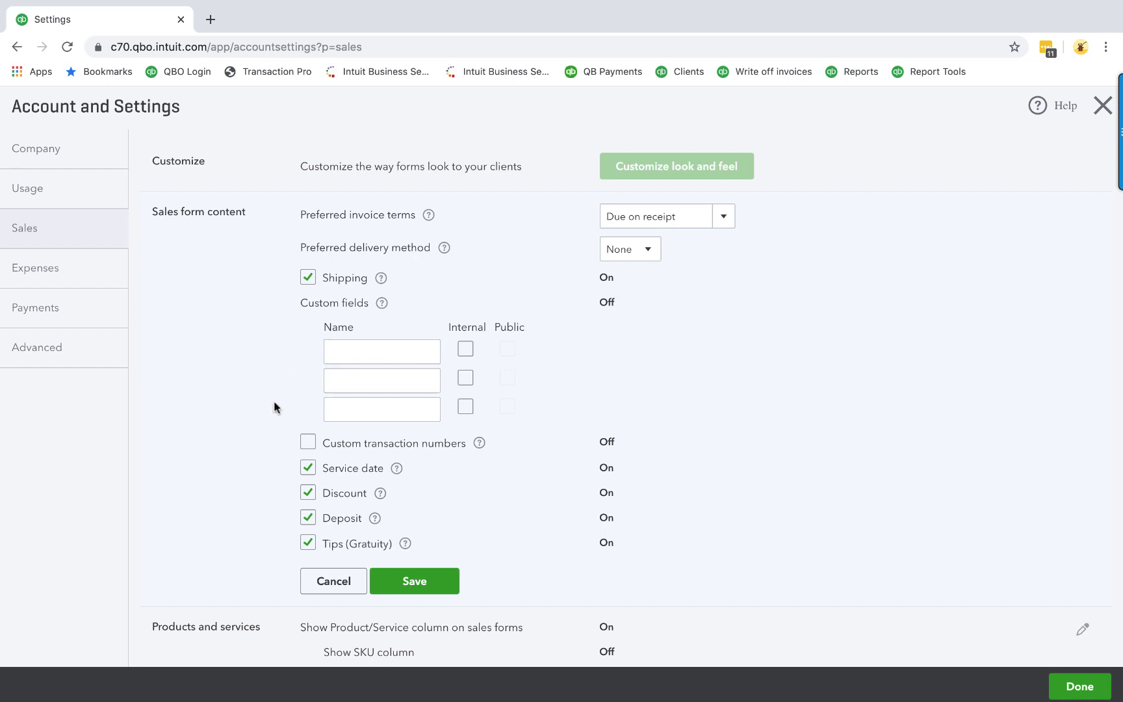
# Turn on custom transaction numbers after reading their explanation, save the sales form content, and close the account settings.
pyautogui.scroll(-2, 269, 412)
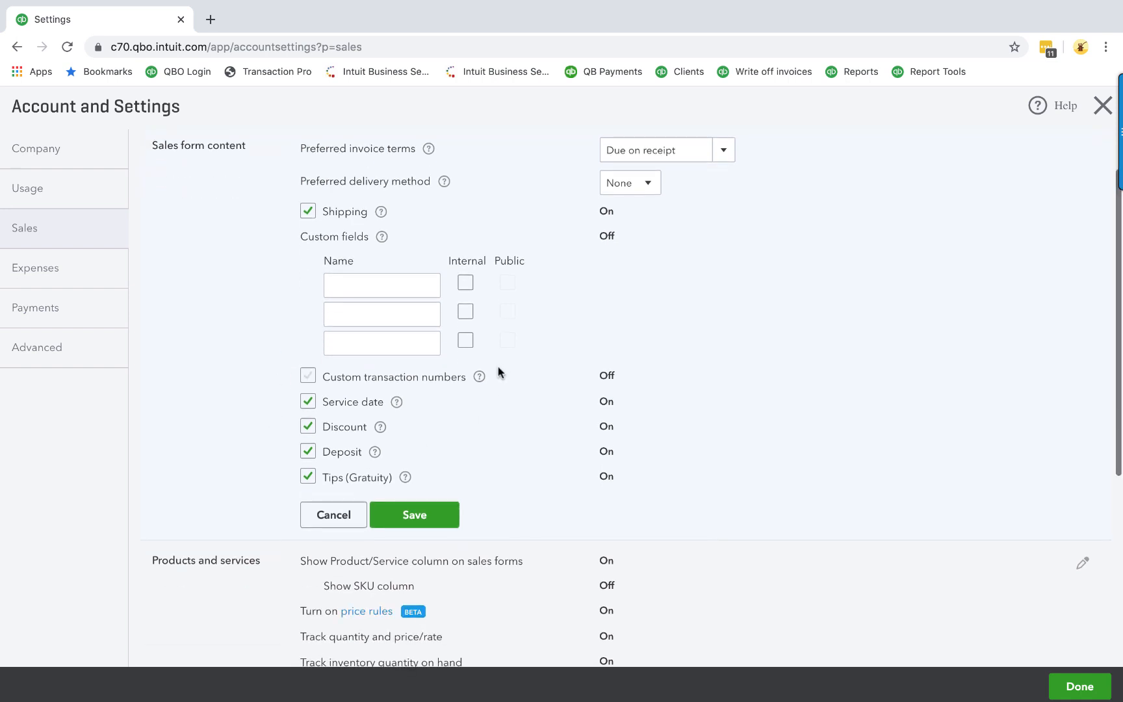
pyautogui.click(480, 378)
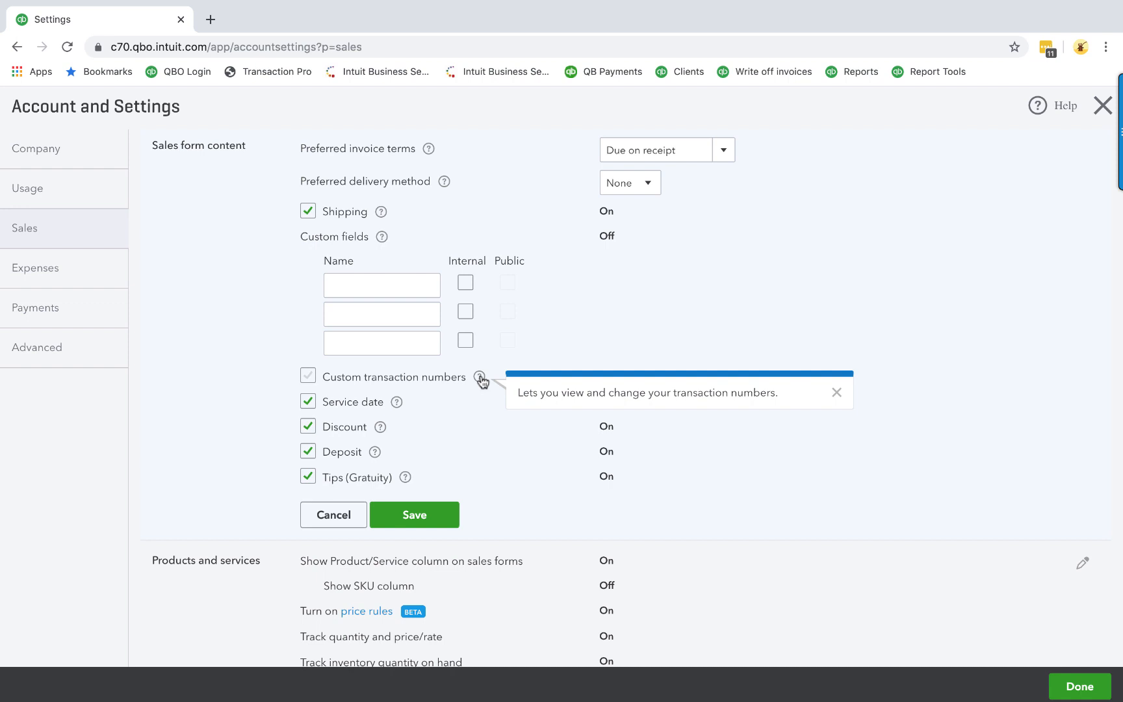
pyautogui.click(537, 336)
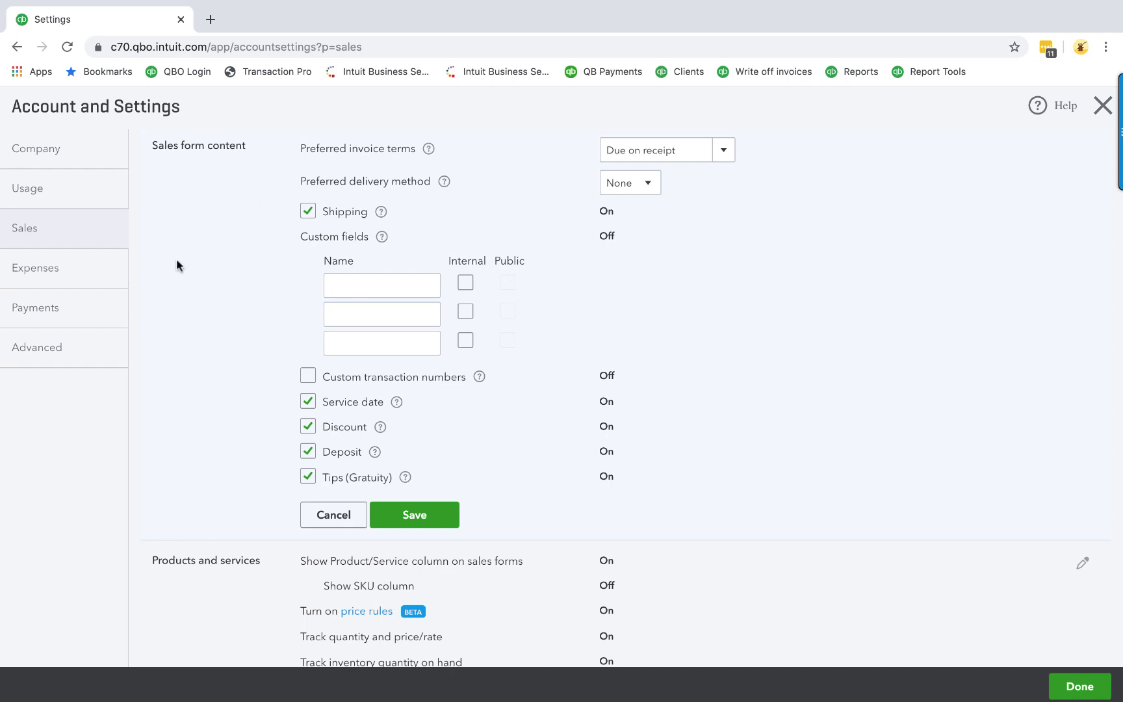
pyautogui.click(308, 376)
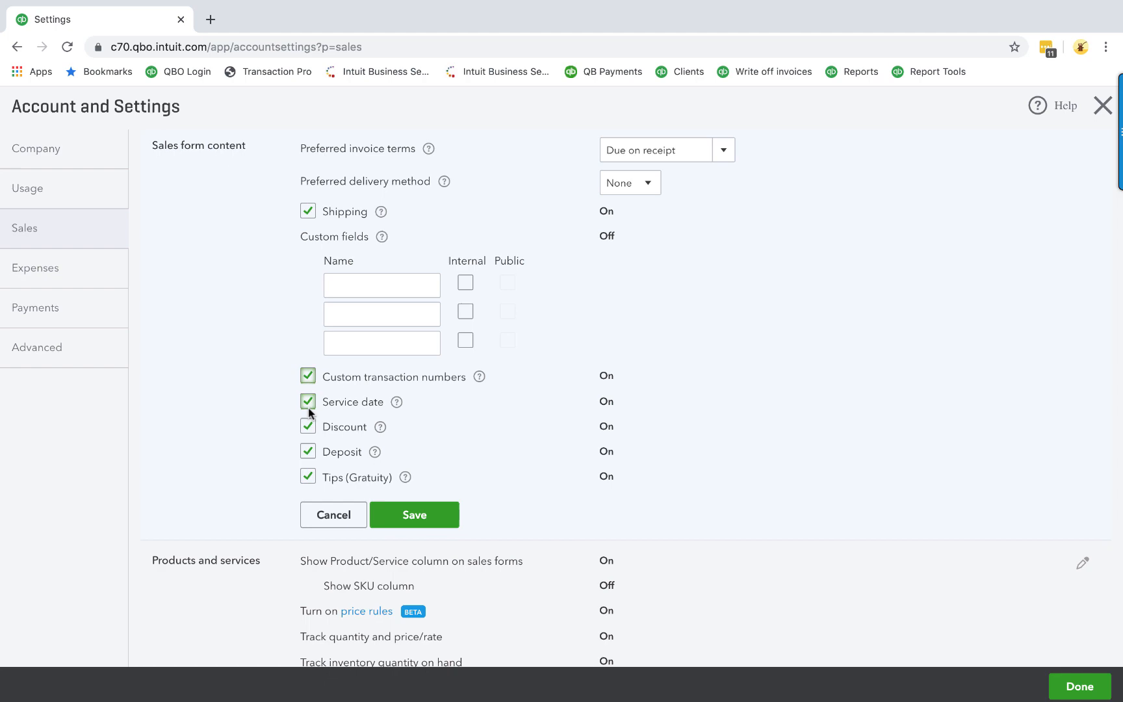
pyautogui.click(417, 516)
pyautogui.click(1067, 685)
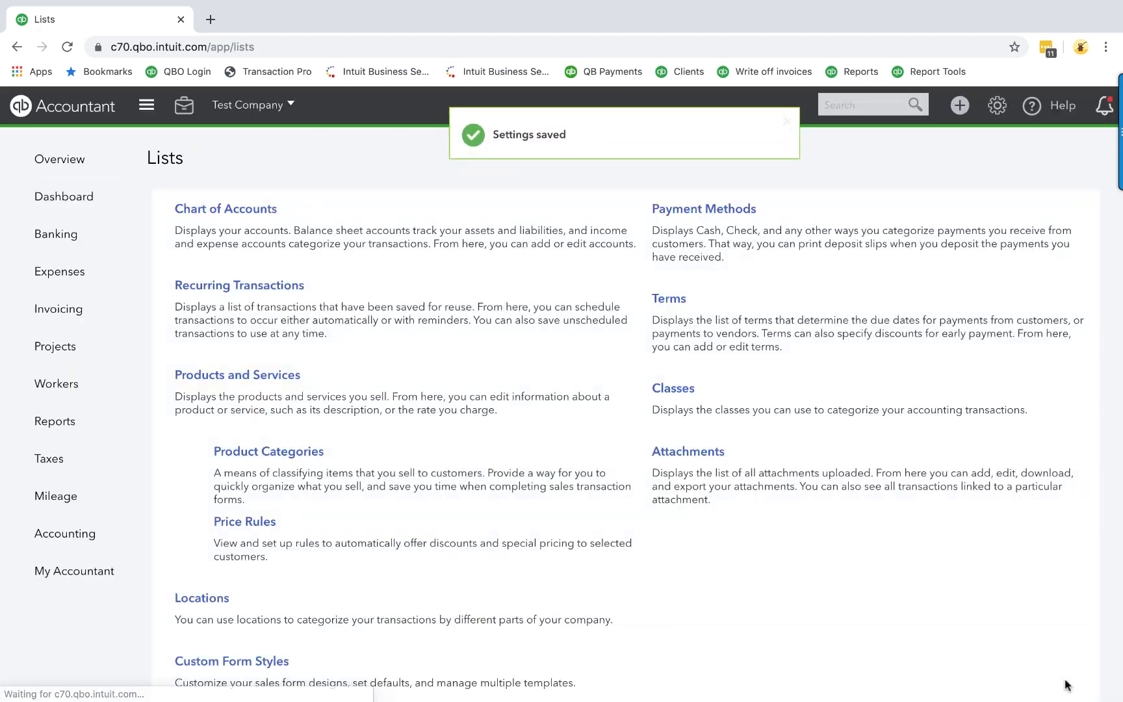
# Create a new invoice and select "0 0 0 0 1 24 Hour A Emerg Lock" as its client.
pyautogui.click(960, 105)
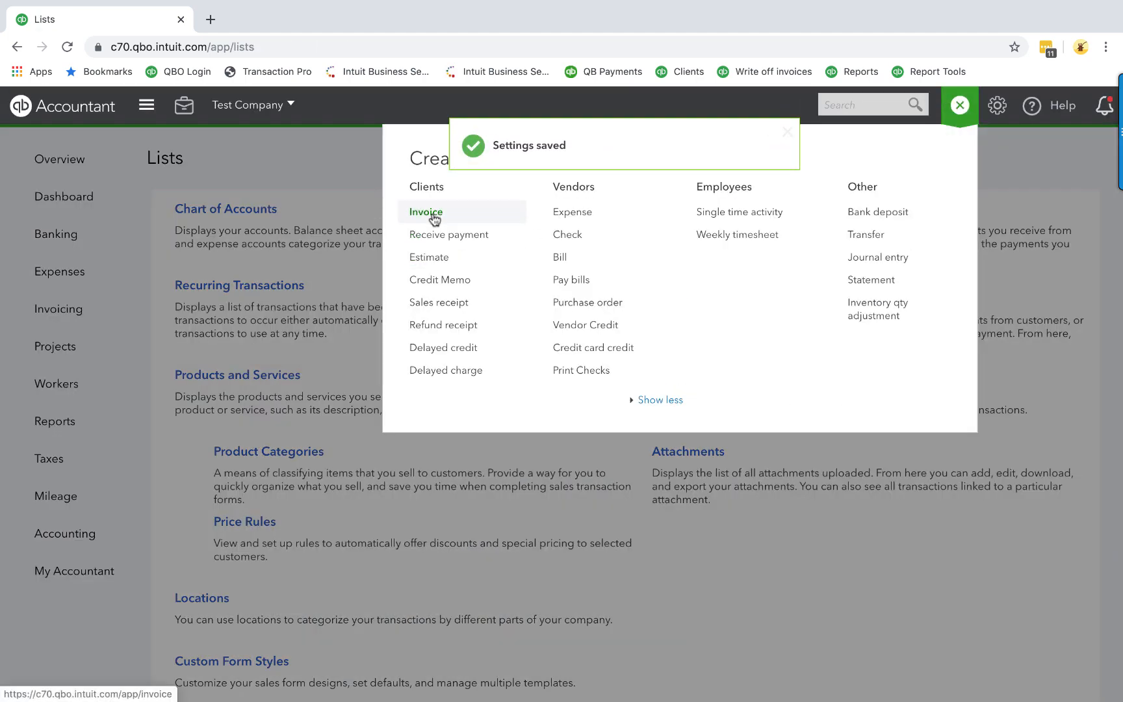
pyautogui.click(434, 217)
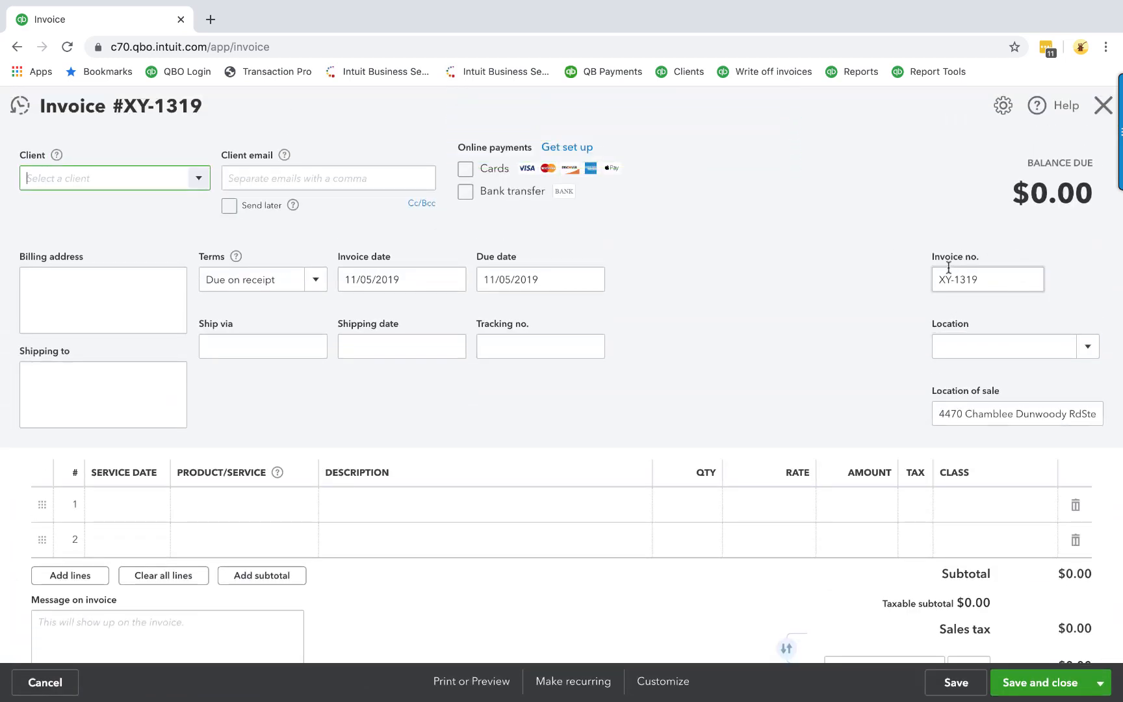
pyautogui.click(817, 297)
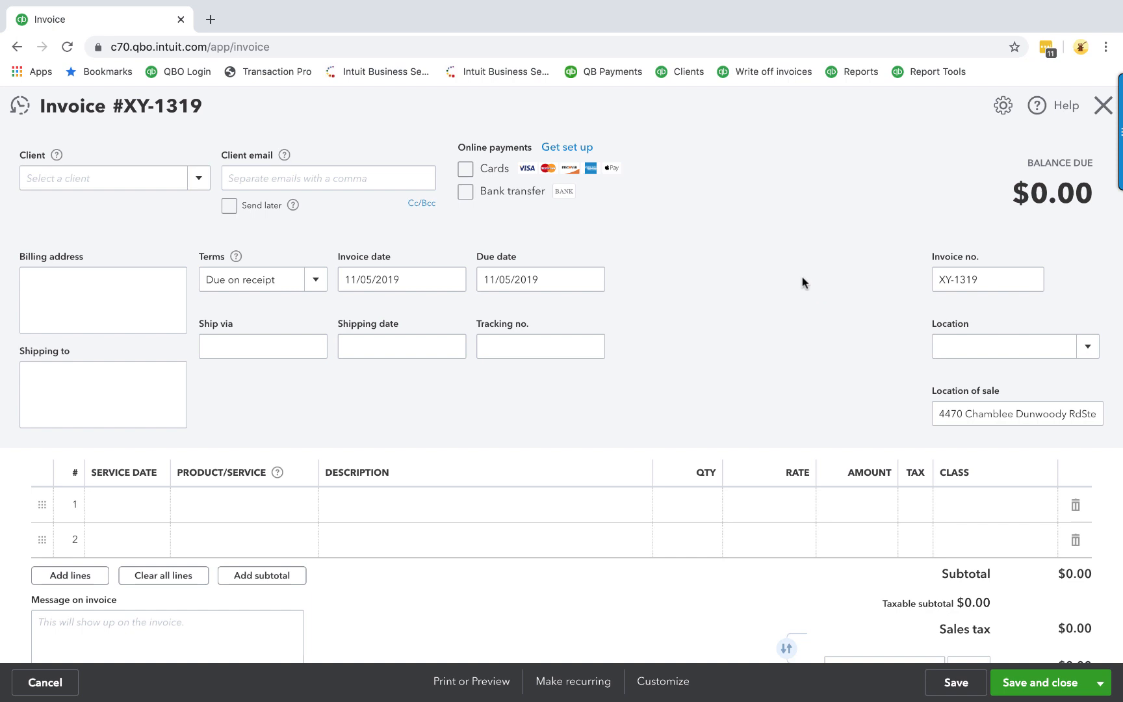
pyautogui.click(198, 178)
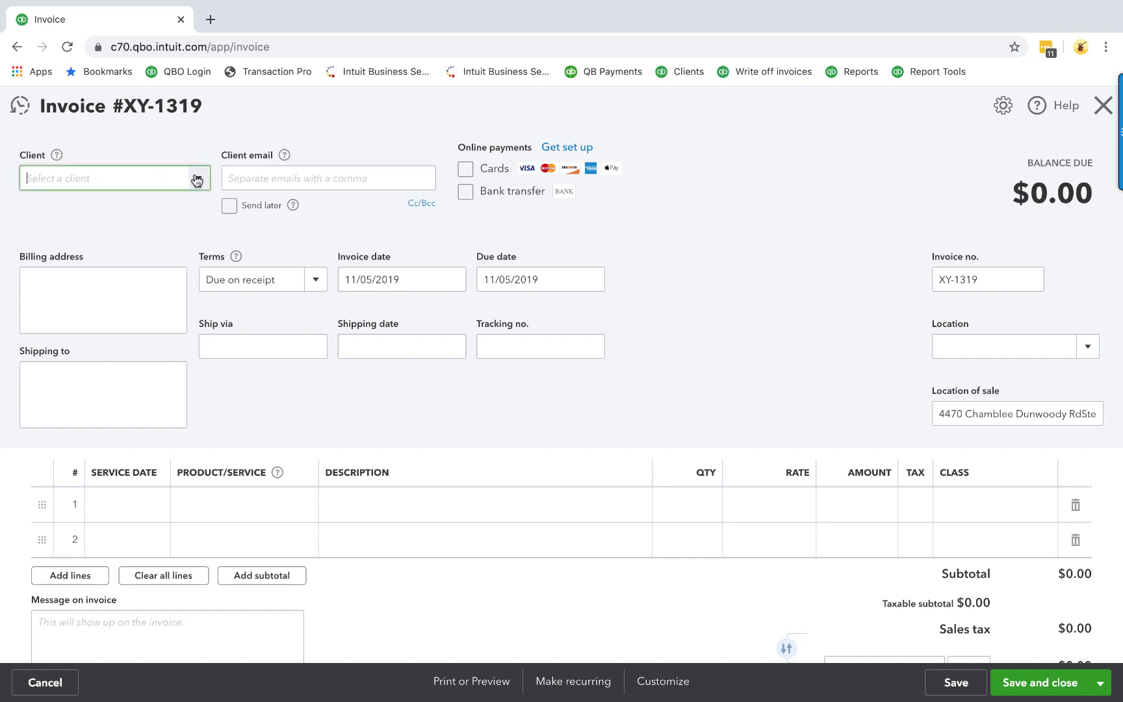
pyautogui.click(158, 237)
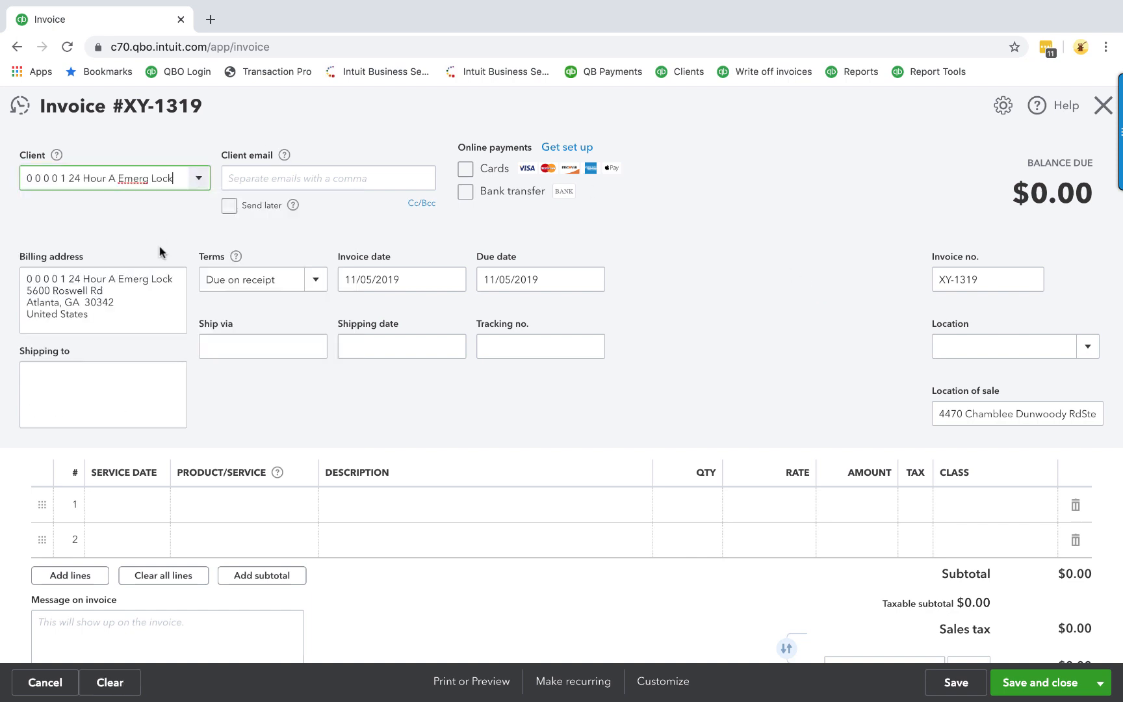
# Add "Abc service" as the invoice's first product line, then save and close the invoice.
pyautogui.click(221, 513)
pyautogui.click(303, 507)
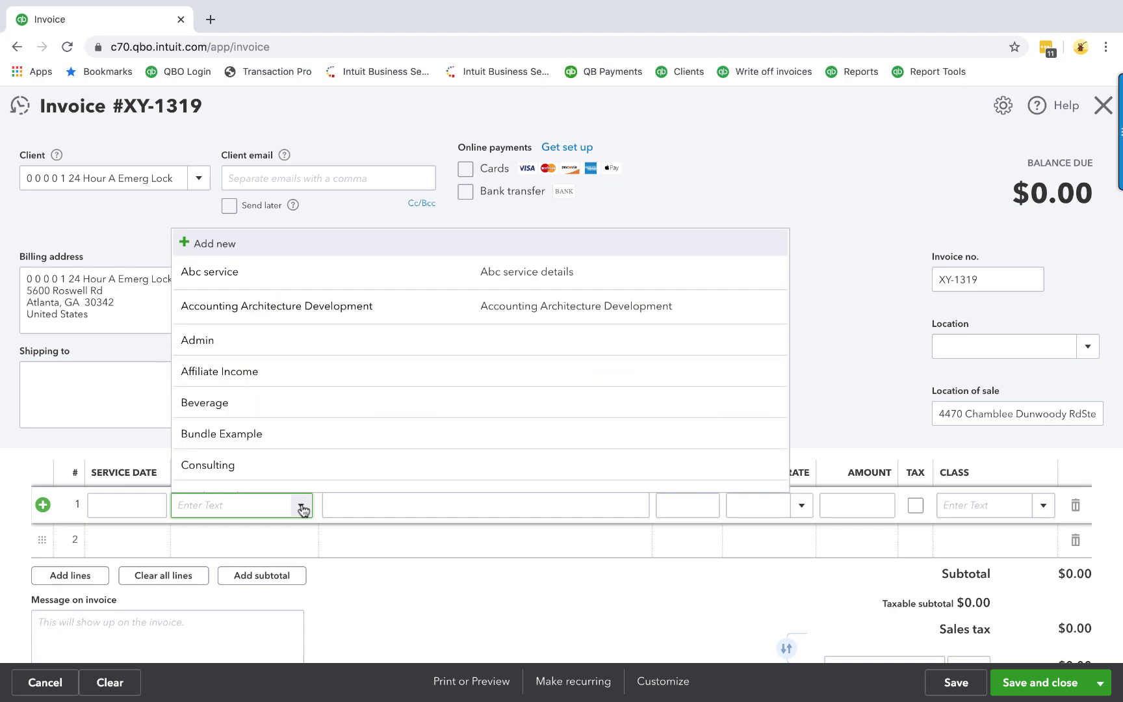
pyautogui.click(246, 275)
pyautogui.click(1040, 684)
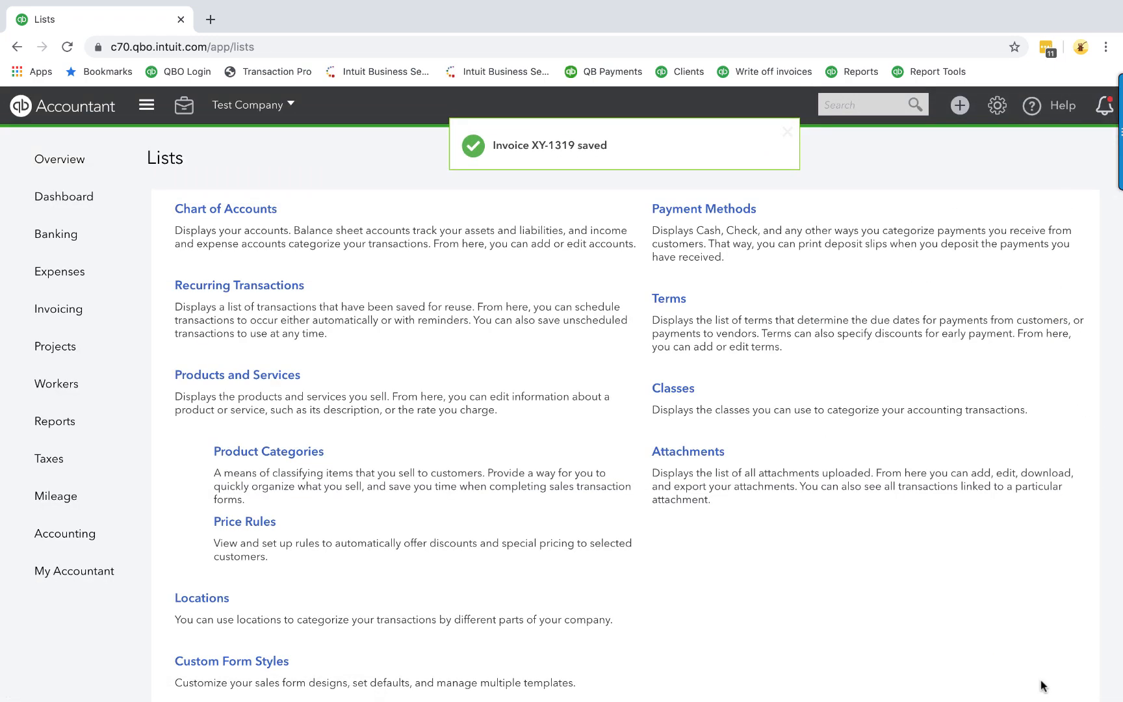
# Turn off custom transaction numbers in the sales form content of the account settings, save the change and close the settings.
pyautogui.click(997, 105)
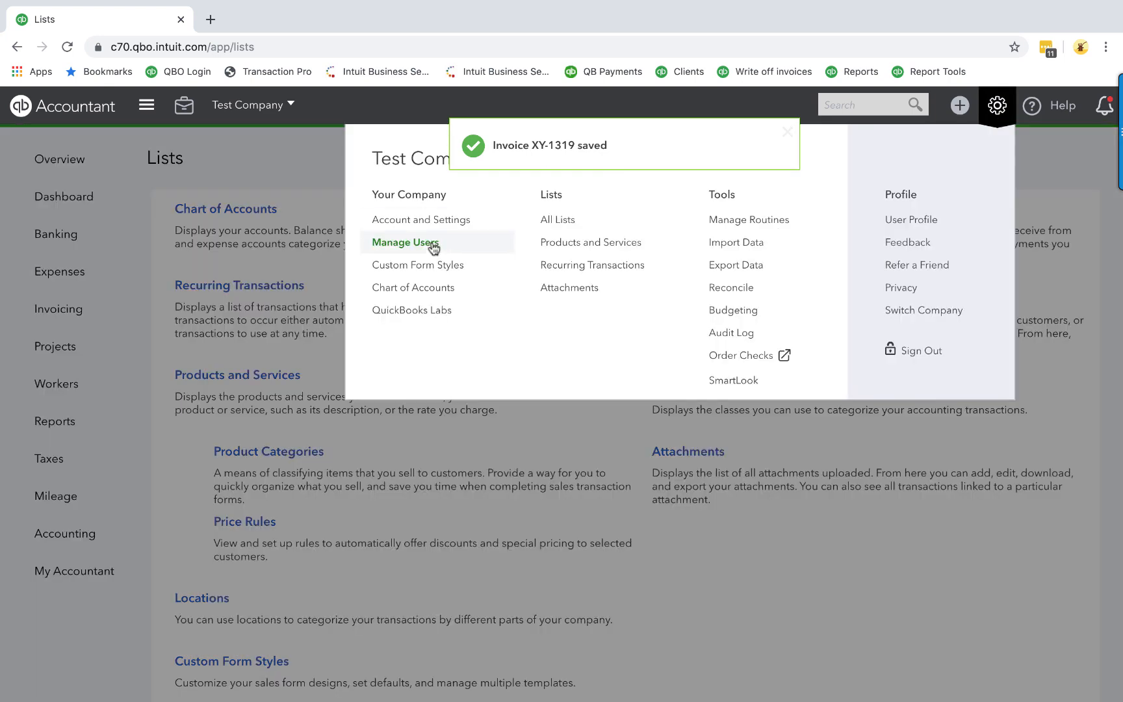
pyautogui.click(419, 221)
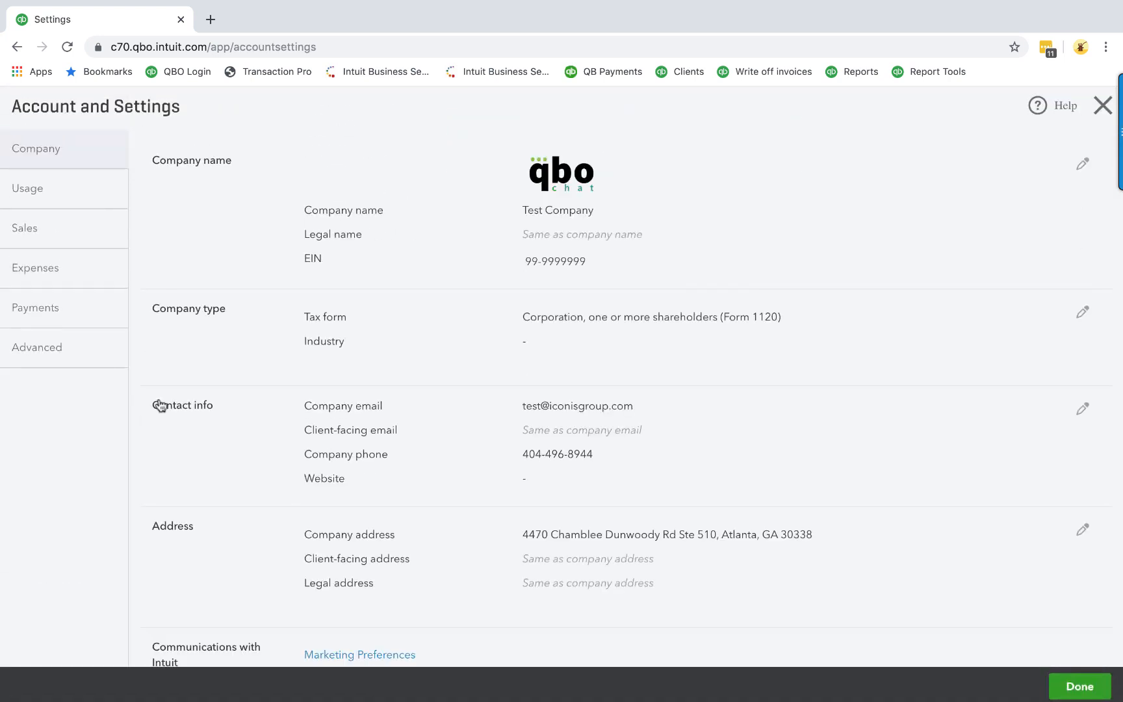
pyautogui.click(56, 238)
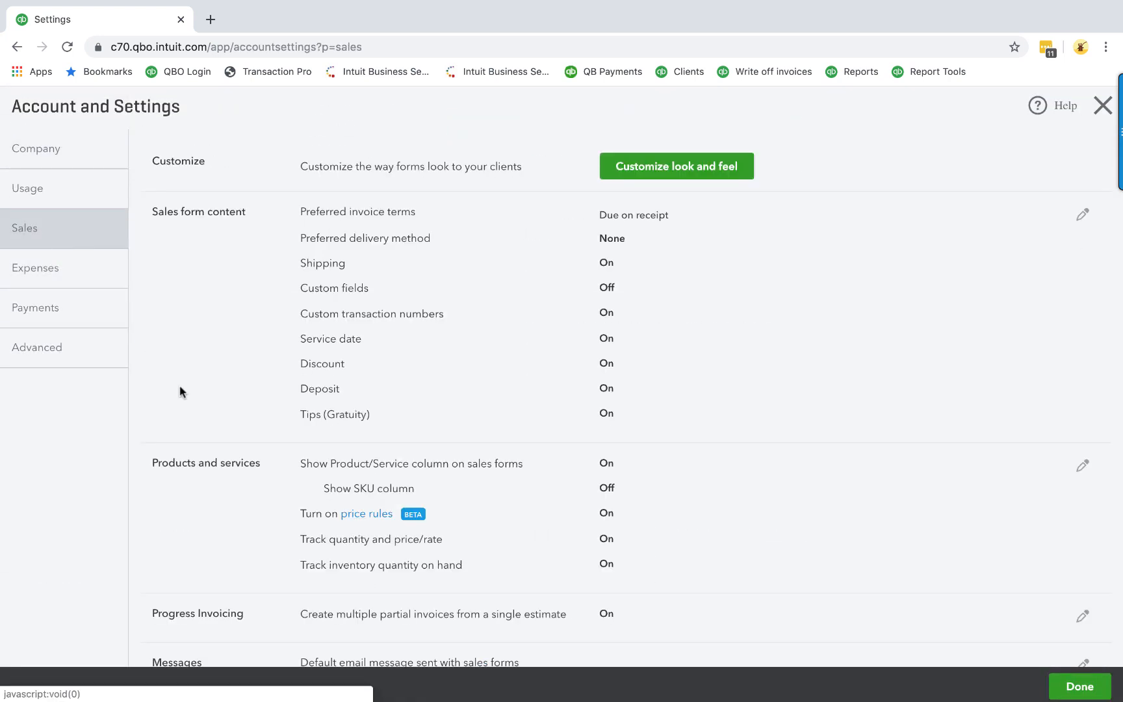
pyautogui.click(1070, 217)
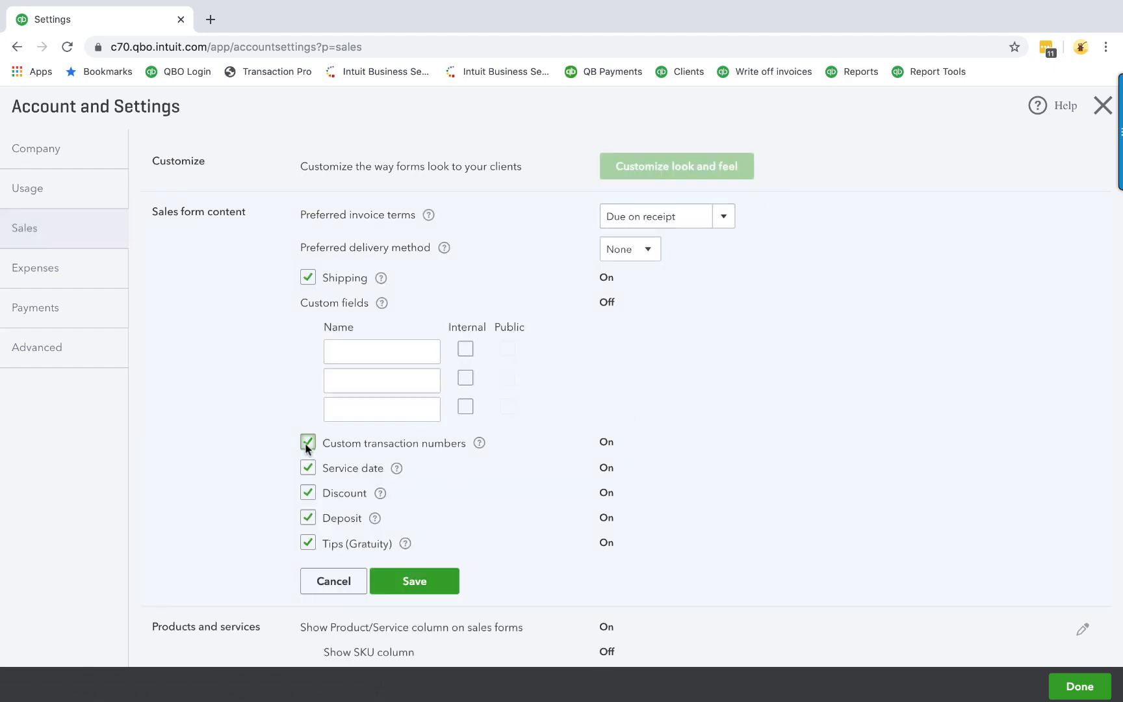
pyautogui.click(307, 442)
pyautogui.click(407, 575)
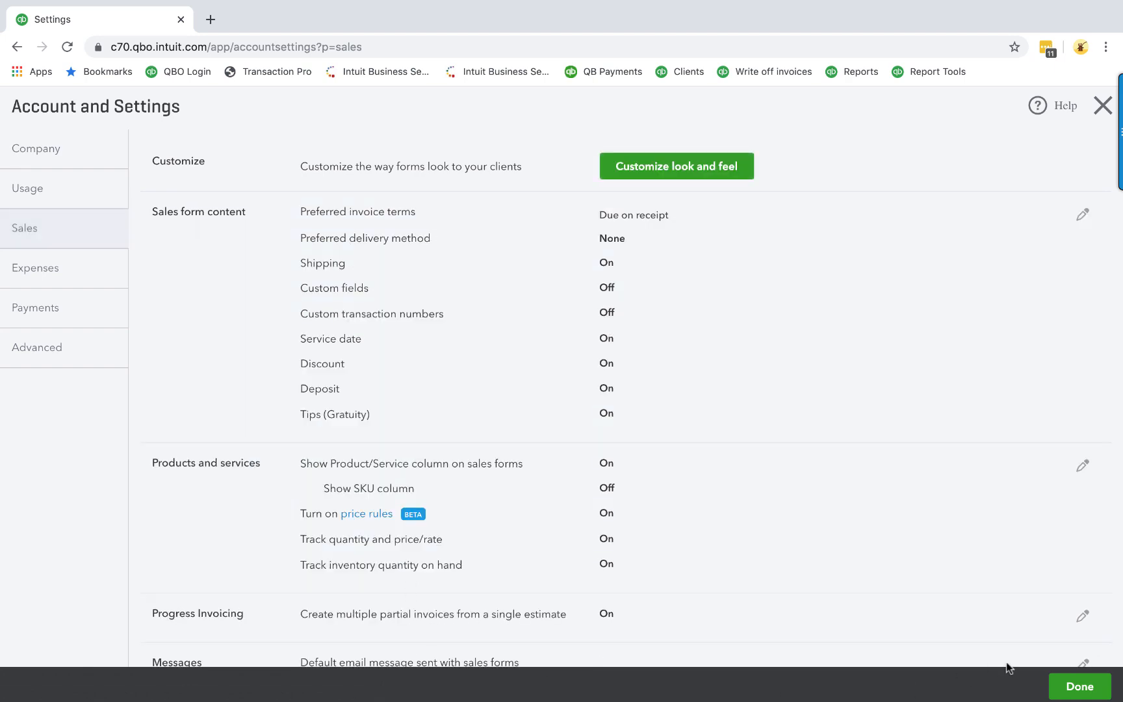
pyautogui.click(1078, 687)
# Create a new invoice and select "0 0 0 0 1 Emergency A Locksmith" as its client.
pyautogui.click(960, 104)
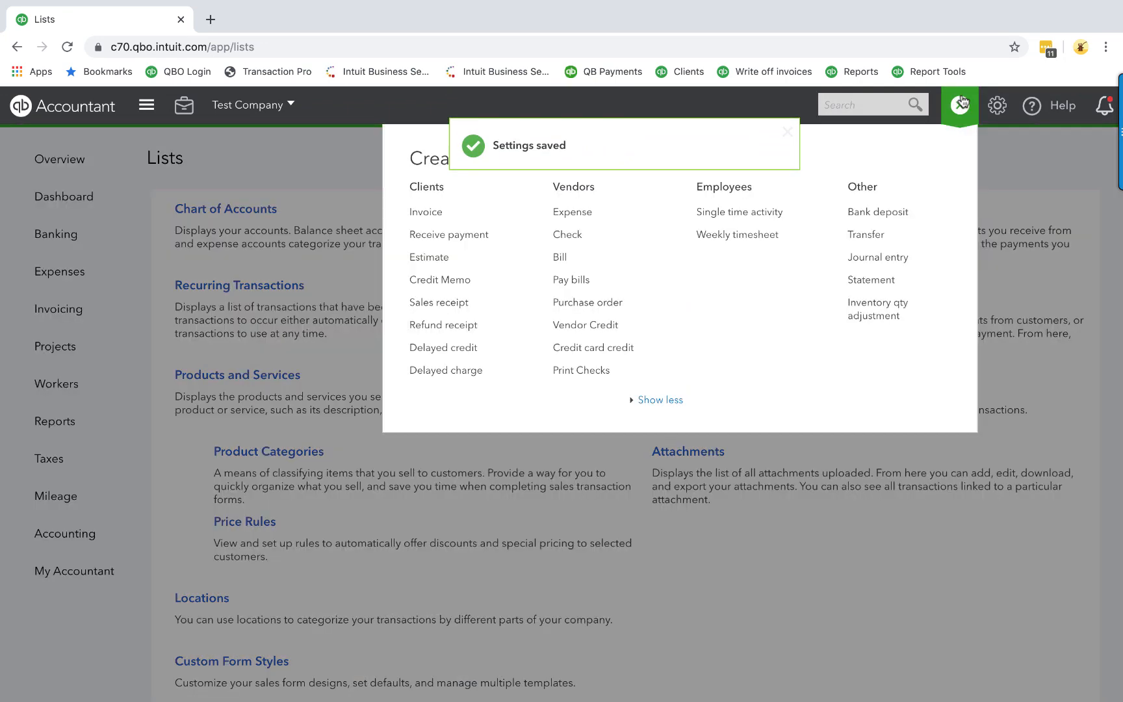
pyautogui.click(458, 212)
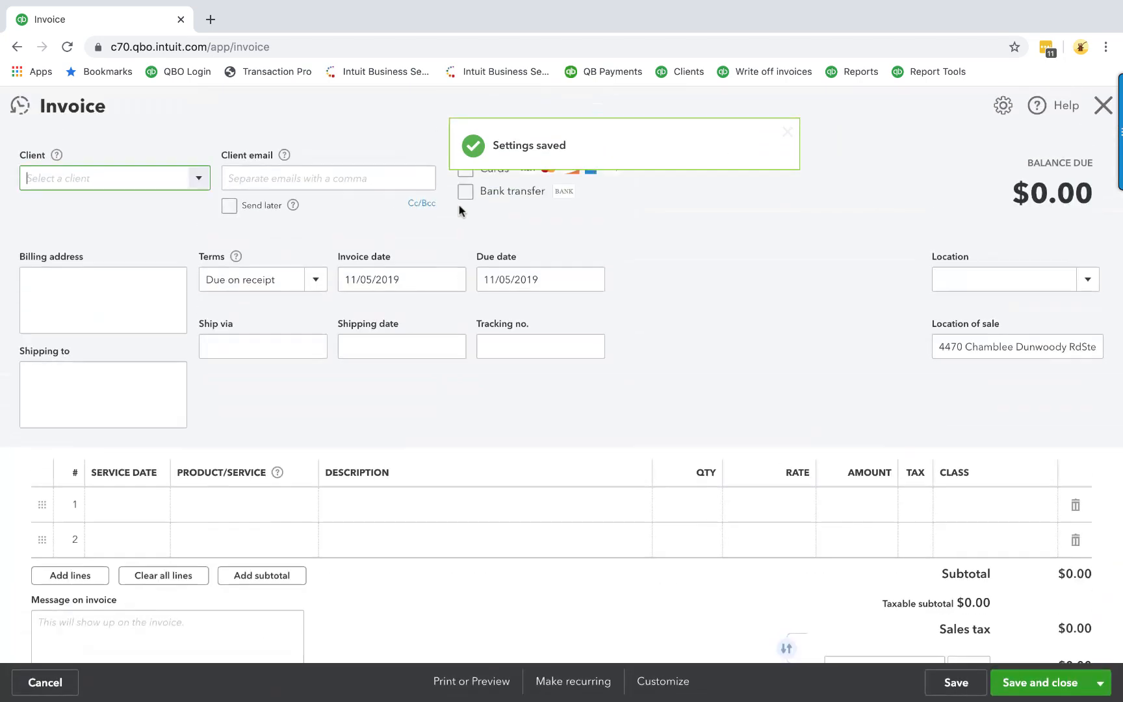
pyautogui.click(199, 179)
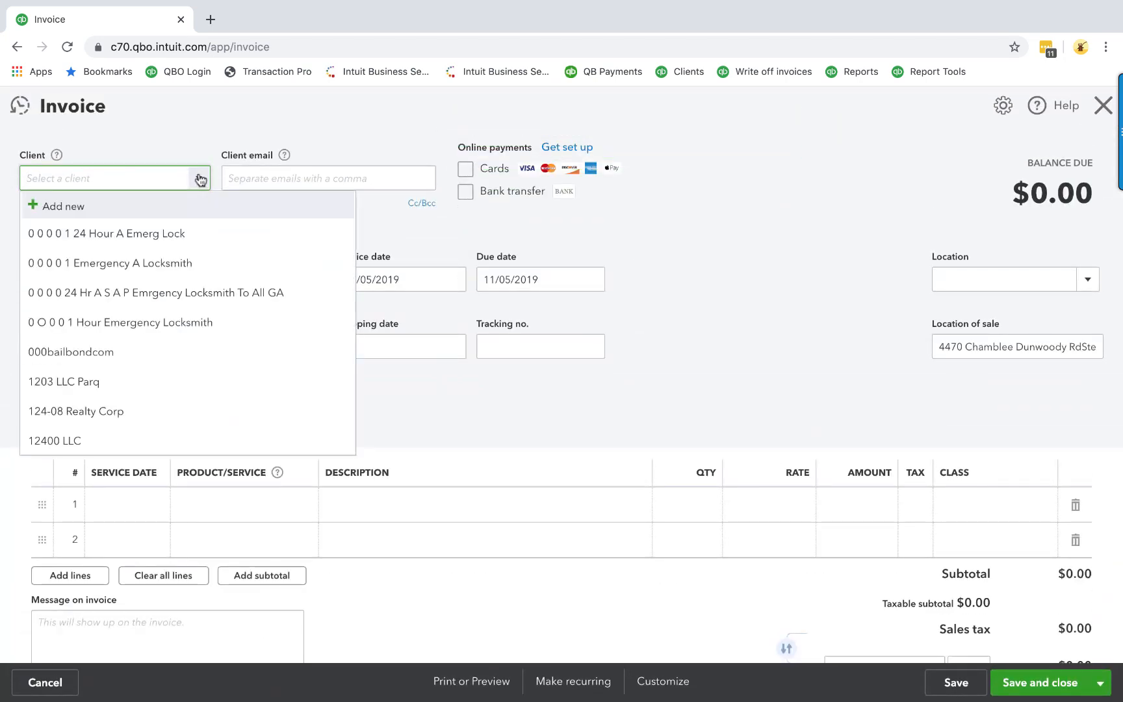
pyautogui.click(172, 262)
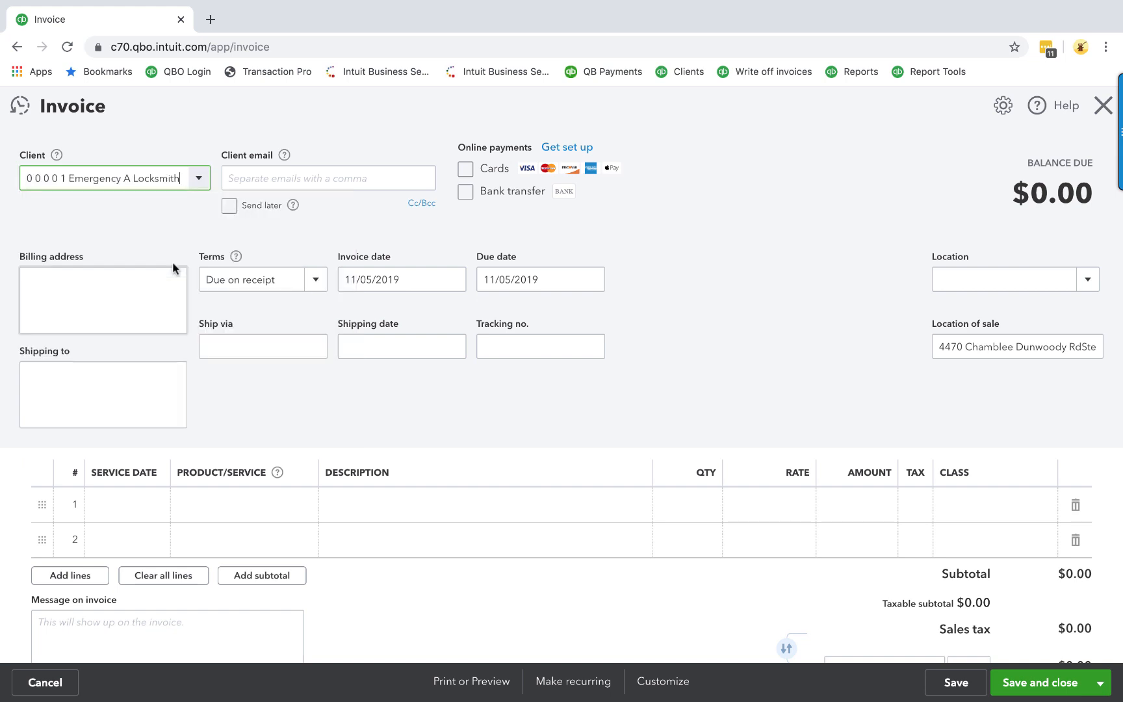
# Add "Abc service" as the first product line, turn off Send later, and save the invoice while keeping it open.
pyautogui.click(292, 504)
pyautogui.click(300, 505)
pyautogui.click(263, 277)
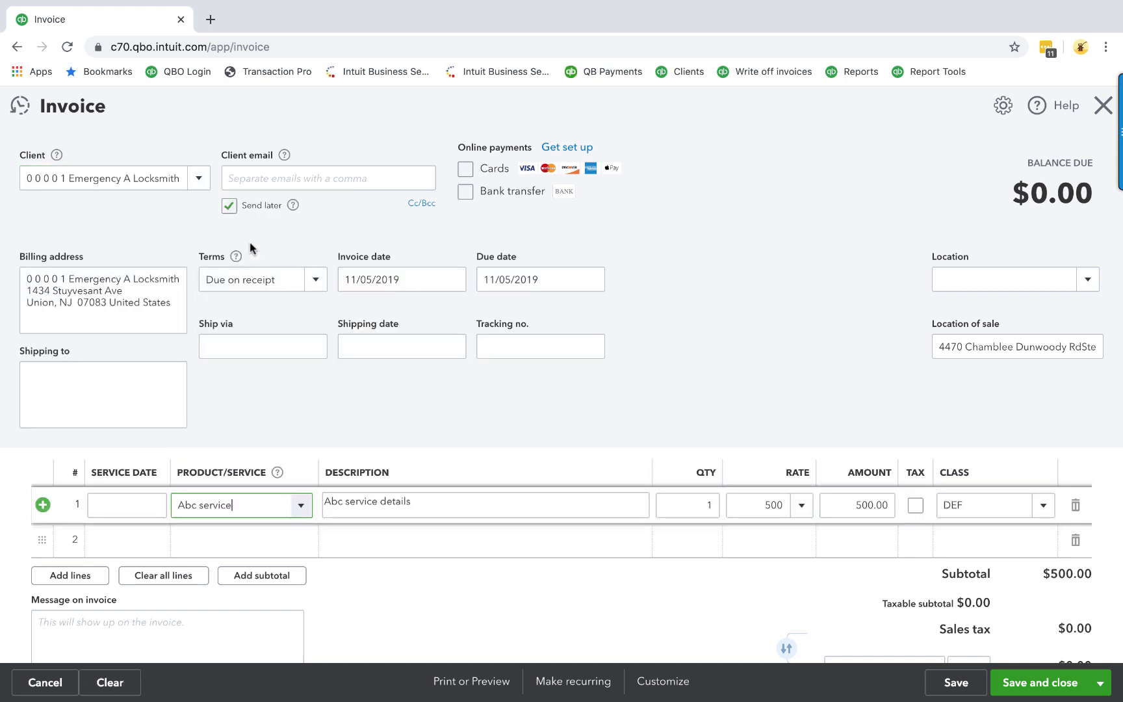
pyautogui.click(229, 207)
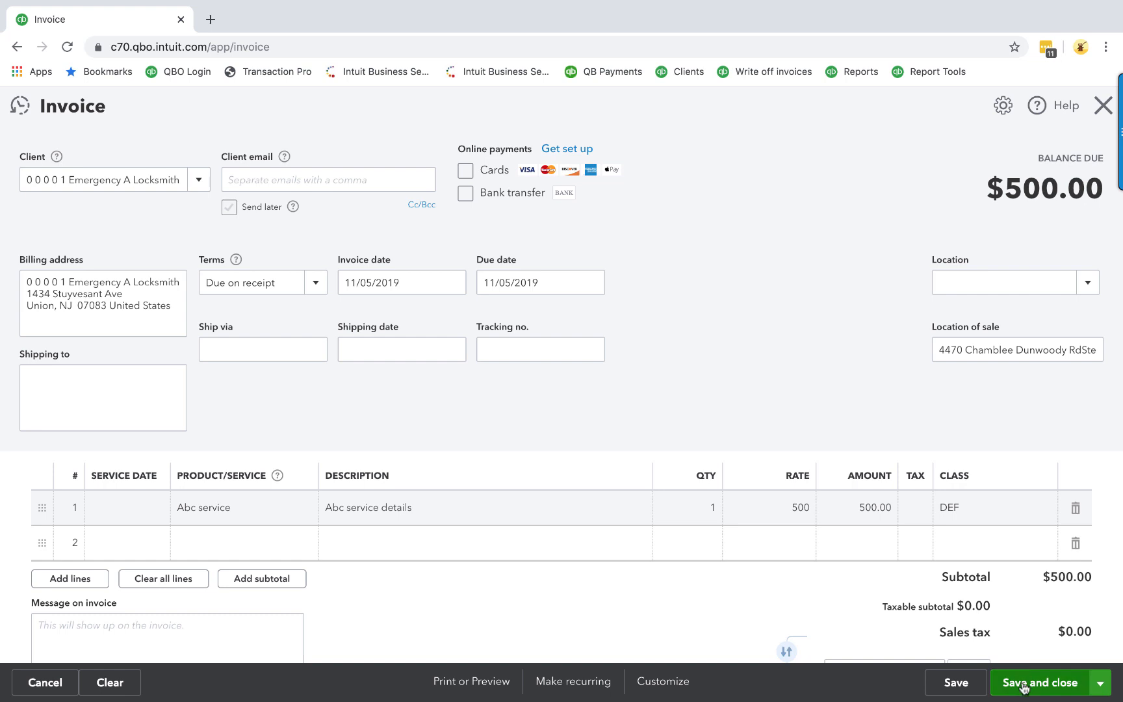
pyautogui.click(967, 688)
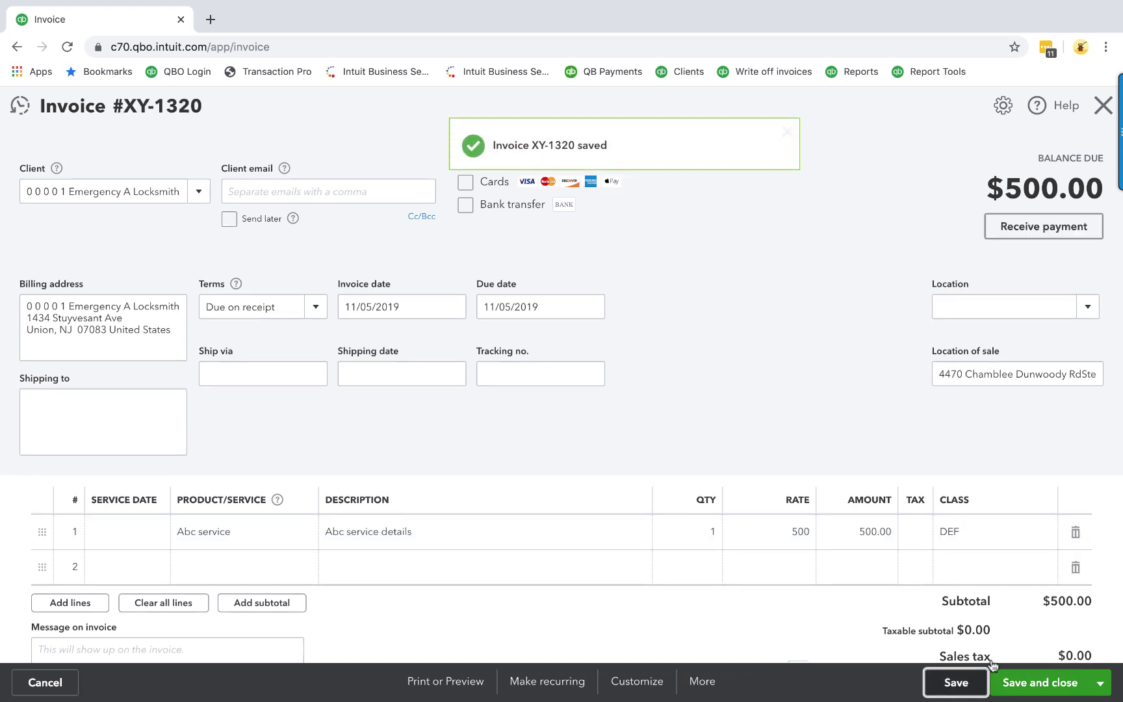
# Check the "XY-" prefix in the saved invoice's number and close the invoice.
pyautogui.moveTo(122, 107); pyautogui.dragTo(158, 106)
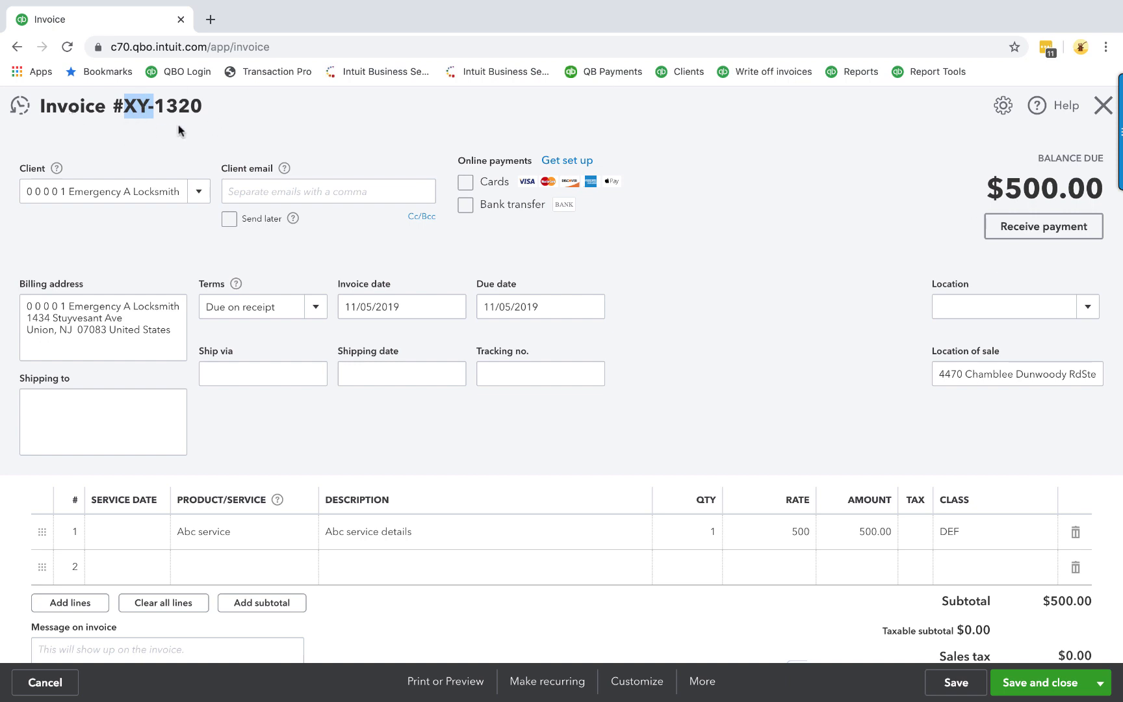
pyautogui.click(139, 109)
pyautogui.click(46, 682)
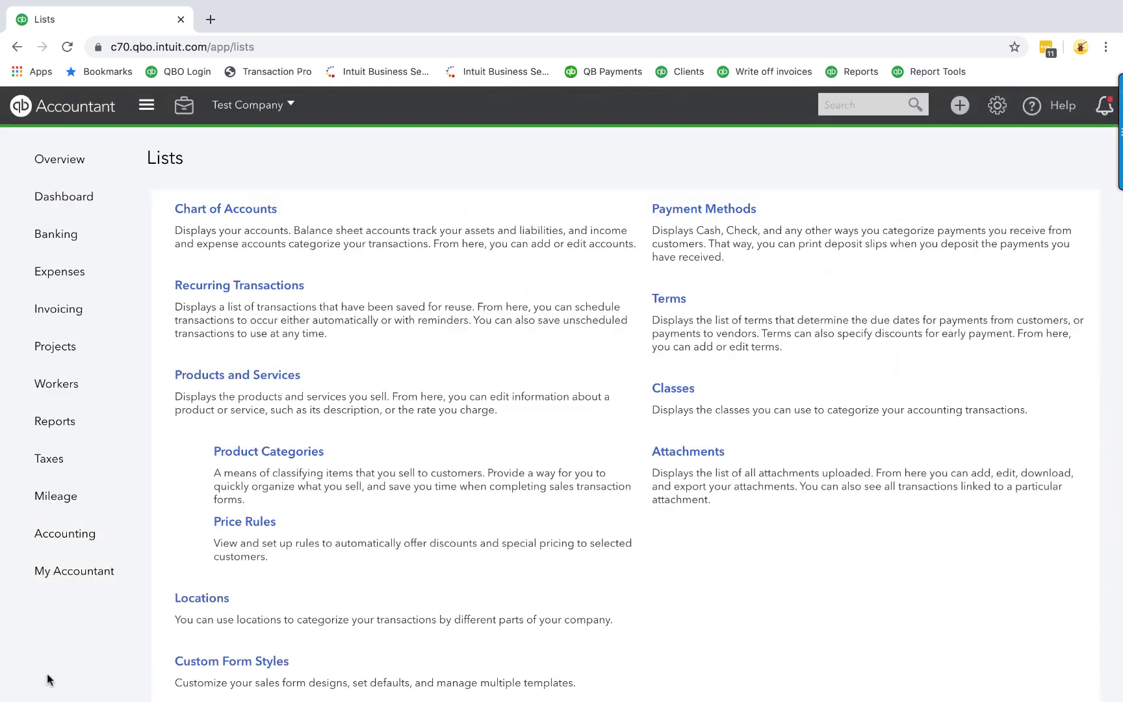
# Open the sales form content settings for editing and review the explanations of the Service date and Discount options.
pyautogui.click(996, 106)
pyautogui.click(421, 220)
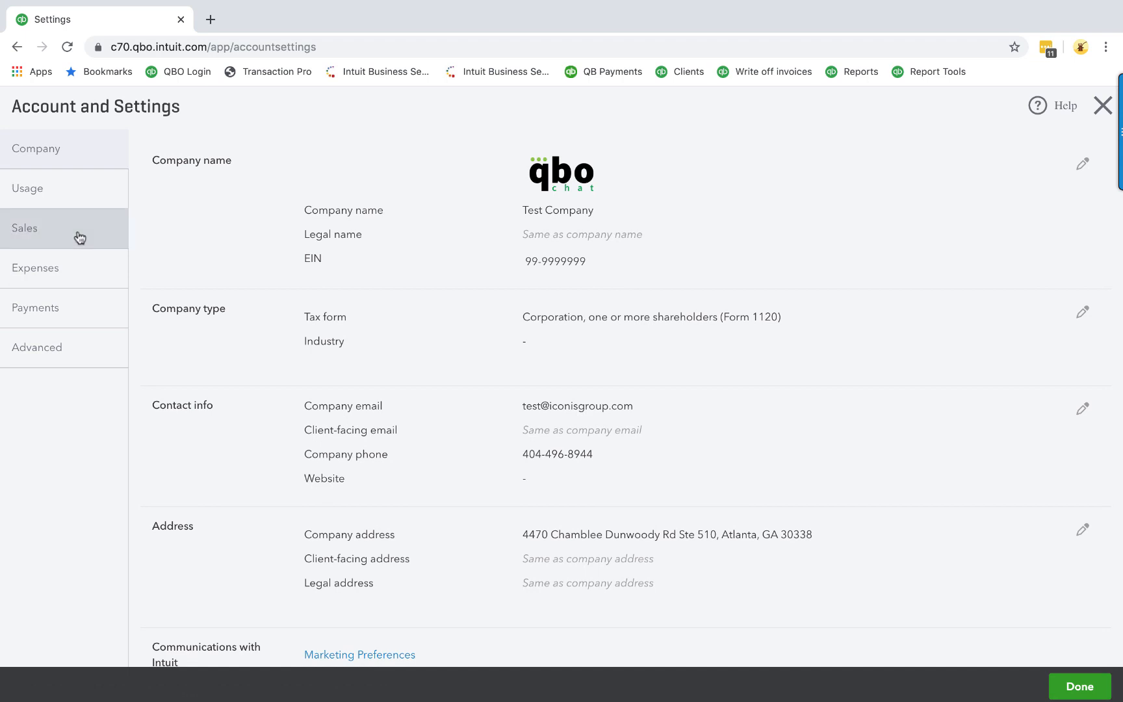
pyautogui.click(79, 238)
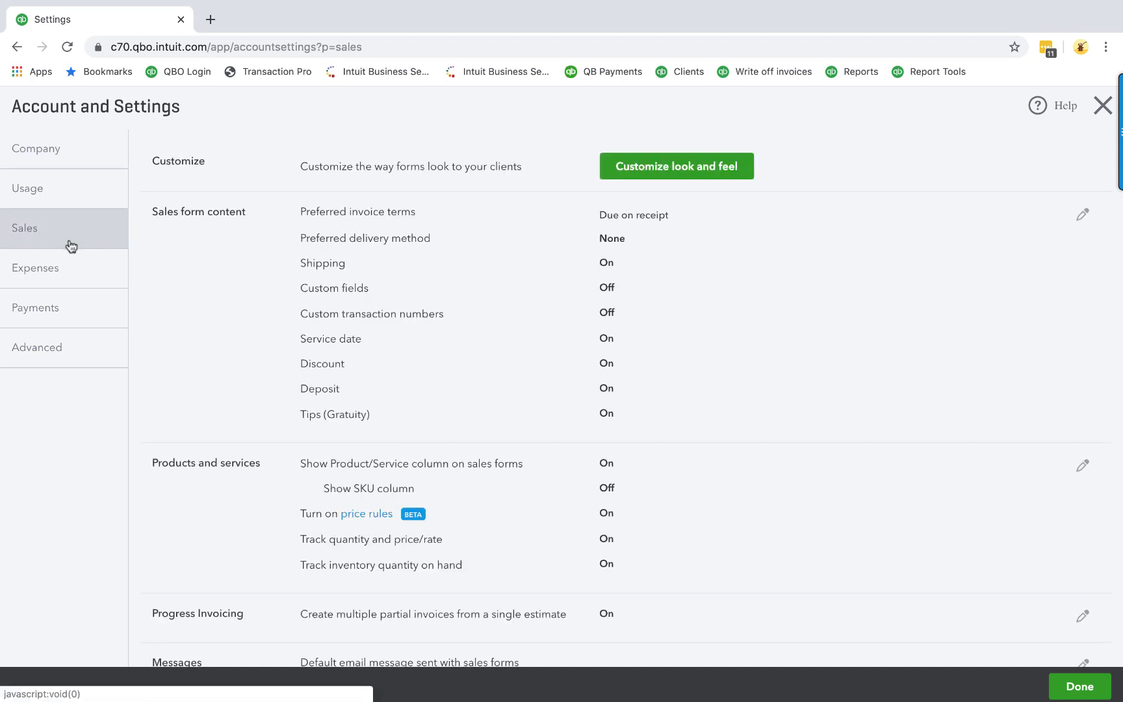
pyautogui.click(1080, 217)
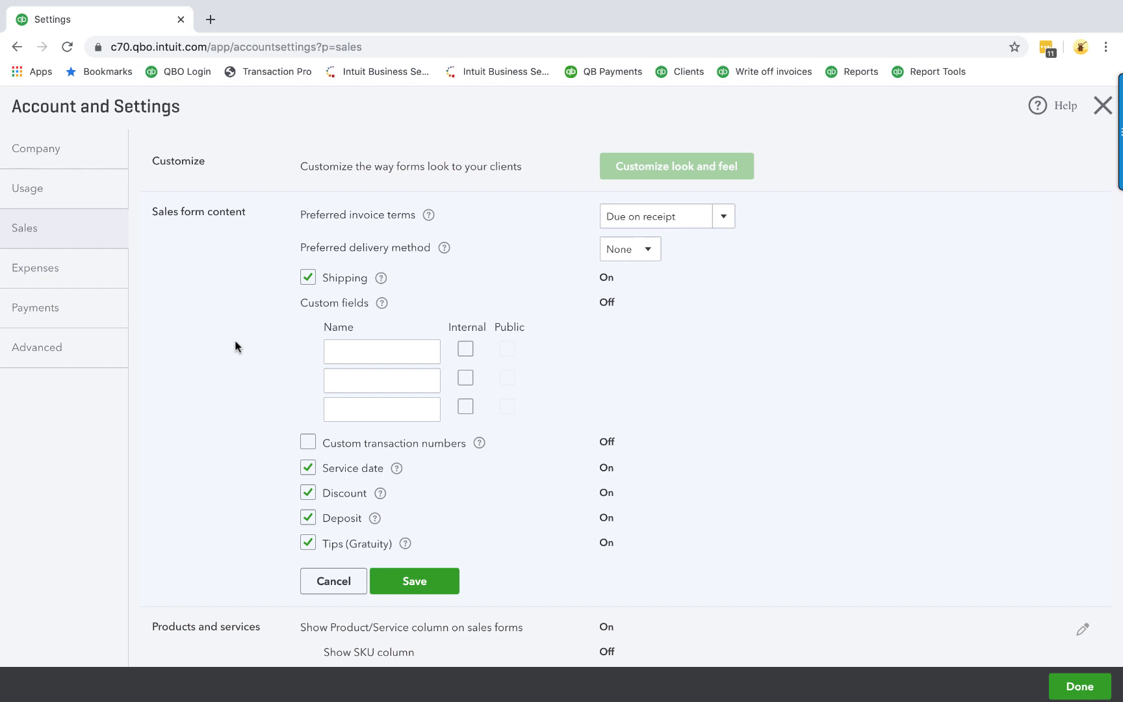
pyautogui.scroll(-3, 235, 342)
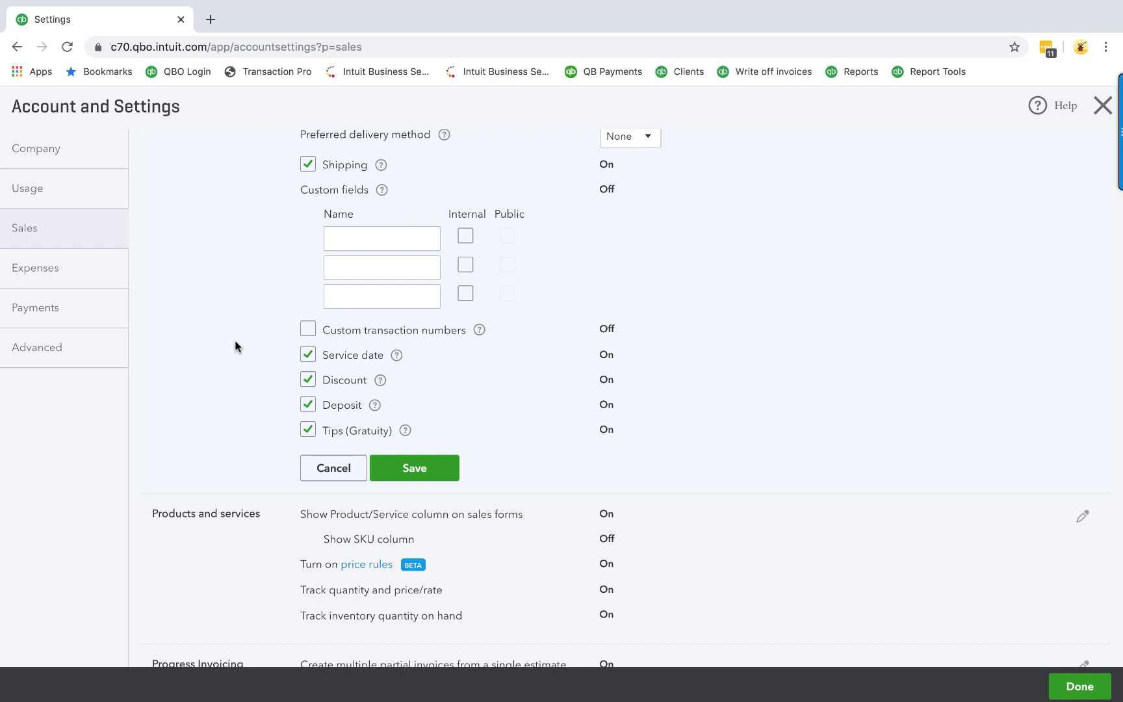
pyautogui.click(396, 356)
pyautogui.moveTo(379, 383)
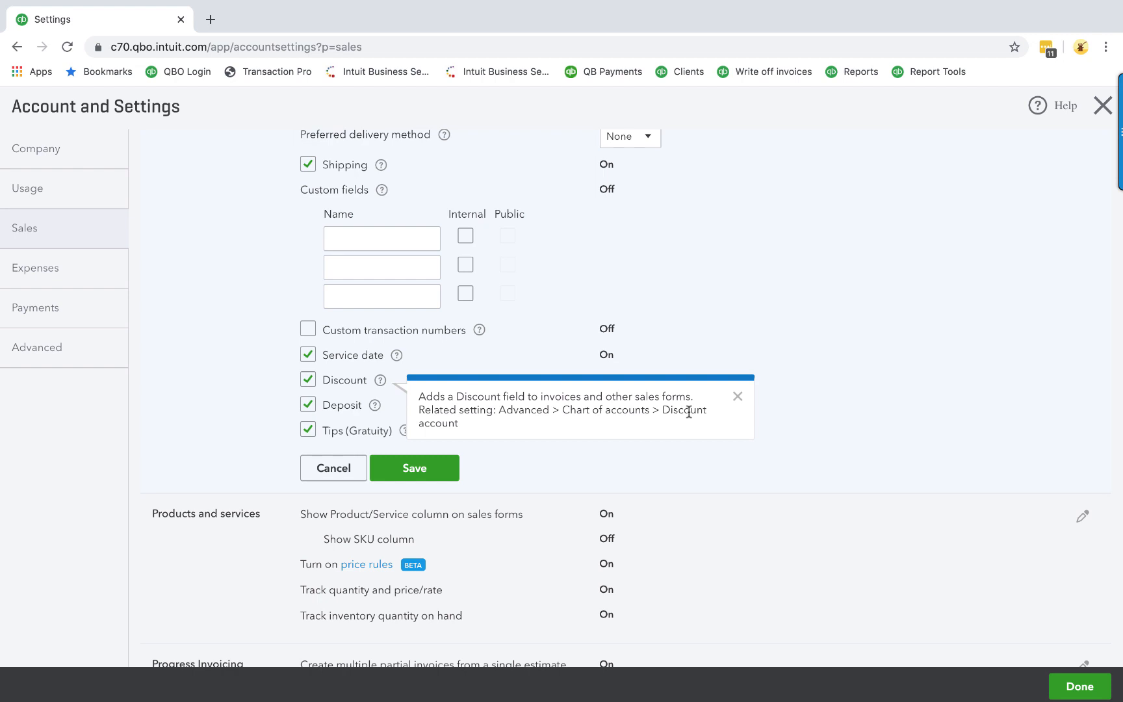
pyautogui.click(262, 385)
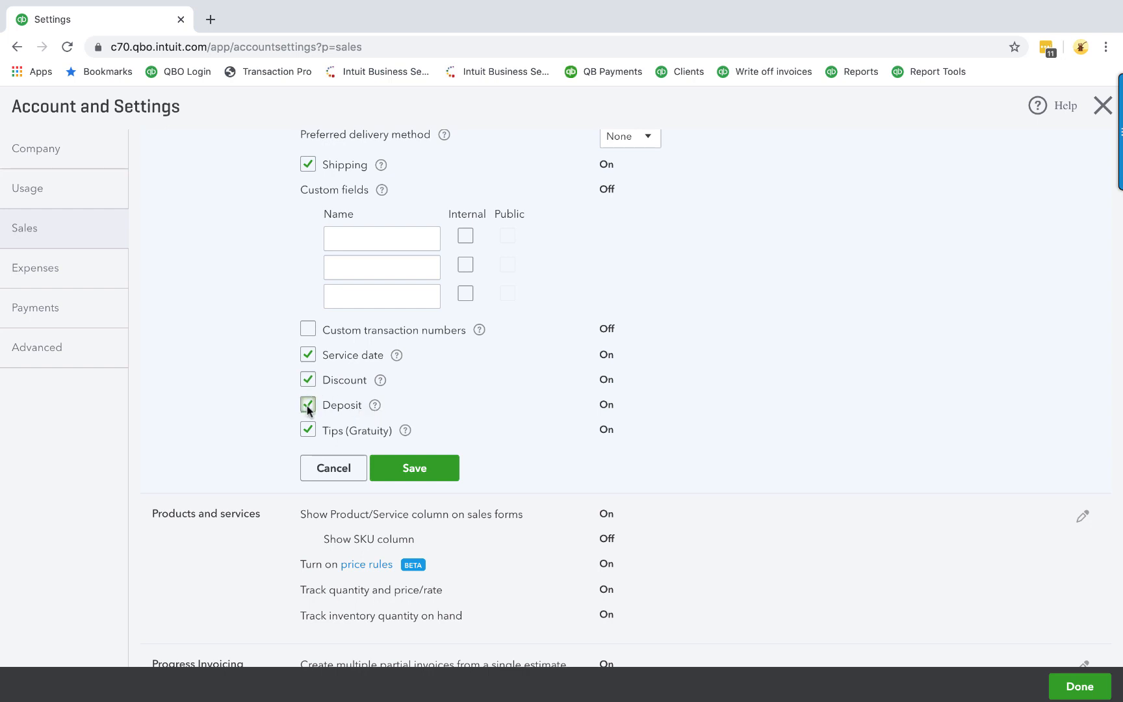
# Review the Deposit and Tips (Gratuity) explanations, keep both options on, and close the account settings.
pyautogui.click(374, 406)
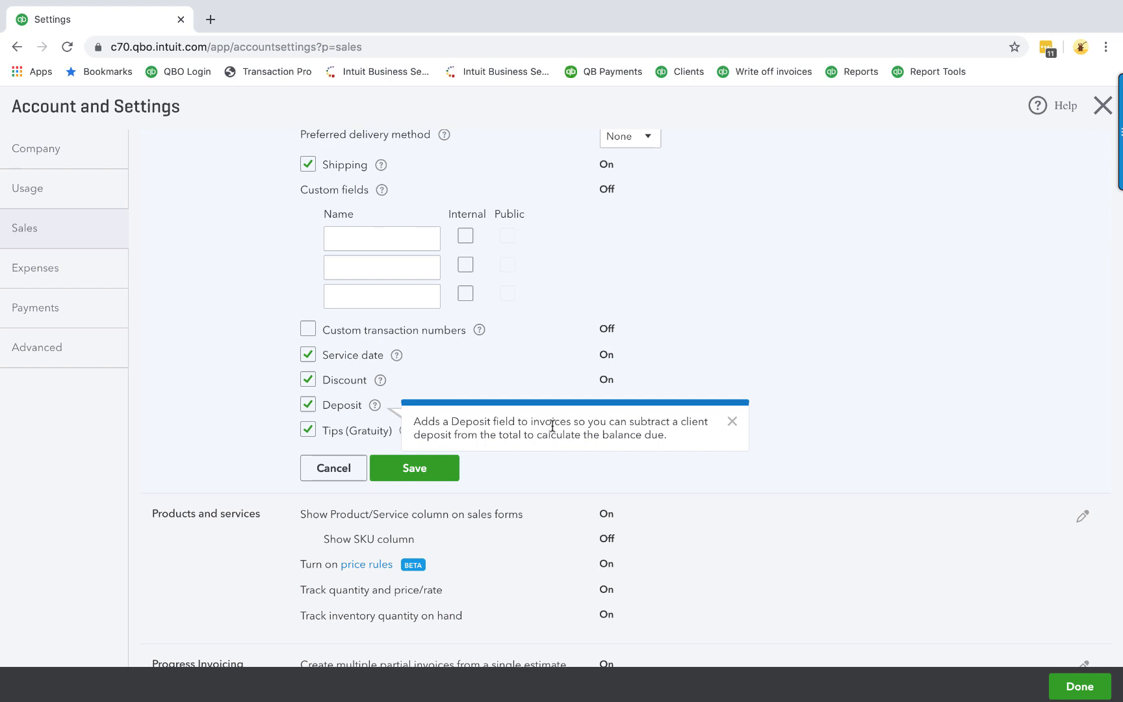
pyautogui.click(376, 430)
pyautogui.click(405, 432)
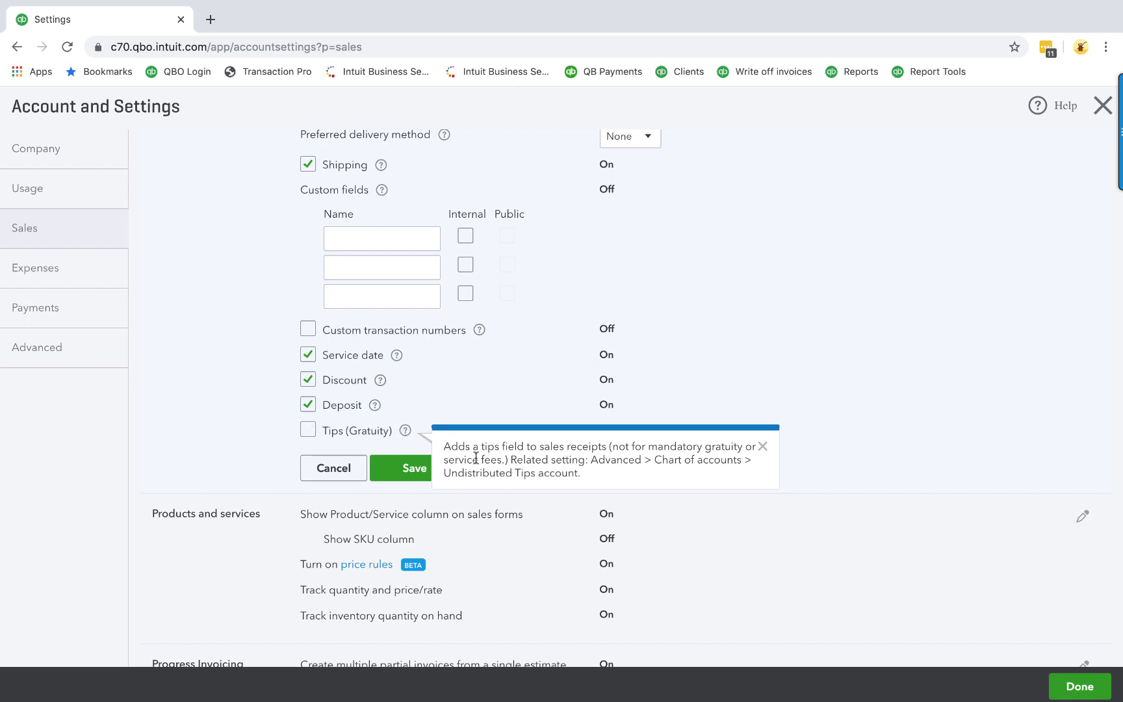
pyautogui.click(539, 400)
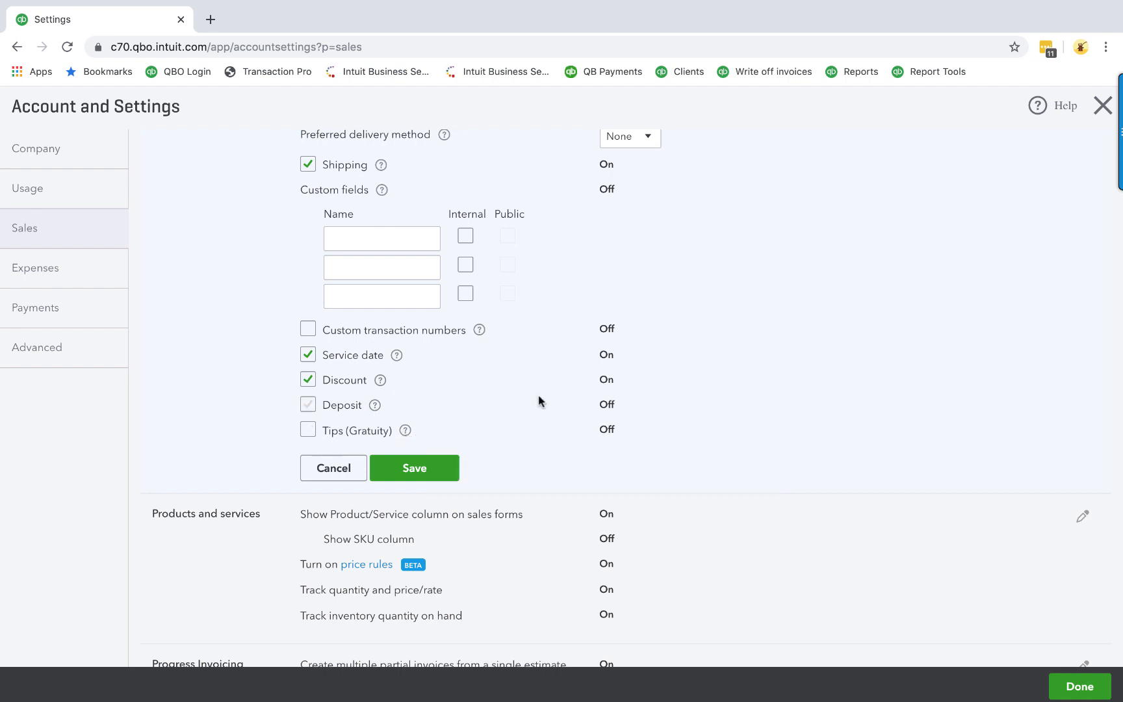
pyautogui.click(305, 403)
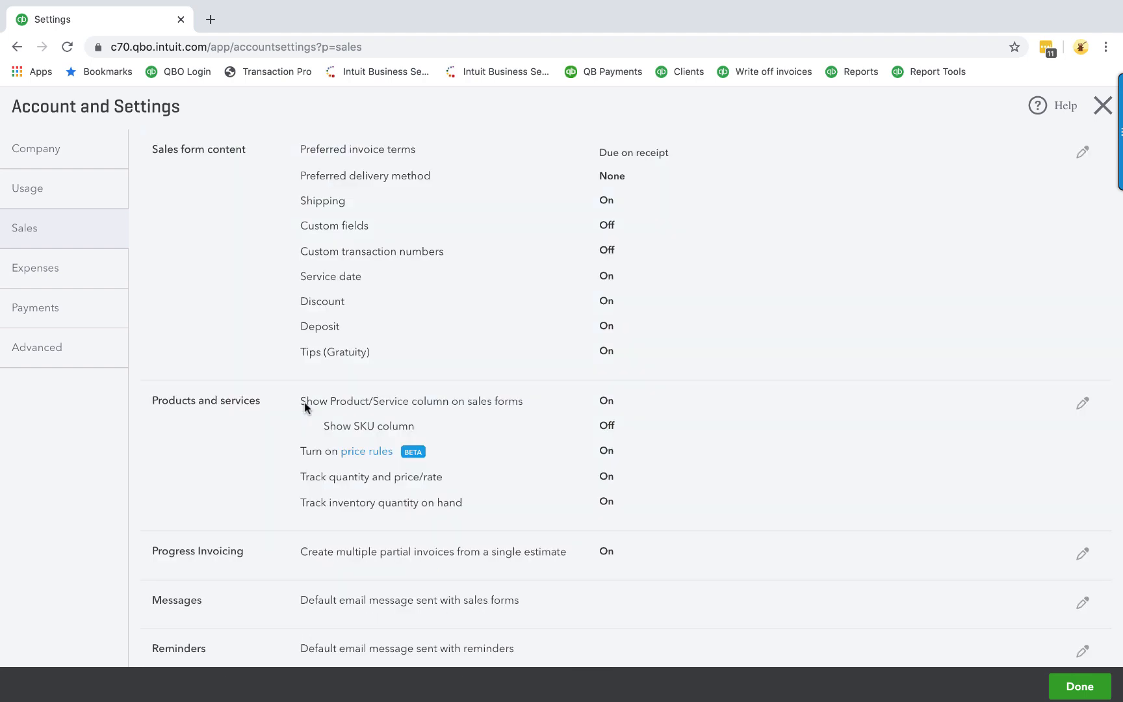
pyautogui.click(1079, 686)
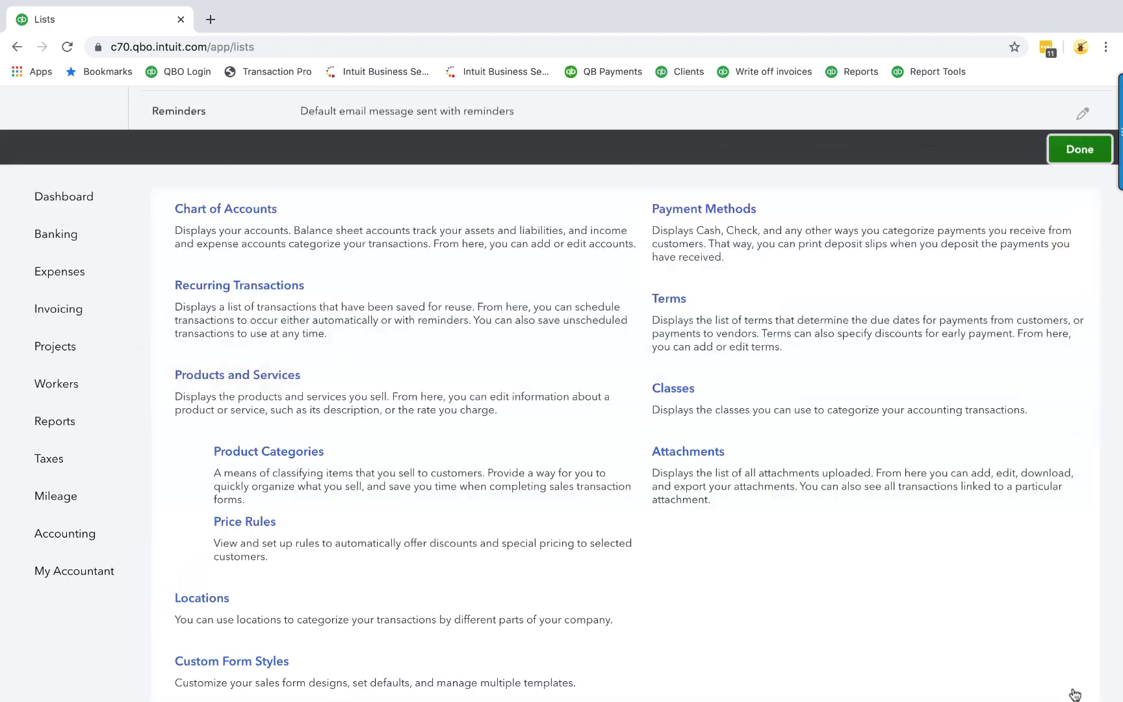
# Start a new invoice form and open the most recent invoice, for "0 0 0 0 1 Emergency A Locksmith", from the recent invoices.
pyautogui.click(995, 106)
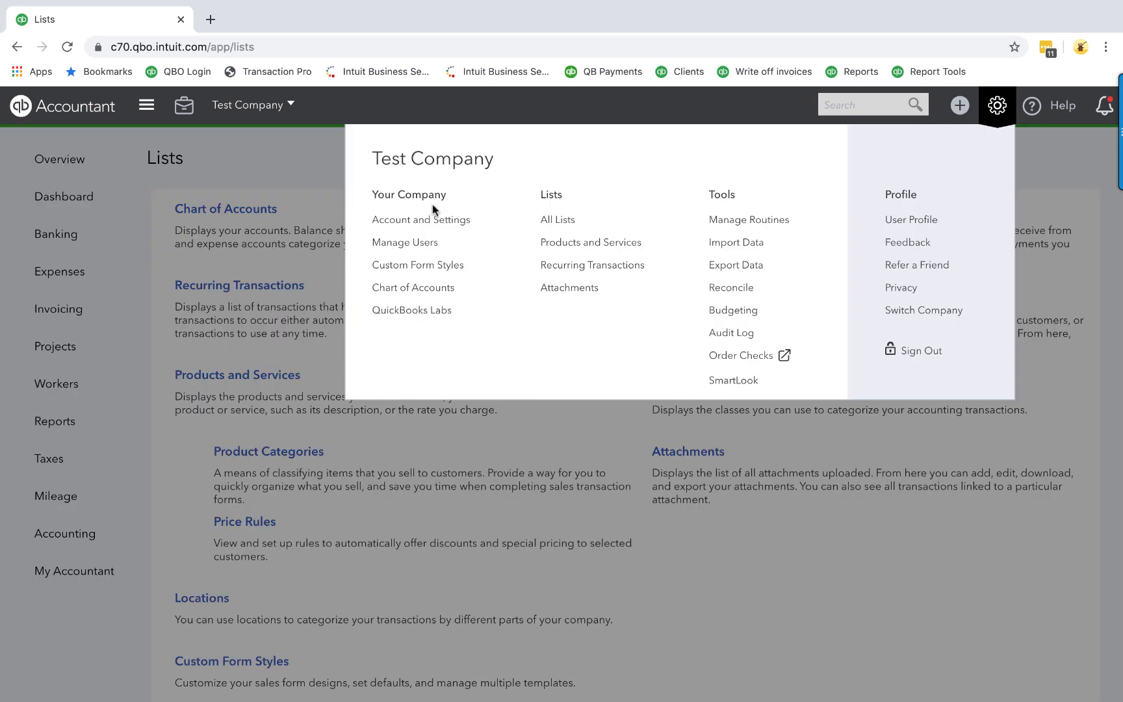
pyautogui.click(960, 106)
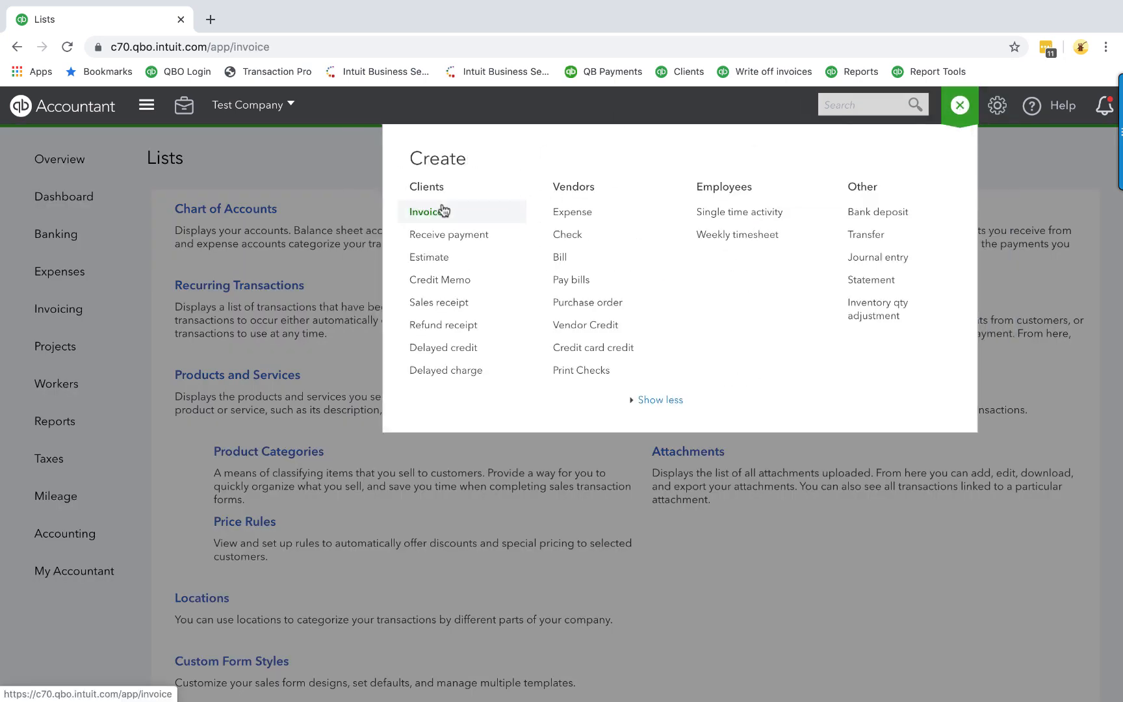
pyautogui.click(443, 210)
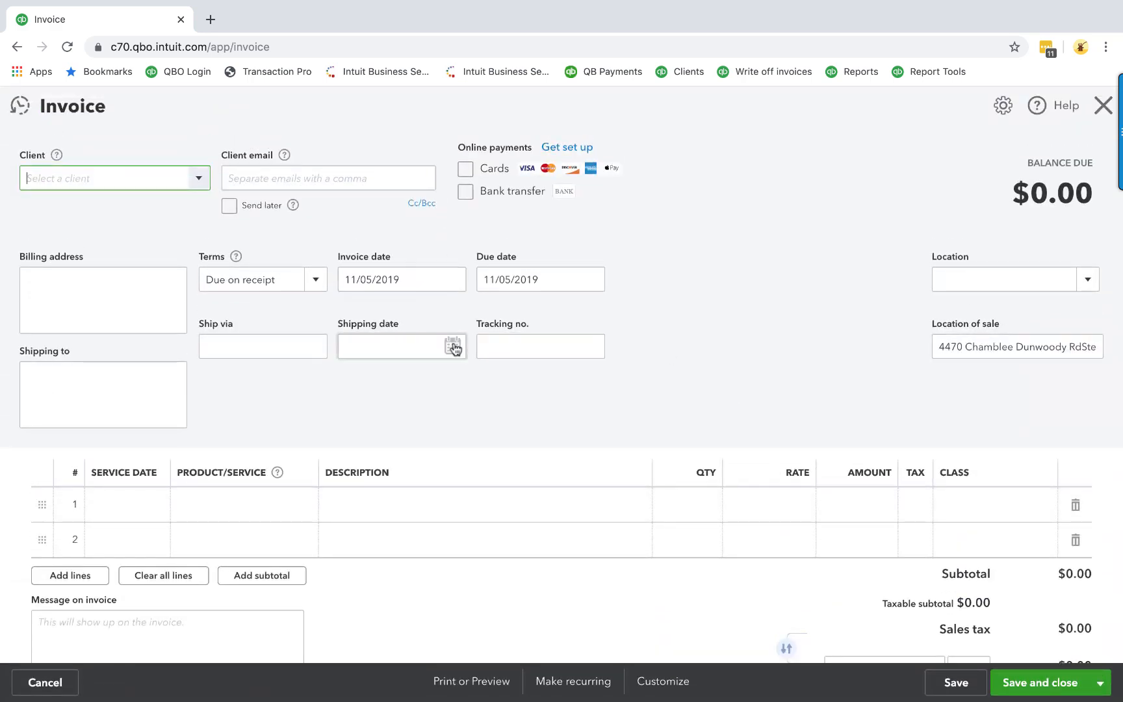
pyautogui.click(22, 111)
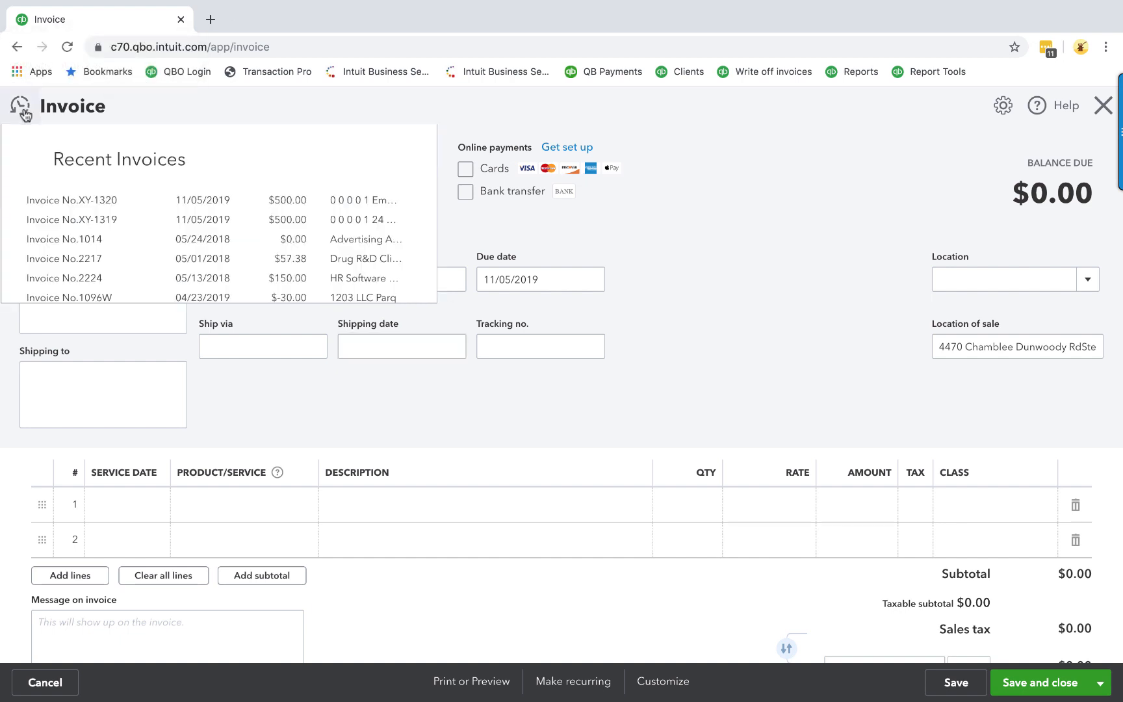
pyautogui.click(50, 199)
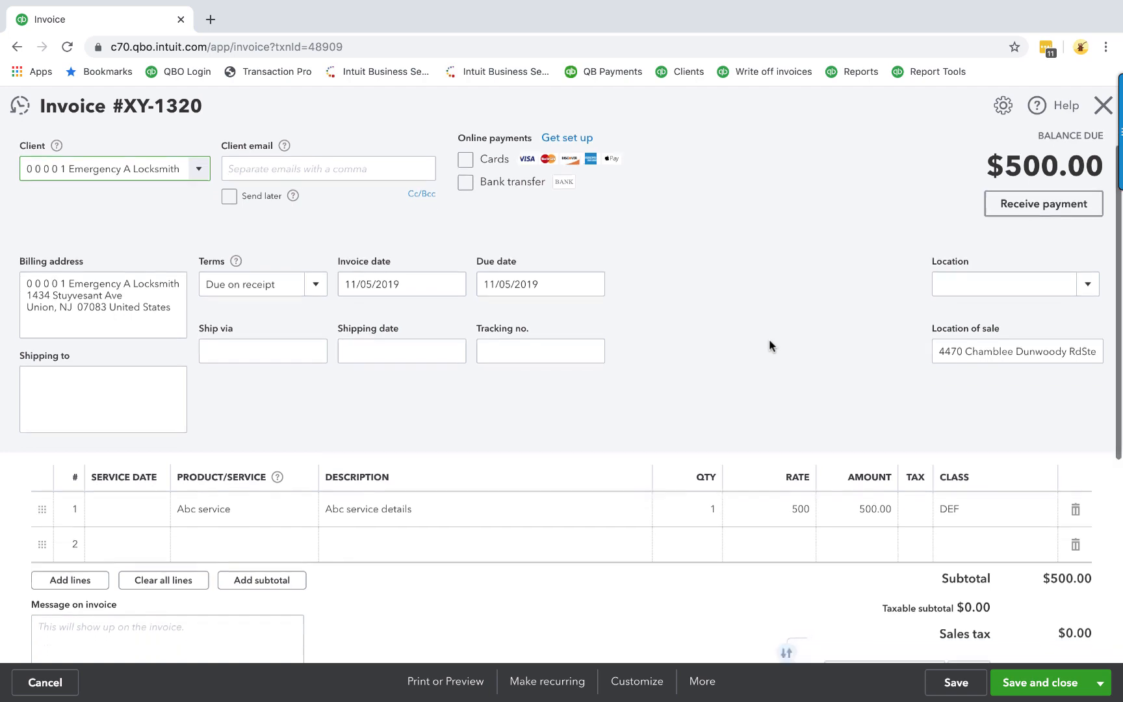
# Enter a deposit of 100 on the invoice and review the payment fields above its product lines.
pyautogui.scroll(-5, 769, 340)
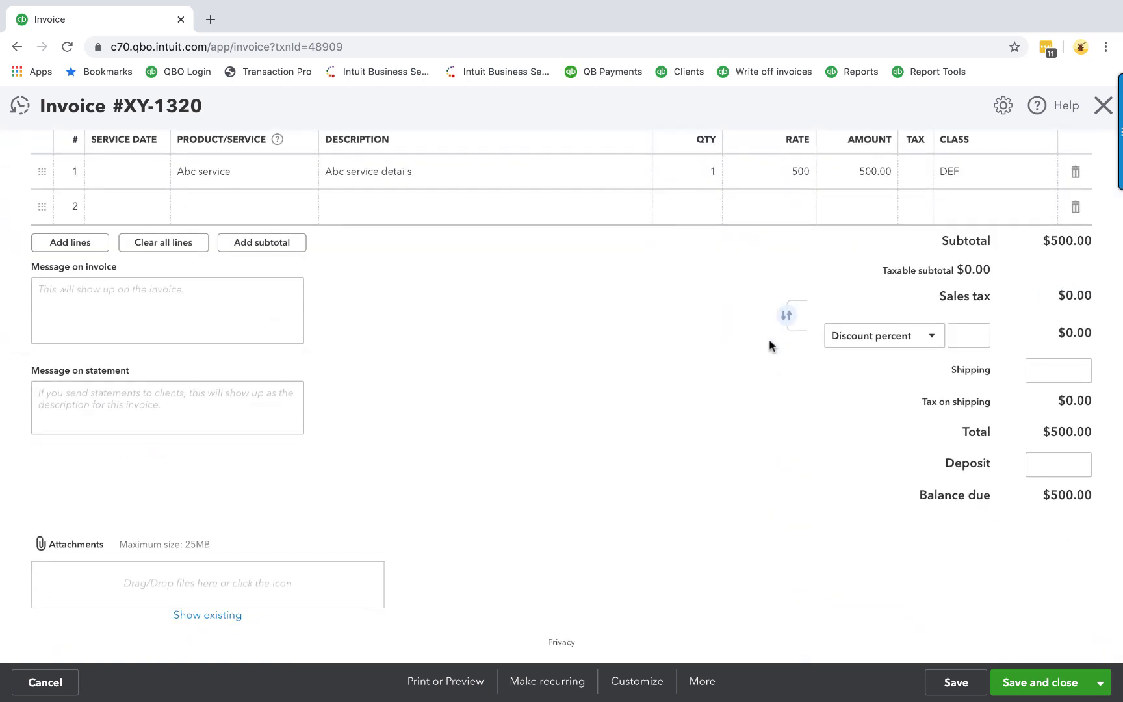
pyautogui.click(1076, 469)
pyautogui.write('100')
pyautogui.press('Tab')
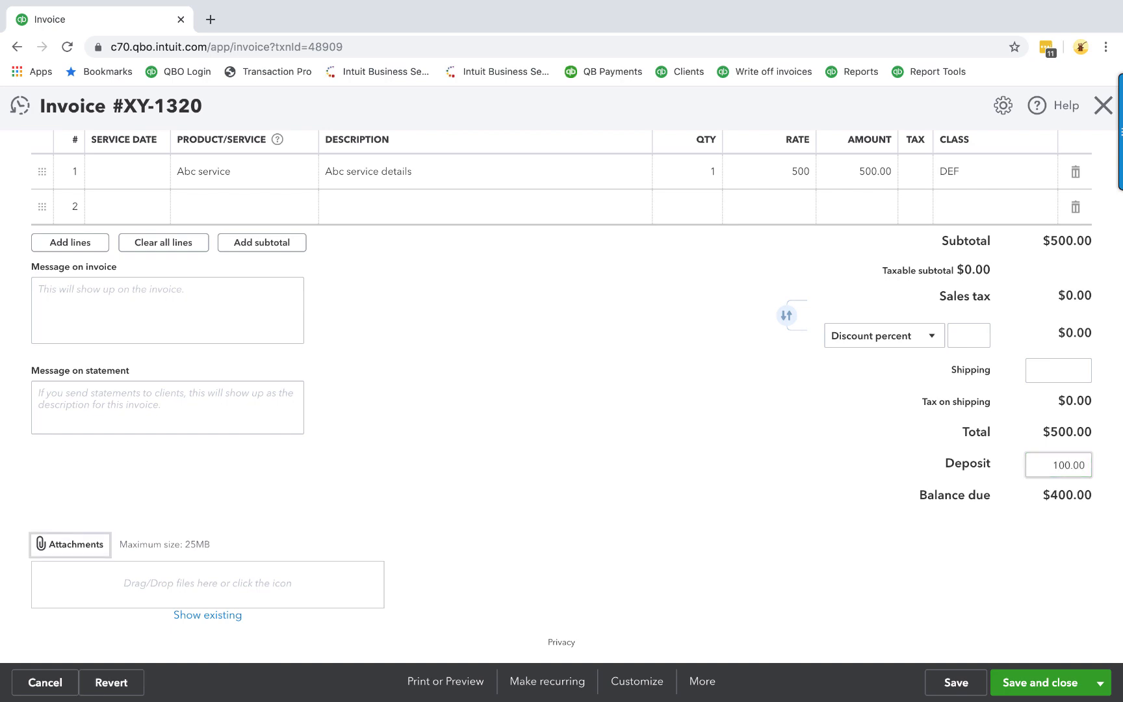
pyautogui.scroll(5, 646, 386)
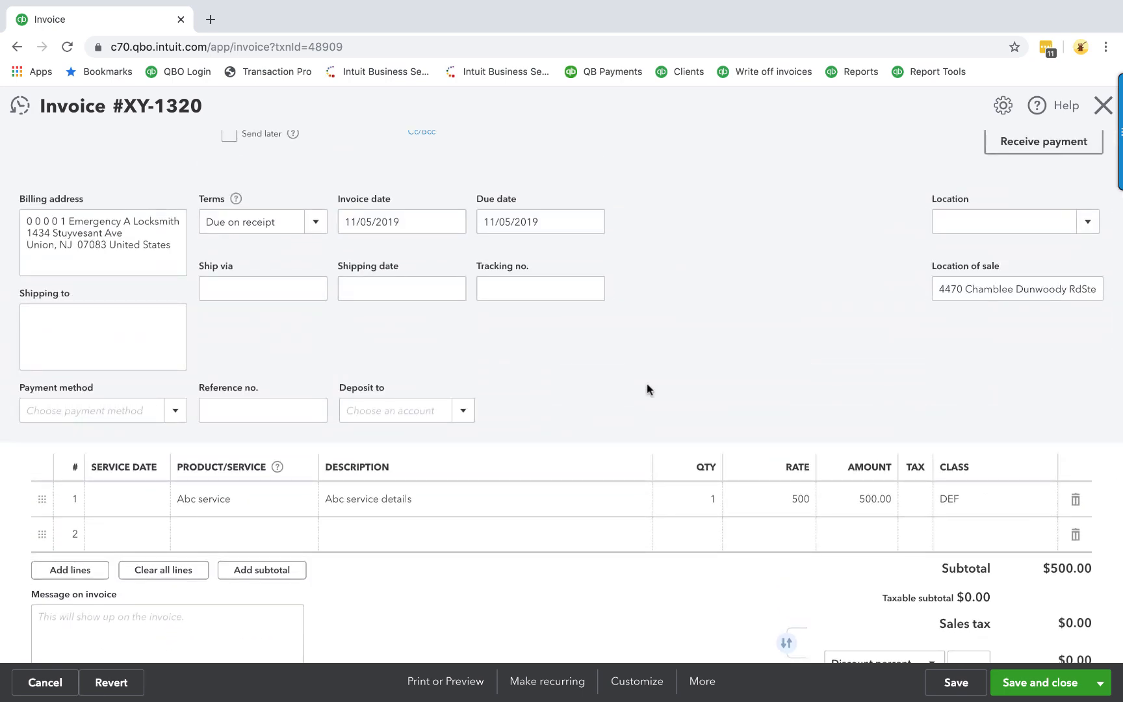
# Review the invoice's Deposit to field, clear the deposit amount, and check the area above the product lines.
pyautogui.scroll(-4, 646, 389)
pyautogui.scroll(1, 432, 271)
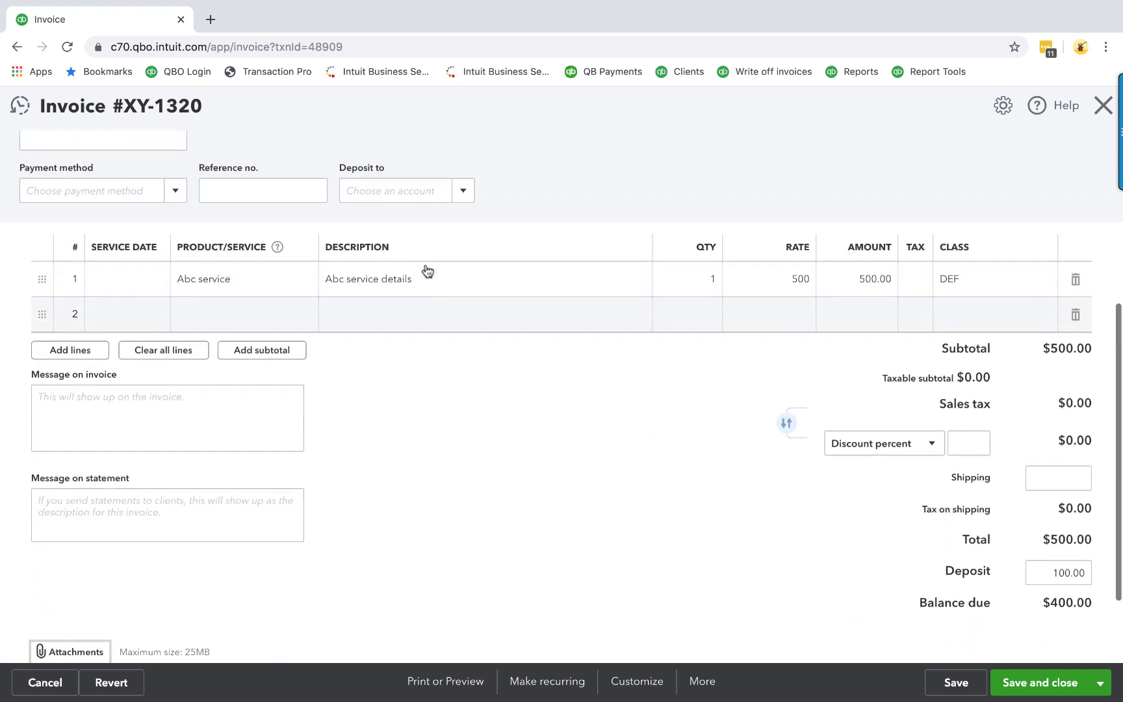
pyautogui.click(454, 236)
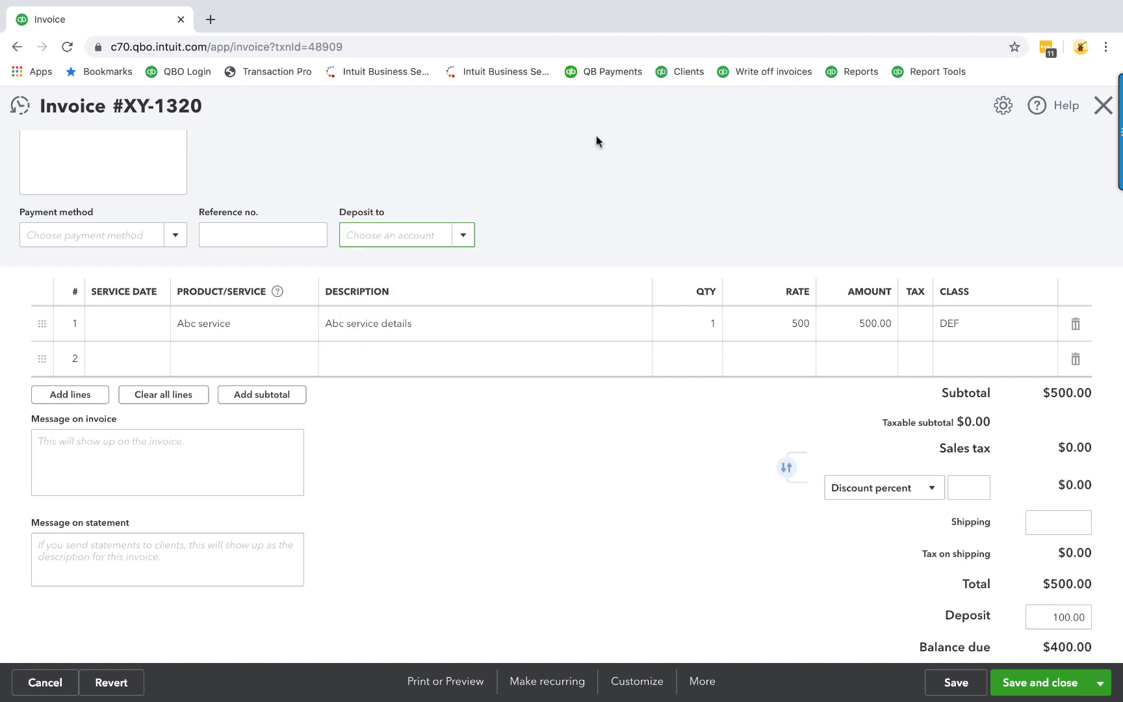
pyautogui.scroll(4, 596, 140)
pyautogui.scroll(-6, 990, 564)
pyautogui.click(1043, 459)
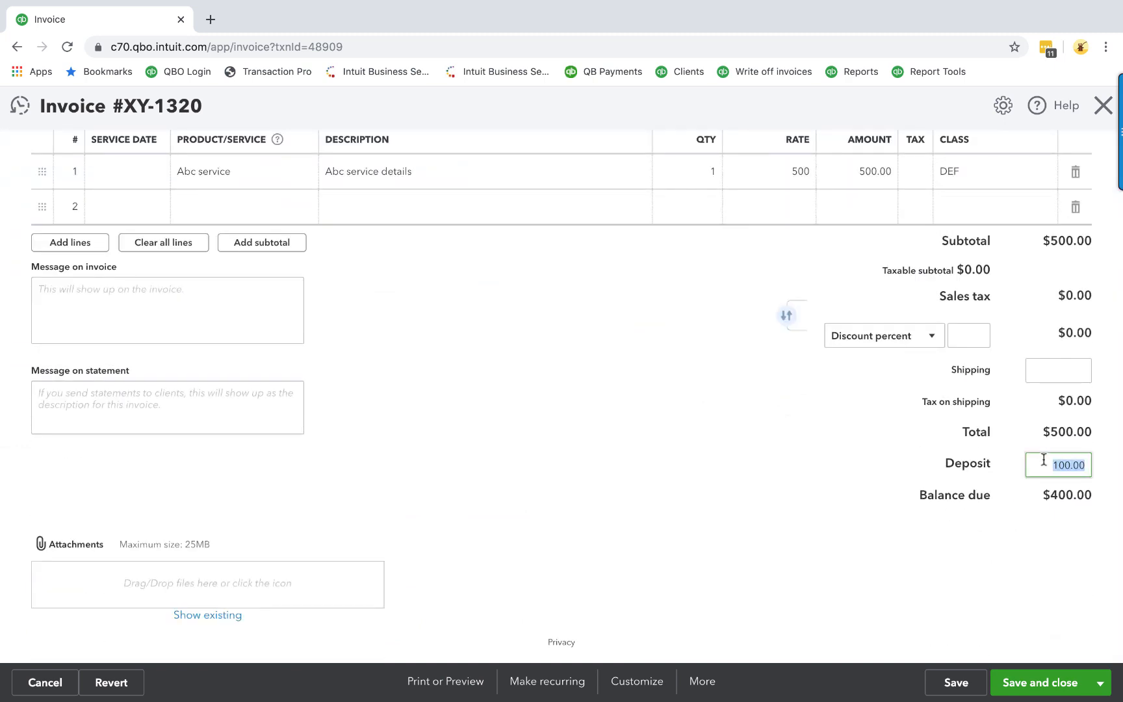
pyautogui.press('BackSpace')
pyautogui.press('Tab')
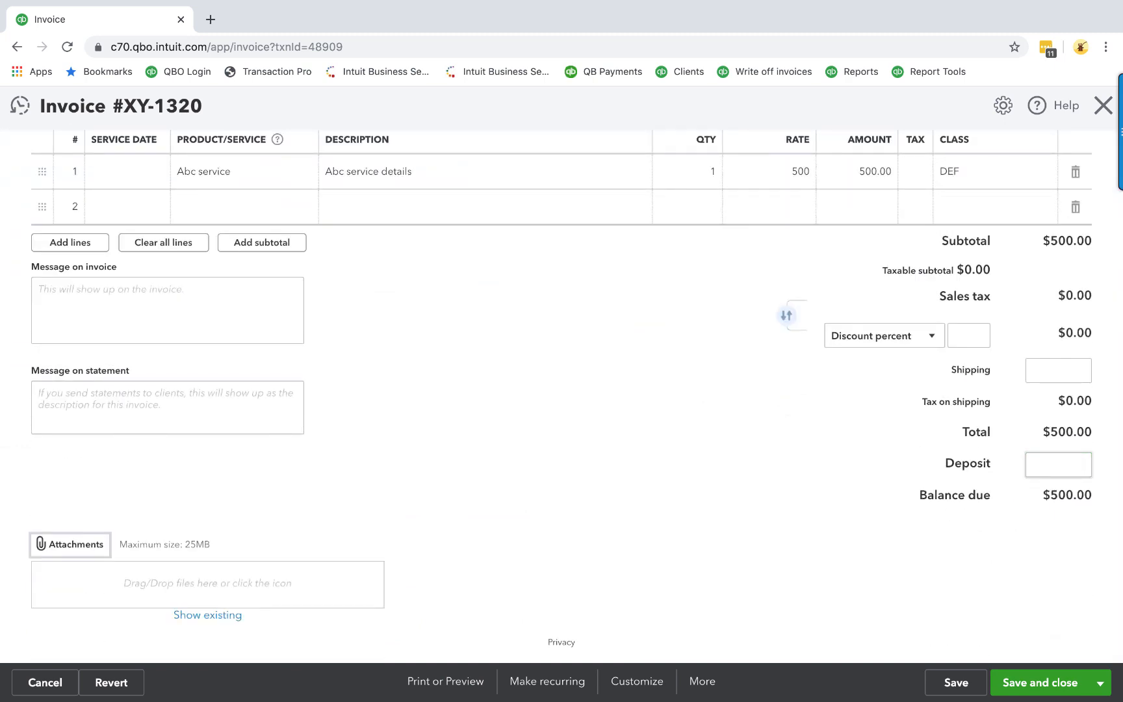
pyautogui.scroll(4, 511, 273)
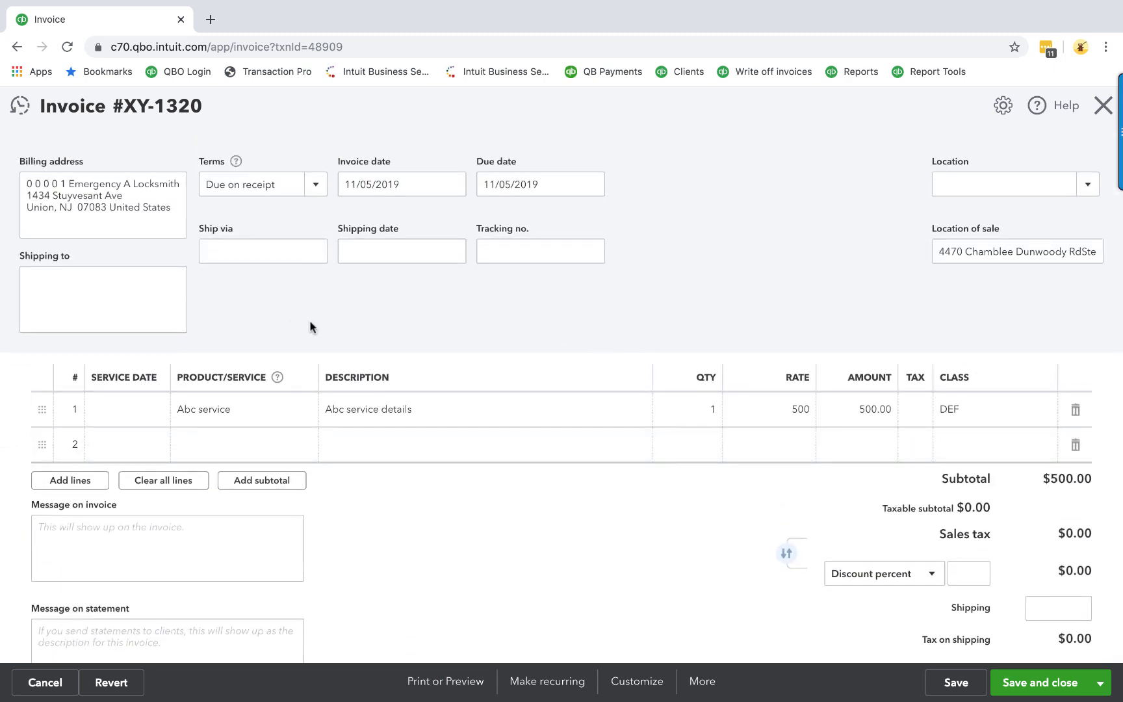
# Enter a deposit of 100 on the invoice again and compare the payment fields above the product lines.
pyautogui.scroll(-2, 311, 323)
pyautogui.click(1047, 555)
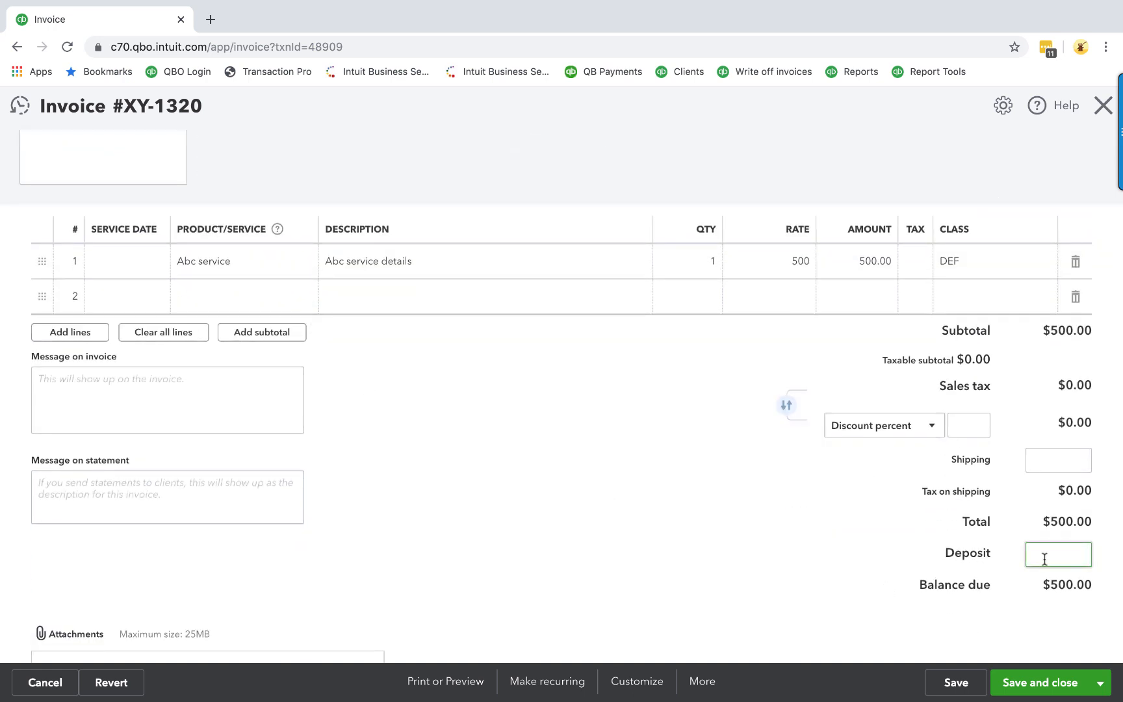
pyautogui.write('100')
pyautogui.scroll(1, 306, 348)
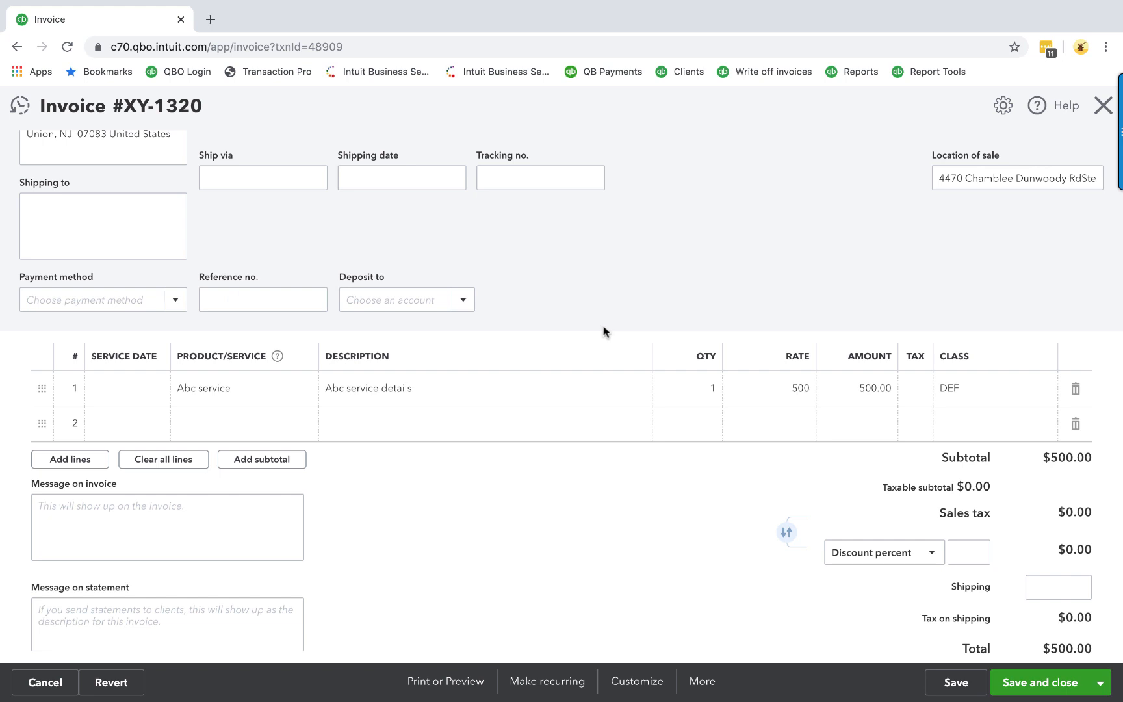
pyautogui.scroll(-1, 602, 331)
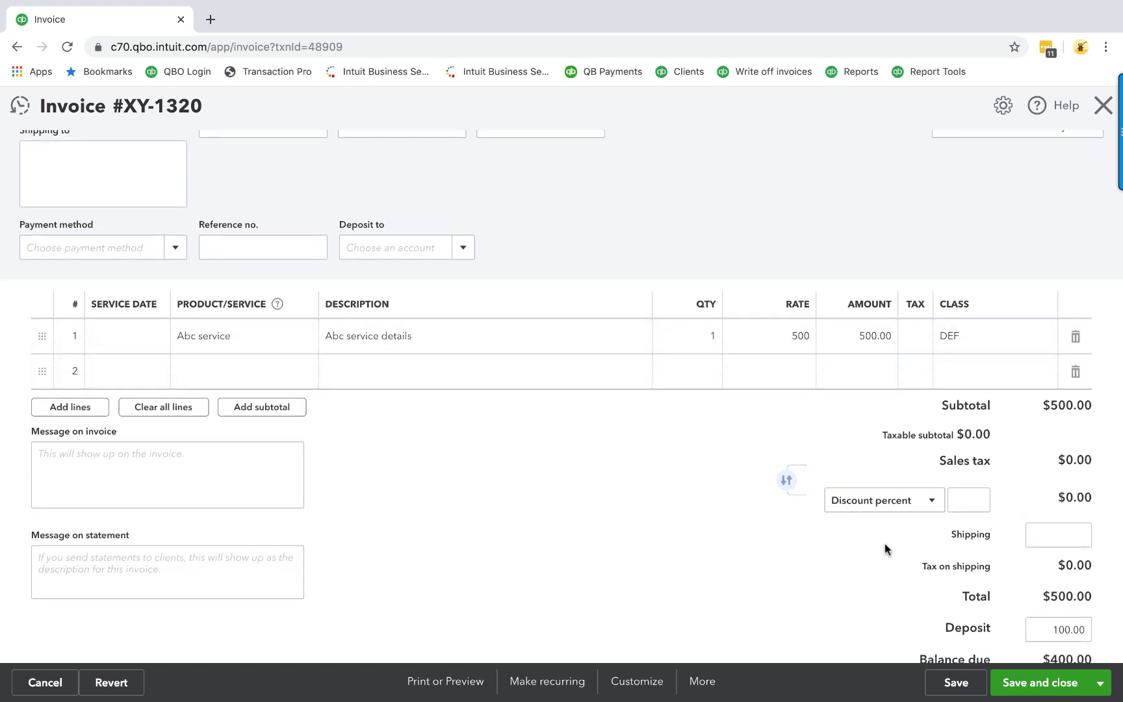
# Go to the invoice's discount percent field and add the Discount item as the second product line.
pyautogui.click(965, 505)
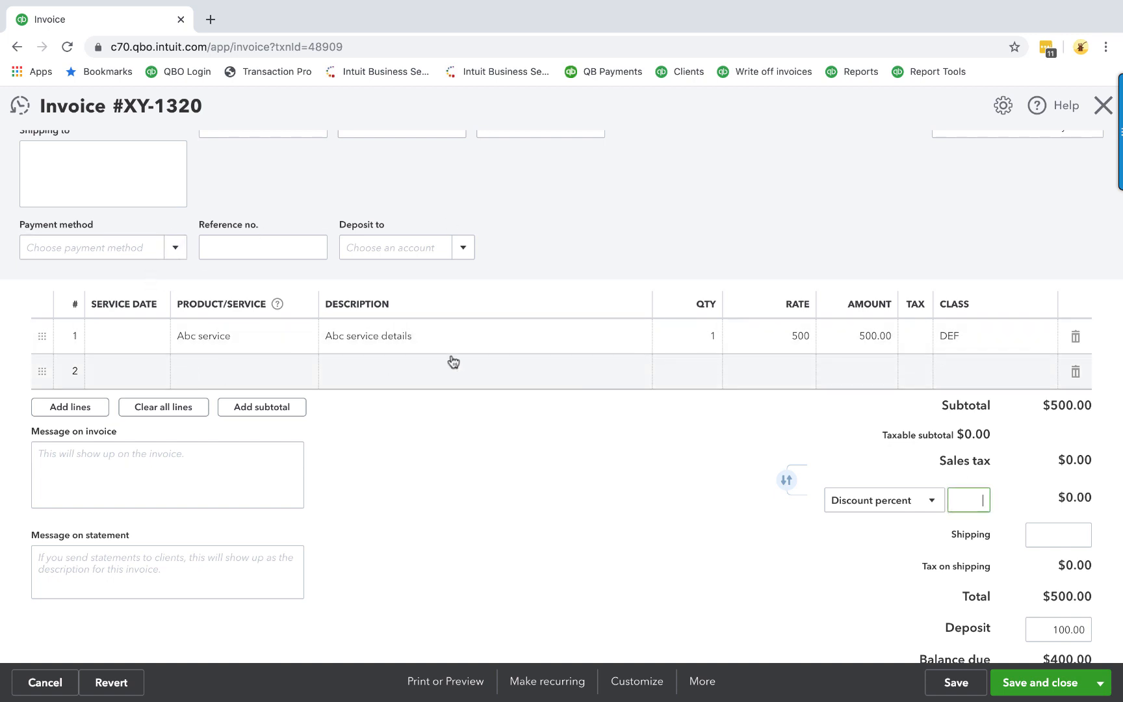
pyautogui.click(189, 375)
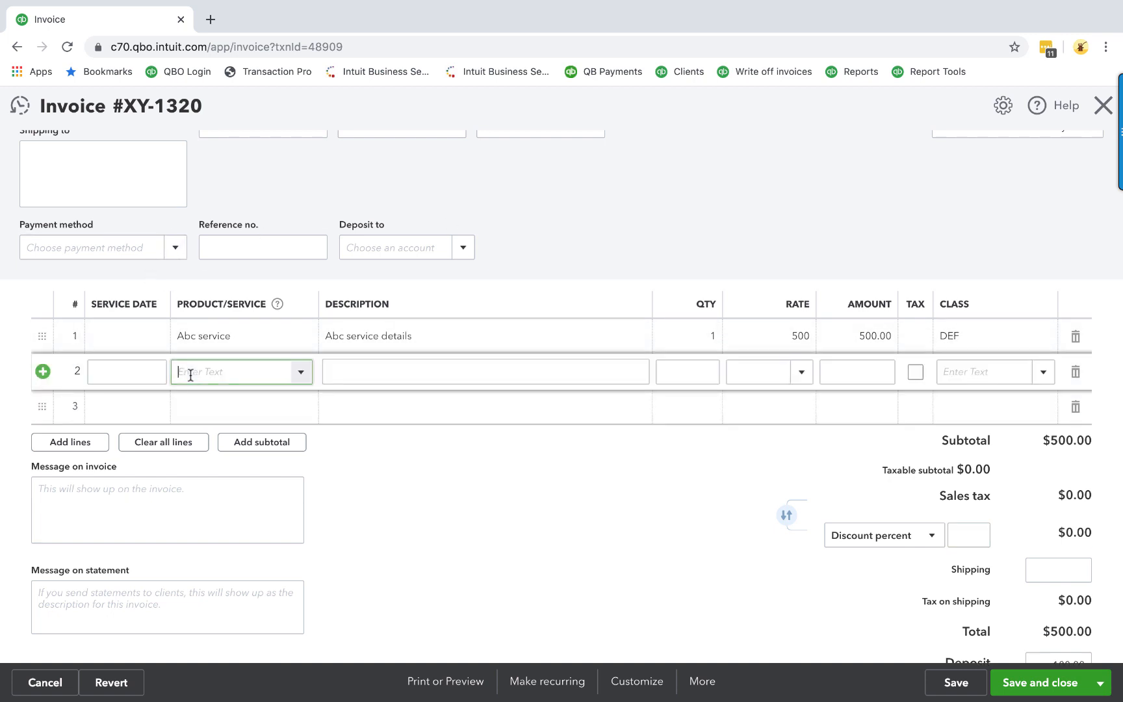
pyautogui.write('disco')
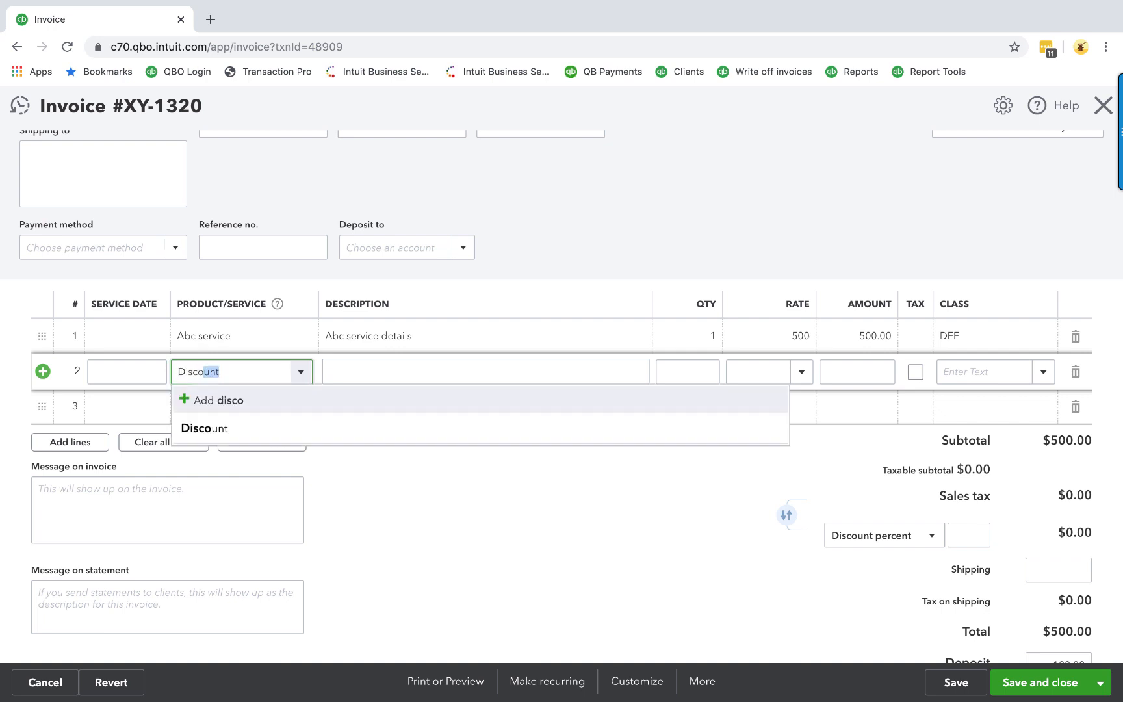
pyautogui.press('Tab')
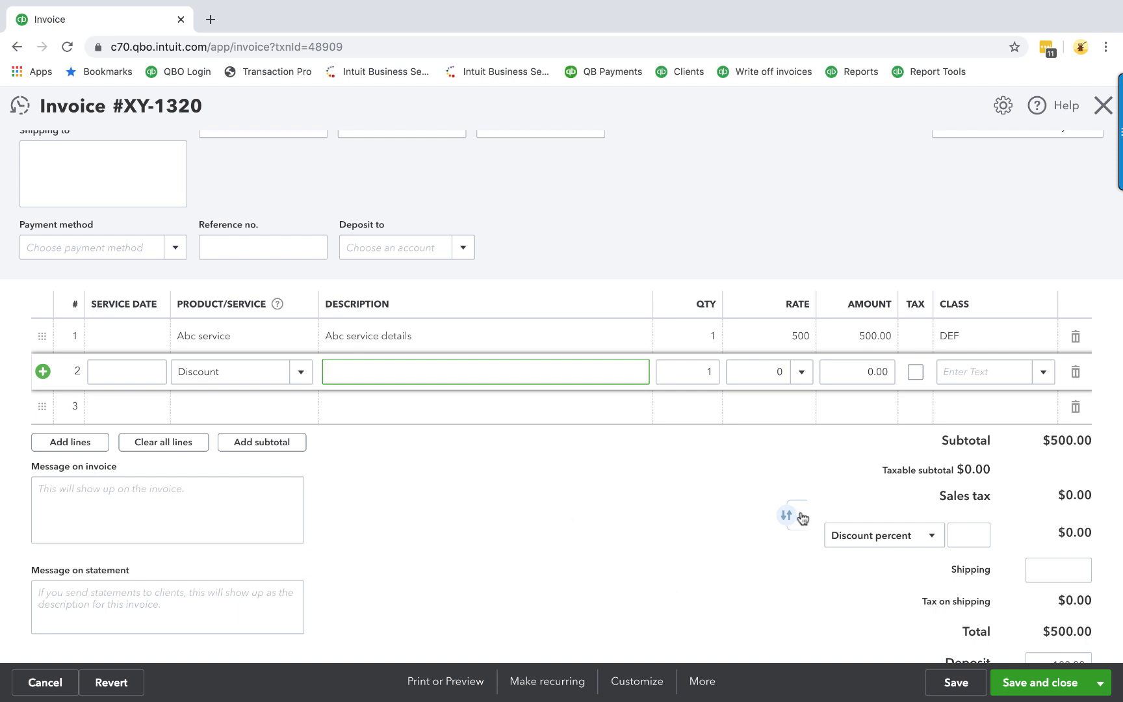
# Review the discount type choices in the invoice totals, then move the discount above the sales tax and back below it.
pyautogui.scroll(-1, 713, 515)
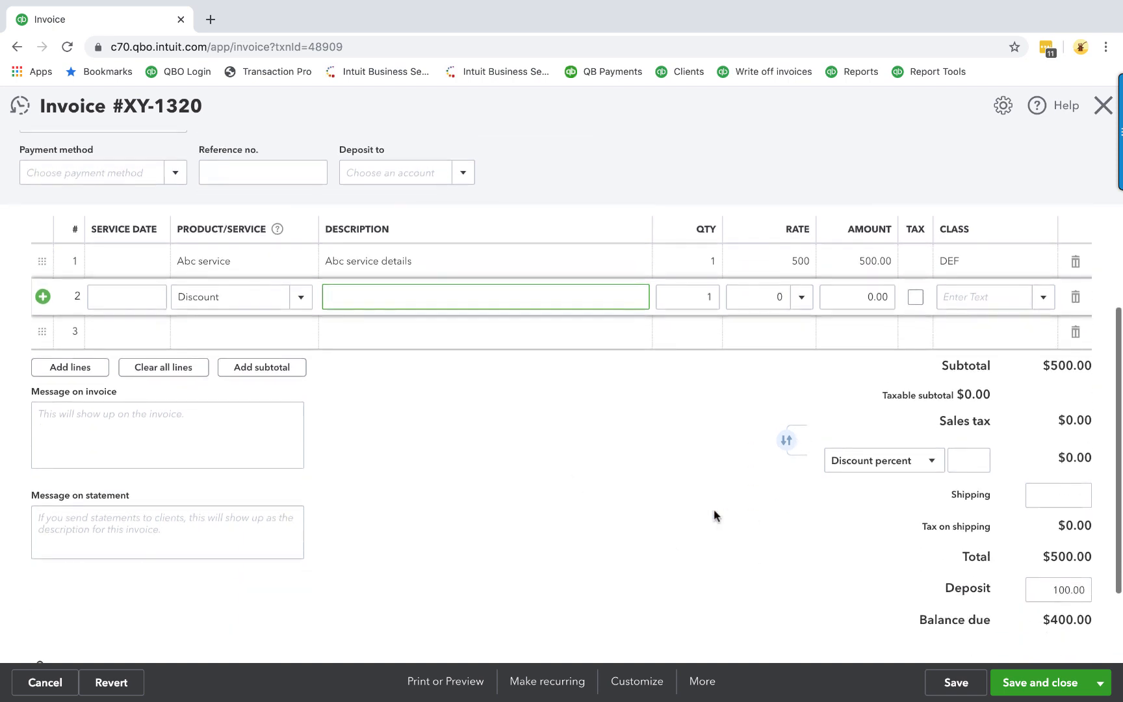
pyautogui.click(933, 463)
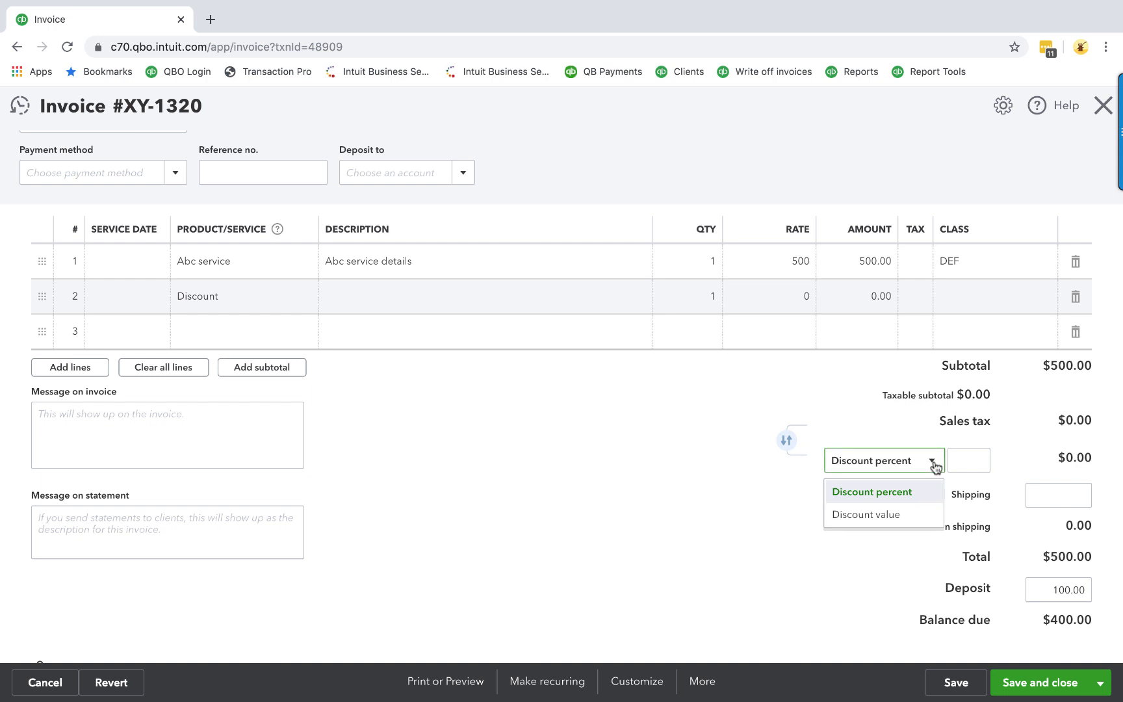
pyautogui.click(881, 429)
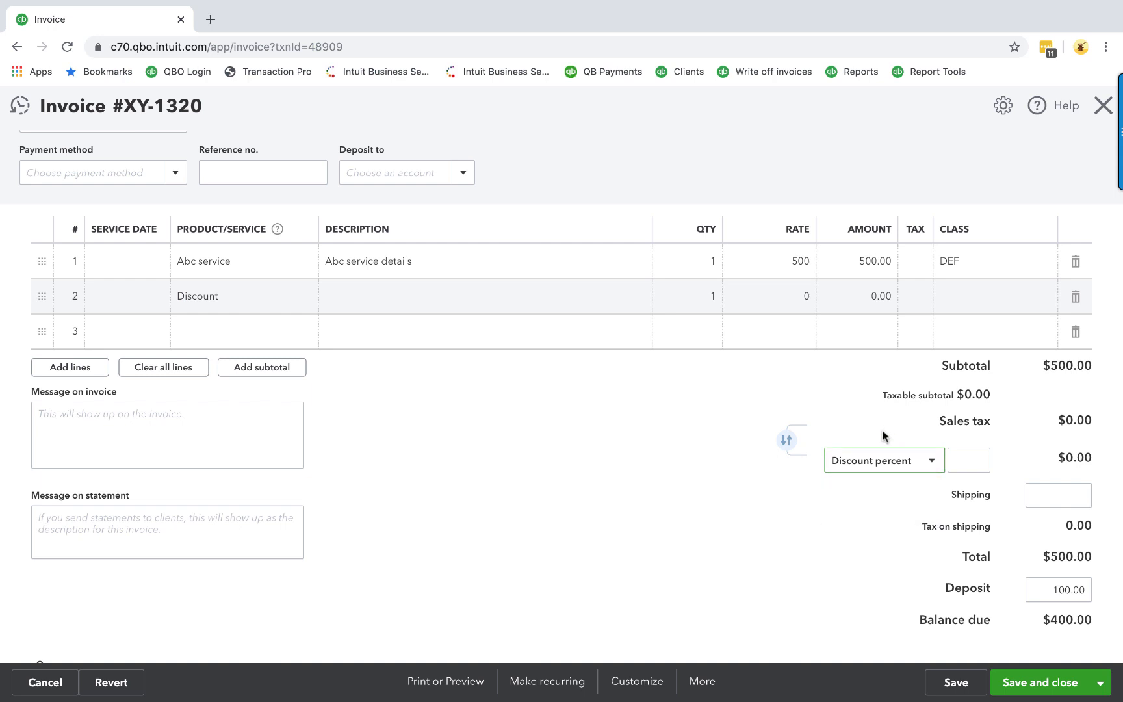
pyautogui.click(786, 442)
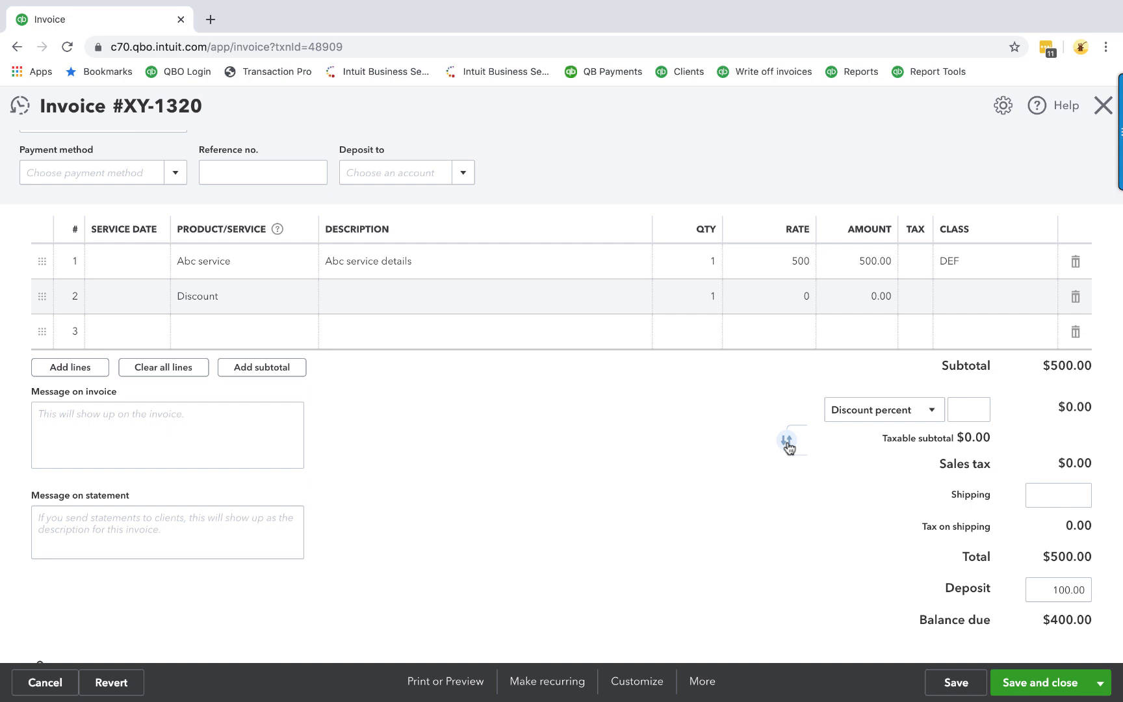
pyautogui.click(786, 442)
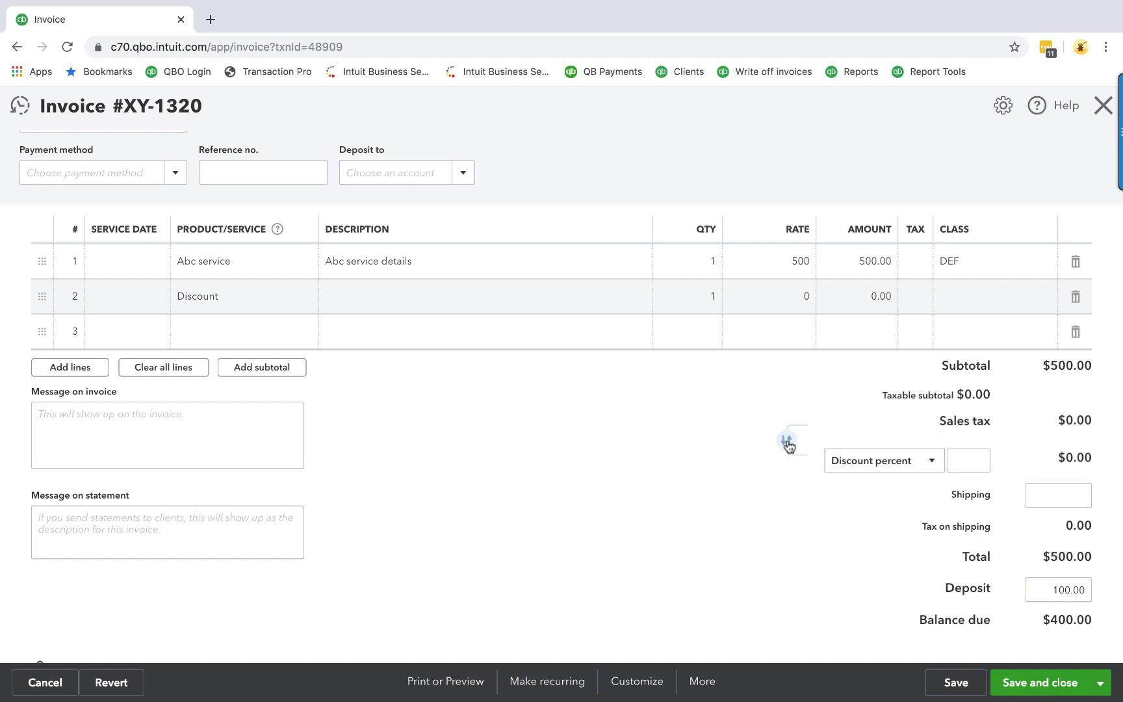
# Try a shipping charge of 500 on the invoice, then set it to 5.95.
pyautogui.click(1065, 497)
pyautogui.write('100')
pyautogui.press('BackSpace')
pyautogui.press('BackSpace')
pyautogui.write('50')
pyautogui.press('BackSpace')
pyautogui.press('BackSpace')
pyautogui.press('BackSpace')
pyautogui.write('500')
pyautogui.press('Tab')
pyautogui.hotkey('shift', 'Tab')
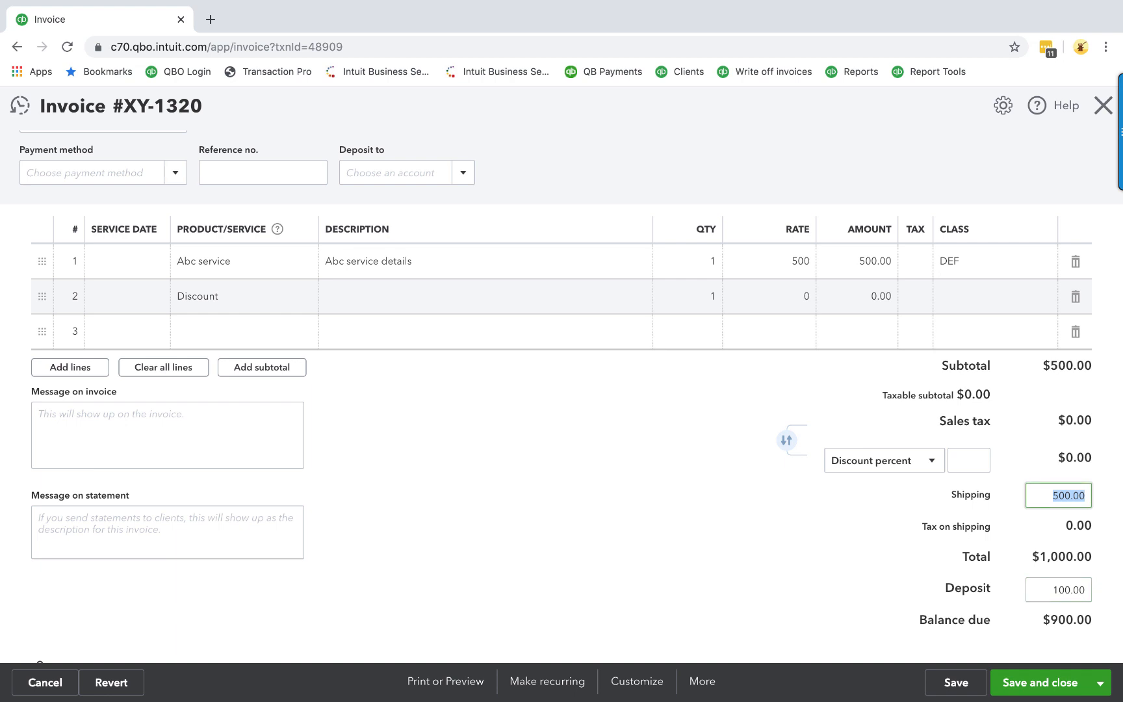
pyautogui.write('5.95')
pyautogui.press('Tab')
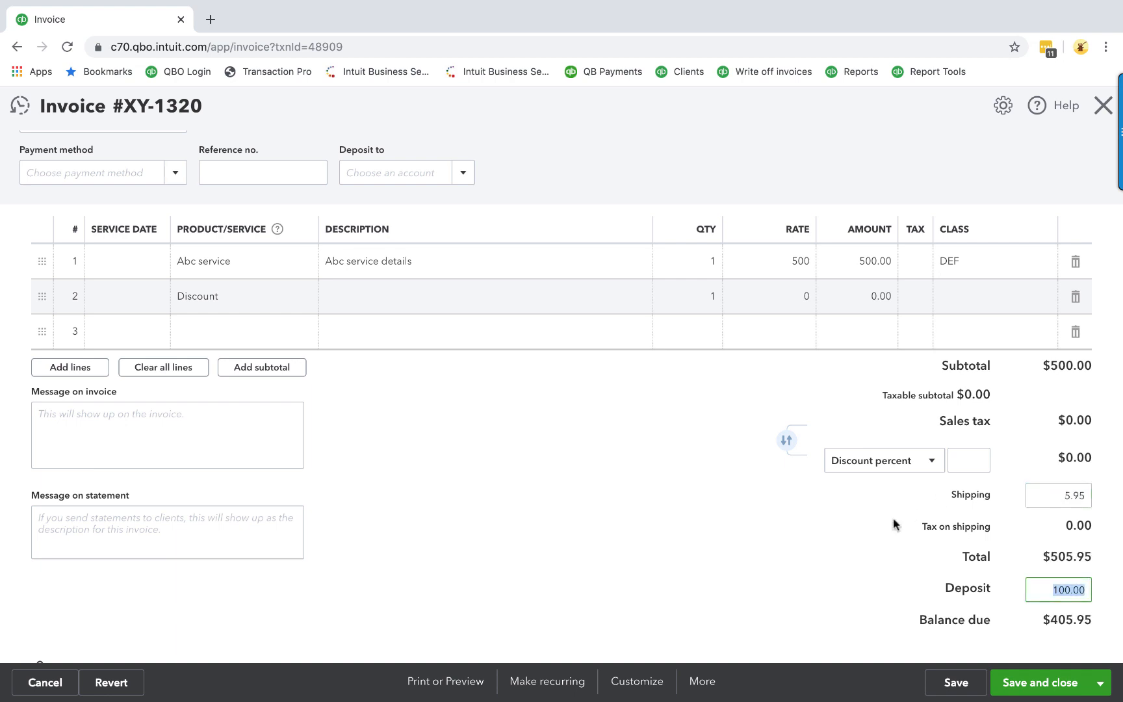
pyautogui.click(837, 540)
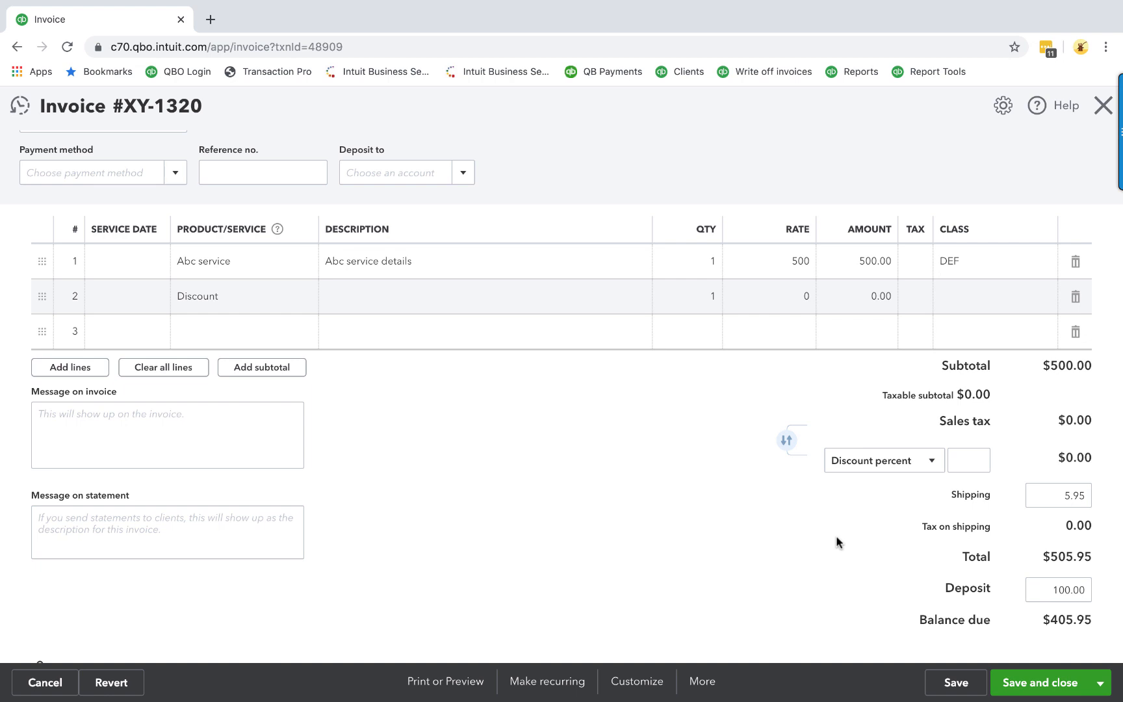
# Close the invoice and leave it without saving the changes.
pyautogui.scroll(-2, 1039, 463)
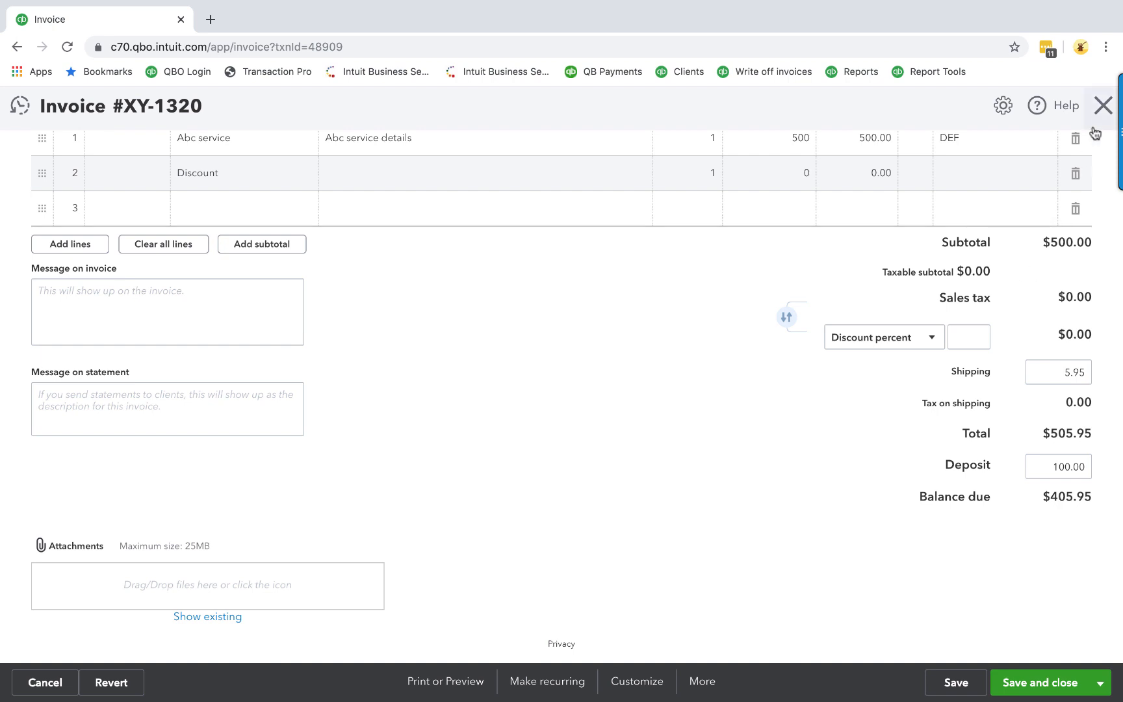
pyautogui.click(1103, 106)
pyautogui.click(475, 416)
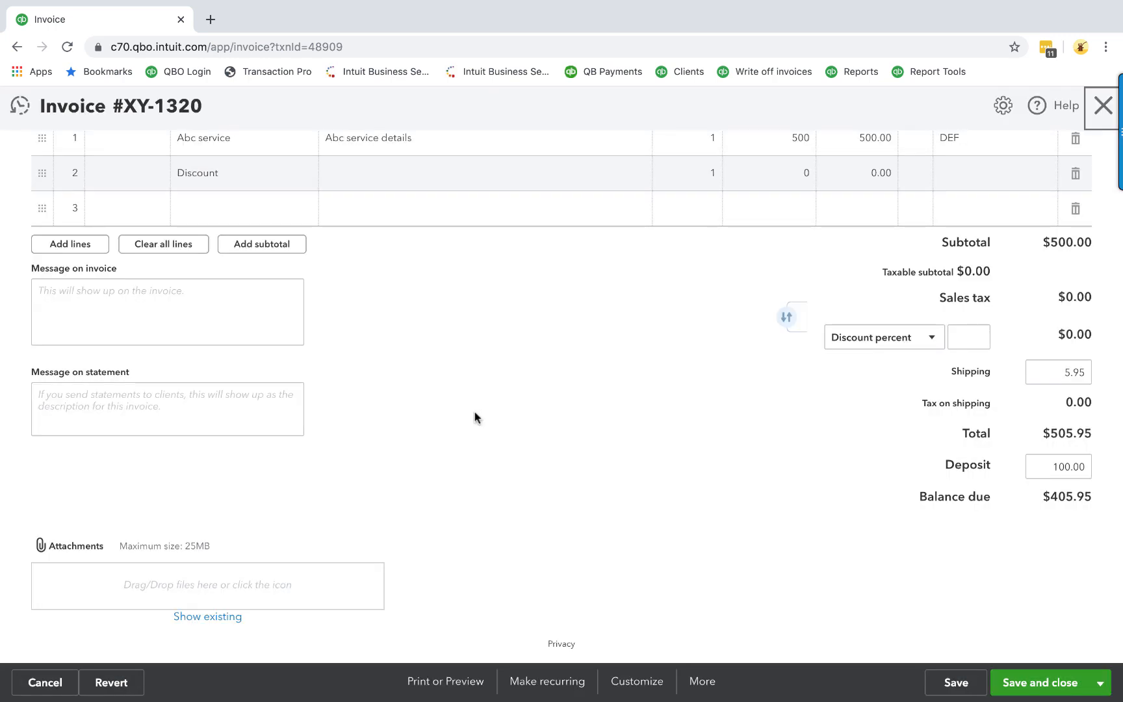
pyautogui.click(1103, 105)
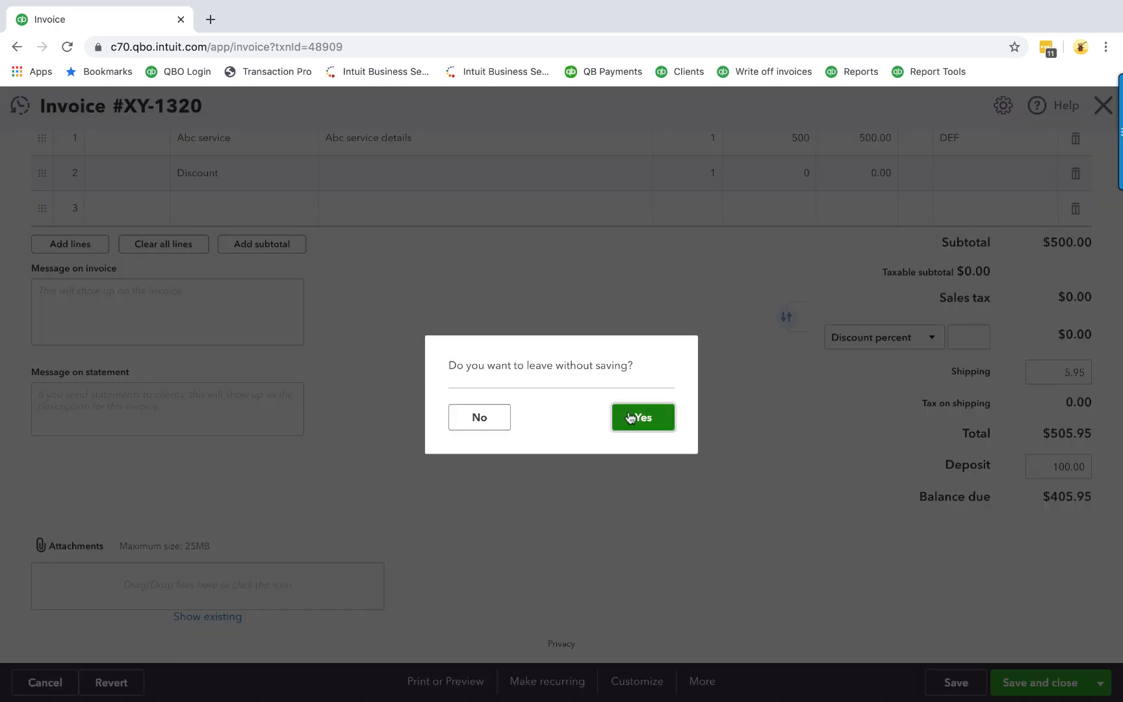
pyautogui.click(487, 423)
pyautogui.click(20, 676)
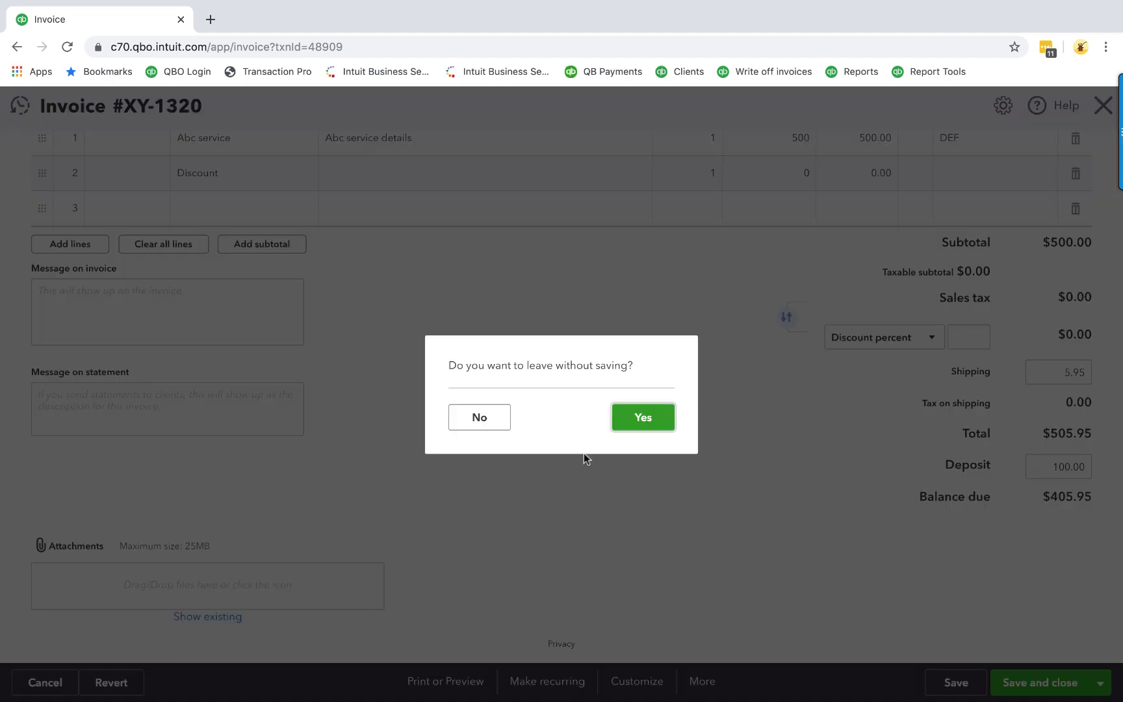
pyautogui.click(621, 419)
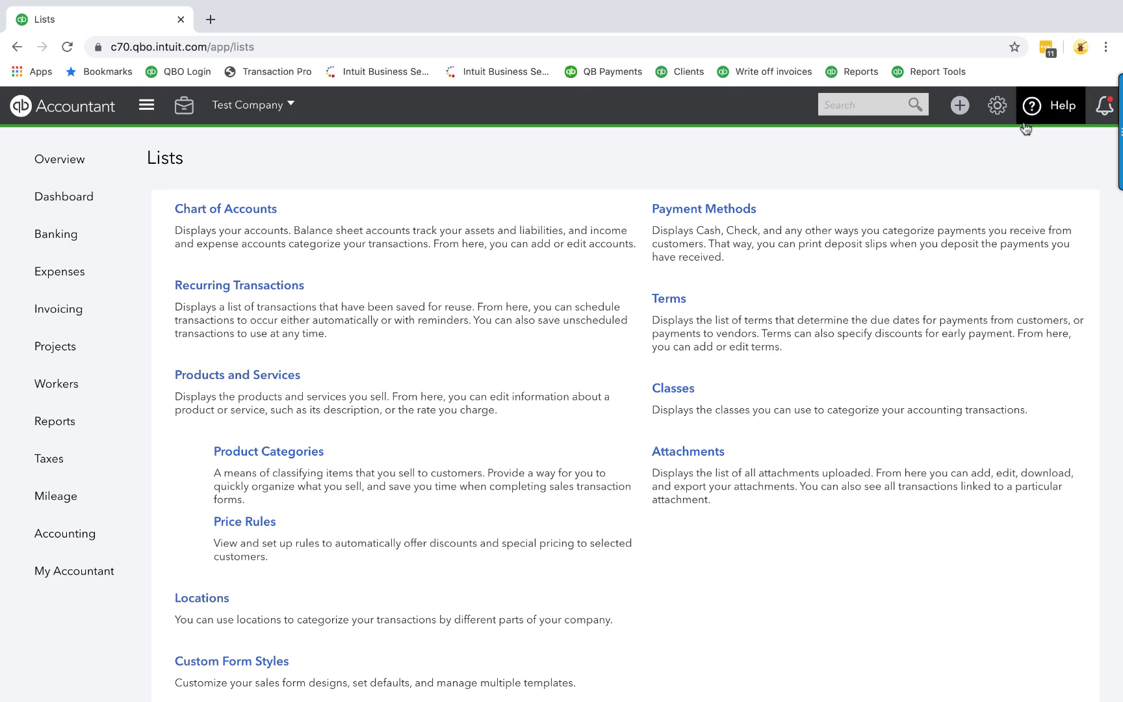
# Start a new sales receipt form and open the recent receipt dated 10/01/2019 for Consulting Client.
pyautogui.click(959, 105)
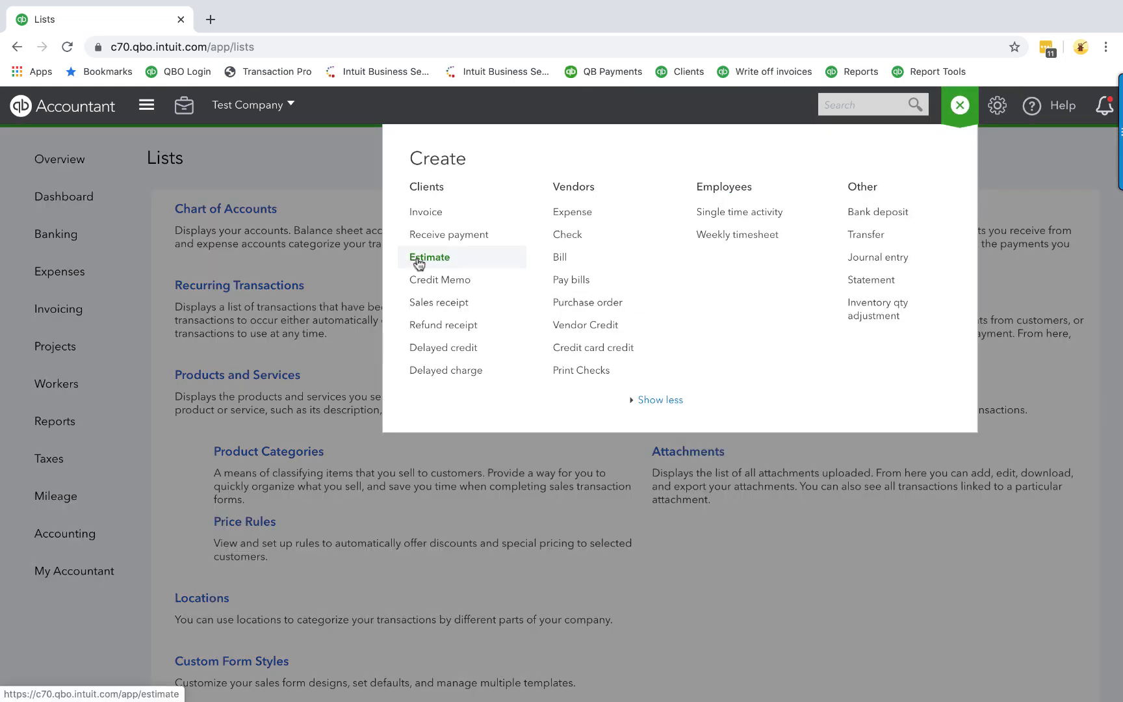
pyautogui.click(422, 300)
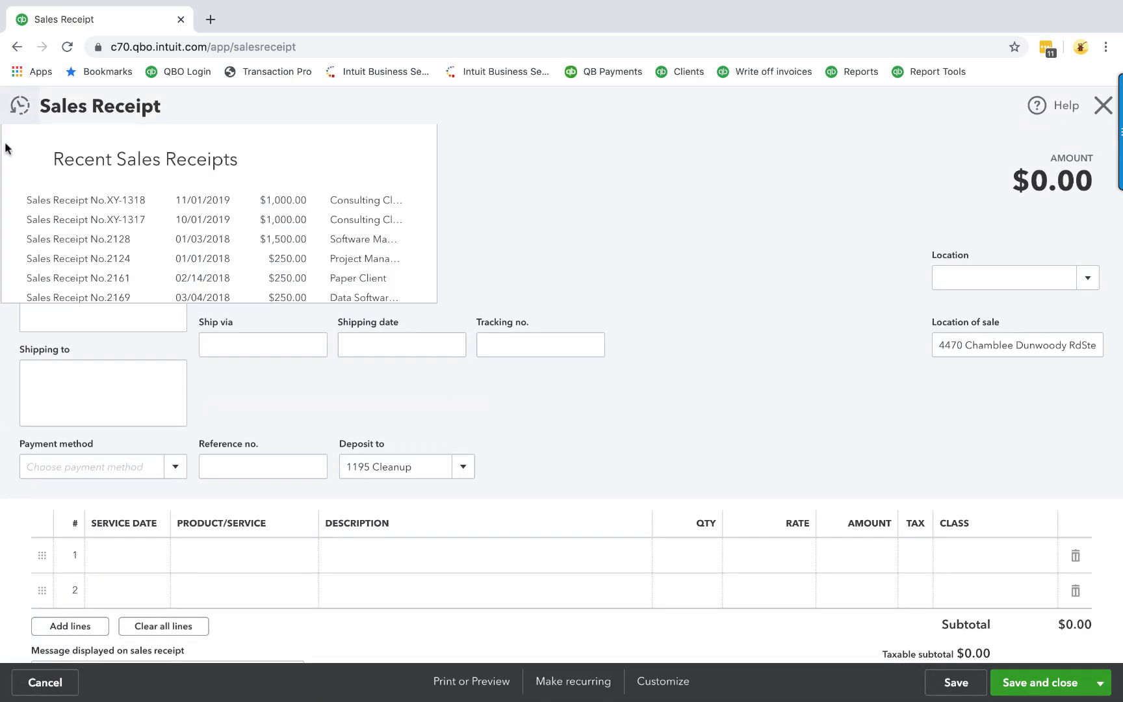
pyautogui.click(65, 217)
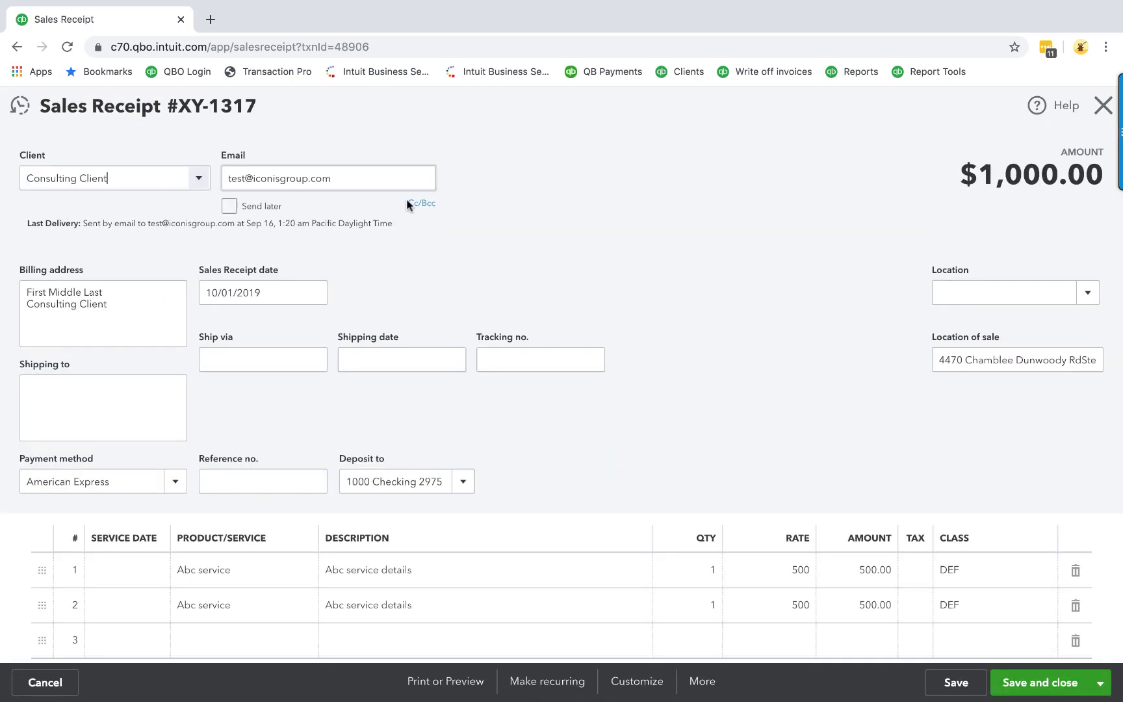
# Review the Tip field in the sales receipt's totals and close the receipt without entering a tip.
pyautogui.scroll(-3, 609, 282)
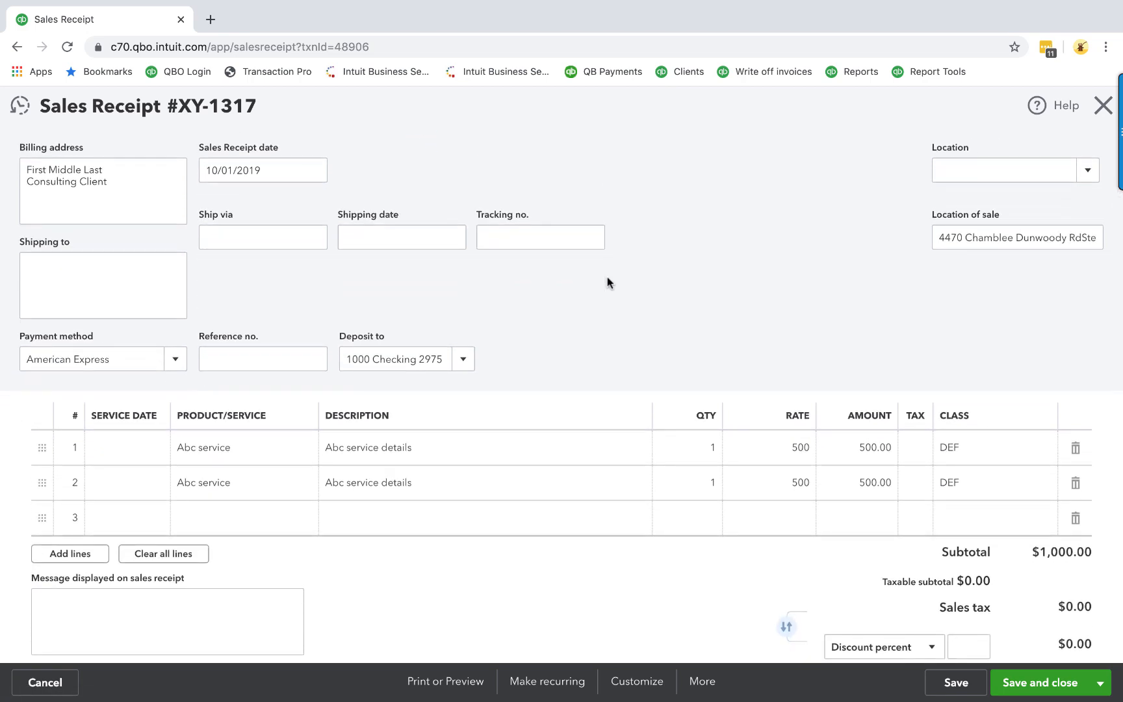
pyautogui.scroll(-5, 609, 282)
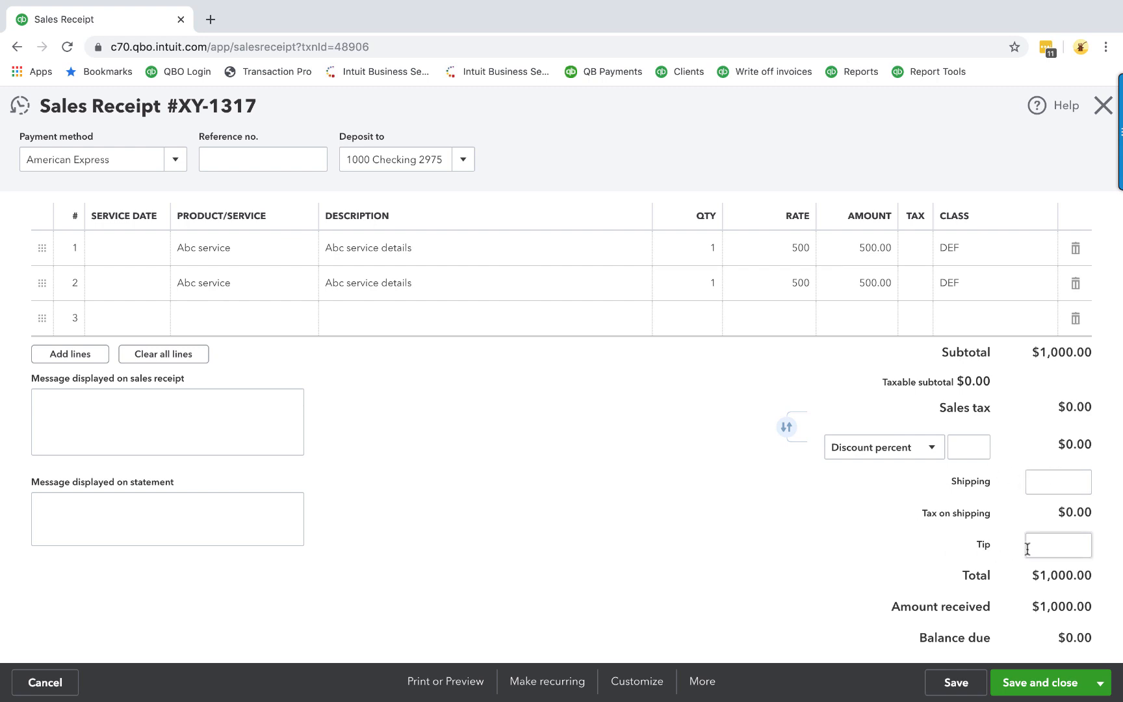
pyautogui.click(1048, 544)
pyautogui.scroll(-1, 1049, 544)
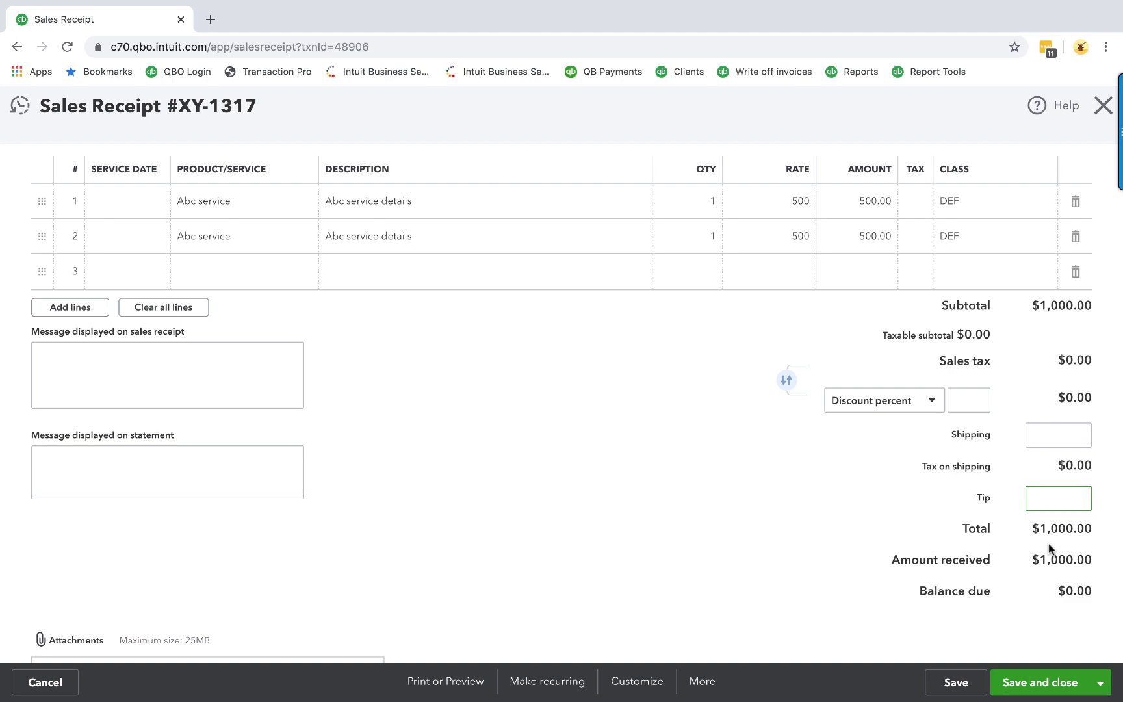
pyautogui.click(986, 97)
pyautogui.click(1103, 105)
# Open the Sales section of the account settings and go to the Products and services options.
pyautogui.click(960, 105)
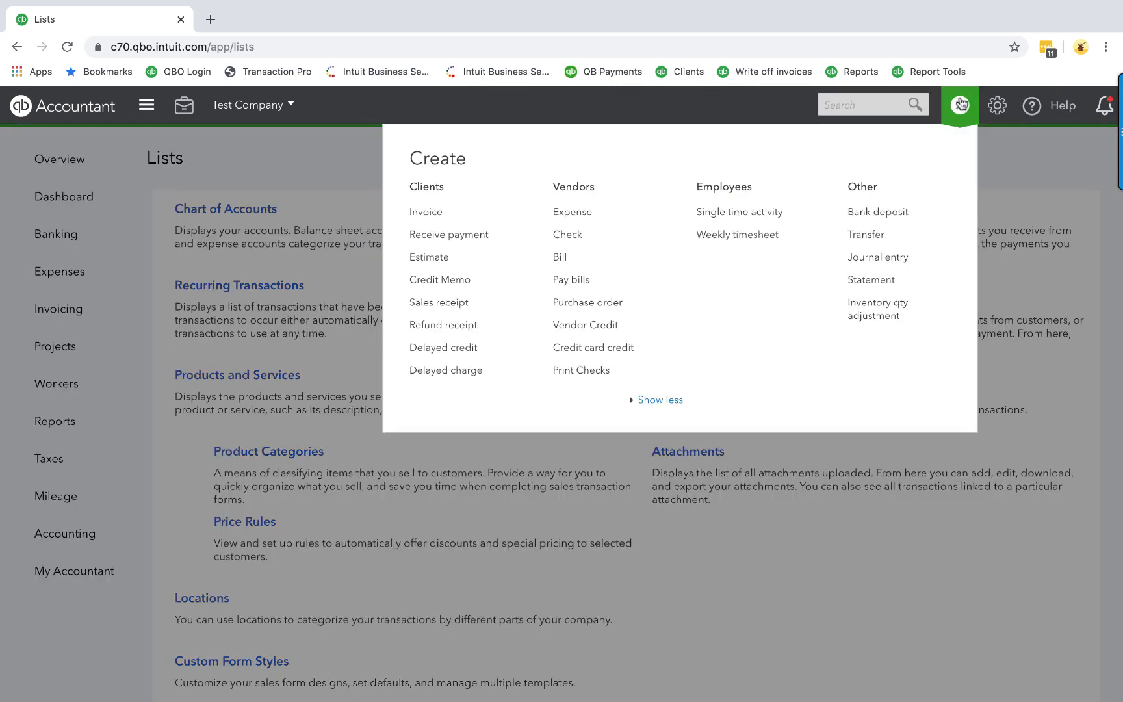
pyautogui.click(996, 105)
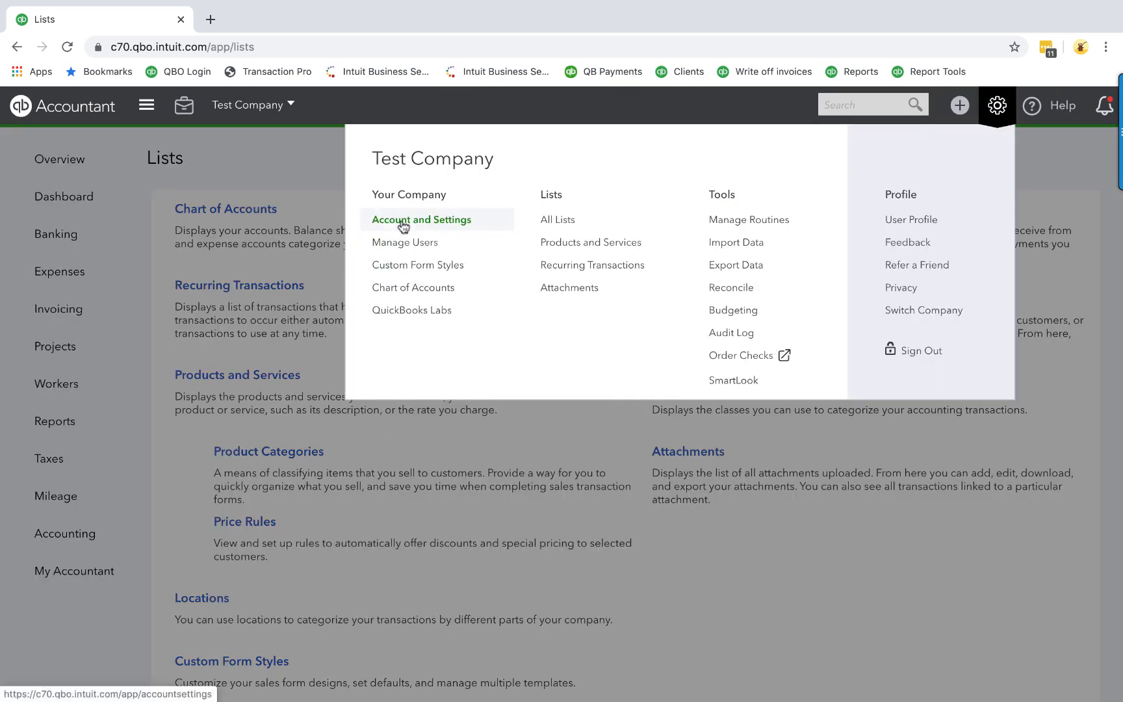
pyautogui.click(402, 223)
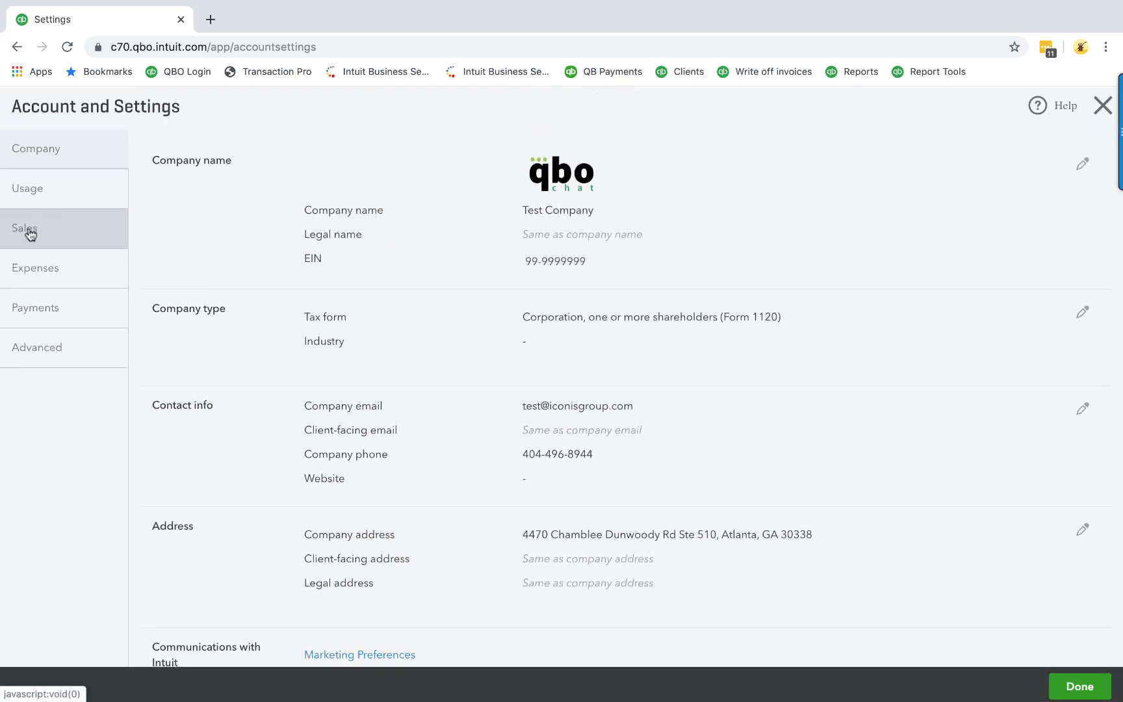
pyautogui.click(30, 234)
pyautogui.scroll(-3, 930, 355)
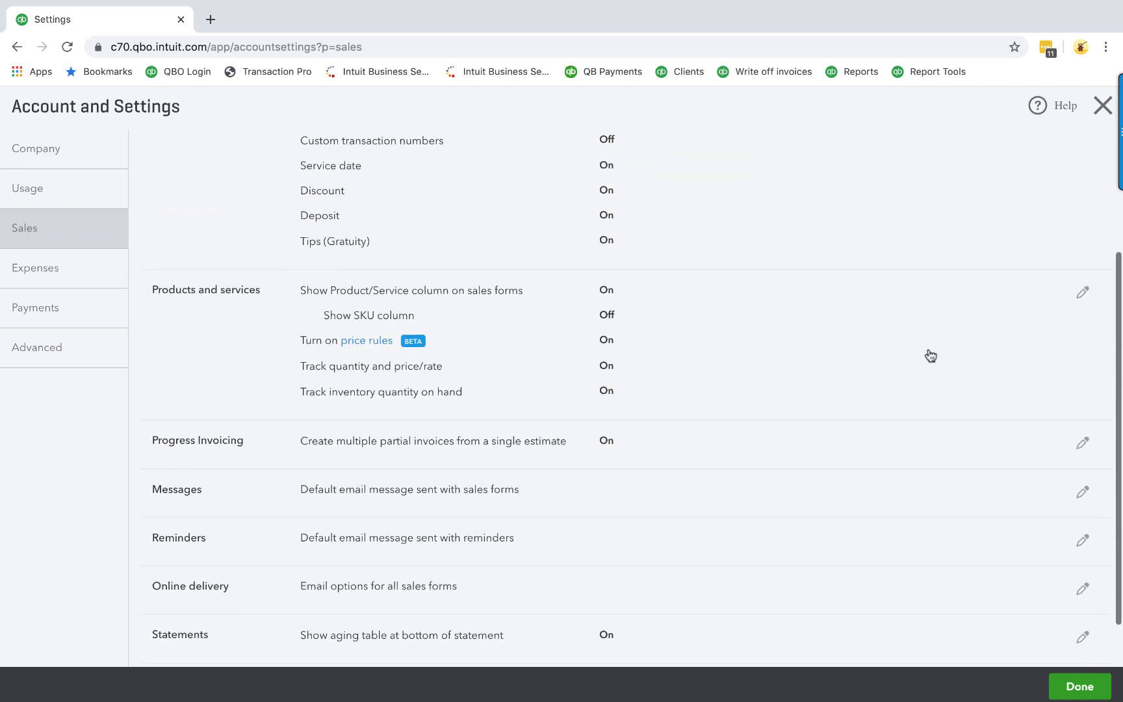
# Try toggling the quantity and inventory tracking options under Products and services, then discard the changes while opening Progress Invoicing.
pyautogui.click(1083, 294)
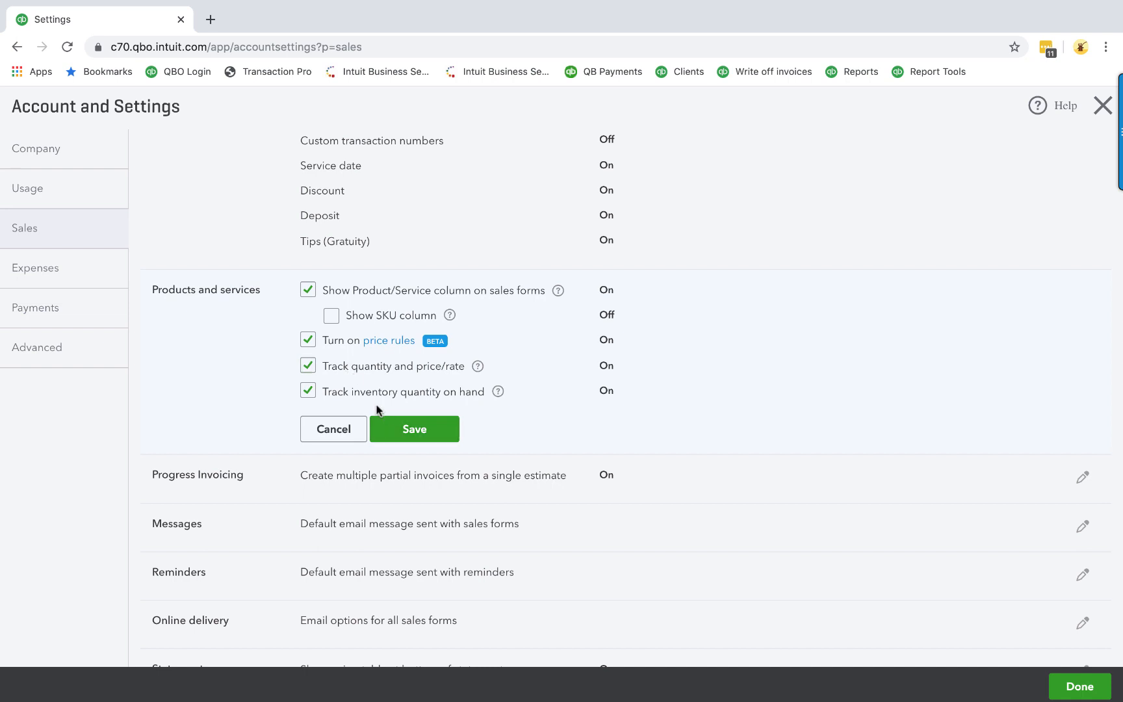
pyautogui.click(308, 366)
pyautogui.click(304, 365)
pyautogui.click(305, 387)
pyautogui.click(305, 371)
pyautogui.click(308, 368)
pyautogui.click(308, 390)
pyautogui.click(1081, 478)
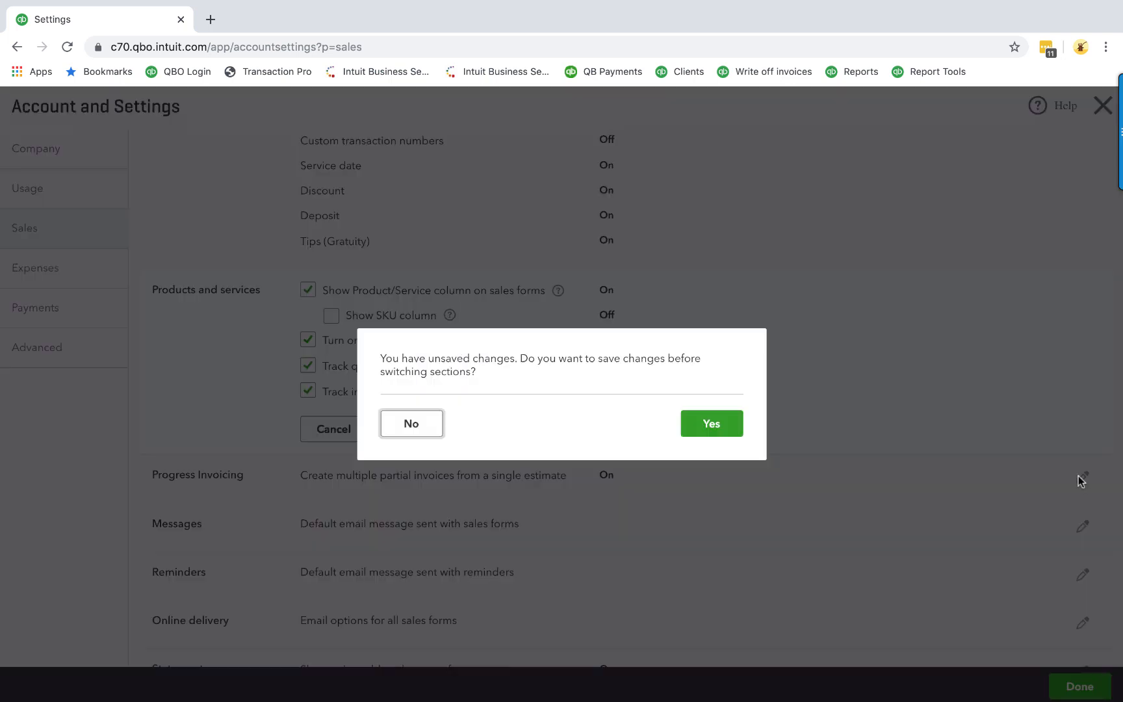
pyautogui.click(404, 427)
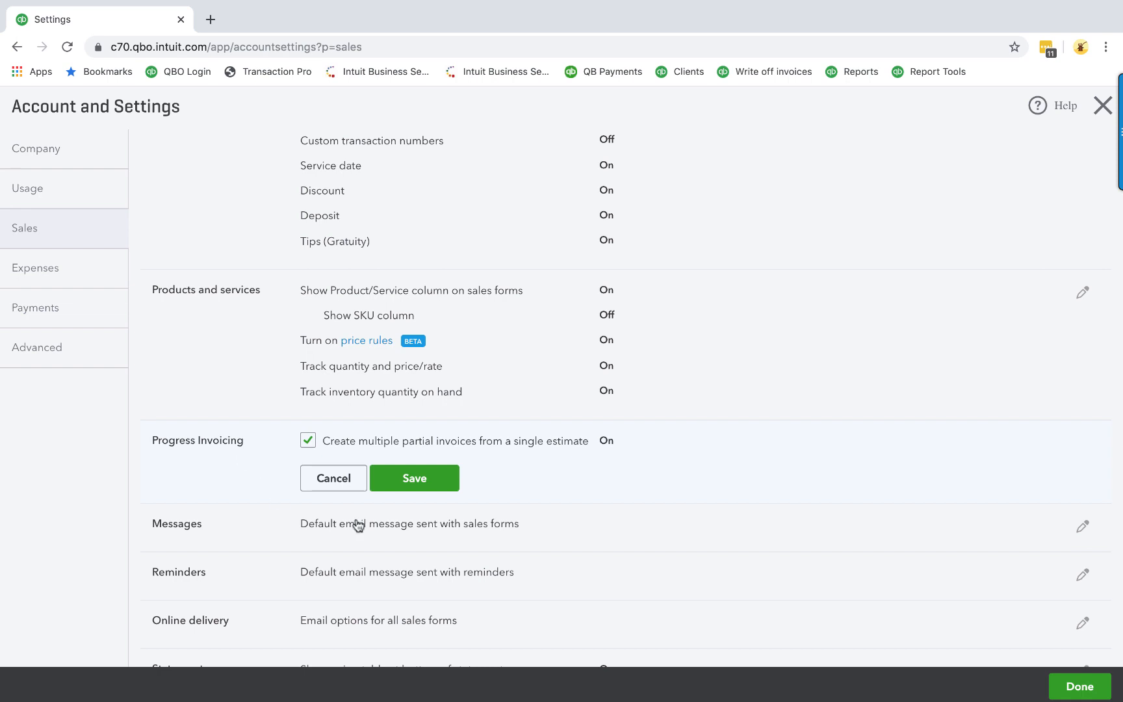
# Open the Messages options and review the default invoice email, the copy address fields and the estimate message.
pyautogui.click(1086, 539)
pyautogui.scroll(-4, 1092, 537)
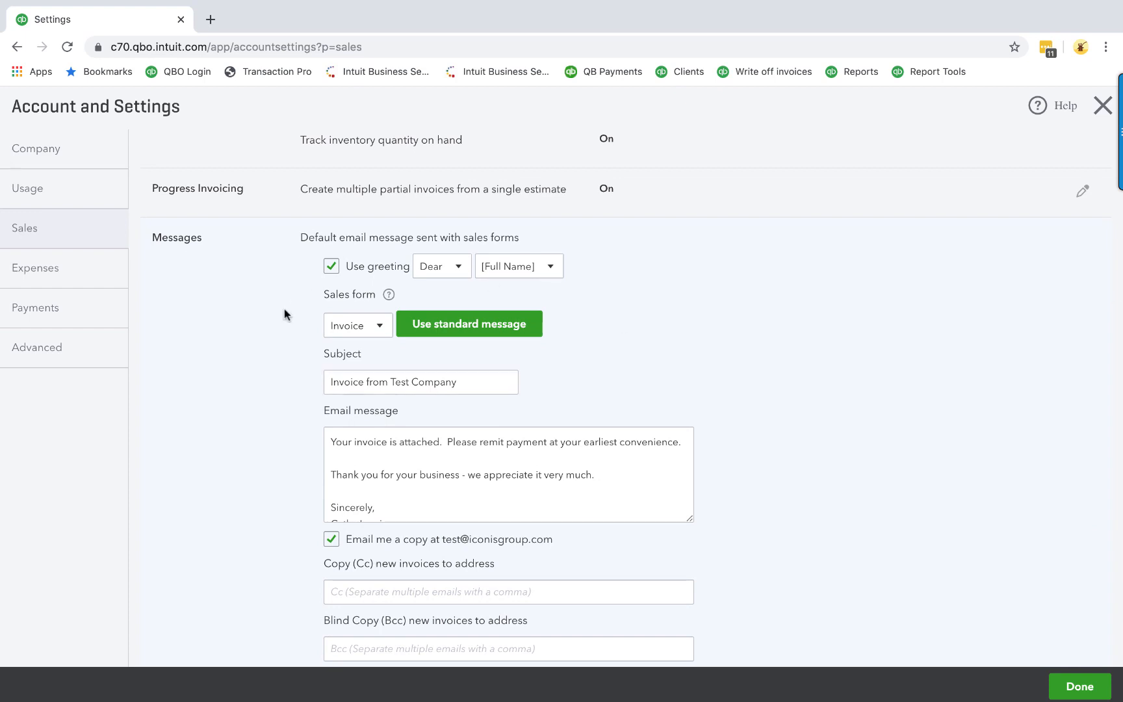
pyautogui.scroll(-3, 284, 315)
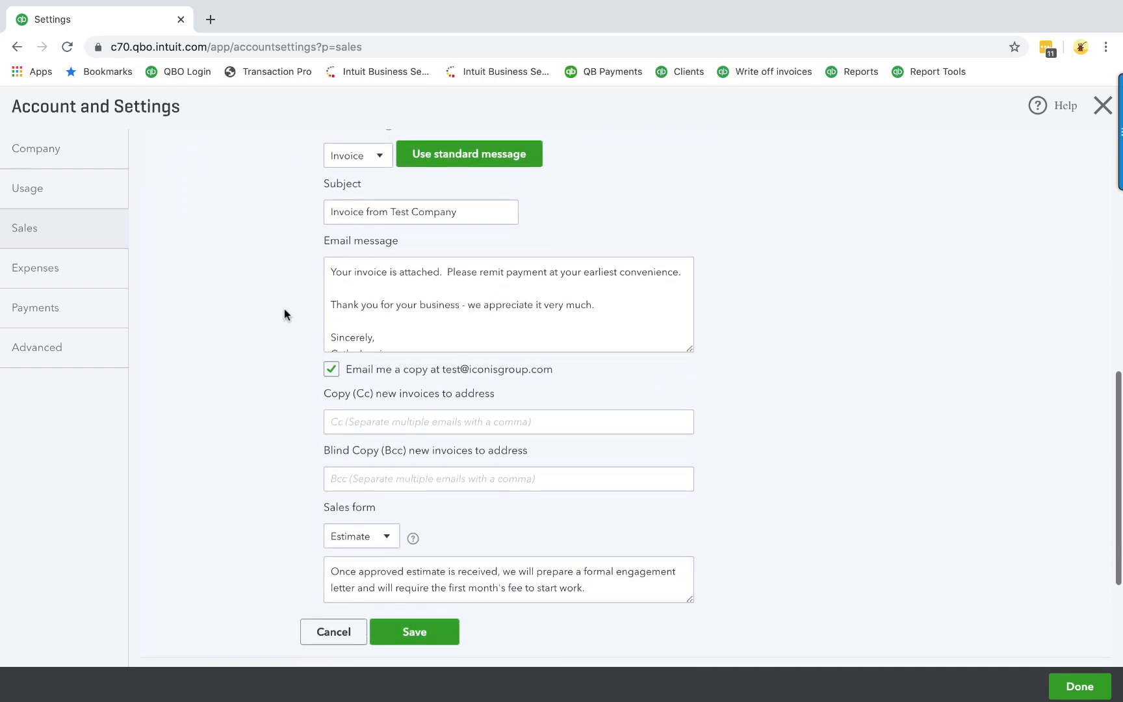
pyautogui.click(330, 421)
pyautogui.click(216, 427)
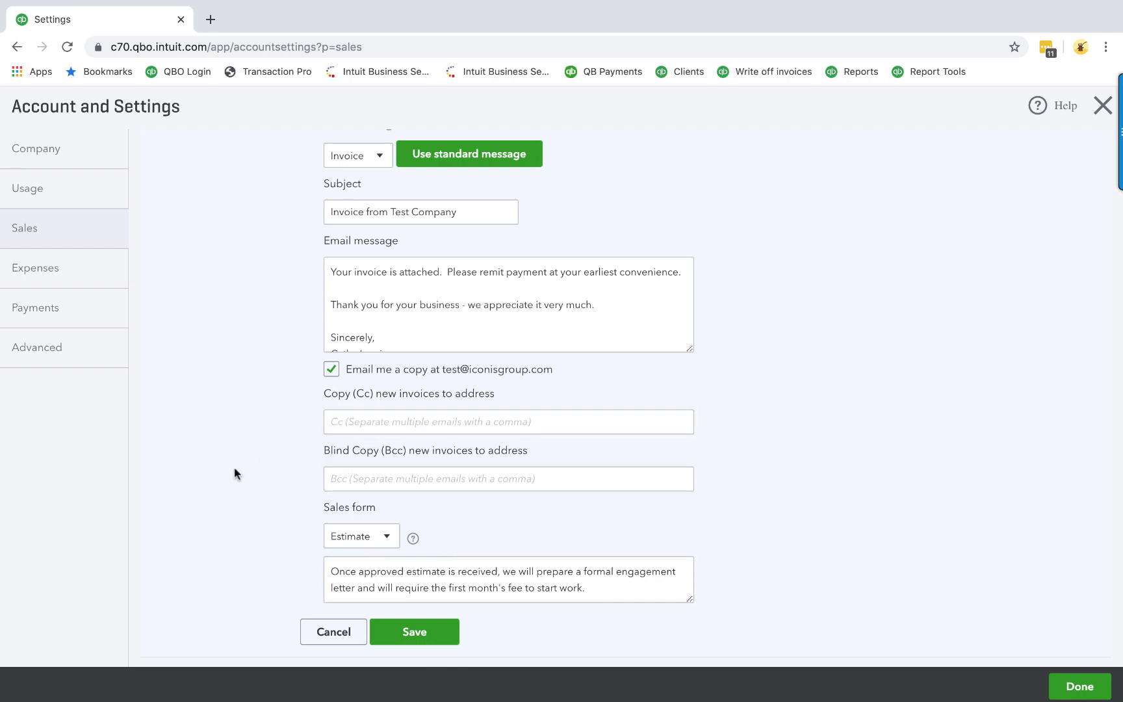
pyautogui.scroll(-2, 309, 476)
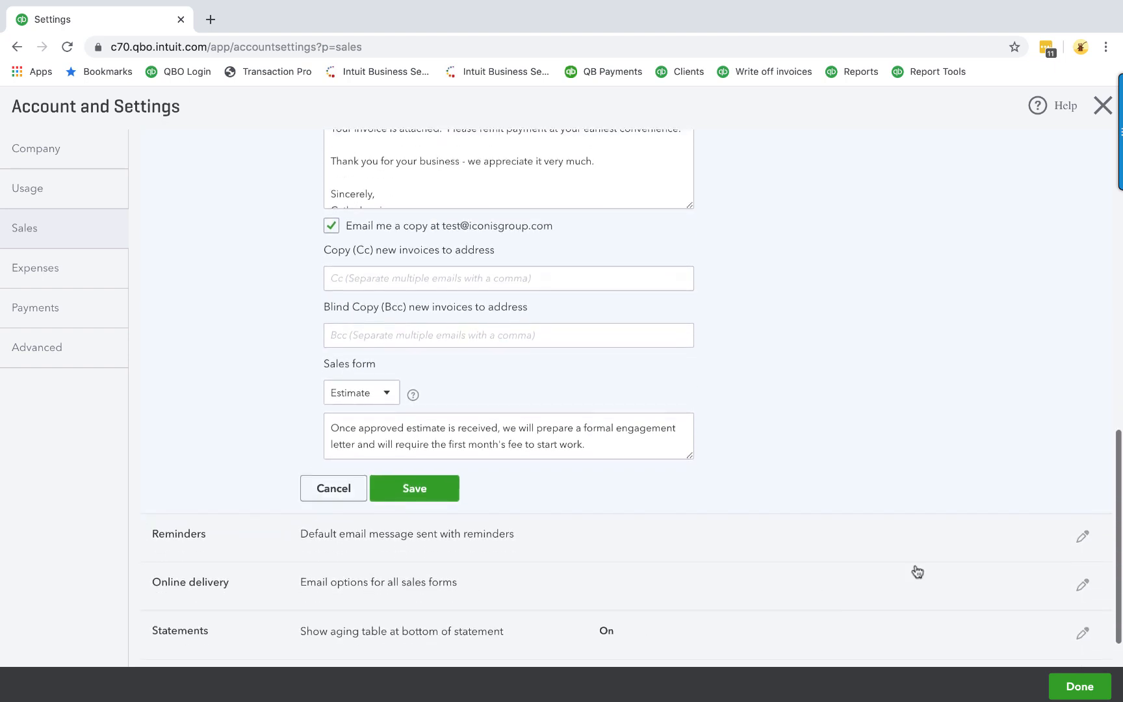
# Review the Reminders message and the Online delivery options, including the additional email formats offered for invoices.
pyautogui.click(1081, 536)
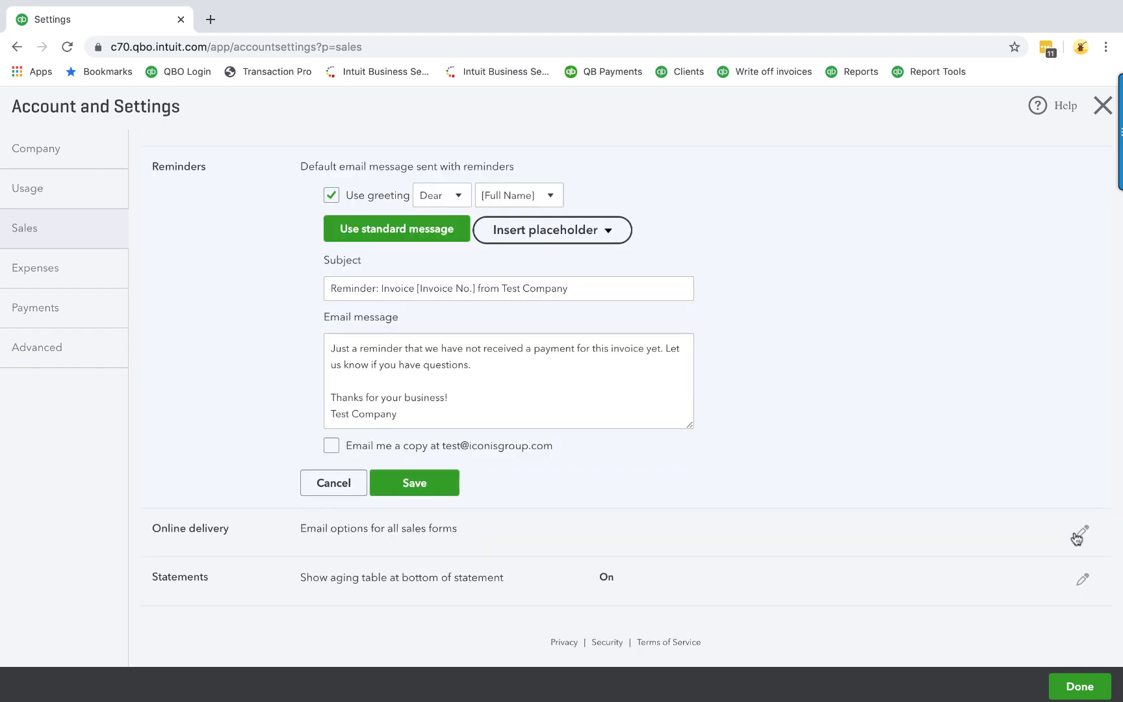
pyautogui.click(1079, 535)
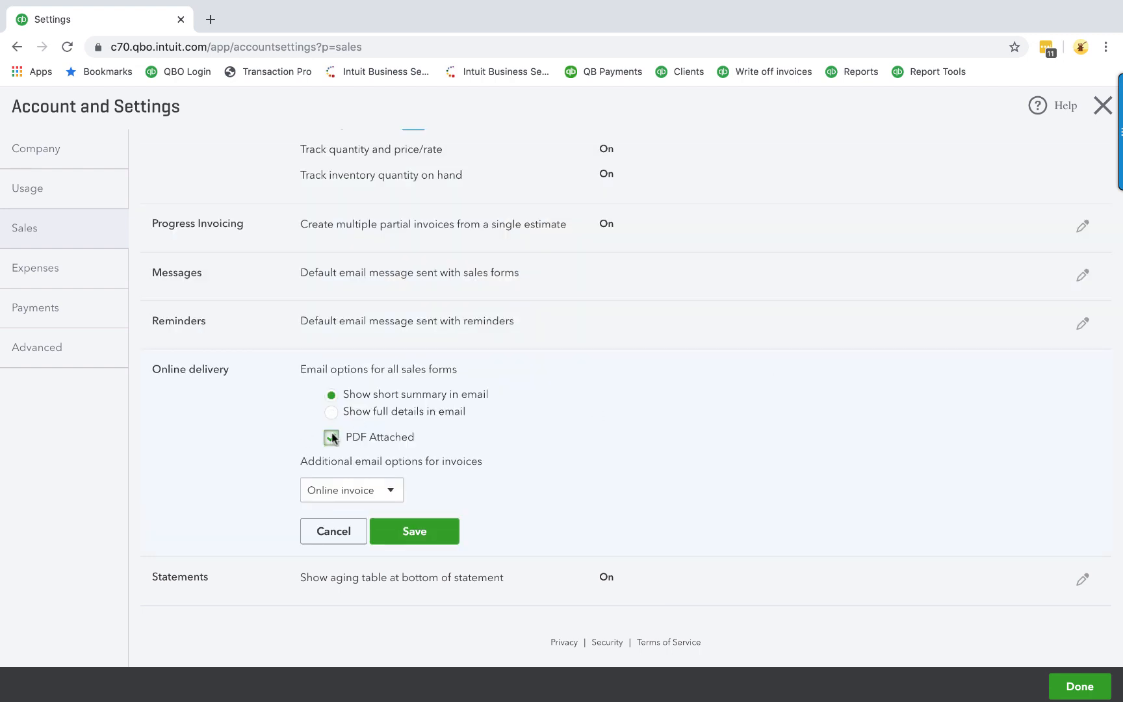
pyautogui.click(390, 491)
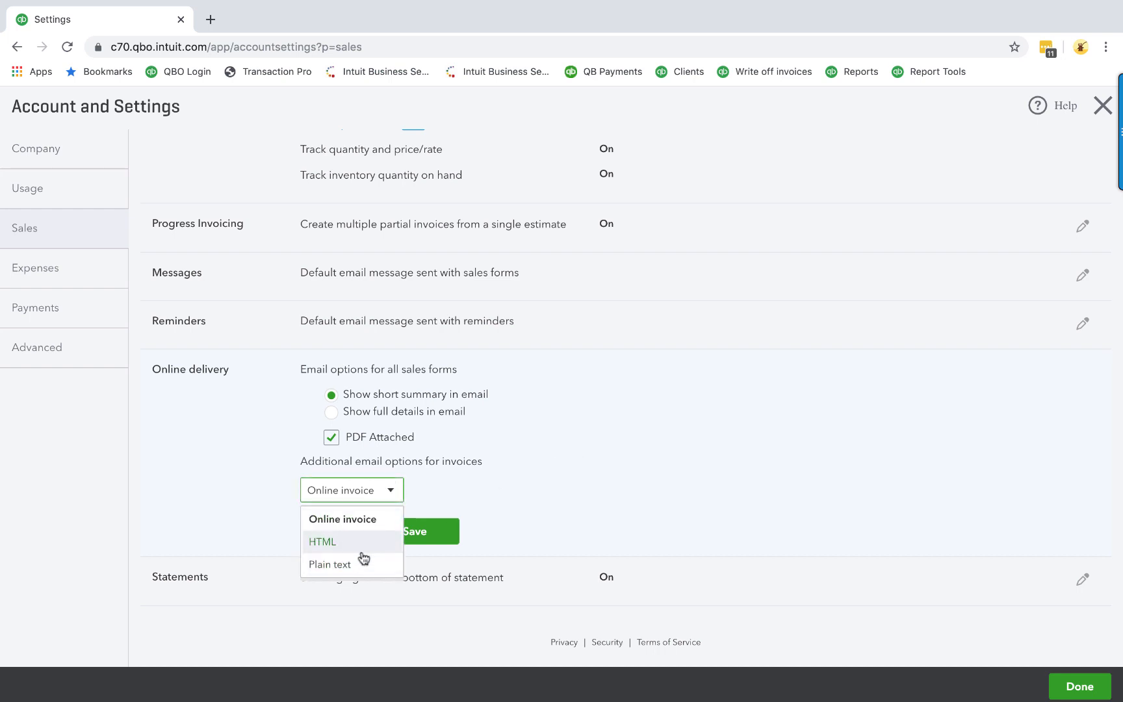
pyautogui.click(430, 494)
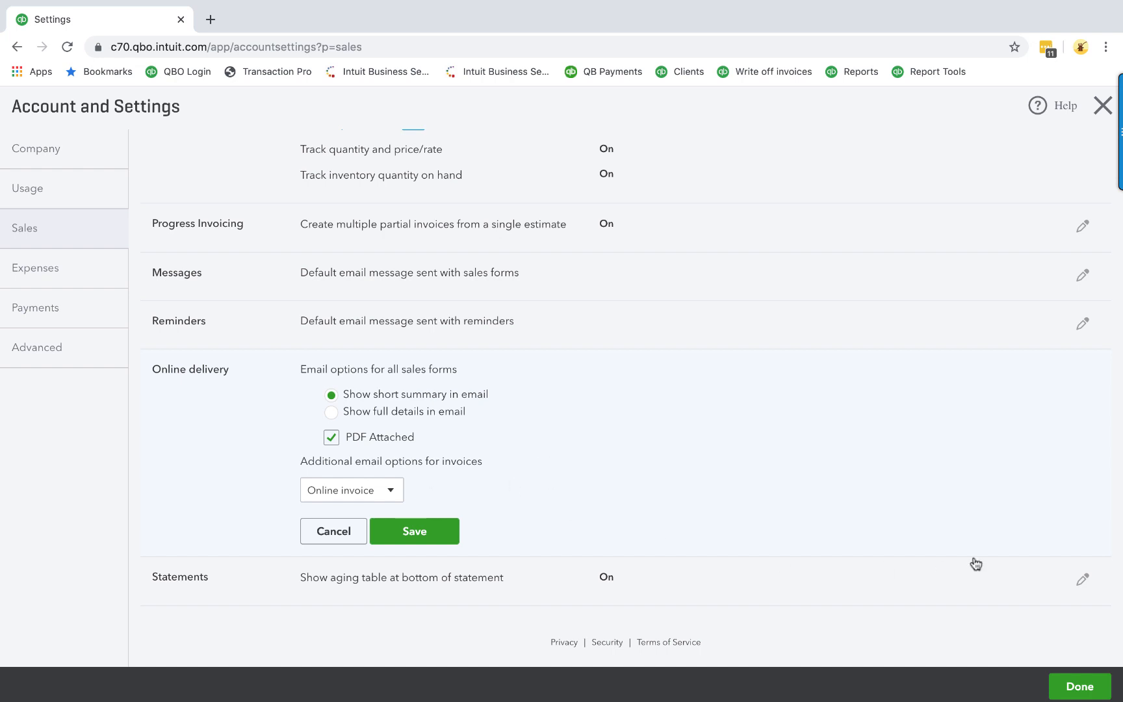
# Open the Statements options and look back over the complete list of sales settings.
pyautogui.click(1084, 586)
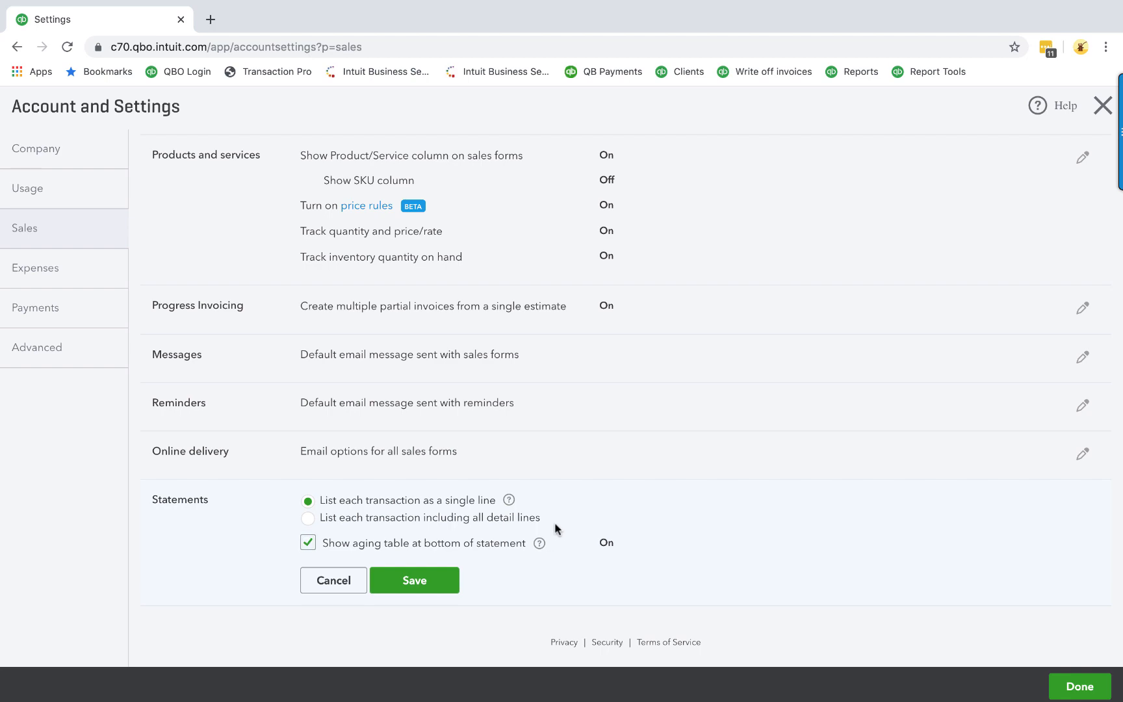
pyautogui.scroll(5, 554, 523)
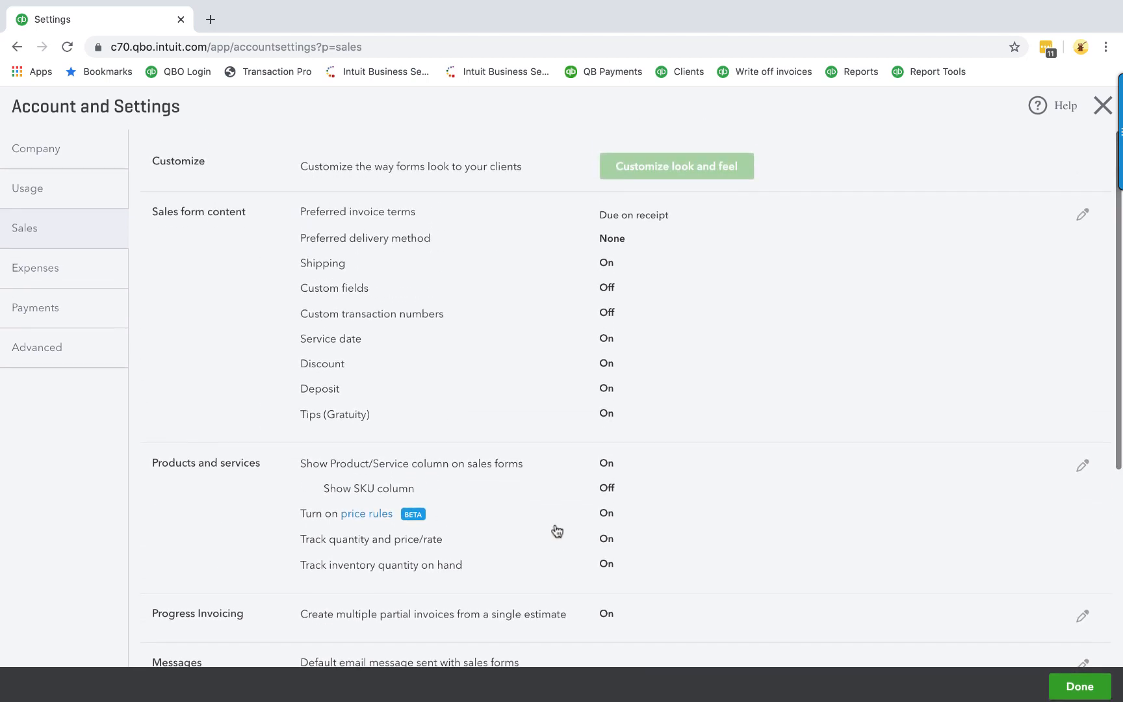
pyautogui.scroll(-5, 557, 531)
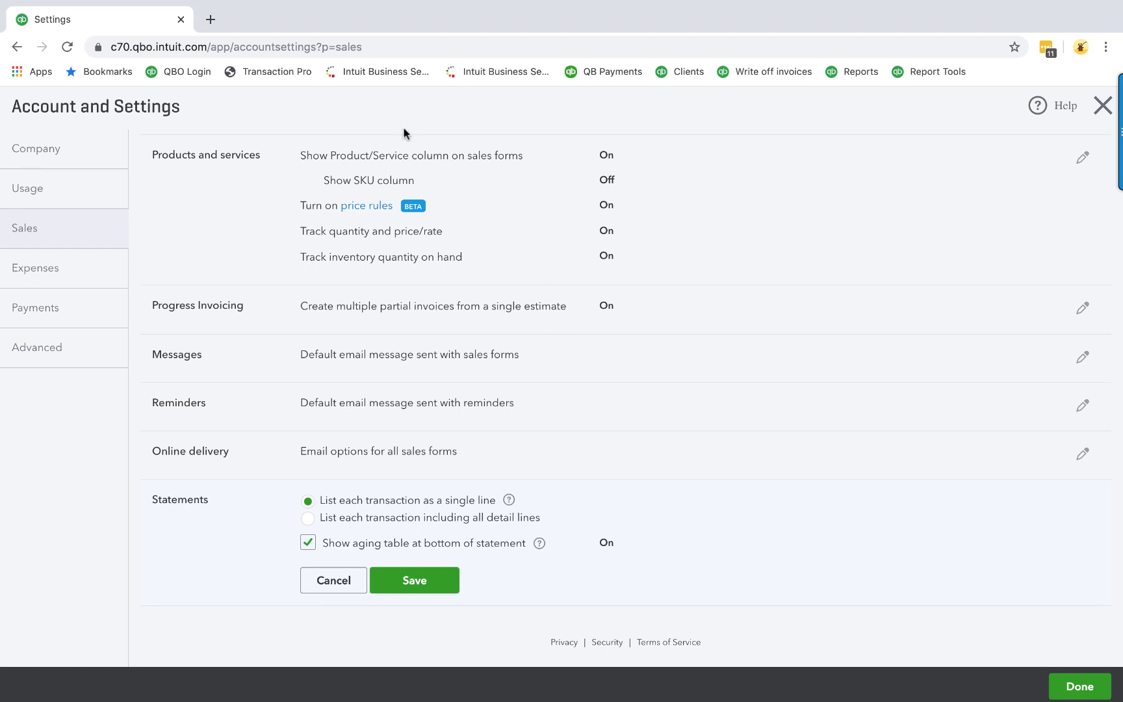
# Open the Bills and expenses options in the Expenses settings and read the help on the Items table option.
pyautogui.click(34, 264)
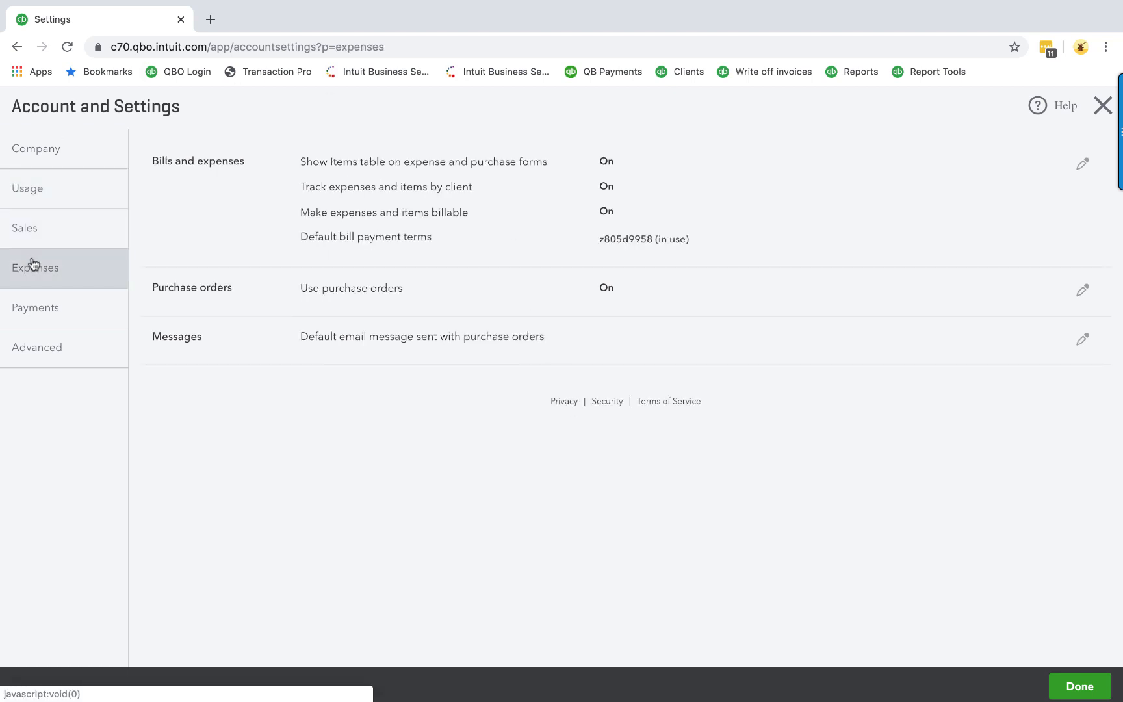
pyautogui.click(1082, 166)
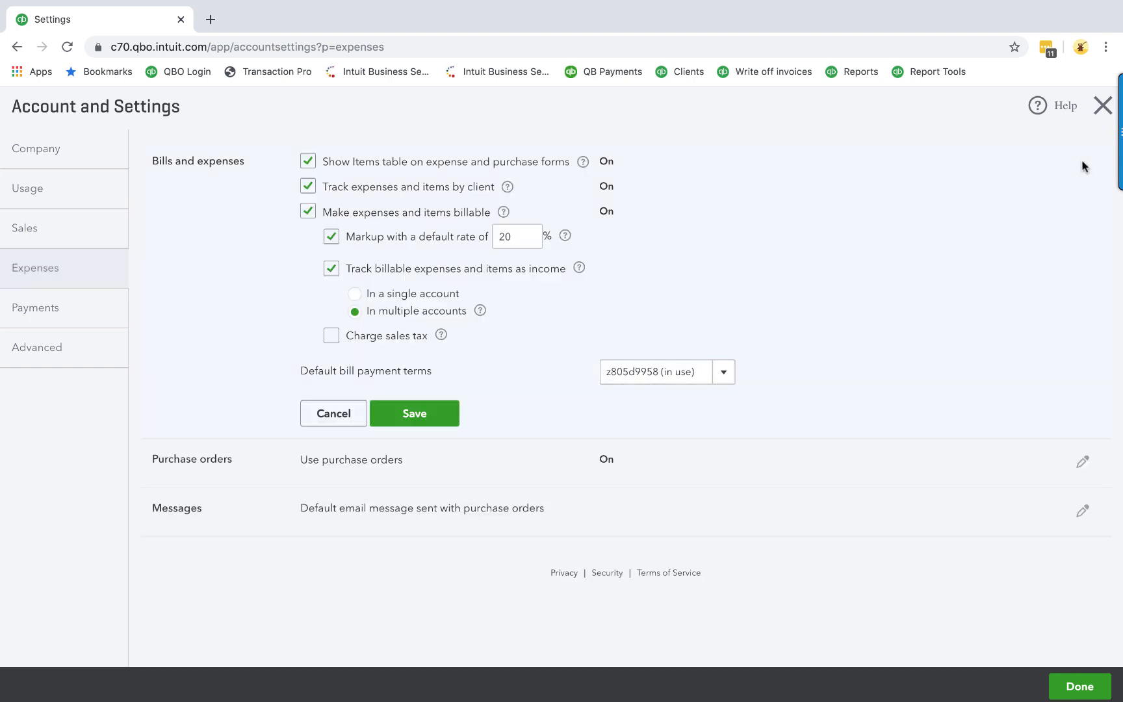
pyautogui.click(582, 164)
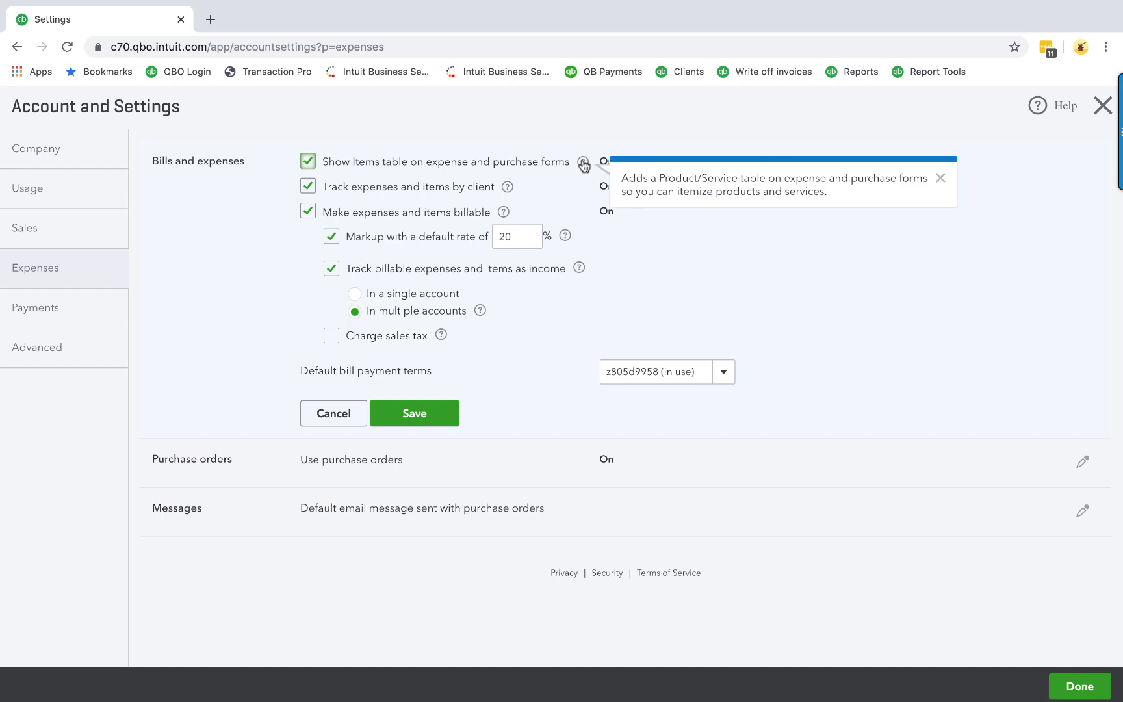
pyautogui.click(375, 129)
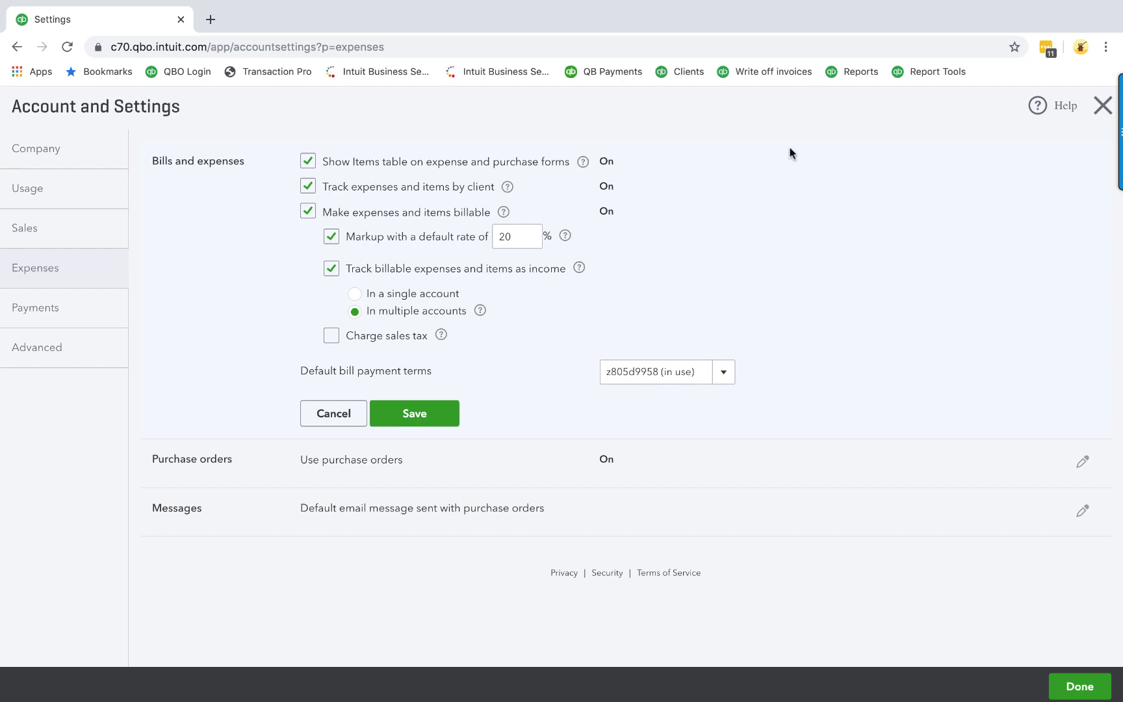
# Leave the settings, start a new expense form and view the account choices for the first Category details line.
pyautogui.click(1101, 106)
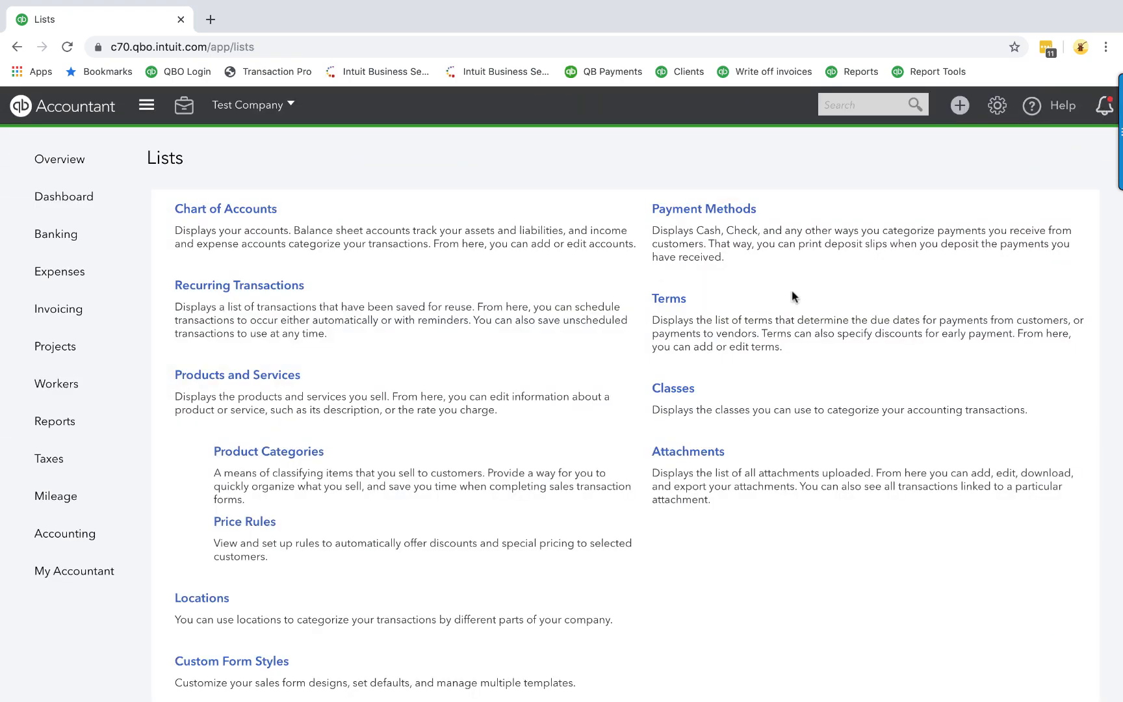
pyautogui.click(959, 105)
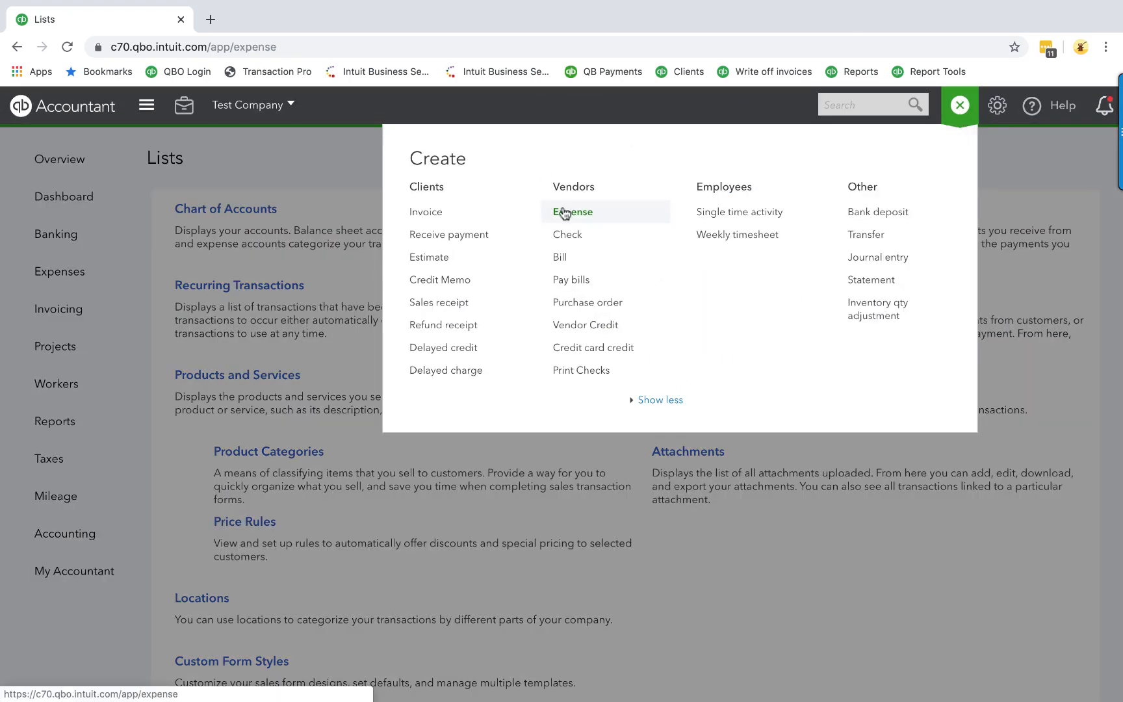
pyautogui.click(564, 212)
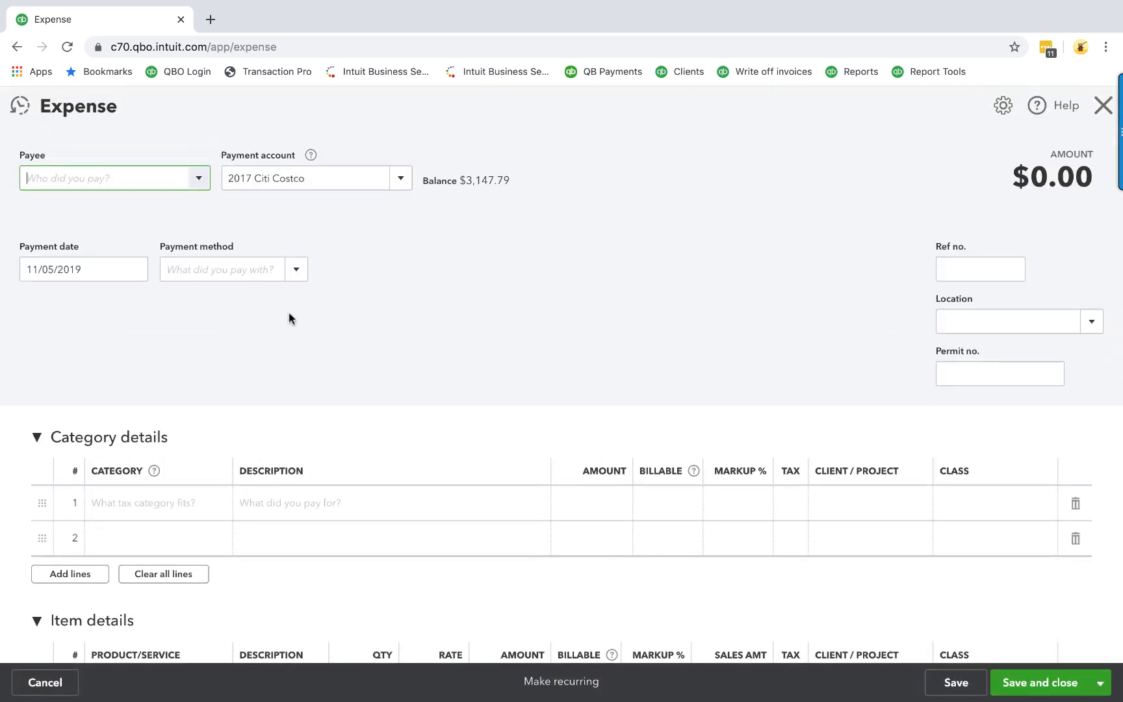
pyautogui.scroll(-5, 288, 318)
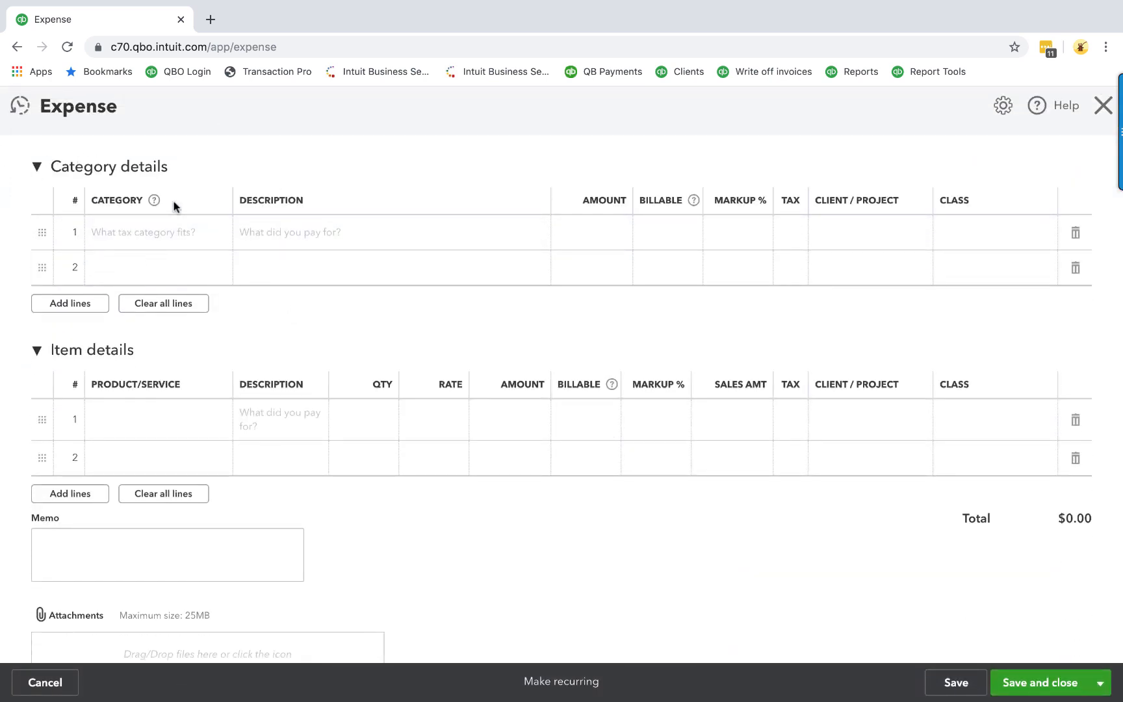
pyautogui.click(180, 232)
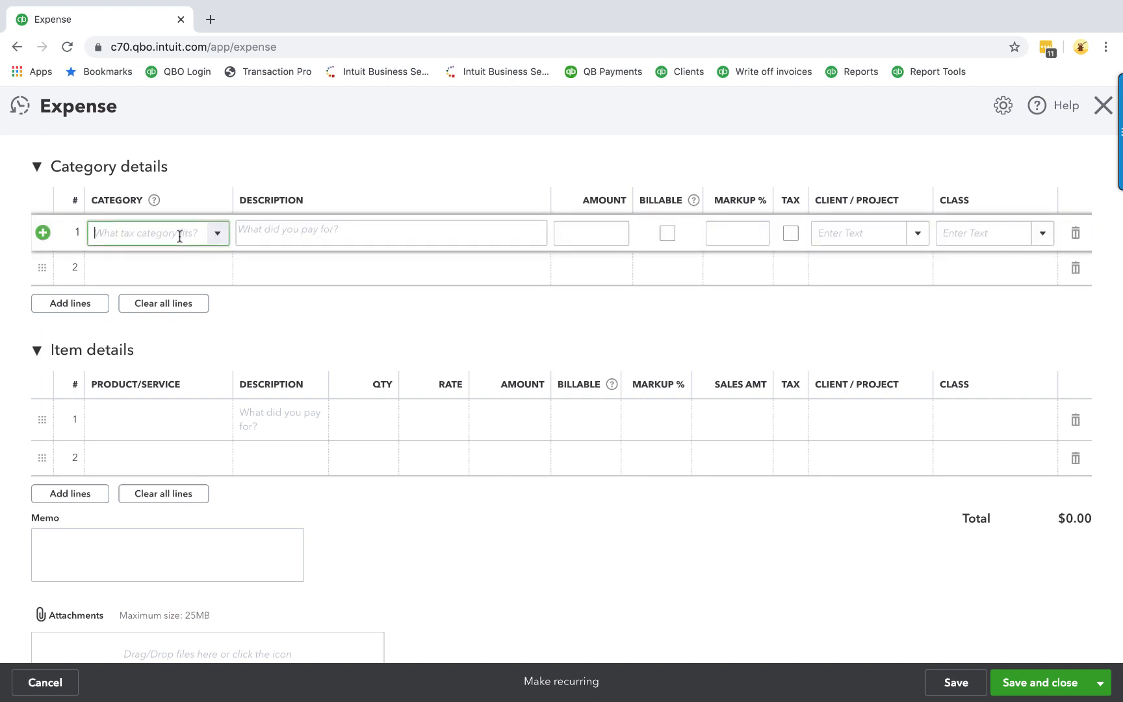
pyautogui.click(217, 233)
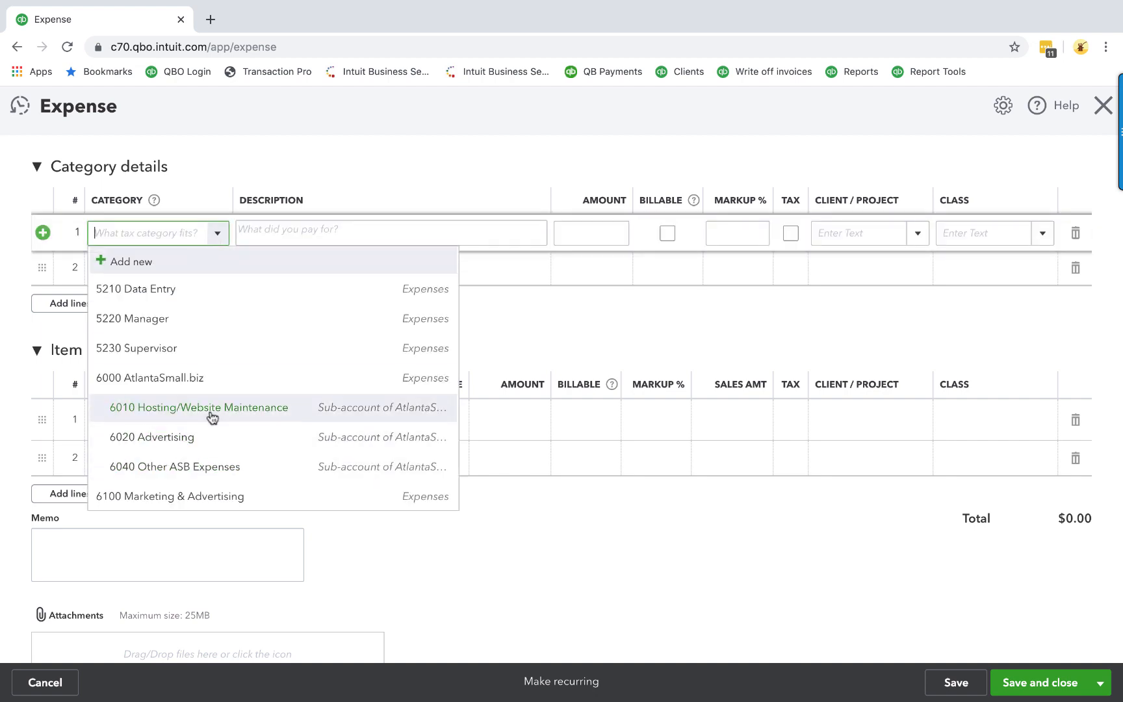
pyautogui.click(531, 325)
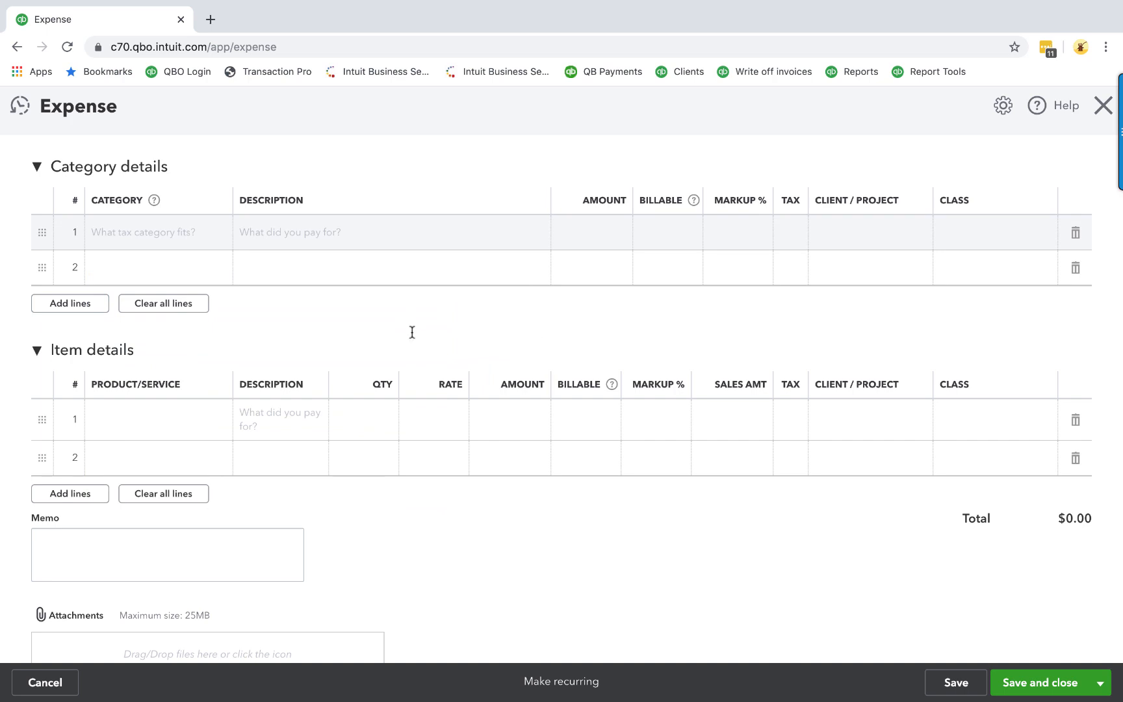
# View the Product/Service choices for the first Item details line and close the expense form without saving.
pyautogui.click(195, 416)
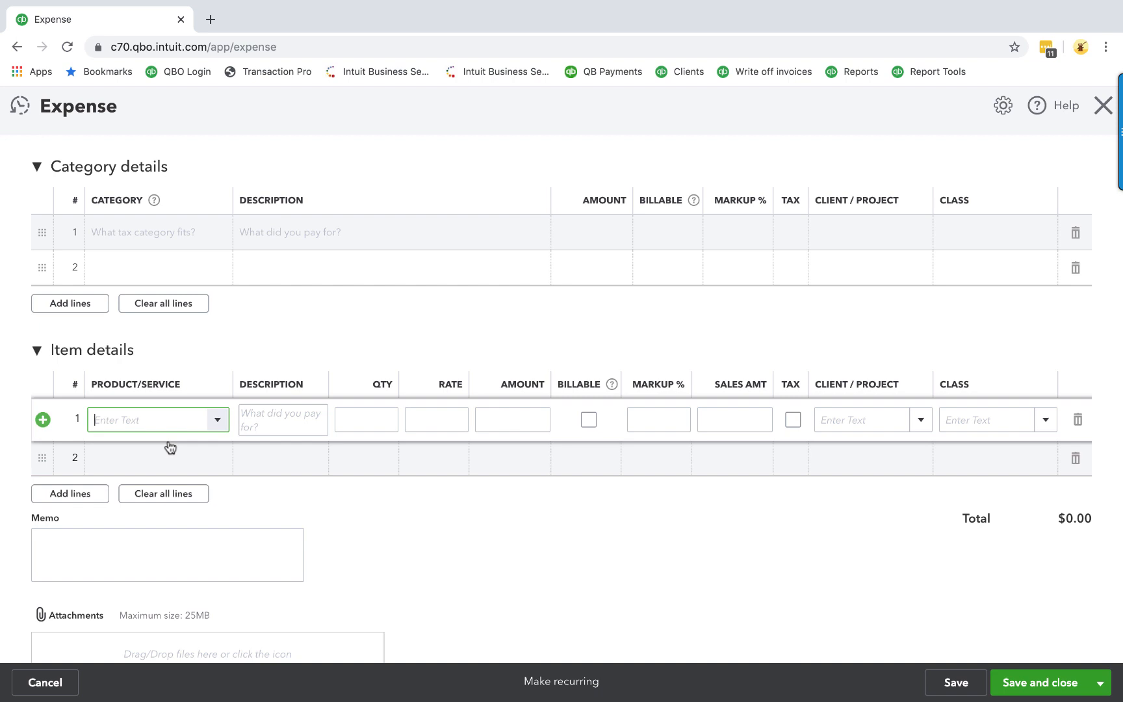
pyautogui.click(218, 418)
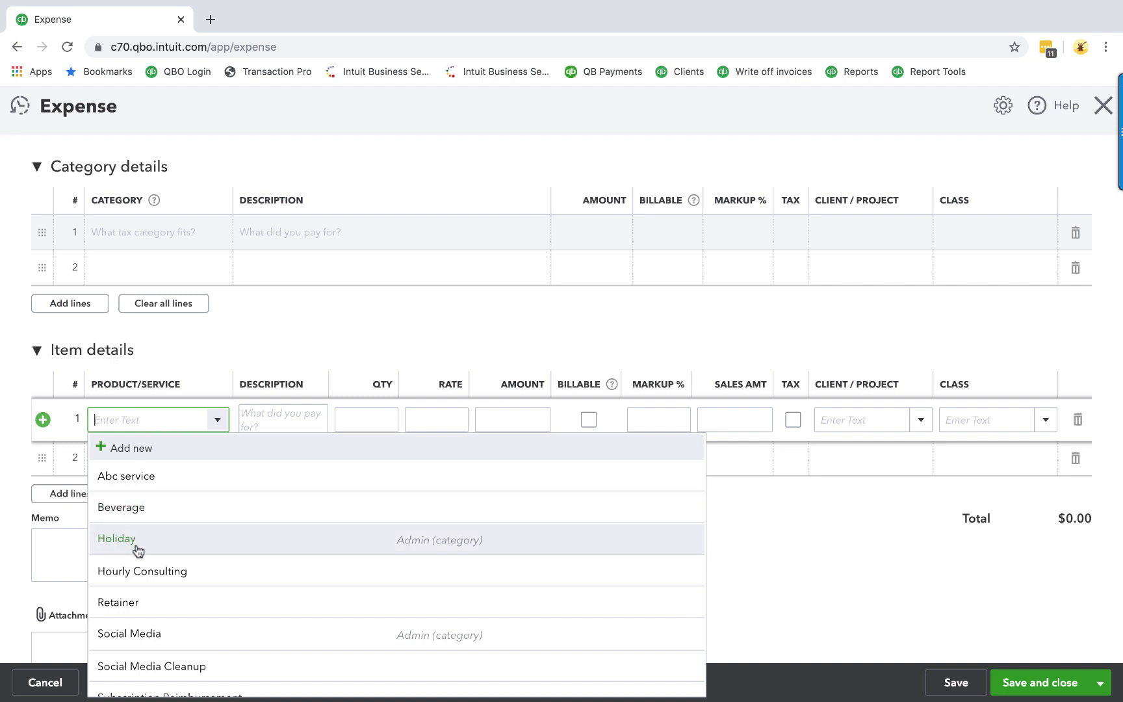
pyautogui.click(295, 357)
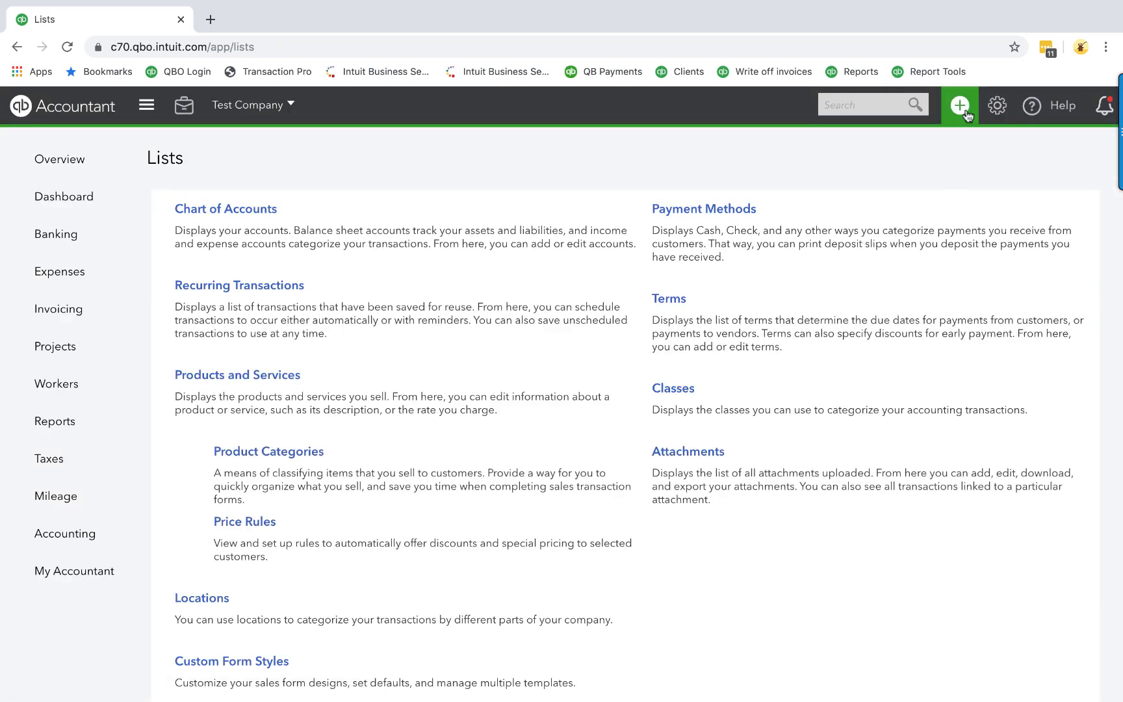
# Return to the Expenses section of the account settings and open the Bills and expenses options.
pyautogui.click(998, 106)
pyautogui.click(390, 220)
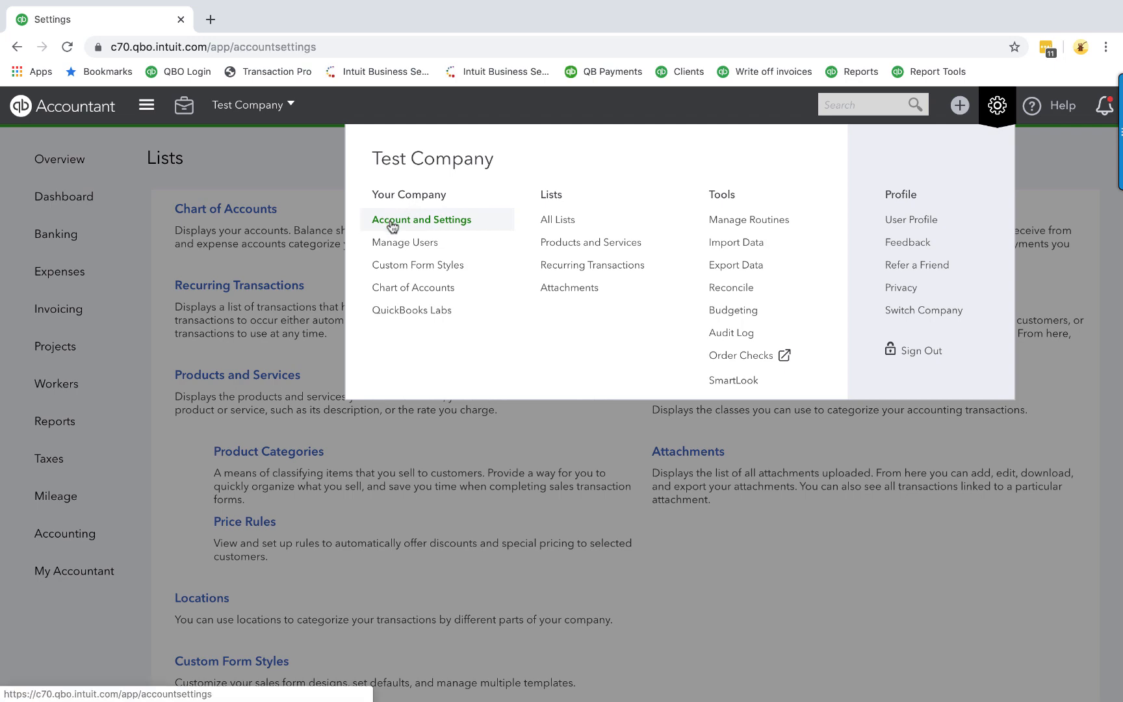
pyautogui.click(73, 266)
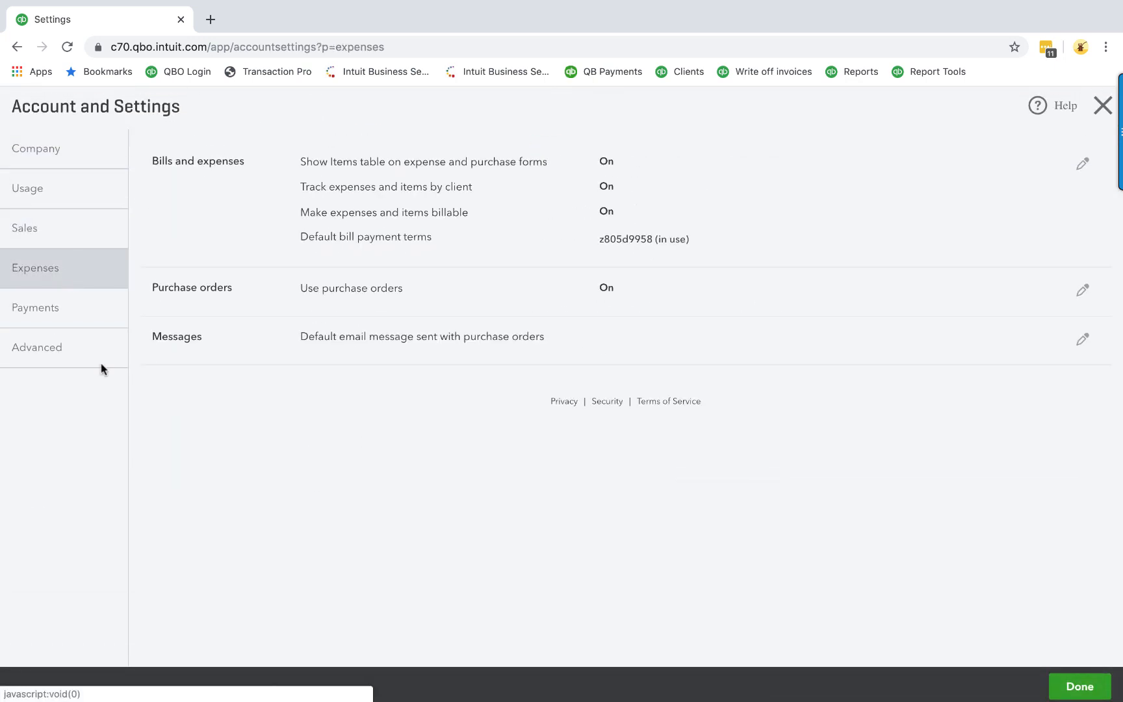
pyautogui.click(926, 264)
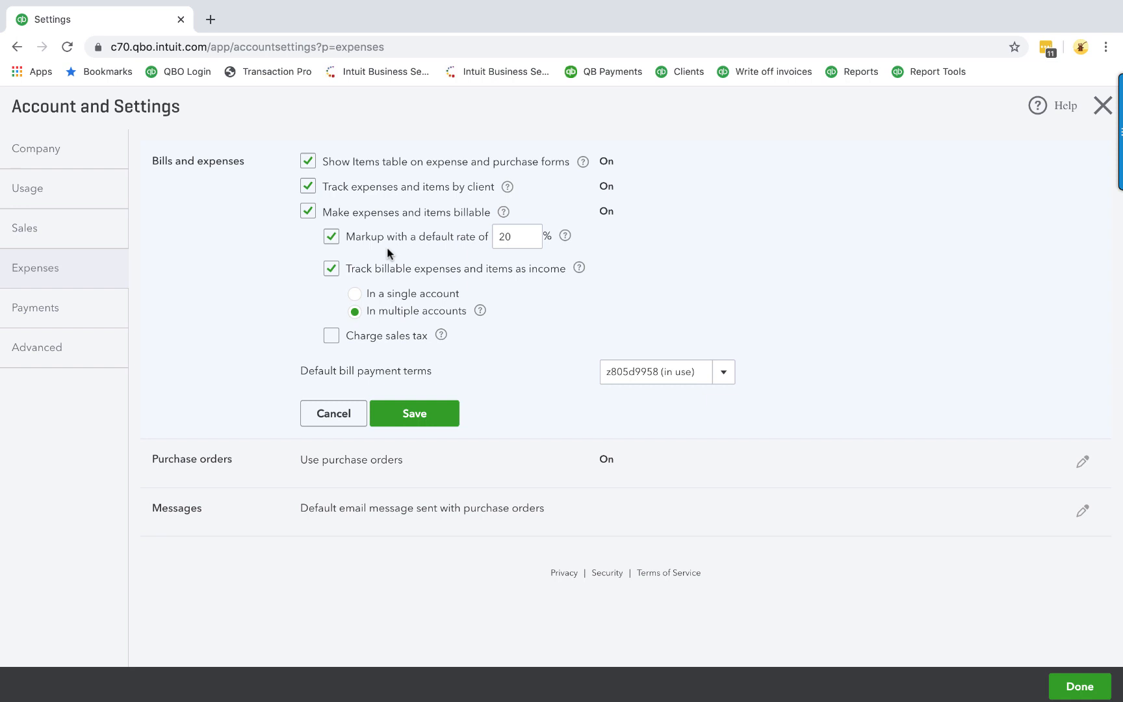
# Turn the default markup off and back on, and try the single-account income option before returning to multiple accounts.
pyautogui.click(332, 239)
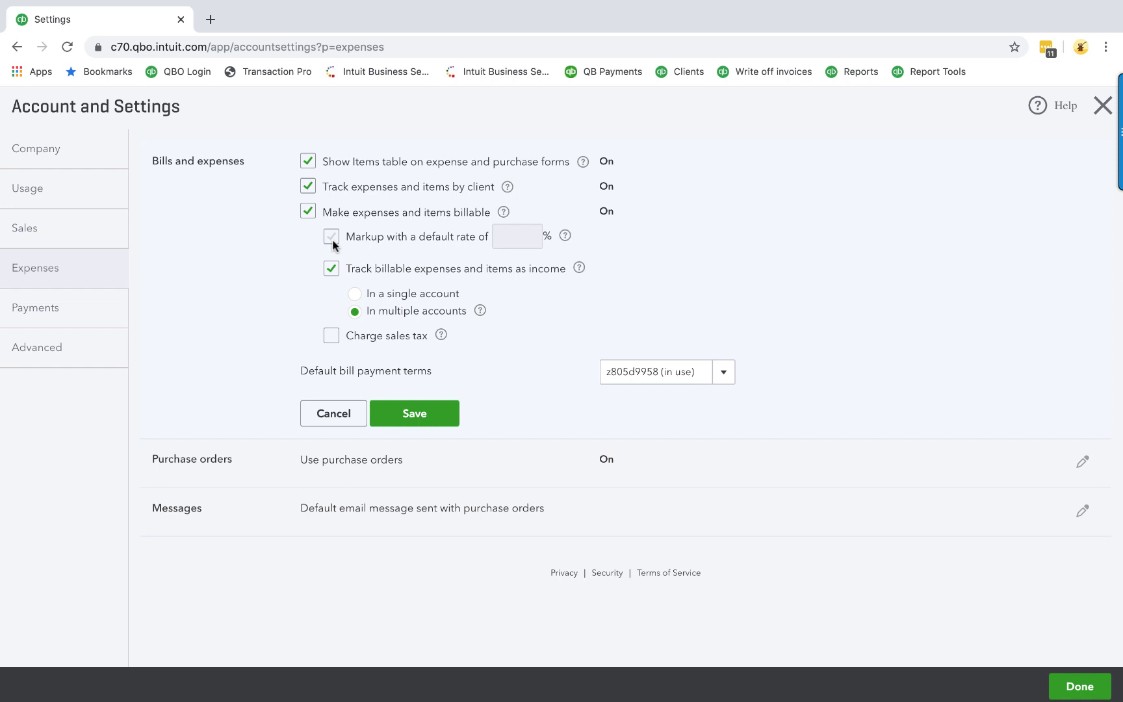
pyautogui.click(333, 239)
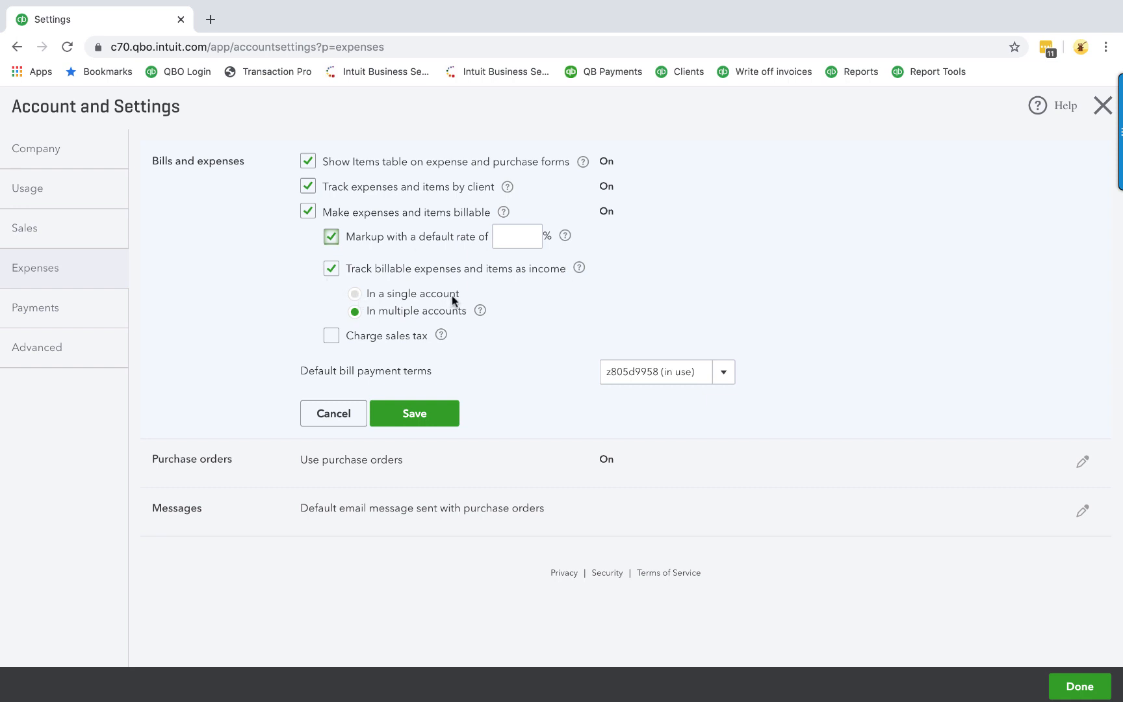
pyautogui.moveTo(480, 312)
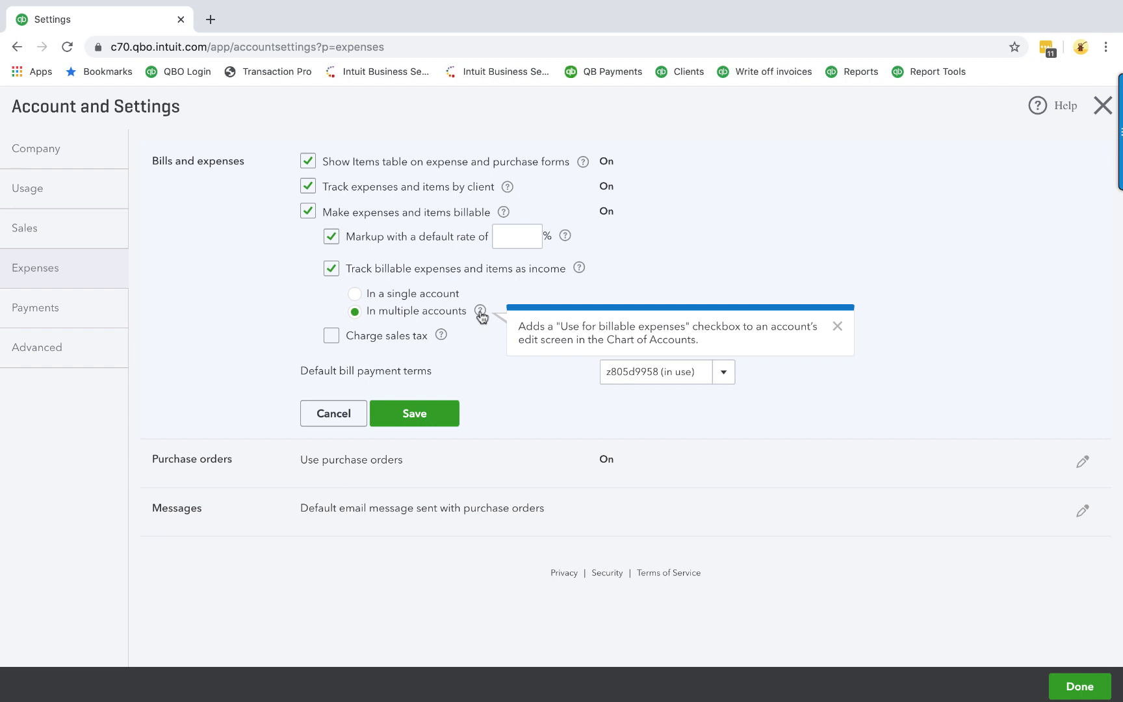
pyautogui.click(355, 294)
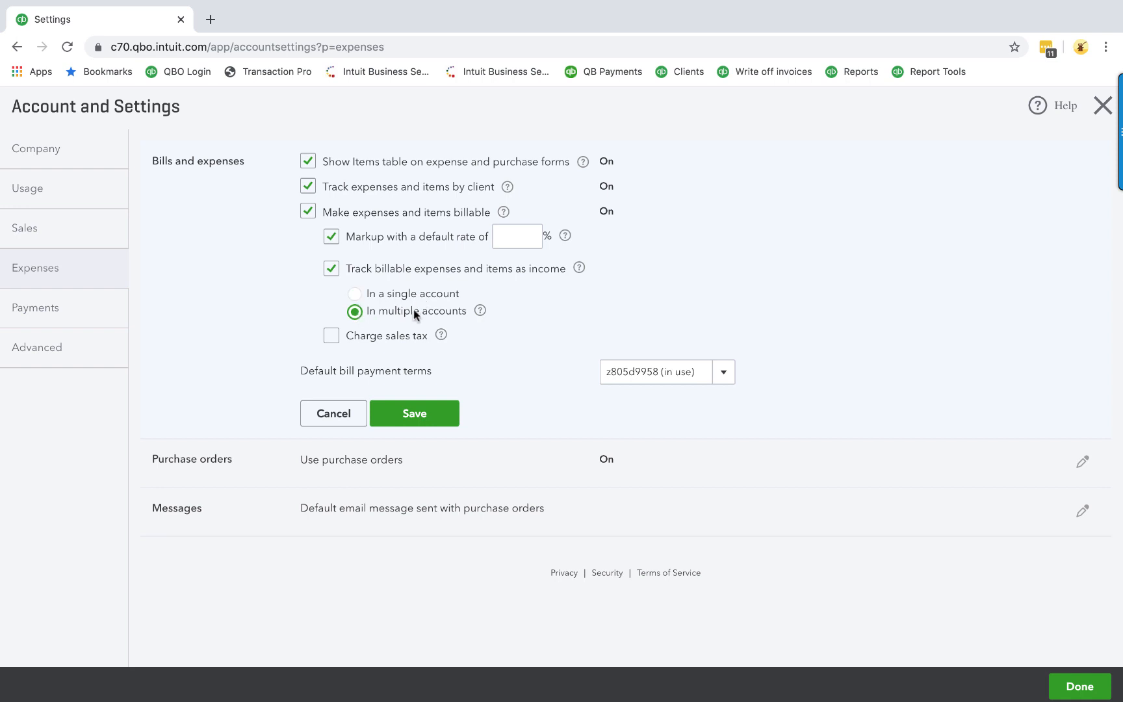
# View the help for tracking billable income in multiple accounts, cancel the Bills and expenses edits and leave the settings.
pyautogui.click(479, 312)
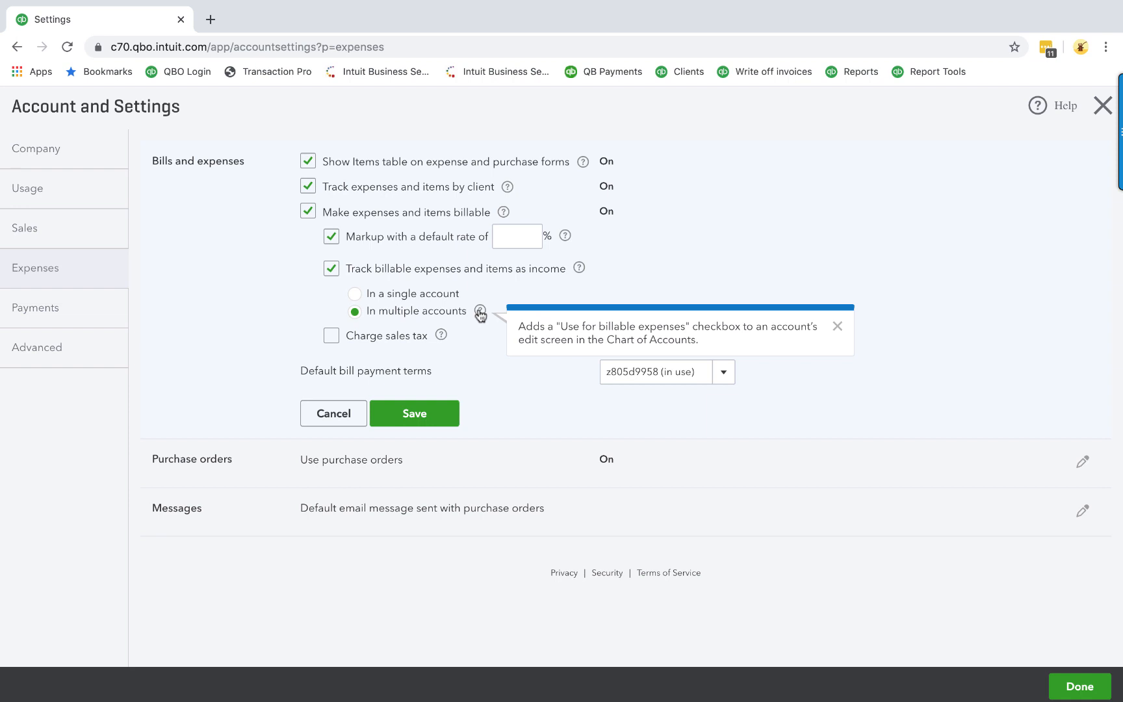
pyautogui.click(348, 414)
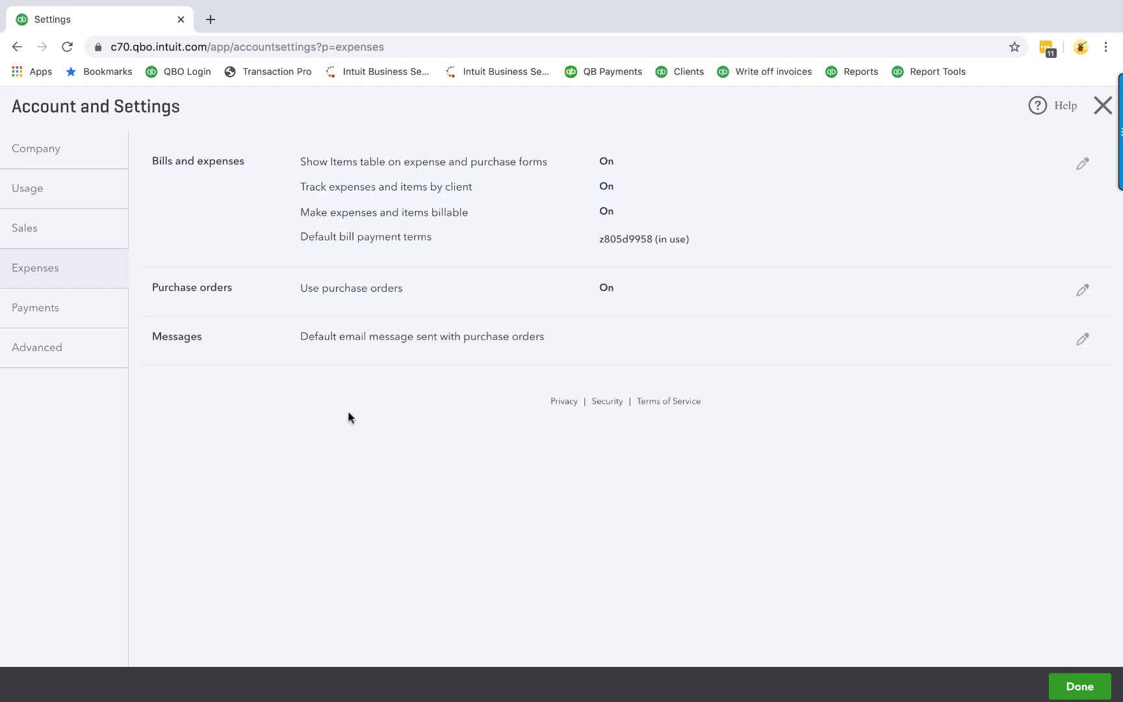
pyautogui.click(1101, 106)
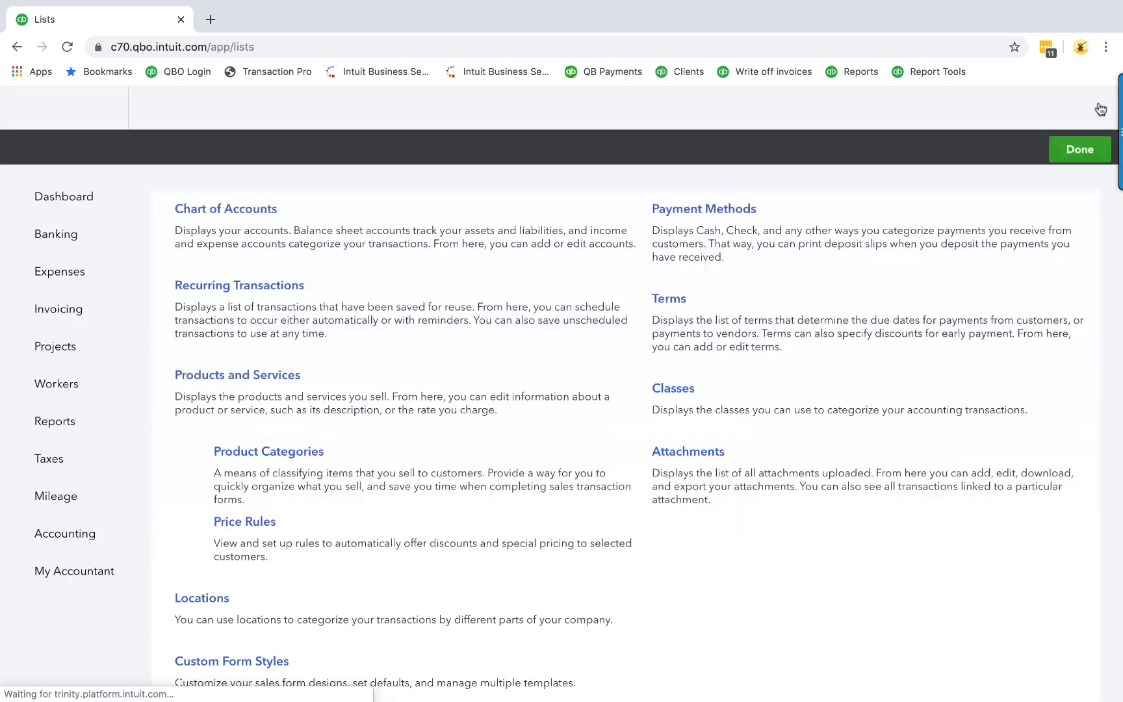
# Open the Chart of Accounts and bring up the 6600 Rent or Lease expense account for editing.
pyautogui.click(229, 211)
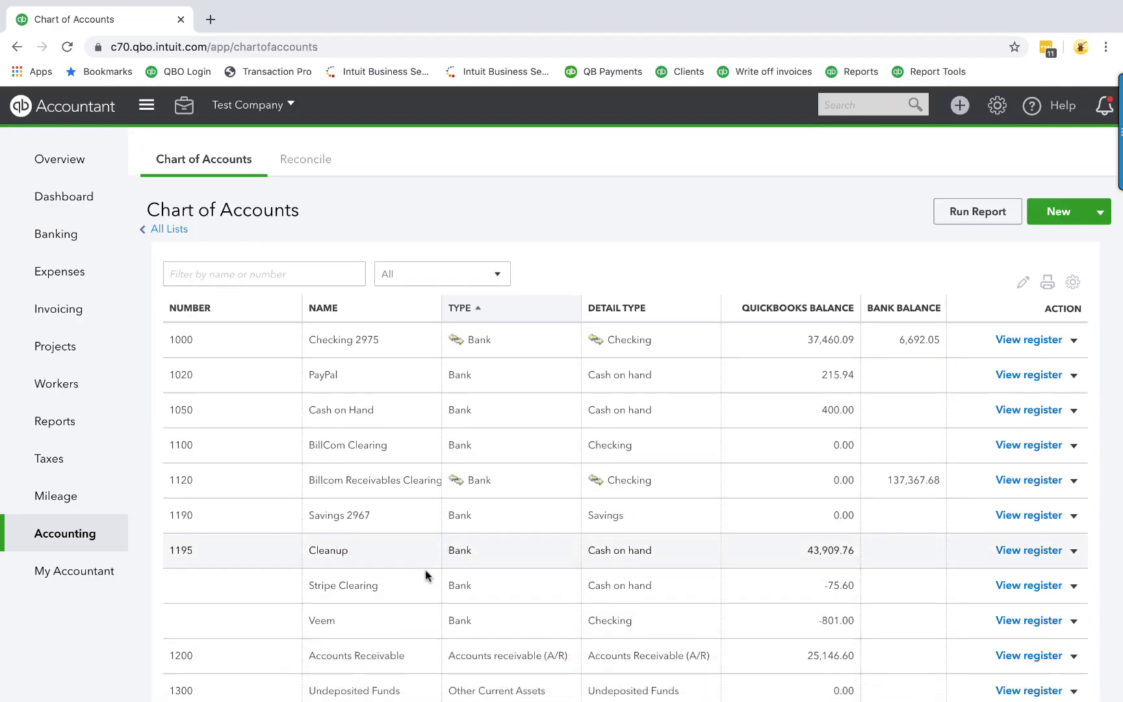
pyautogui.scroll(-20, 425, 575)
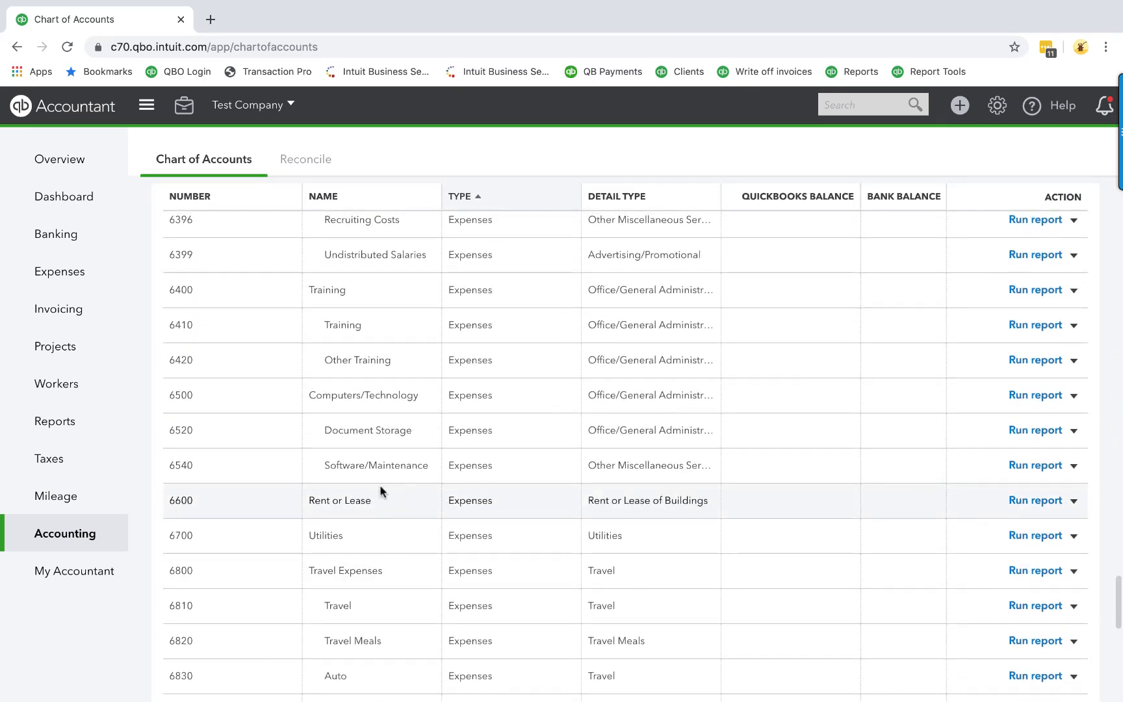
pyautogui.click(1074, 501)
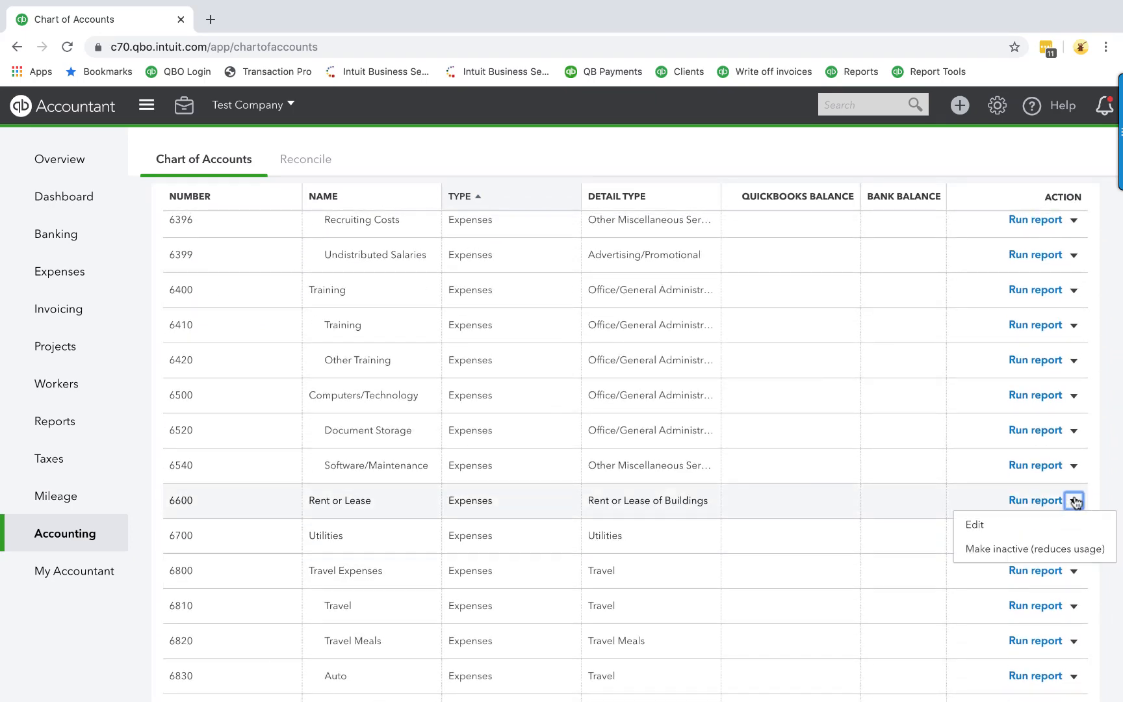
pyautogui.click(1042, 524)
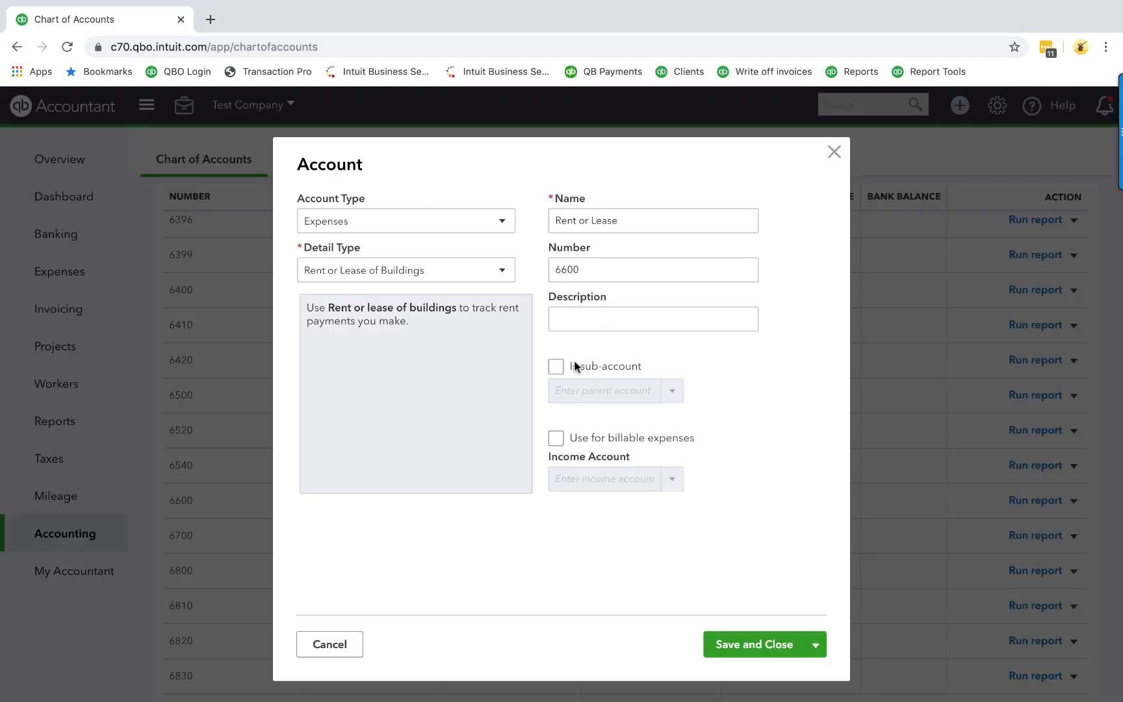
# Try enabling Use for billable expenses on the Rent or Lease account, view the income account choices, and cancel the edit.
pyautogui.click(556, 438)
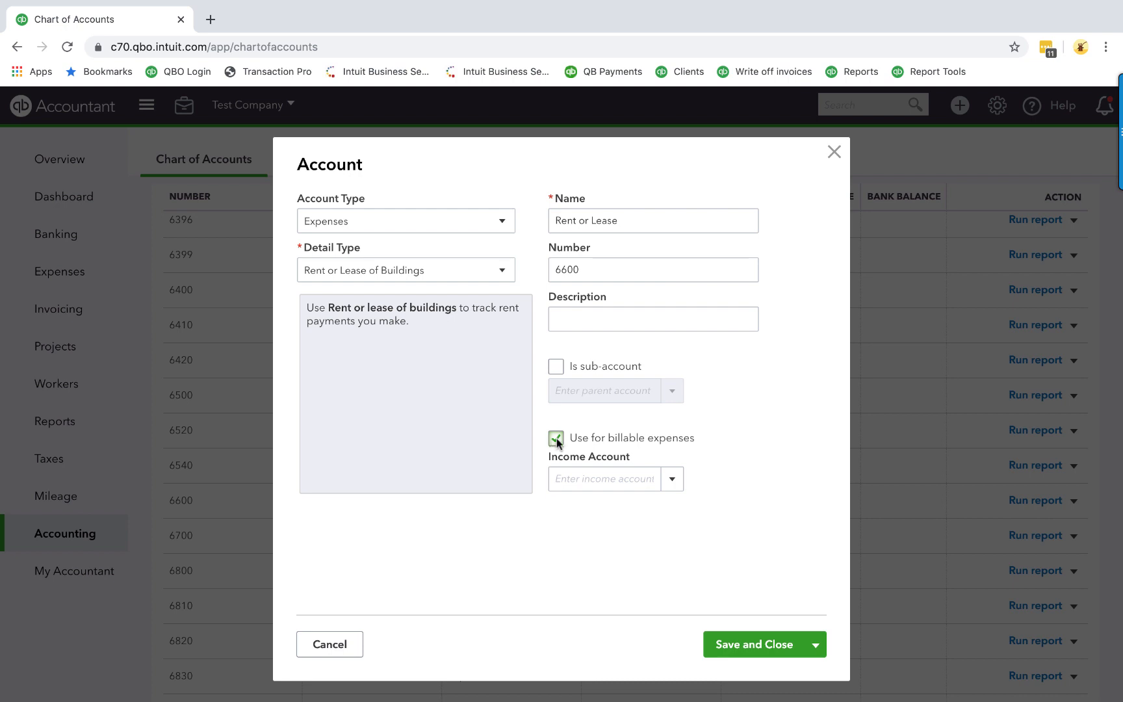
pyautogui.click(672, 479)
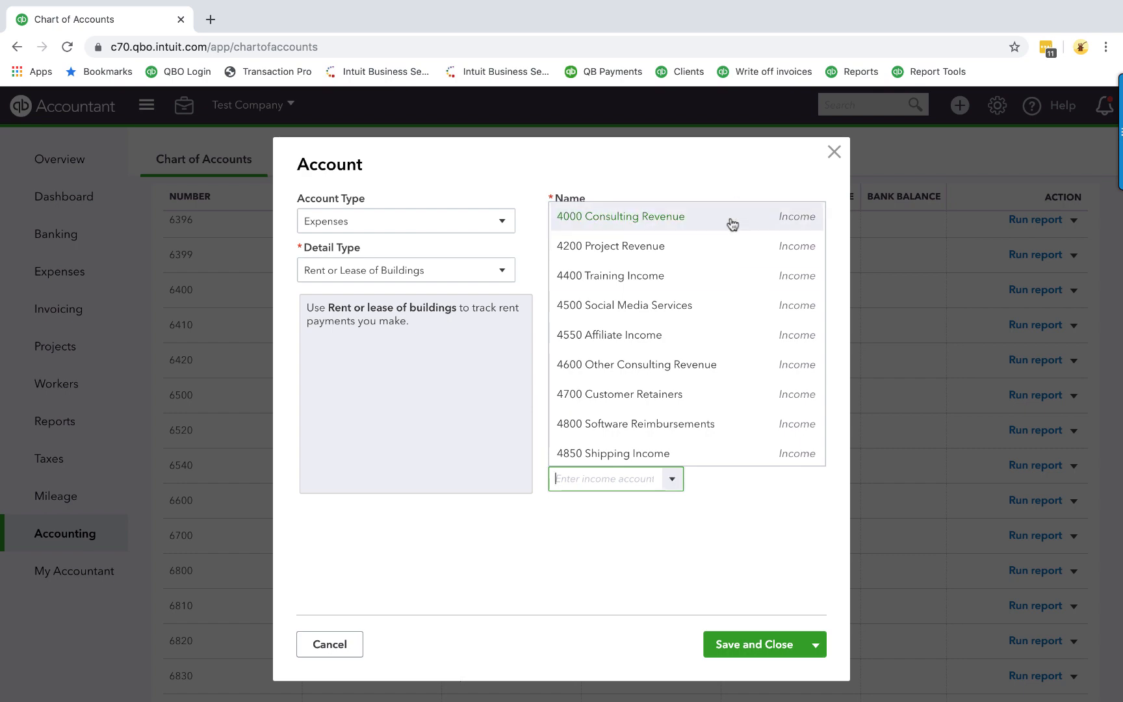
pyautogui.click(718, 539)
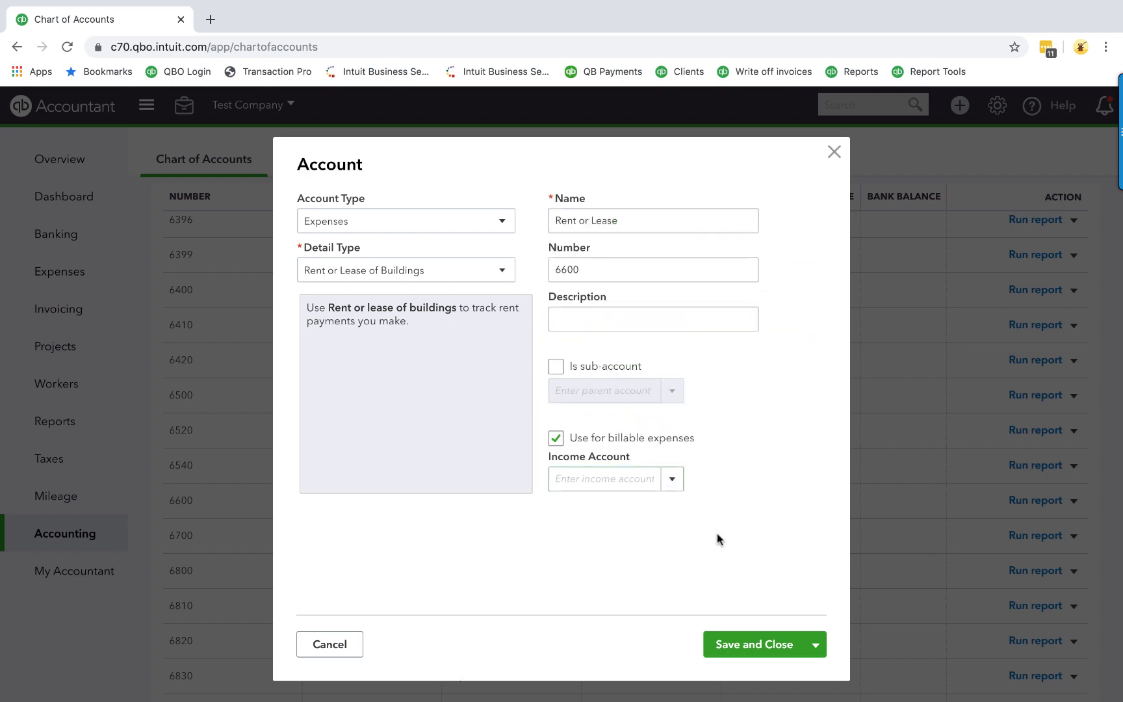
pyautogui.click(331, 643)
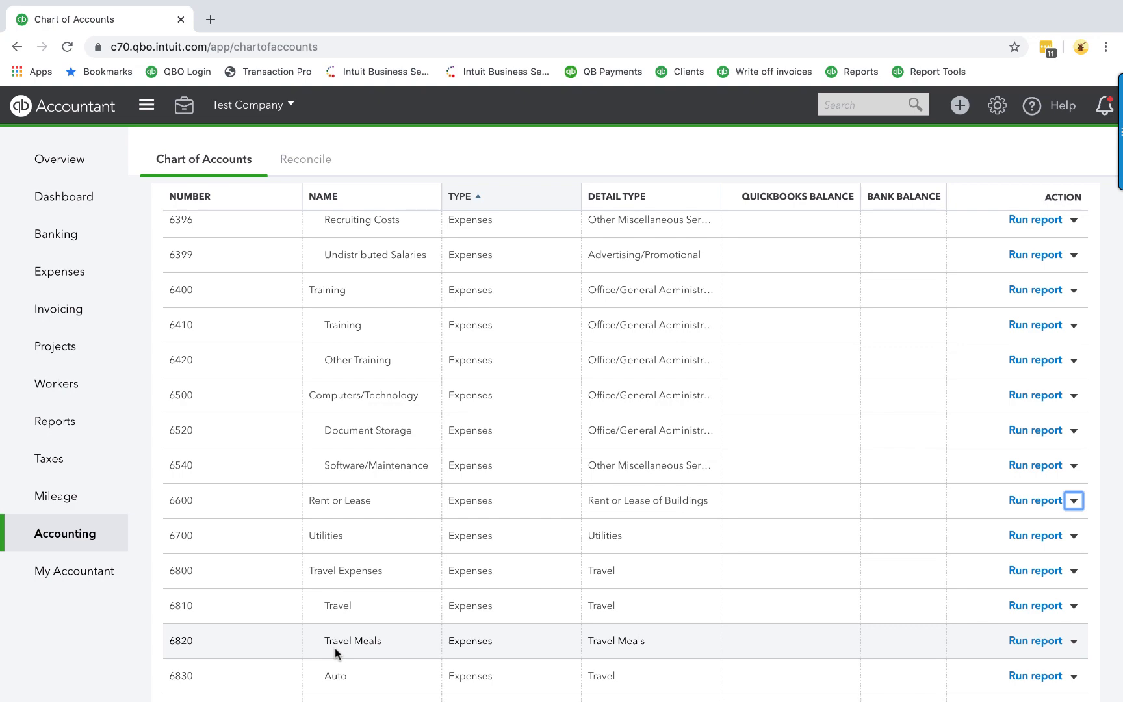
# Return to the Bills and expenses settings, set the default bill payment terms to Net 30 and save.
pyautogui.click(998, 105)
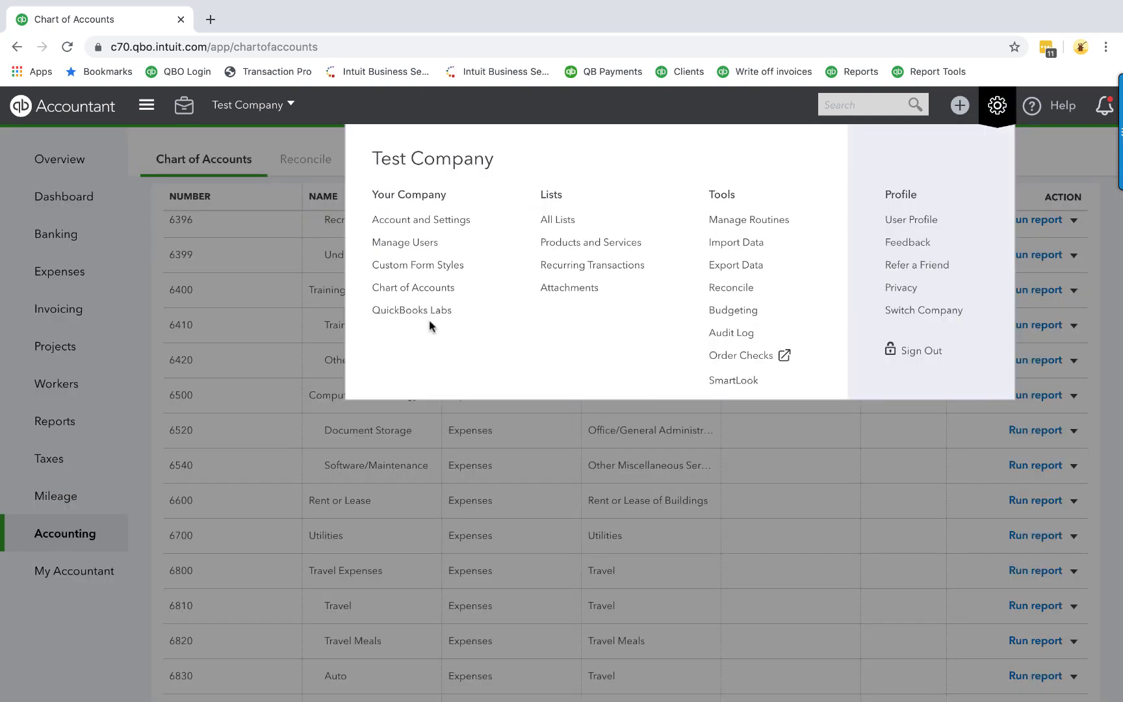
pyautogui.click(424, 221)
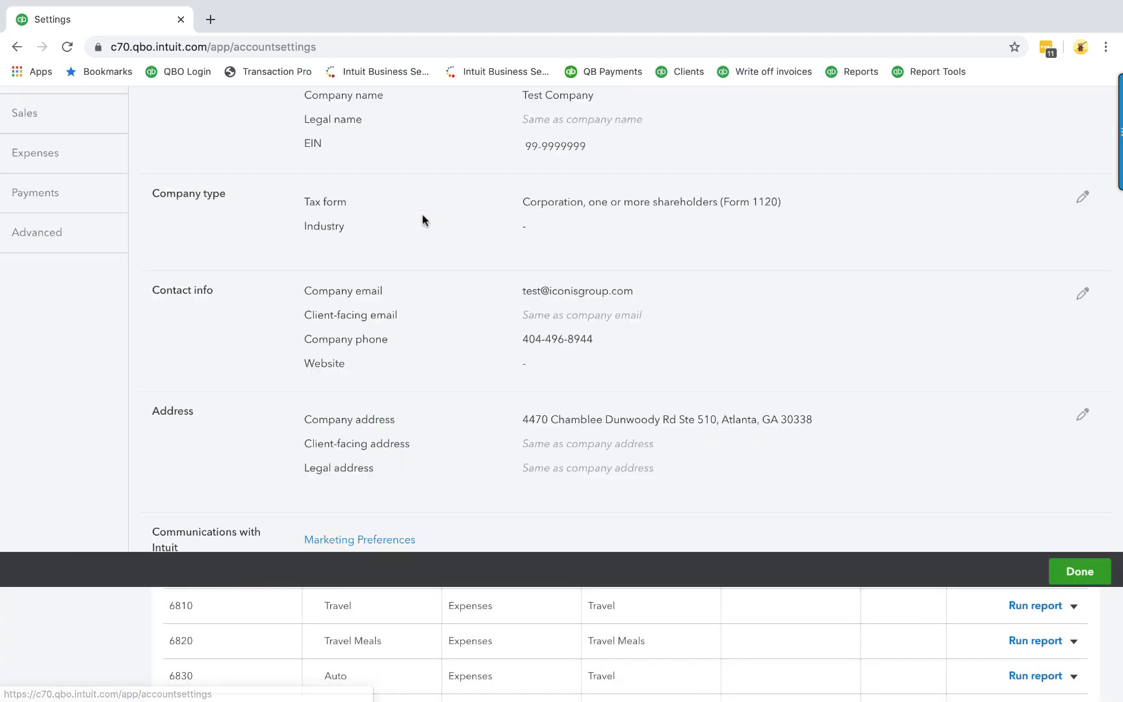
pyautogui.click(37, 278)
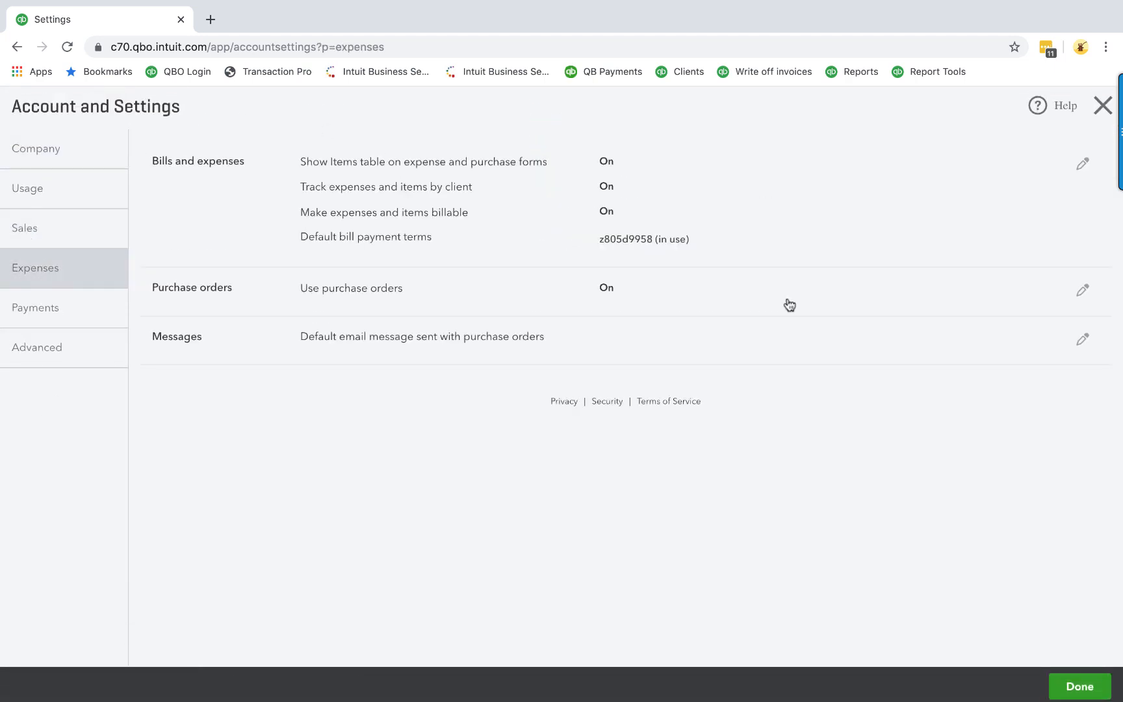
pyautogui.click(1082, 164)
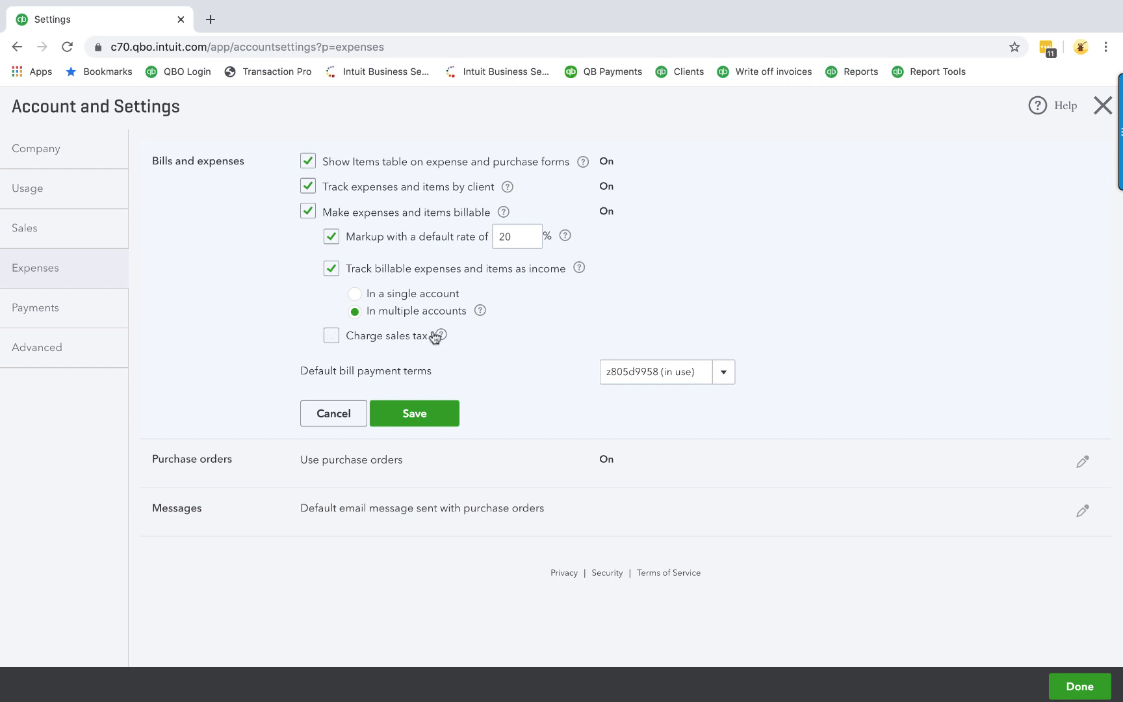
pyautogui.moveTo(441, 336)
pyautogui.click(723, 372)
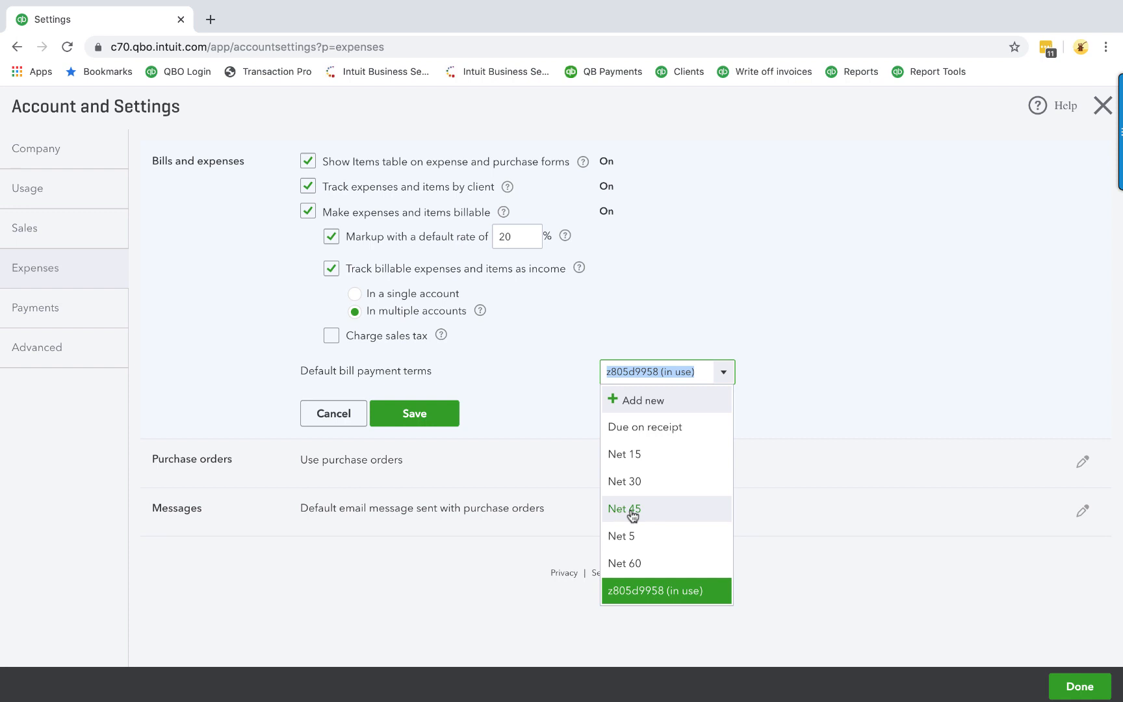
pyautogui.click(618, 481)
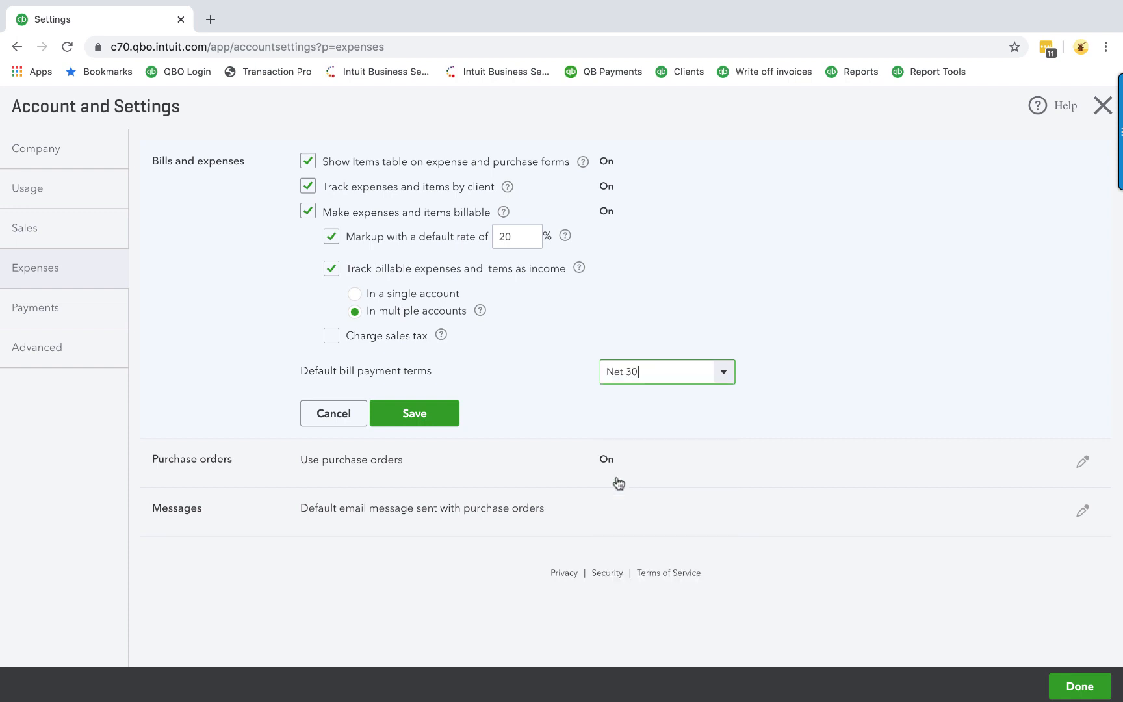
pyautogui.click(565, 369)
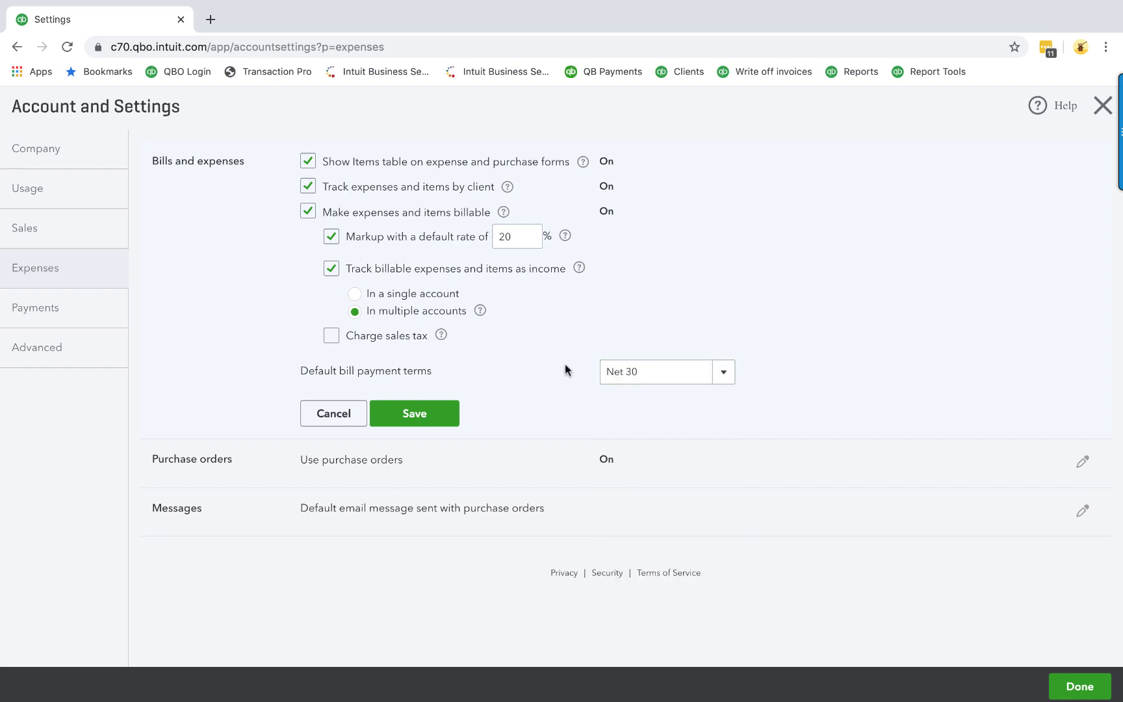
pyautogui.click(430, 414)
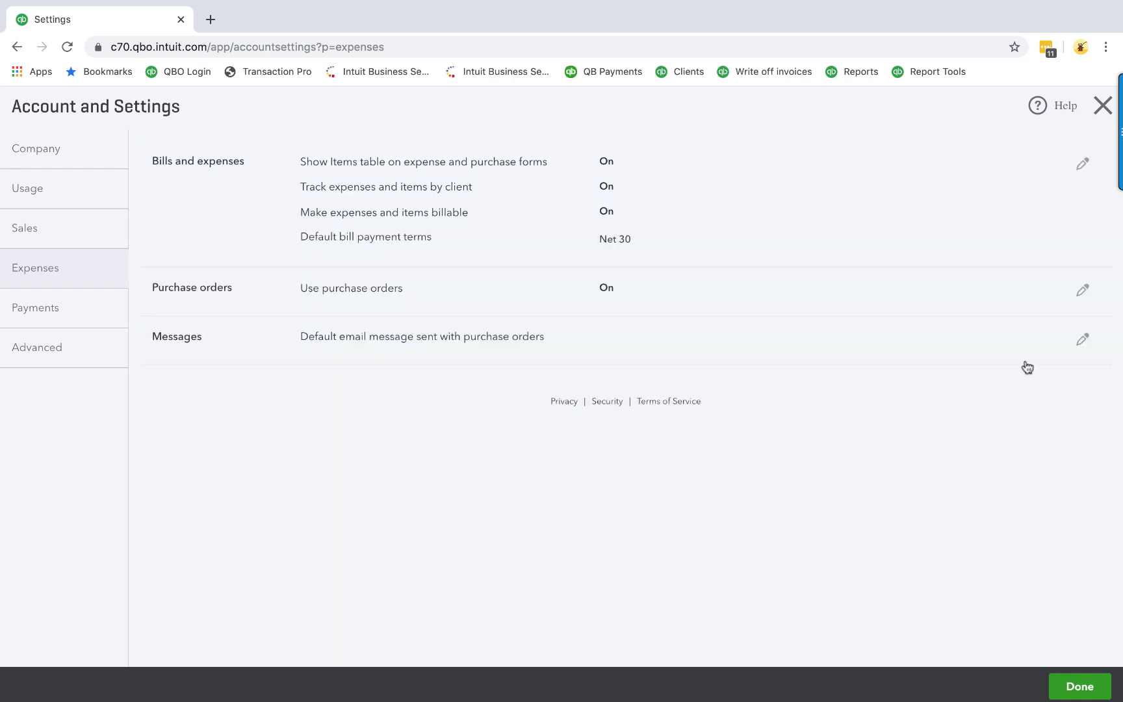
# View the purchase order options and the default purchase order email message, cancelling both without changes.
pyautogui.click(1082, 290)
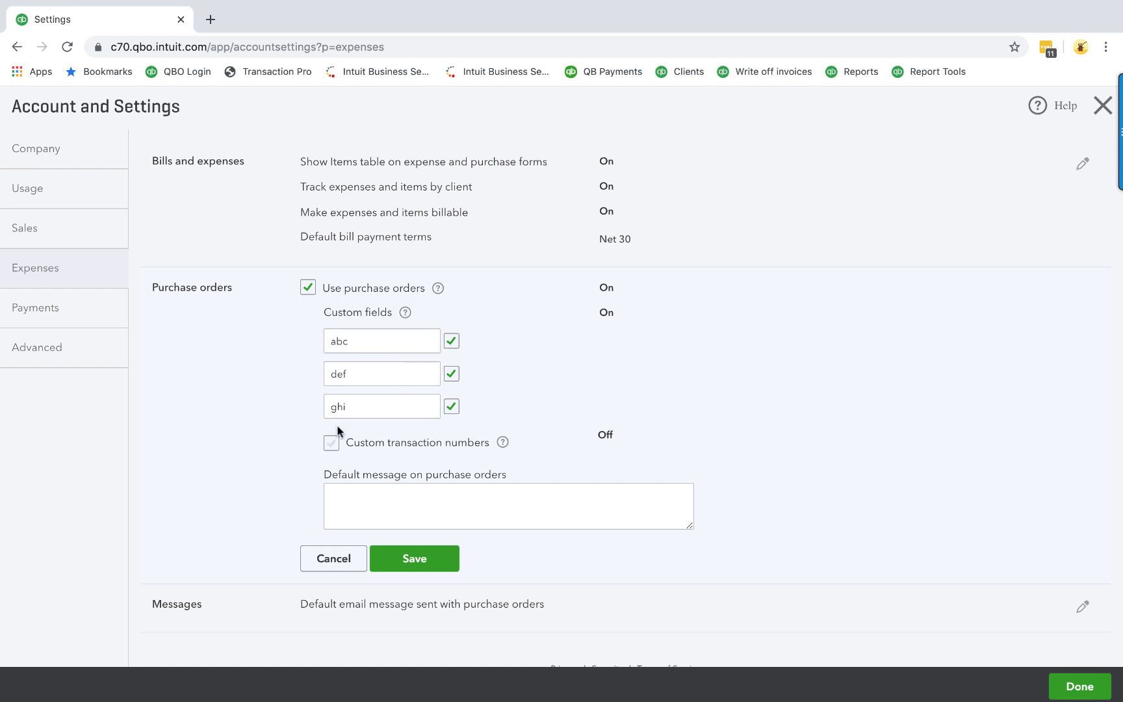
pyautogui.click(326, 560)
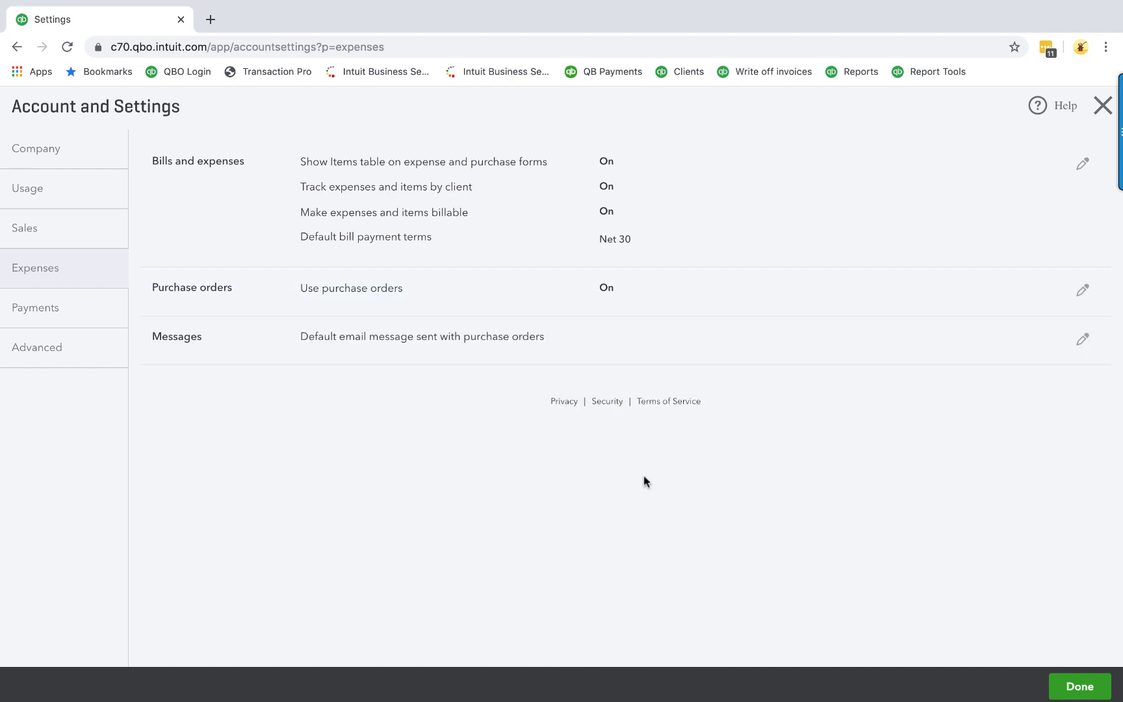
pyautogui.click(1083, 339)
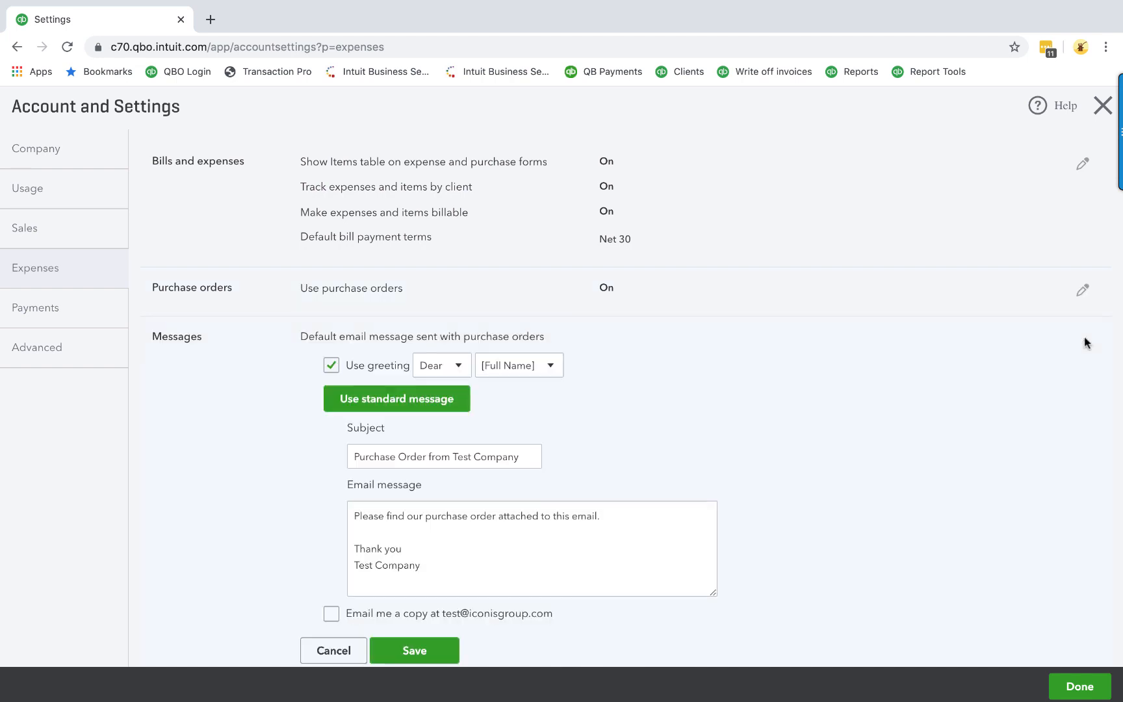
pyautogui.scroll(-2, 812, 484)
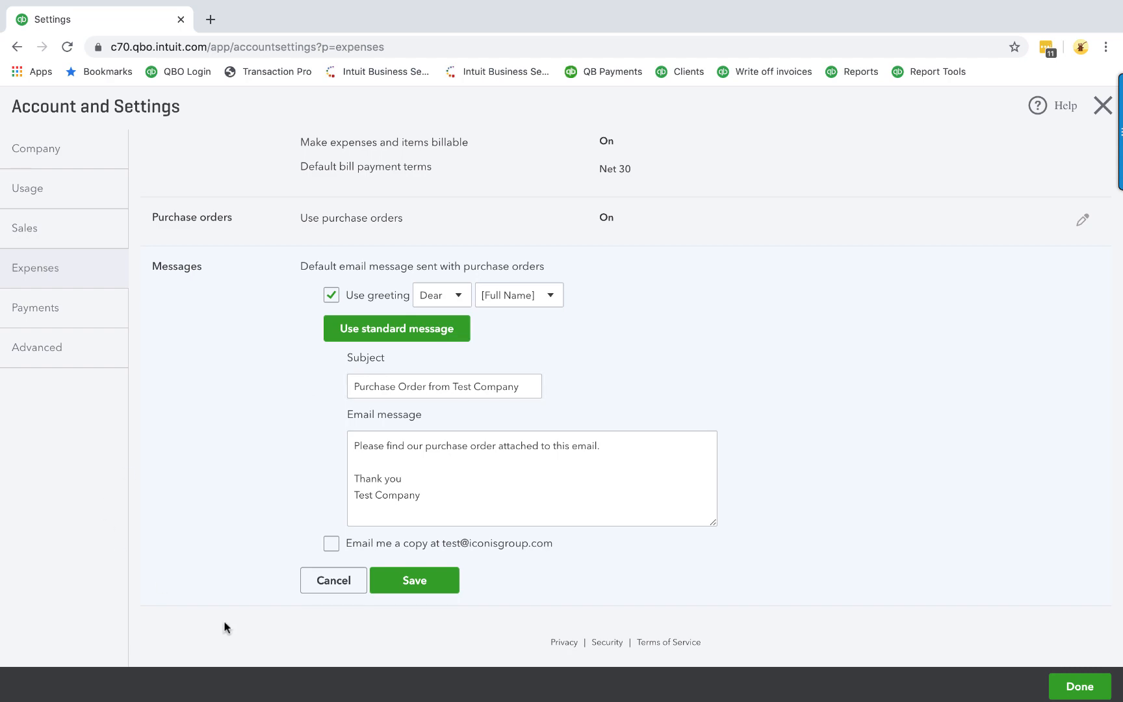
pyautogui.click(333, 585)
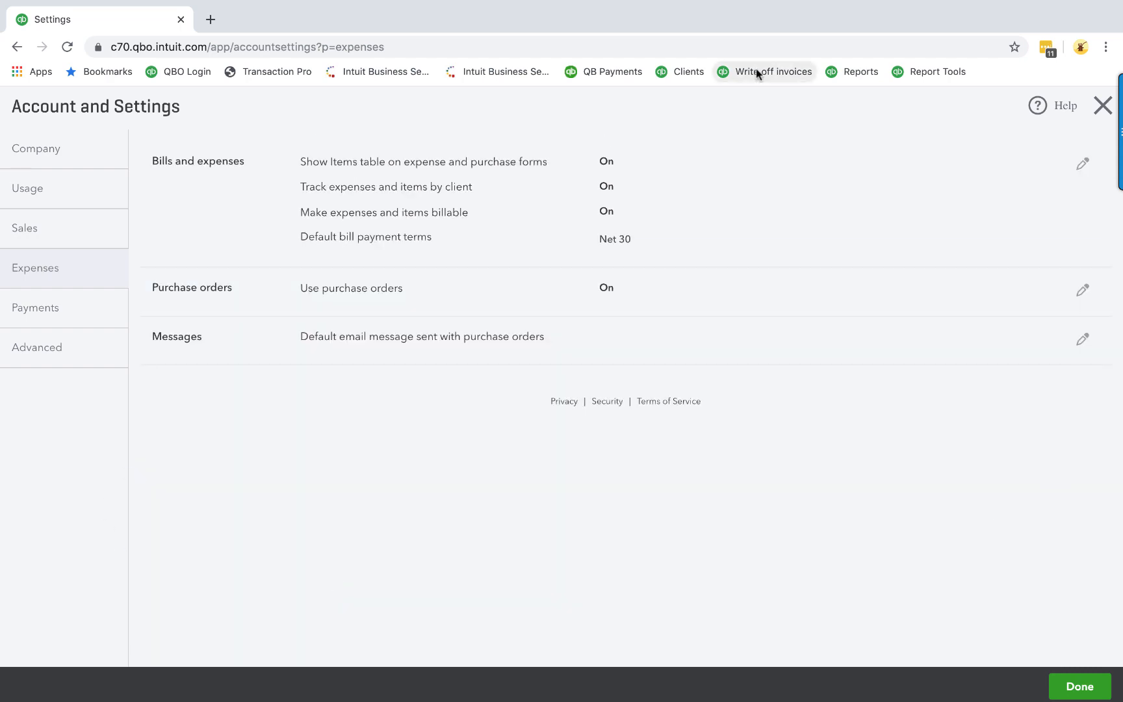
pyautogui.hotkey('ctrl', 'Up')
pyautogui.click(476, 53)
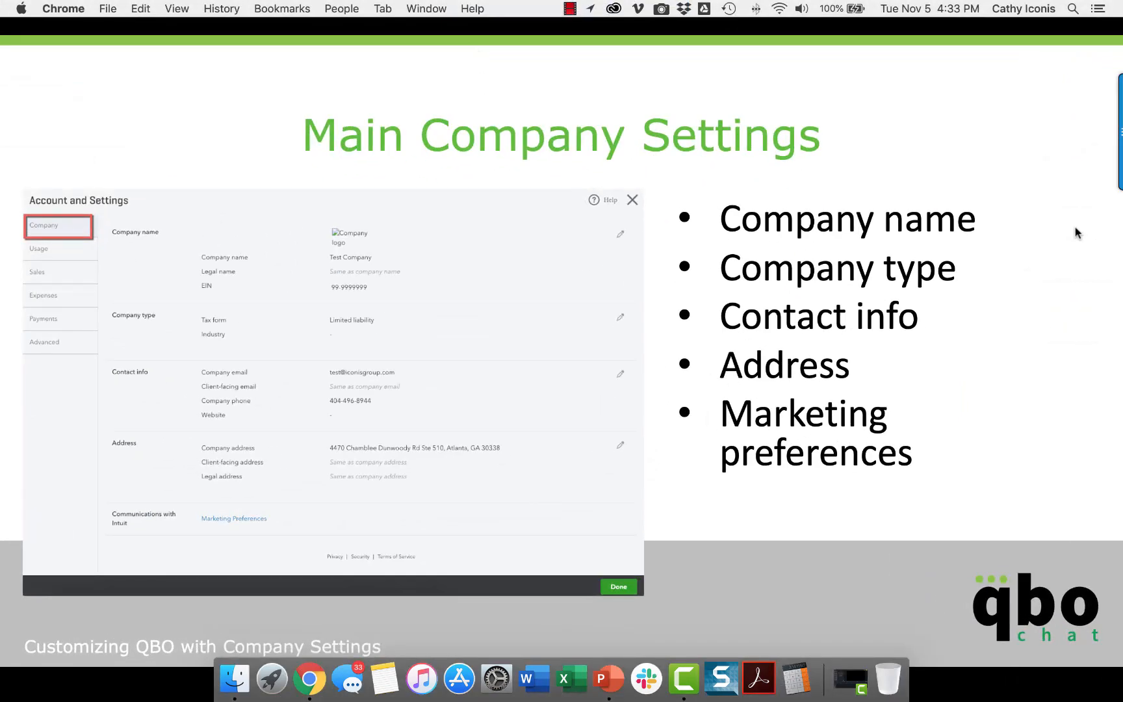
pyautogui.press('Right')
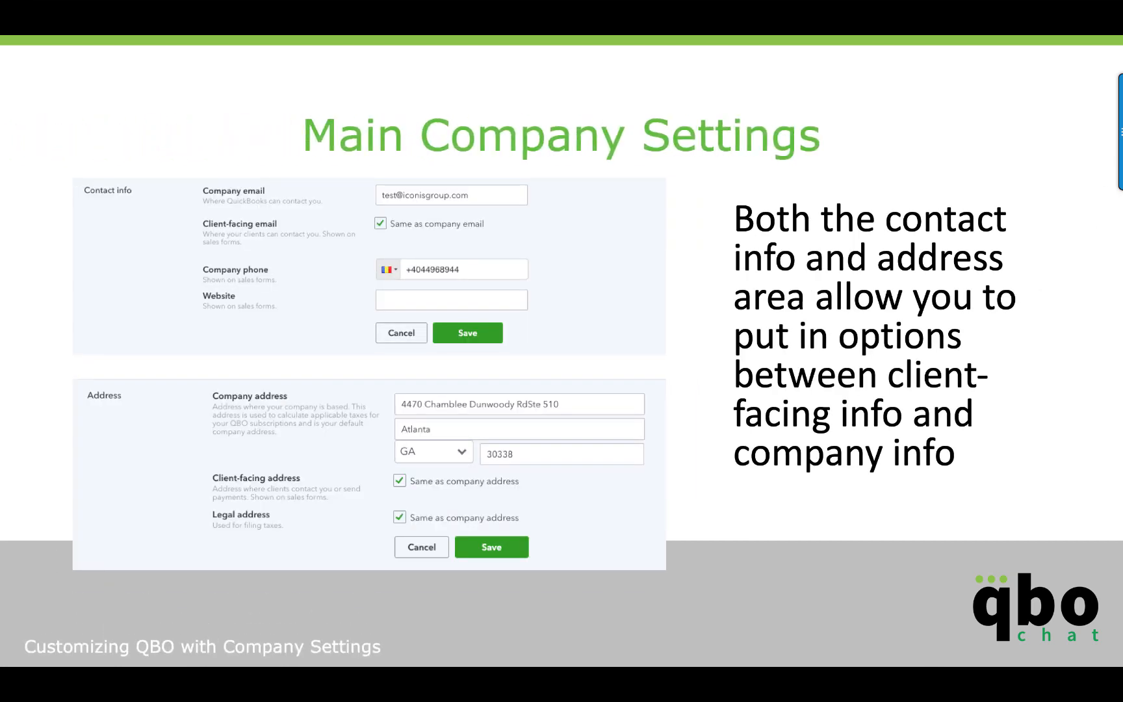
pyautogui.press('Right')
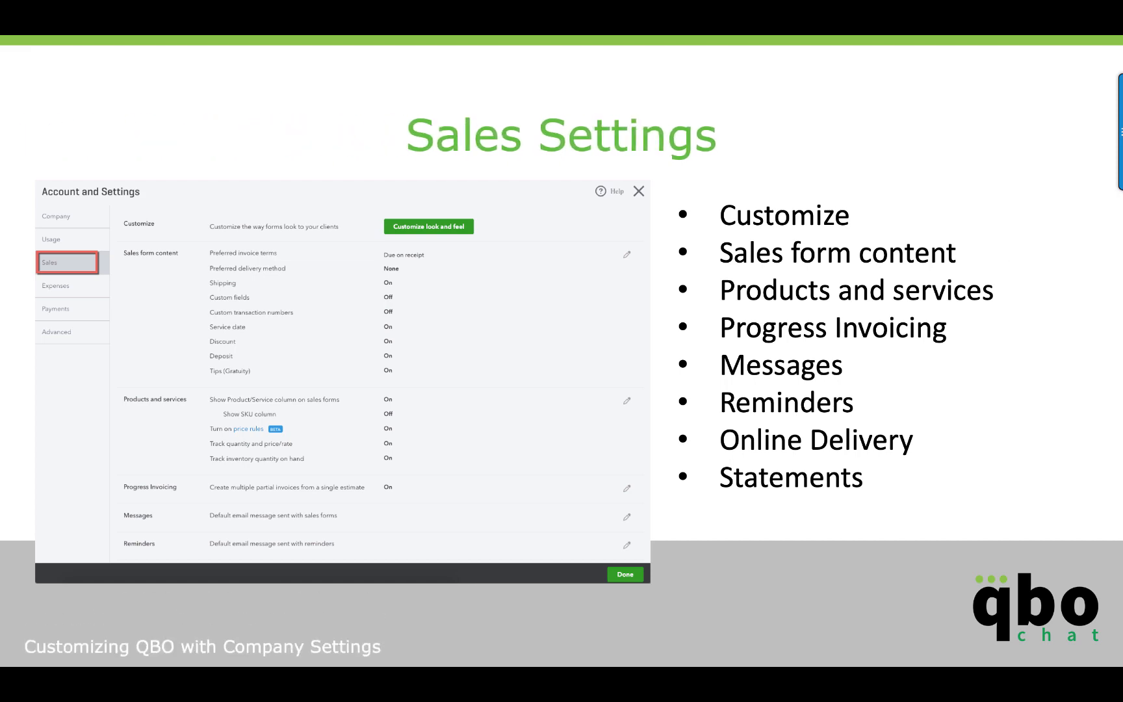
pyautogui.press('Right')
pyautogui.press('Right')
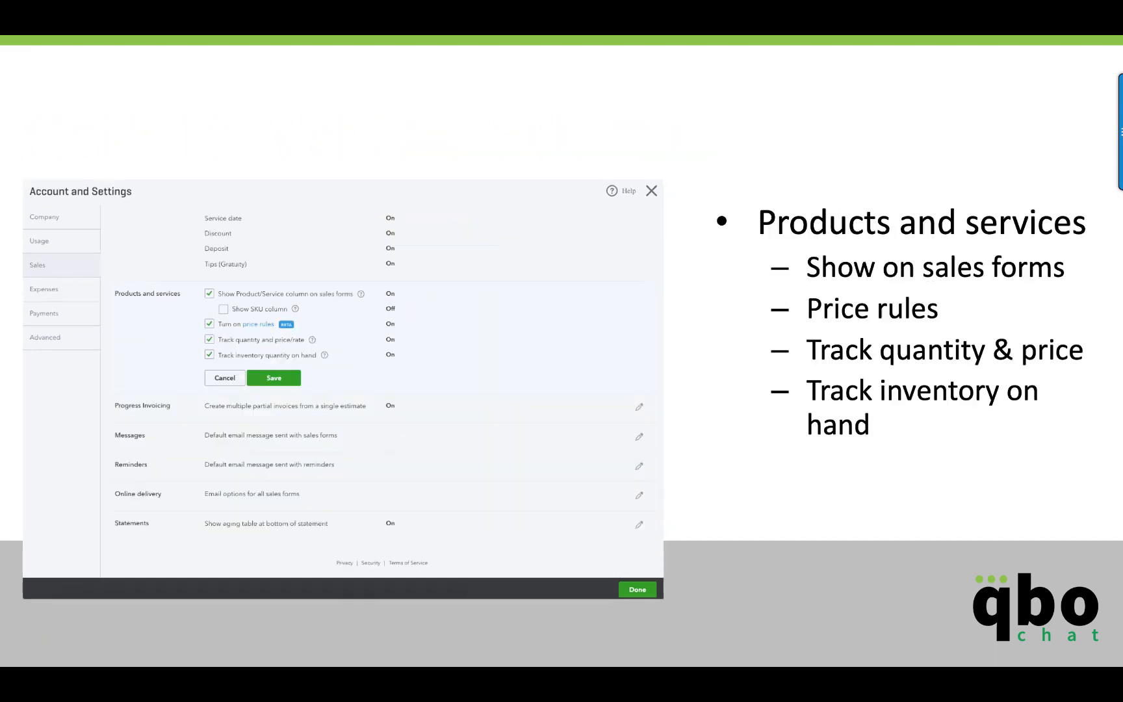
pyautogui.press('Right')
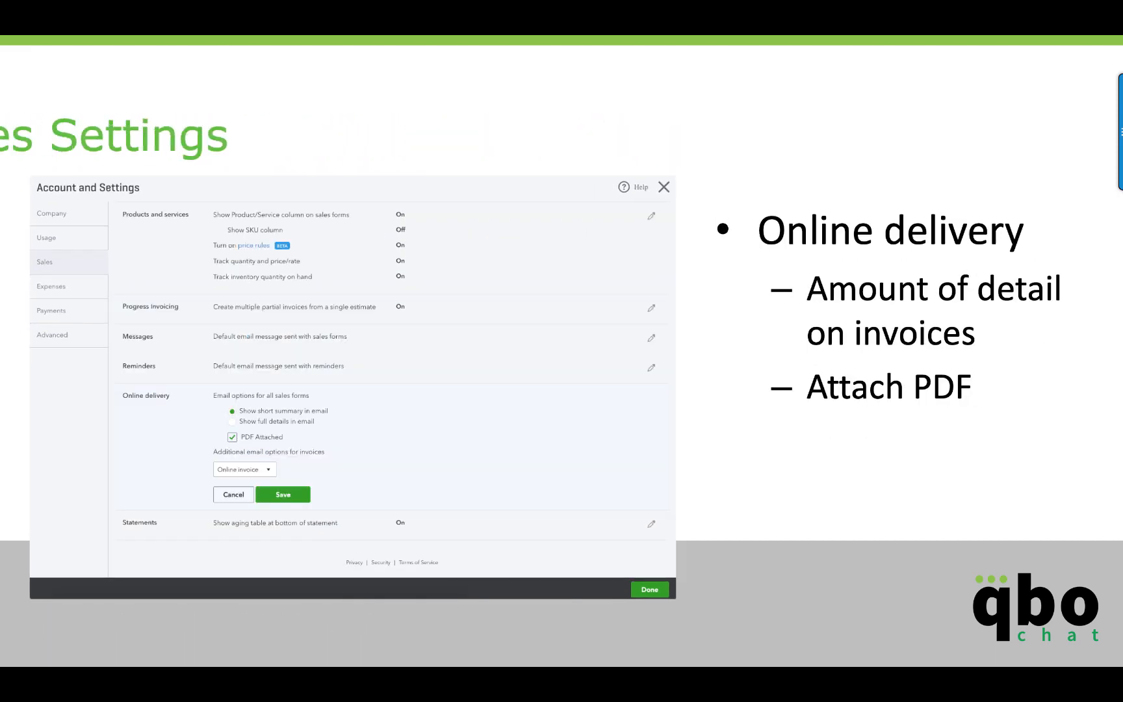
pyautogui.press('Right')
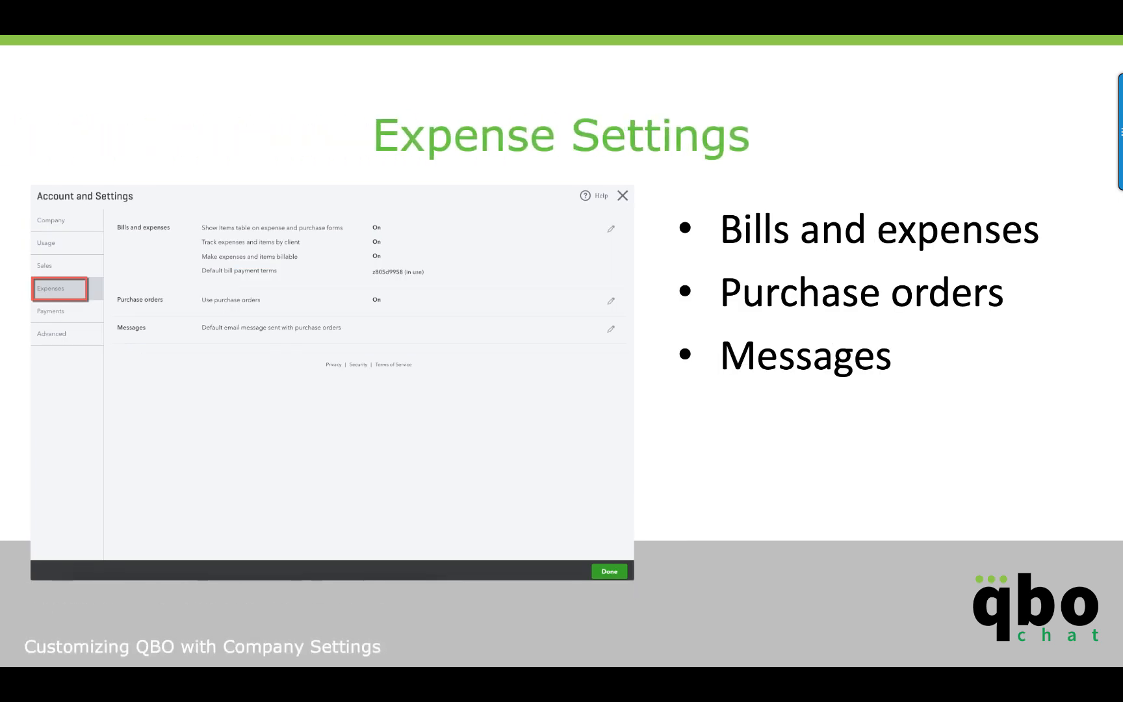
pyautogui.press('Right')
pyautogui.press('Right')
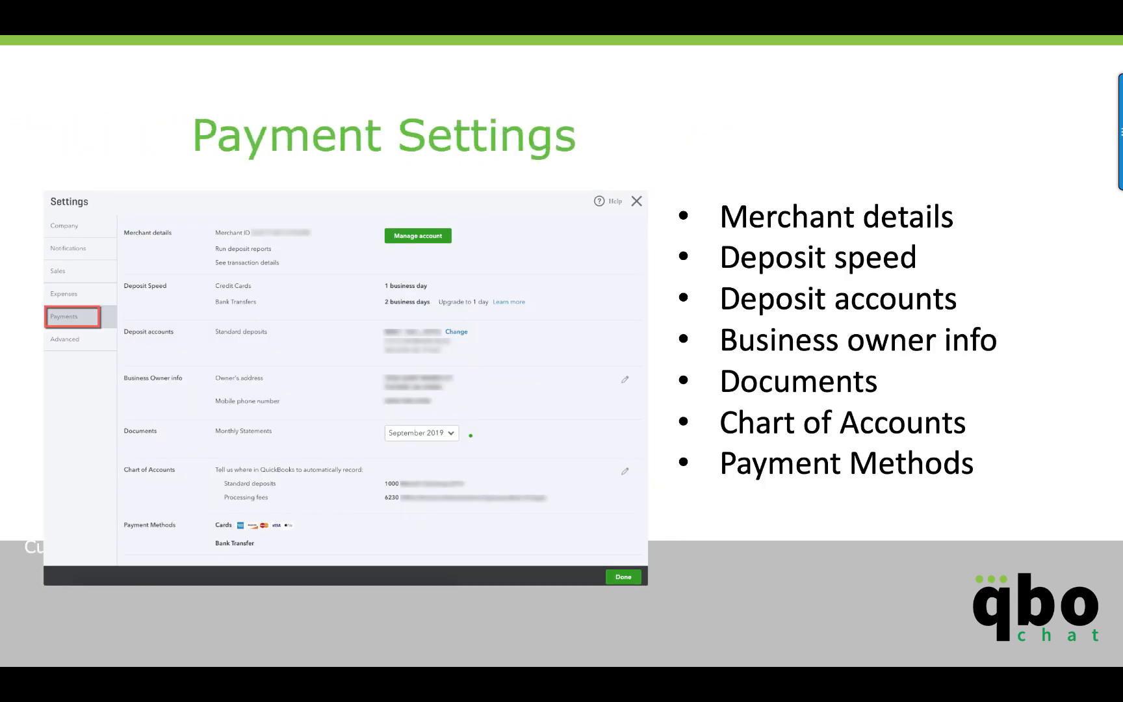
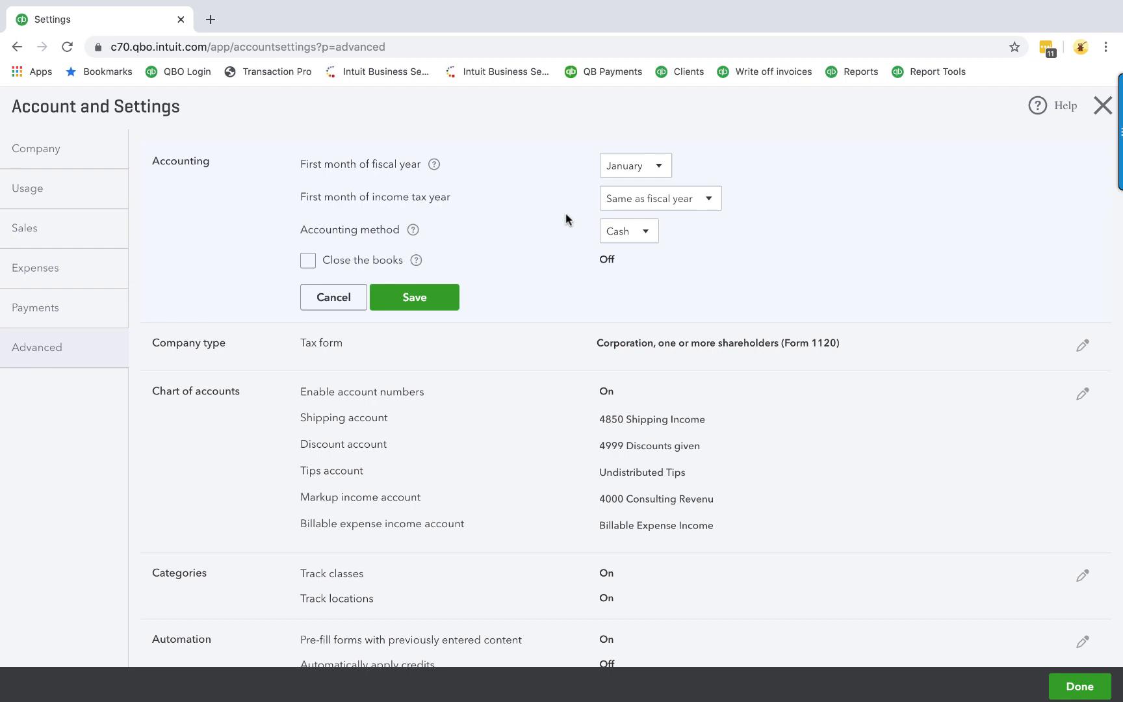
# Turn on Close the books in the Accounting settings and view the choices for allowing changes, keeping the warning-and-password option.
pyautogui.click(308, 260)
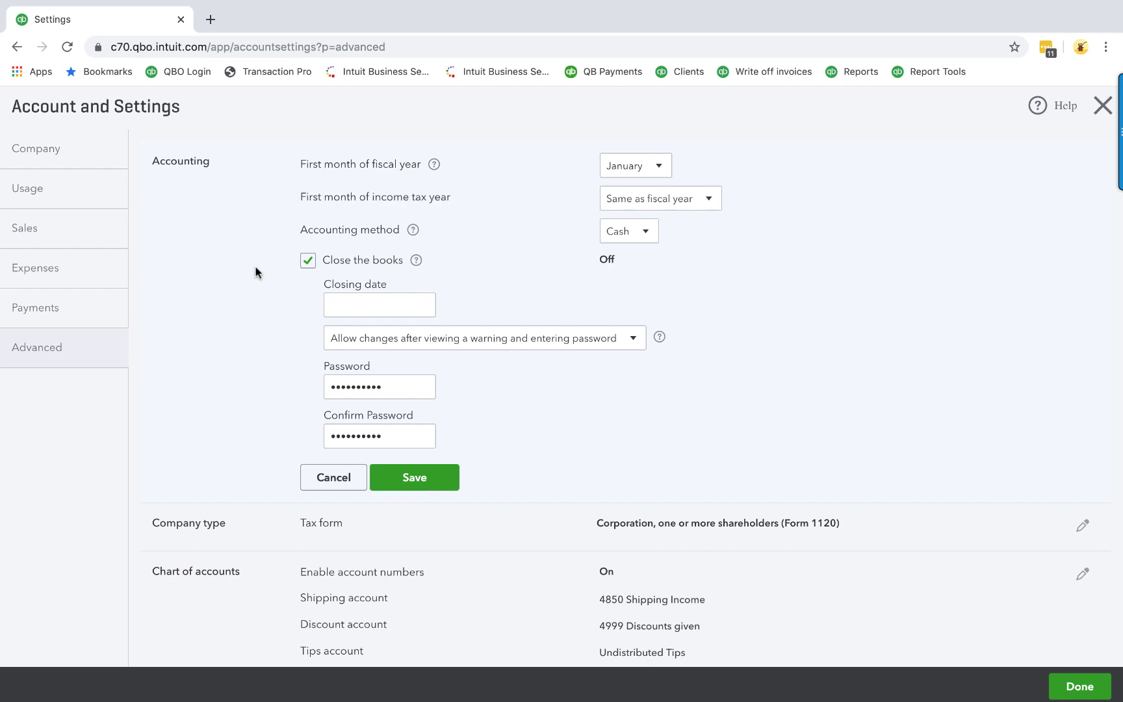
pyautogui.click(634, 346)
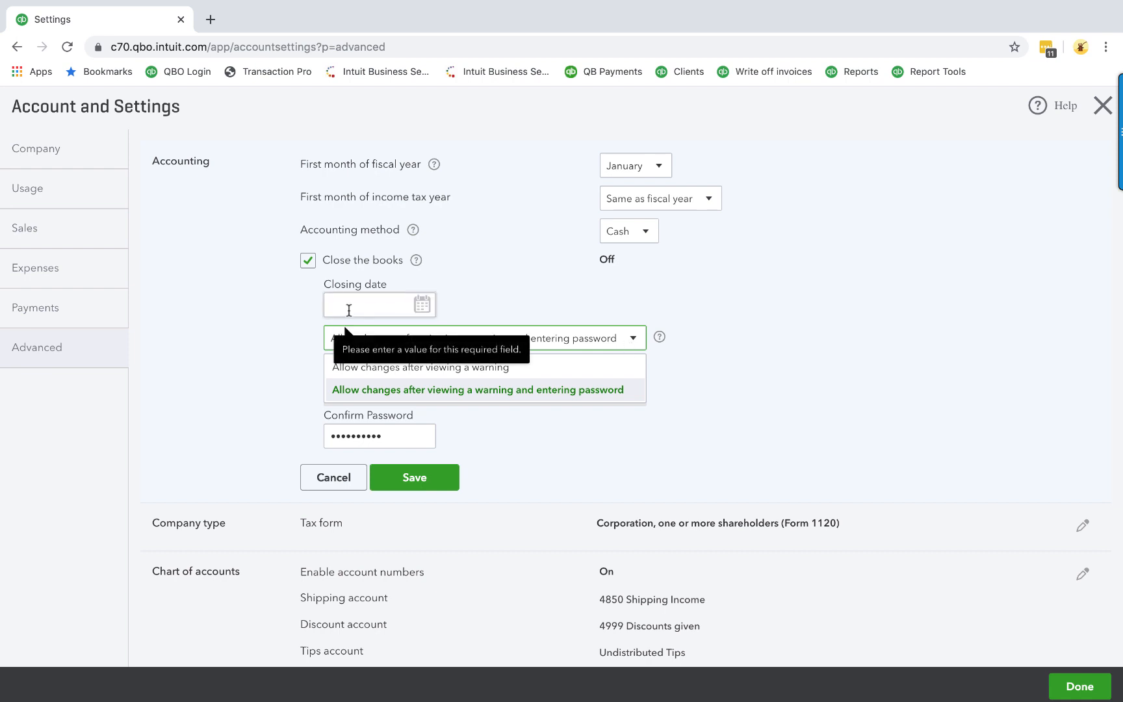
pyautogui.click(276, 356)
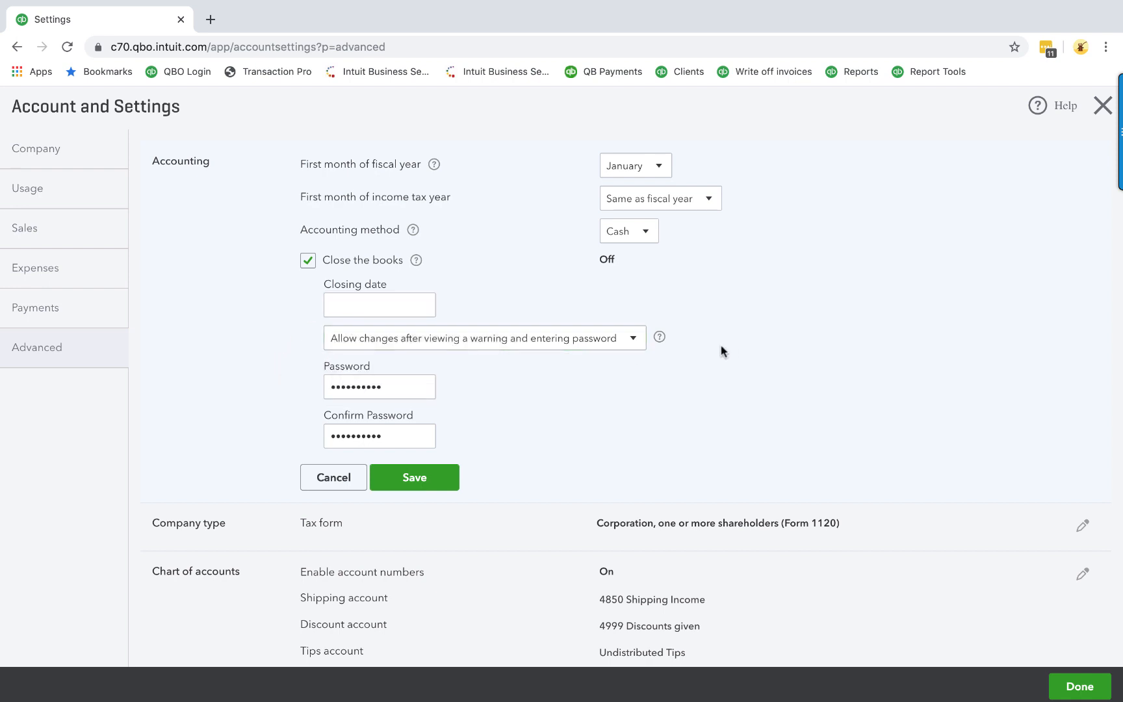
# Review the closed-books change options and the password field in the Accounting settings, then cancel the edit.
pyautogui.click(642, 344)
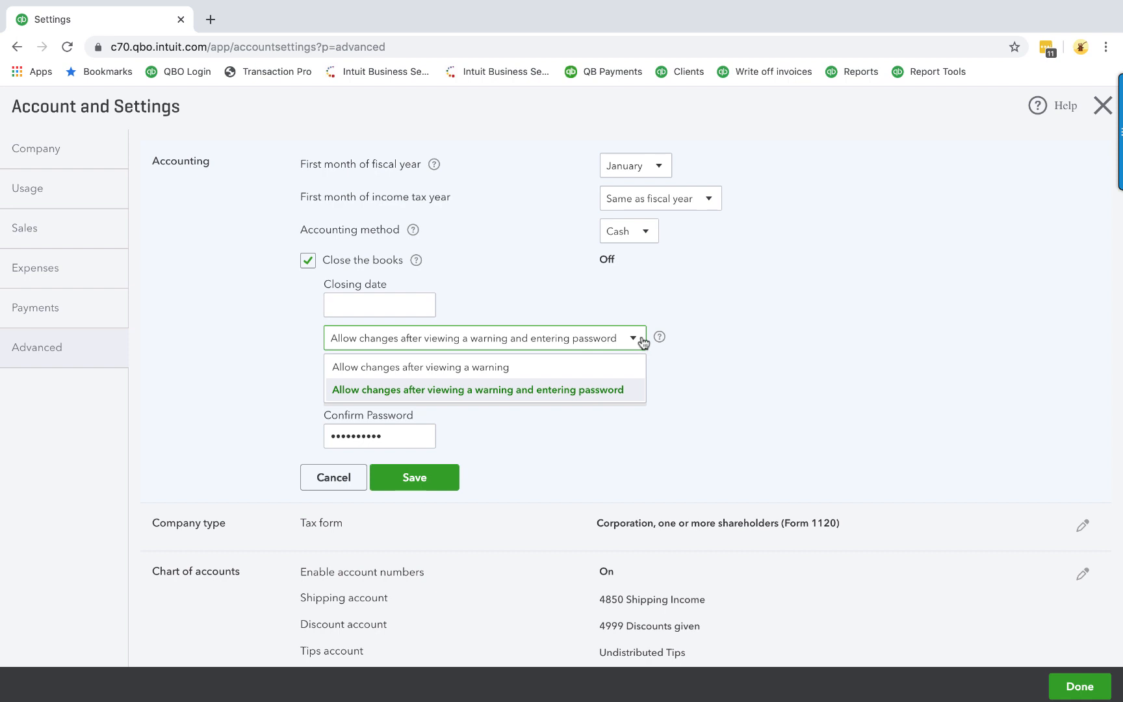
pyautogui.click(644, 339)
pyautogui.click(262, 379)
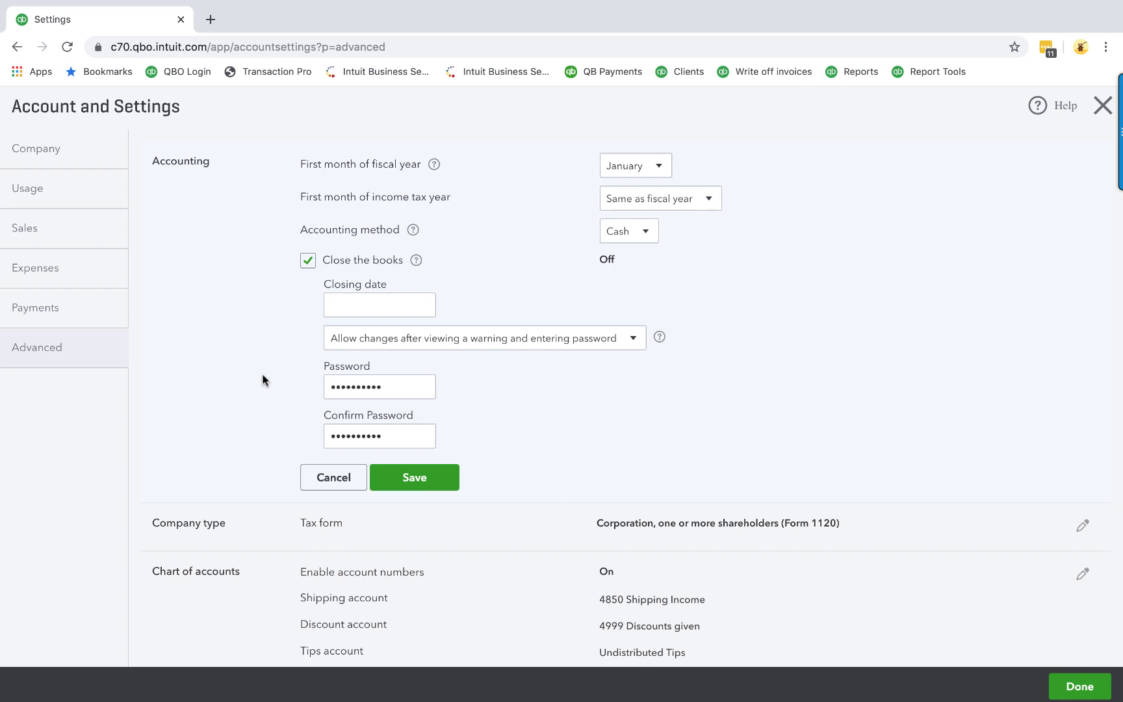
pyautogui.doubleClick(342, 384)
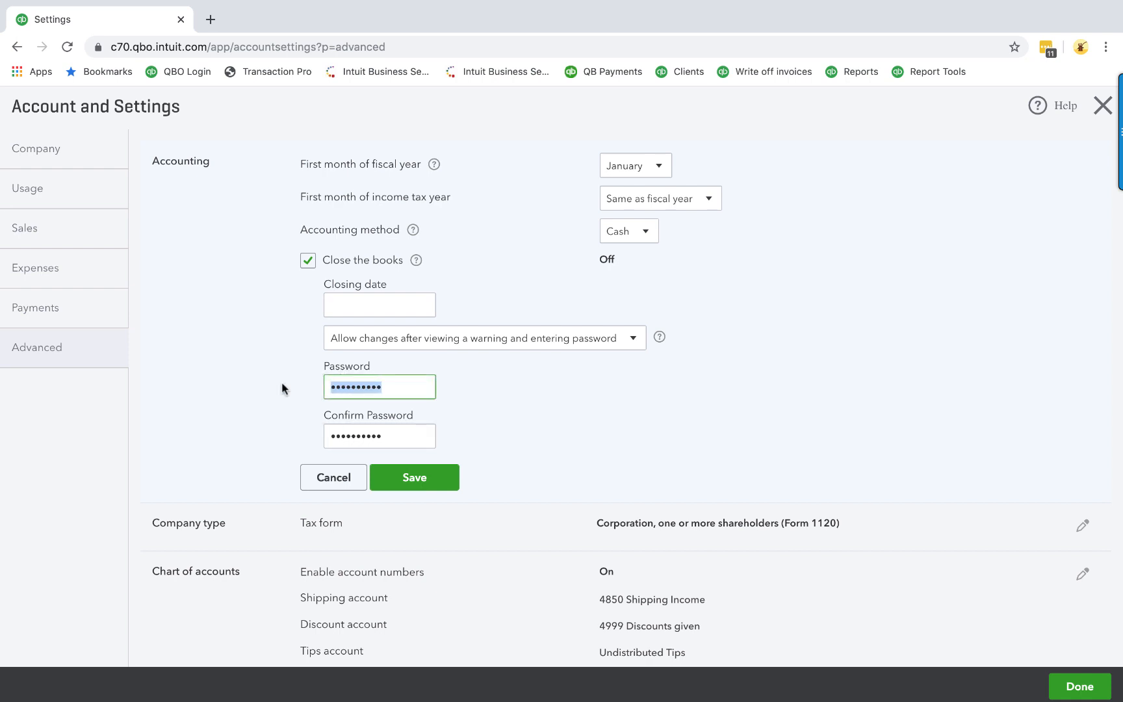
pyautogui.click(327, 478)
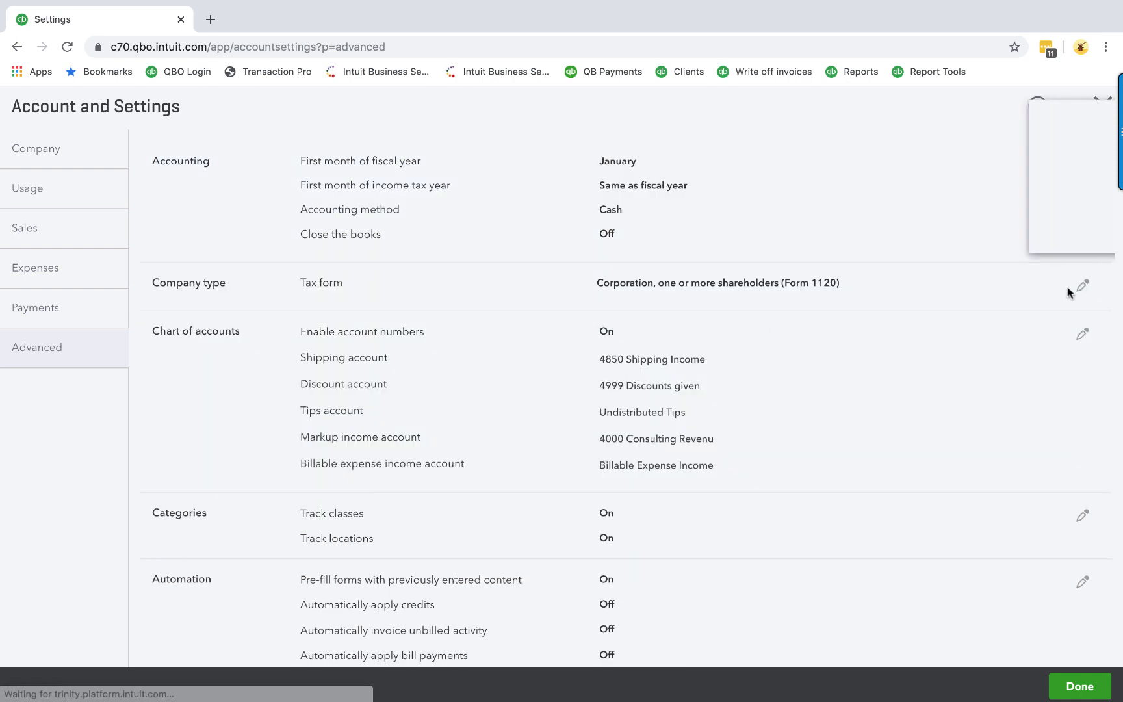
pyautogui.click(994, 239)
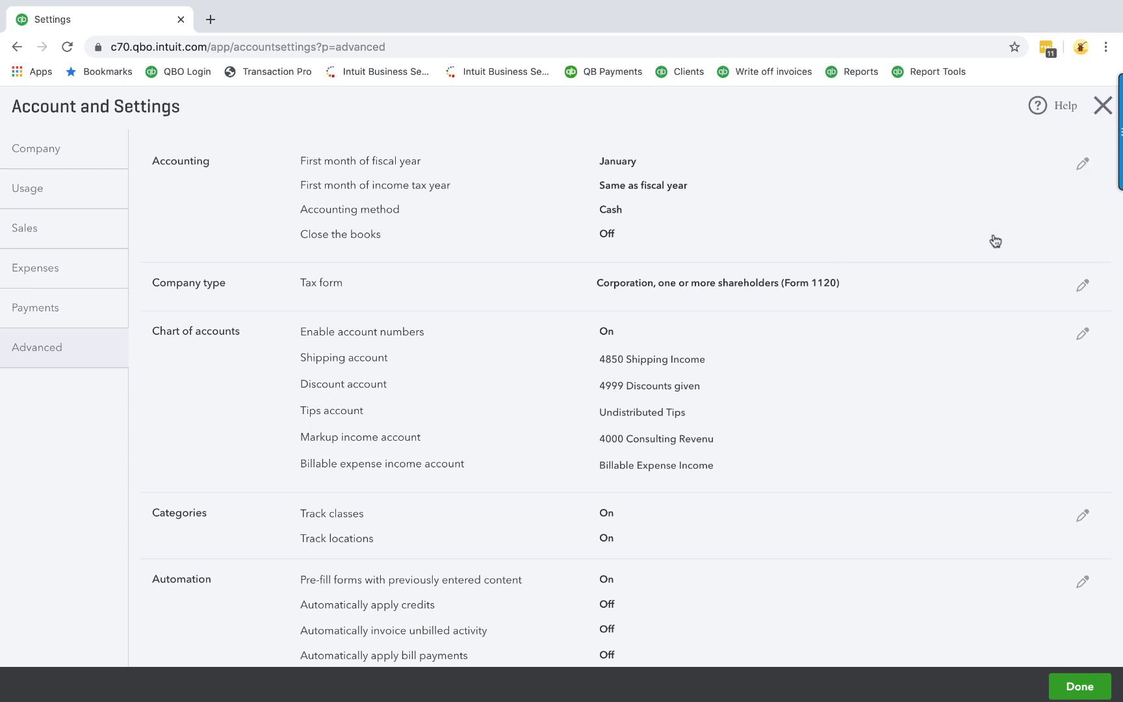
# Open the Company type settings to view the tax form choices, then cancel without changes.
pyautogui.click(1082, 286)
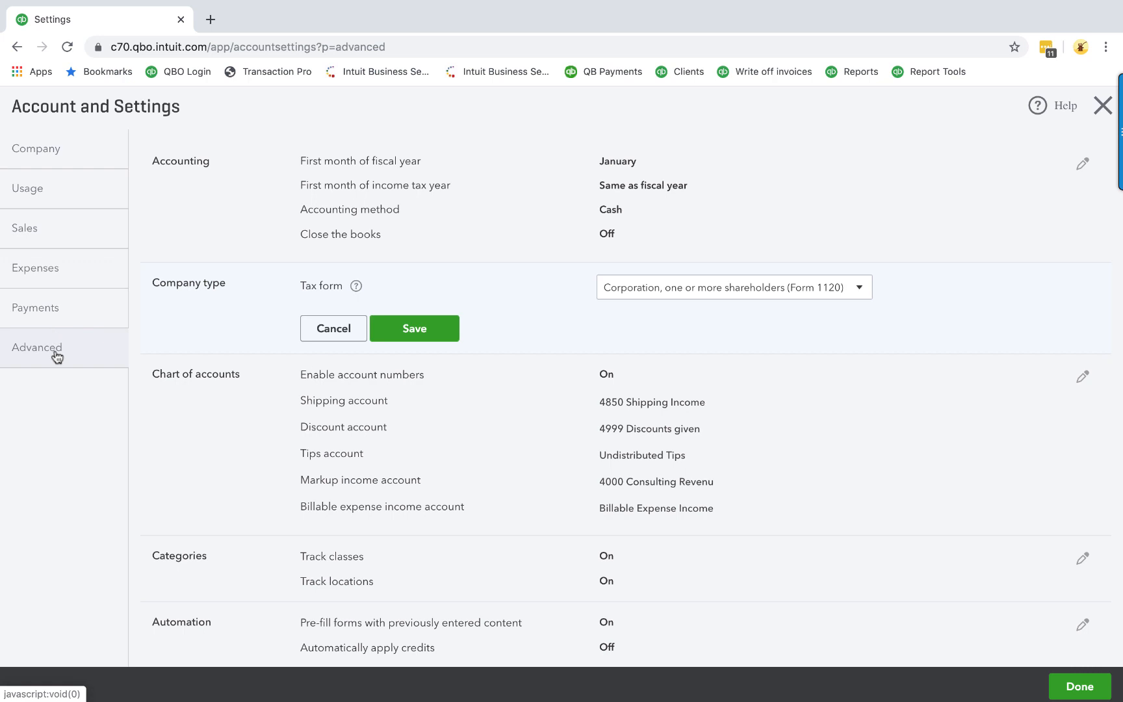
pyautogui.click(689, 288)
pyautogui.click(569, 281)
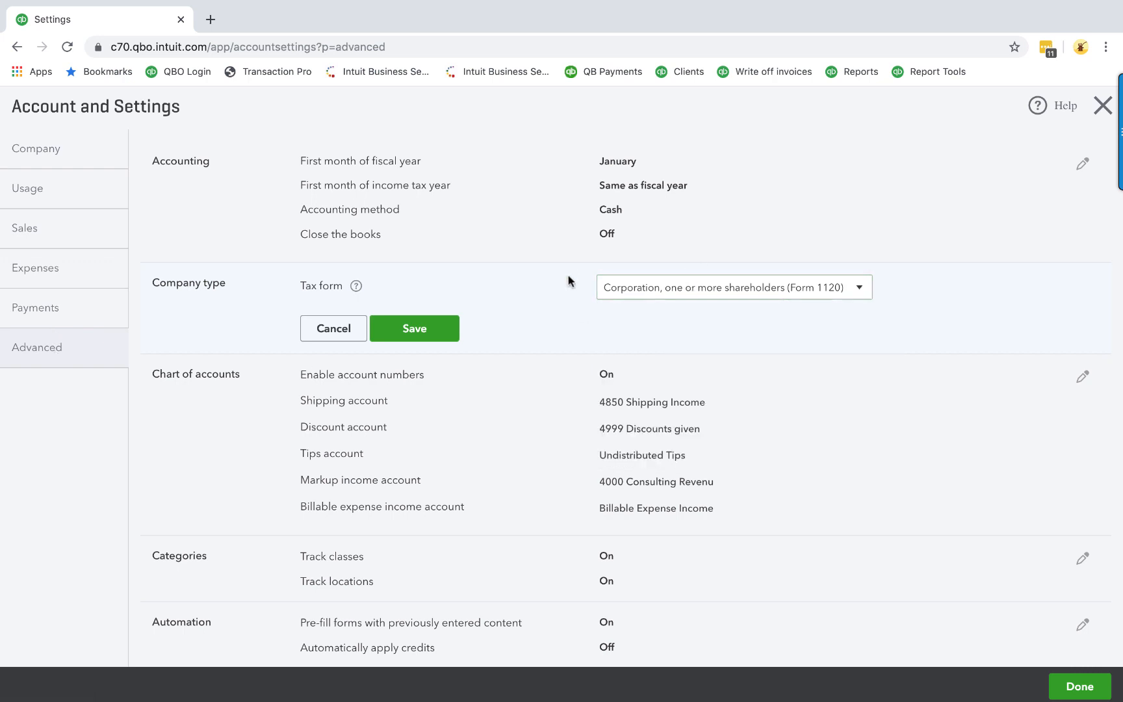
pyautogui.click(309, 325)
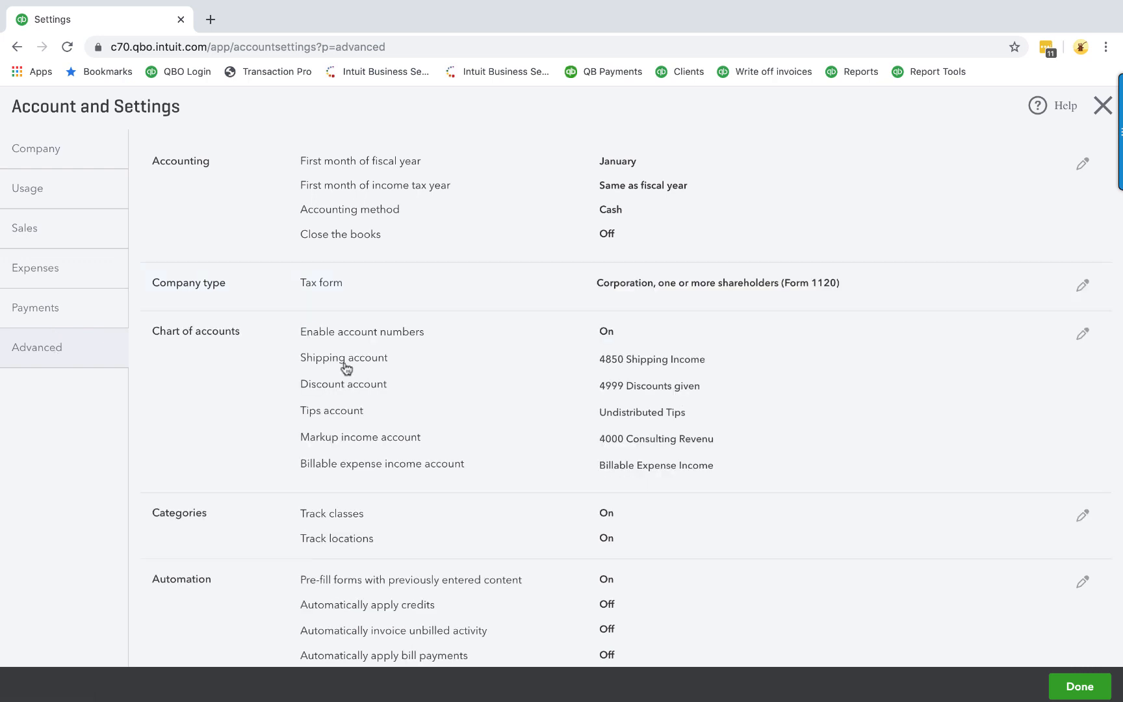
# View the Chart of accounts settings, including the tips and discount account choices, and cancel without changes.
pyautogui.click(1084, 337)
pyautogui.scroll(-2, 744, 353)
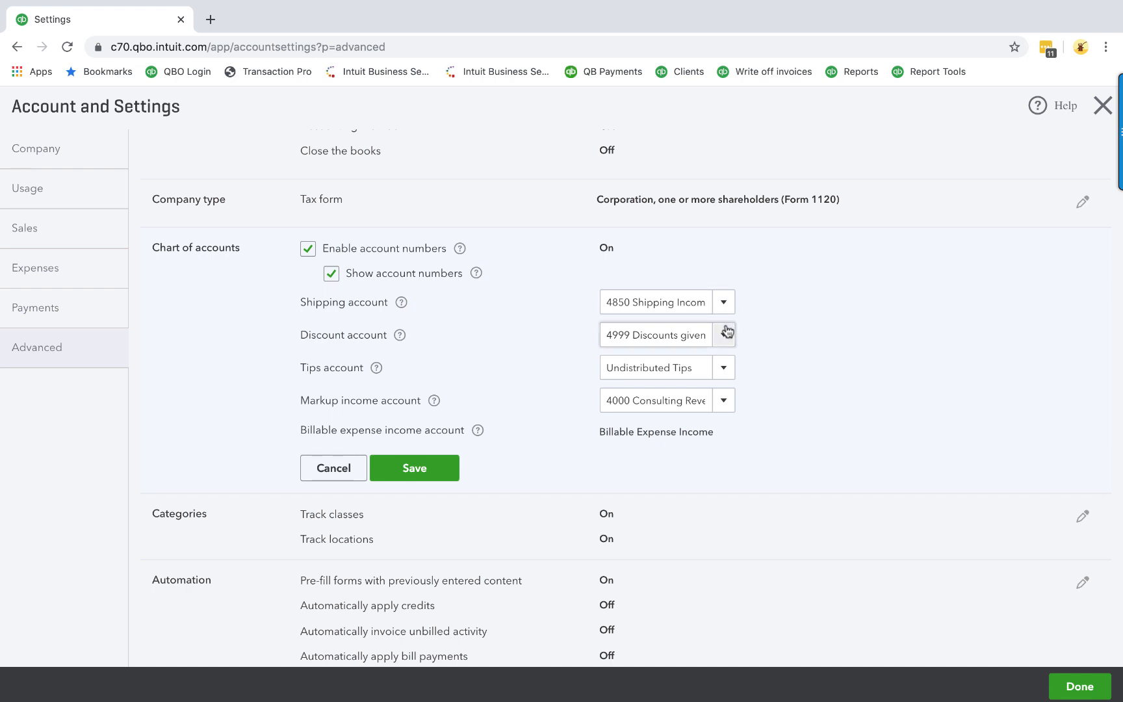
pyautogui.click(725, 368)
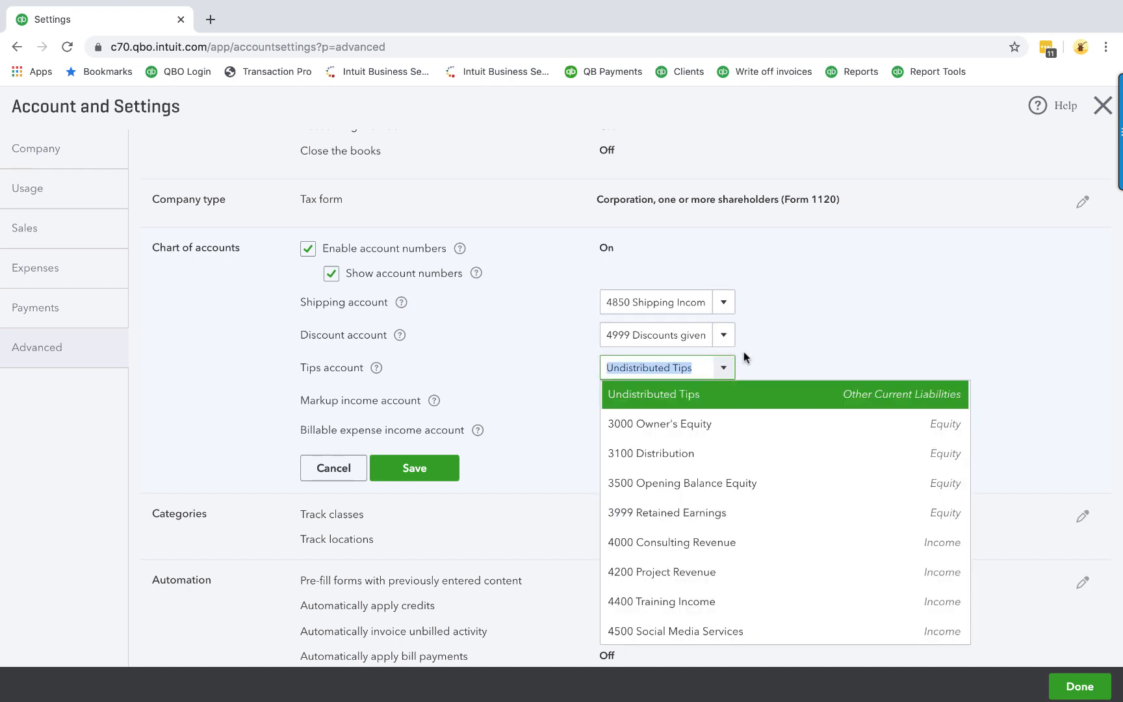
pyautogui.click(726, 369)
pyautogui.click(729, 337)
pyautogui.click(730, 345)
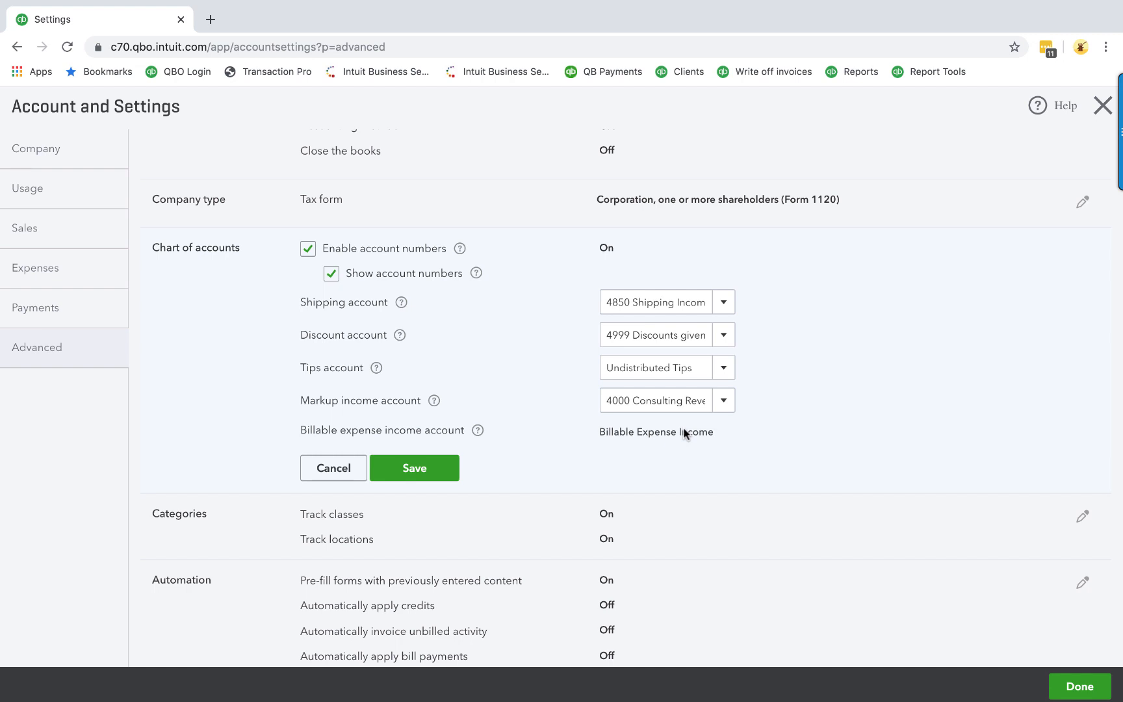
pyautogui.click(312, 469)
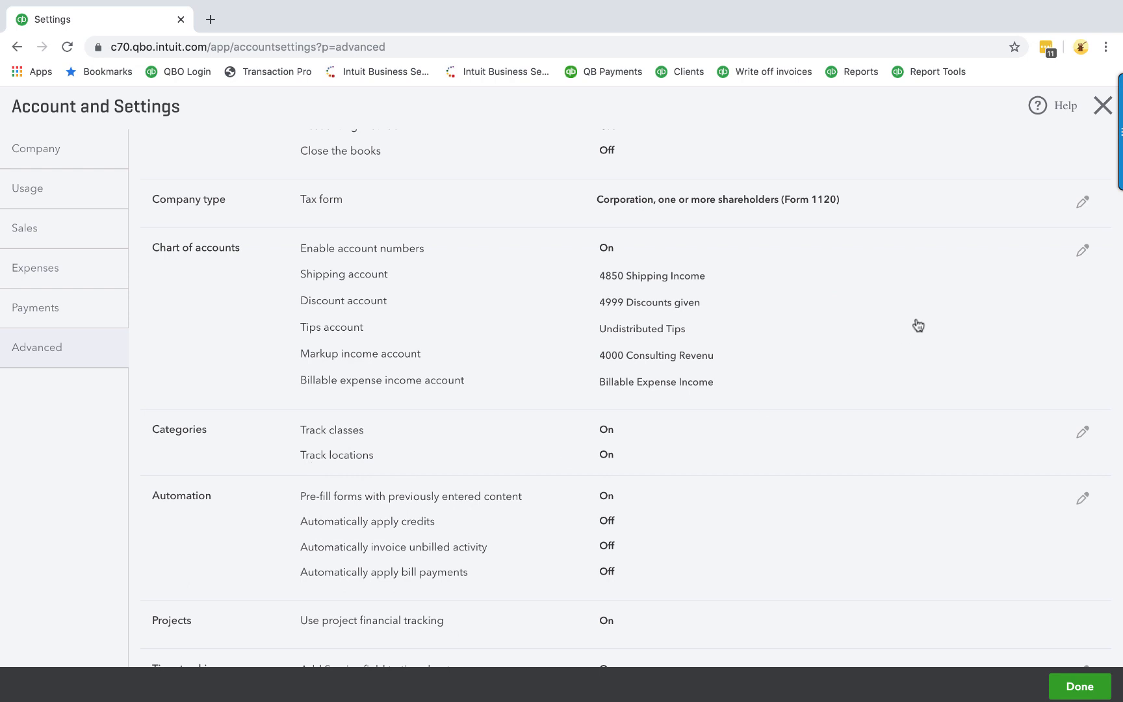
# Open the Categories settings and view the choices for assigning classes, keeping One to each row in transaction.
pyautogui.click(1077, 433)
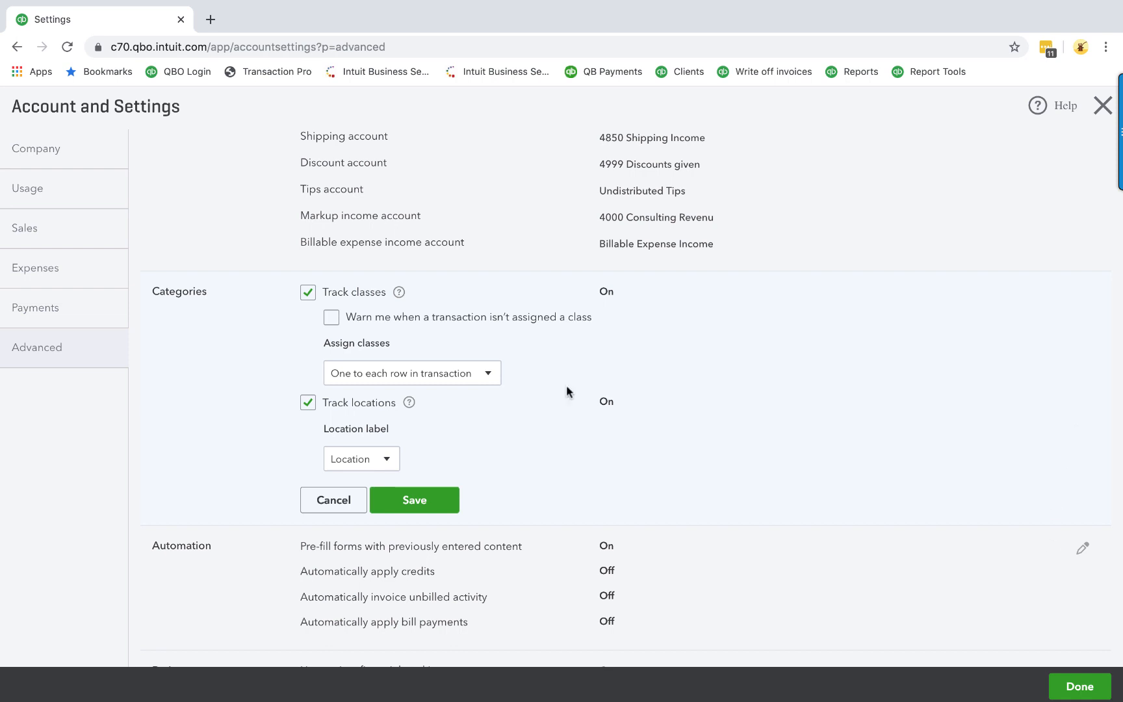
pyautogui.click(478, 377)
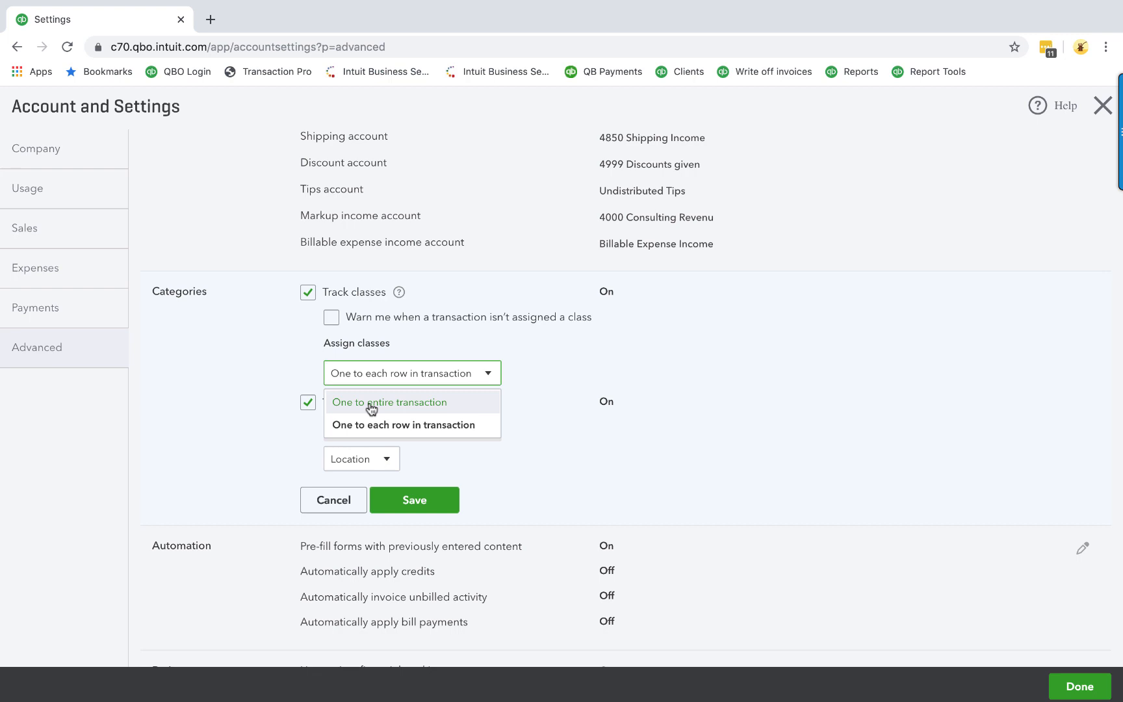
pyautogui.click(251, 371)
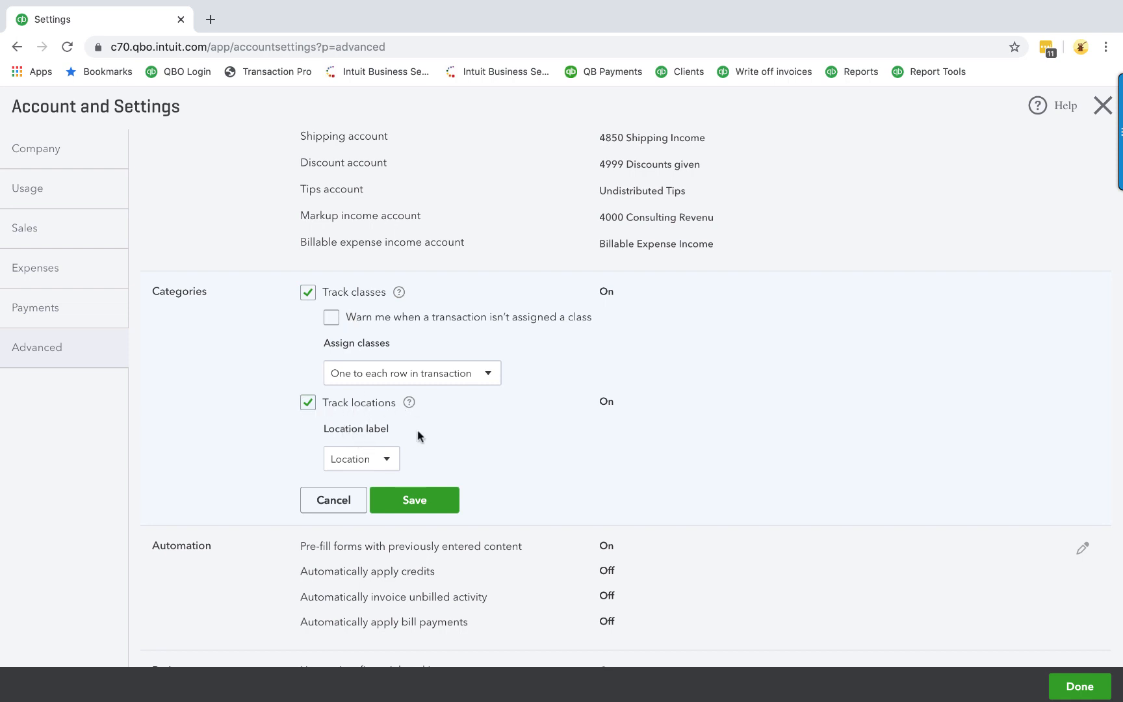
# Try Business as the location label, switch it back to Location, and cancel the Categories edit.
pyautogui.click(380, 461)
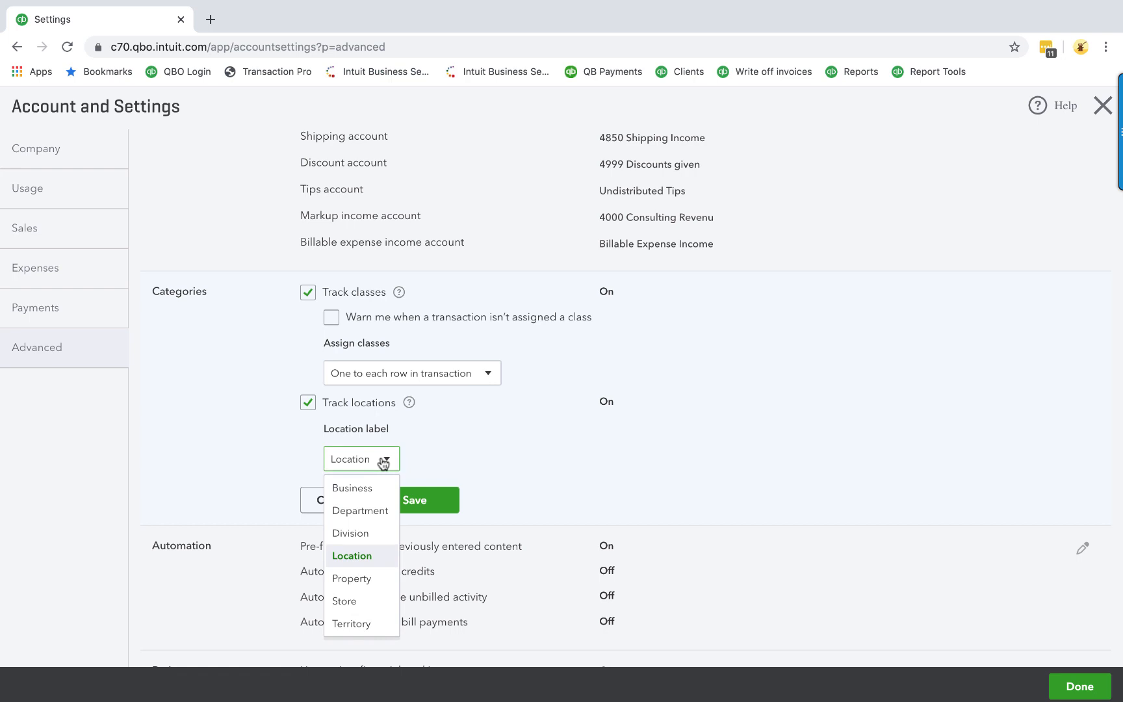
pyautogui.click(359, 486)
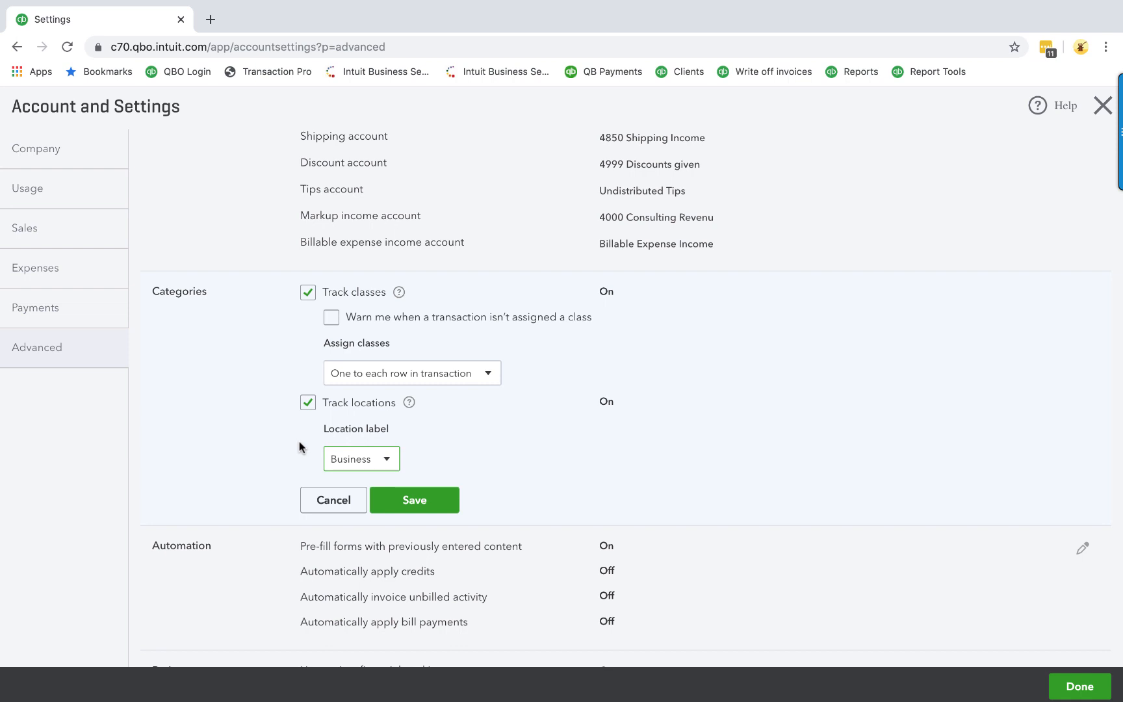
pyautogui.click(385, 460)
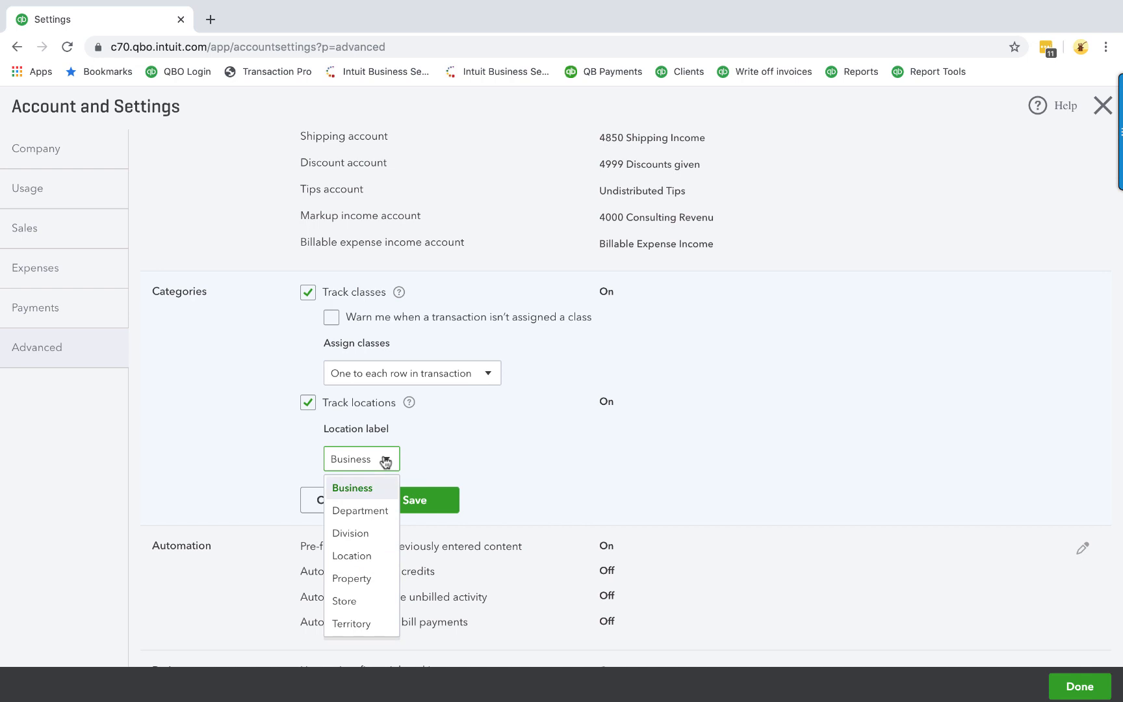
pyautogui.click(375, 552)
pyautogui.click(284, 459)
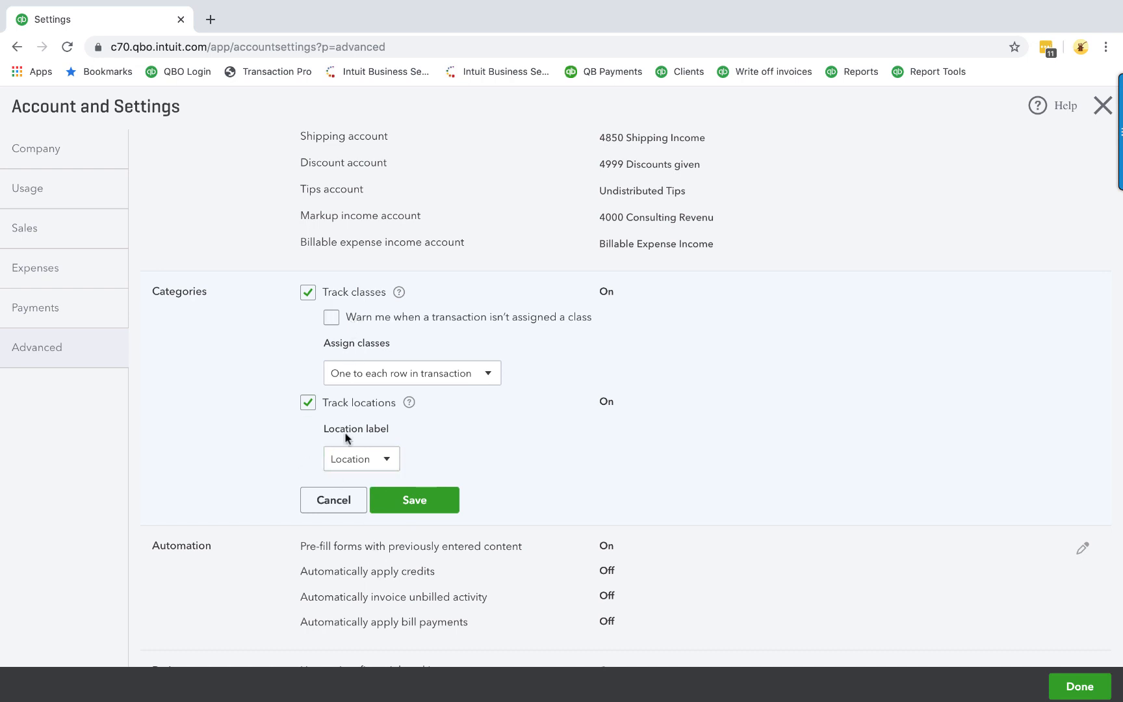
pyautogui.click(339, 502)
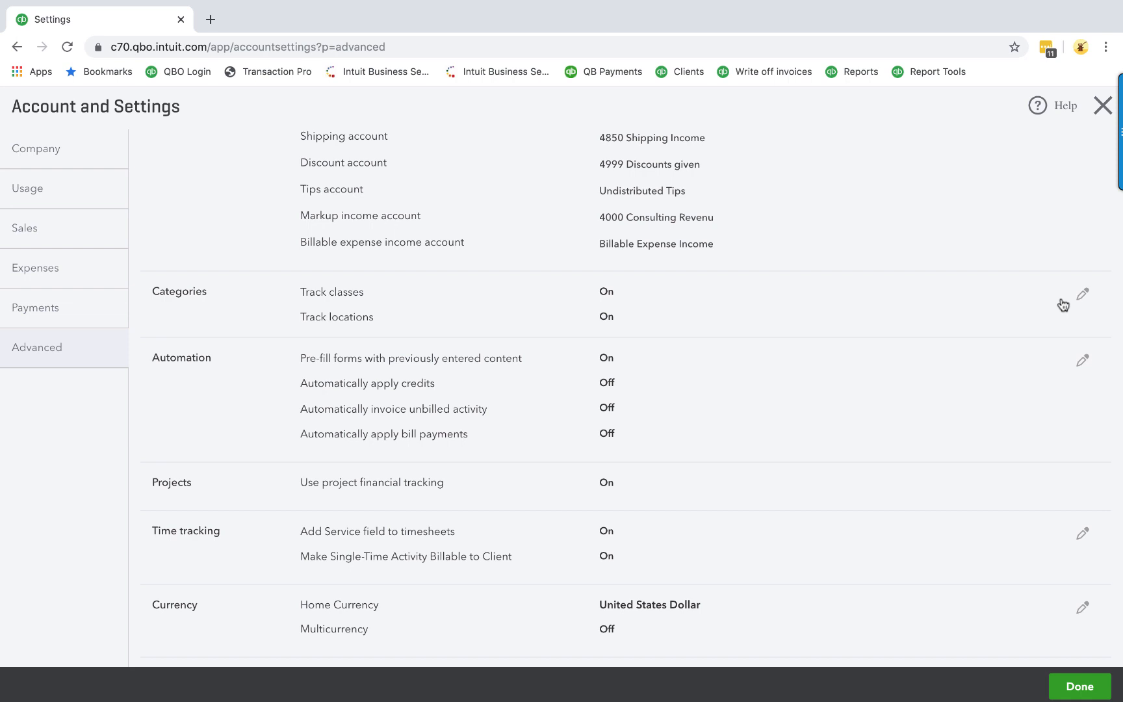
# In the Automation settings, read the help on pre-filling forms and applying credits, turning Automatically apply credits on and back off.
pyautogui.click(1083, 363)
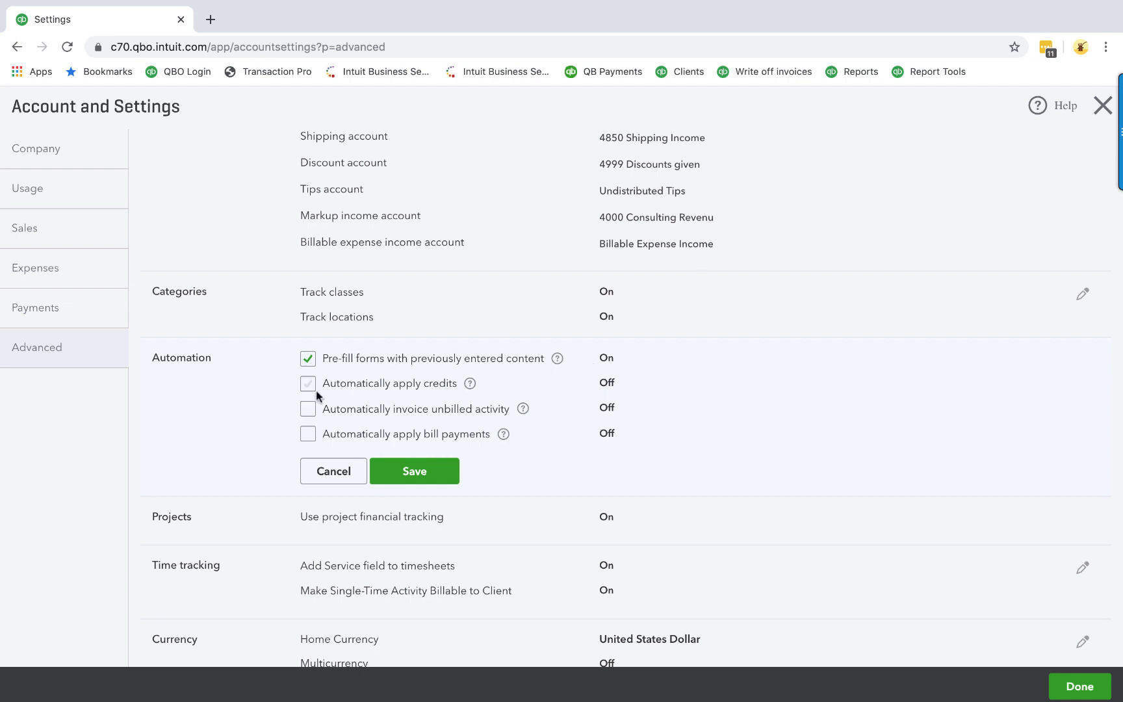
pyautogui.click(556, 361)
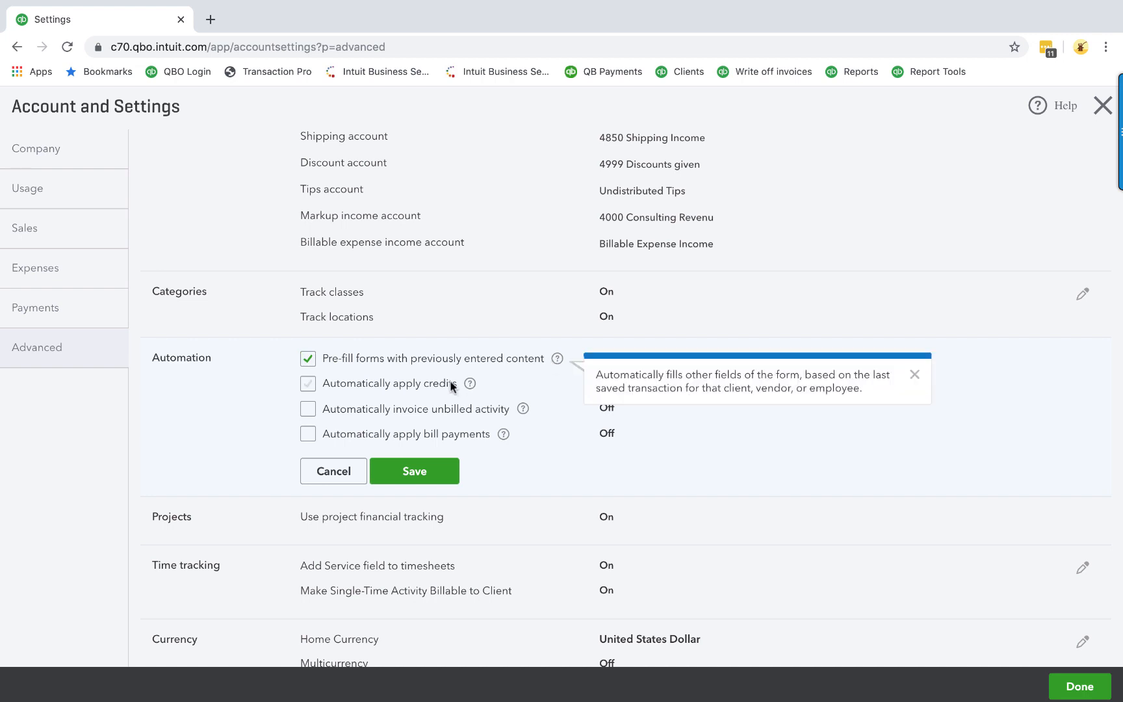
pyautogui.click(431, 382)
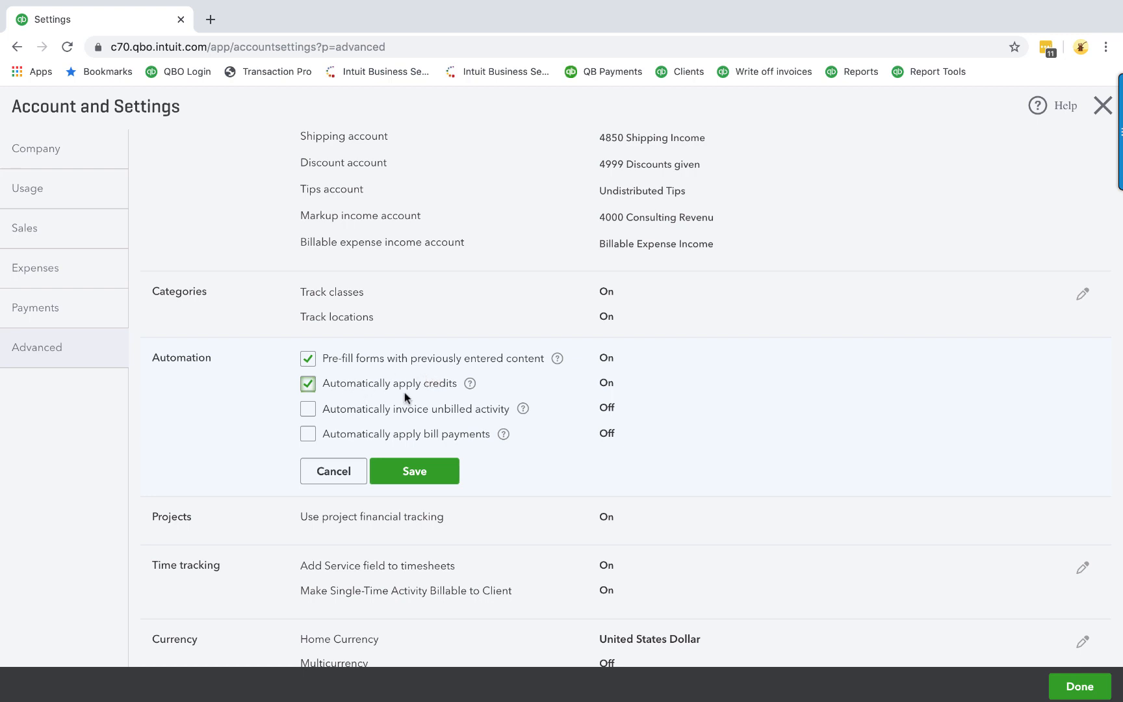
pyautogui.click(469, 383)
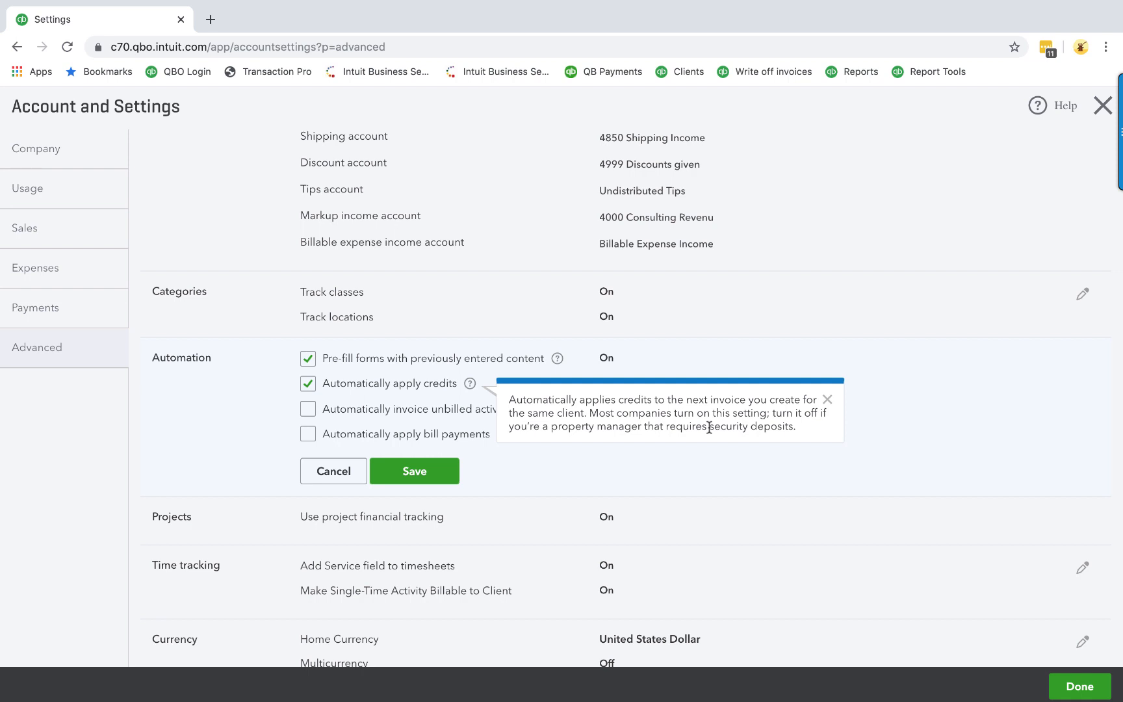
pyautogui.click(303, 381)
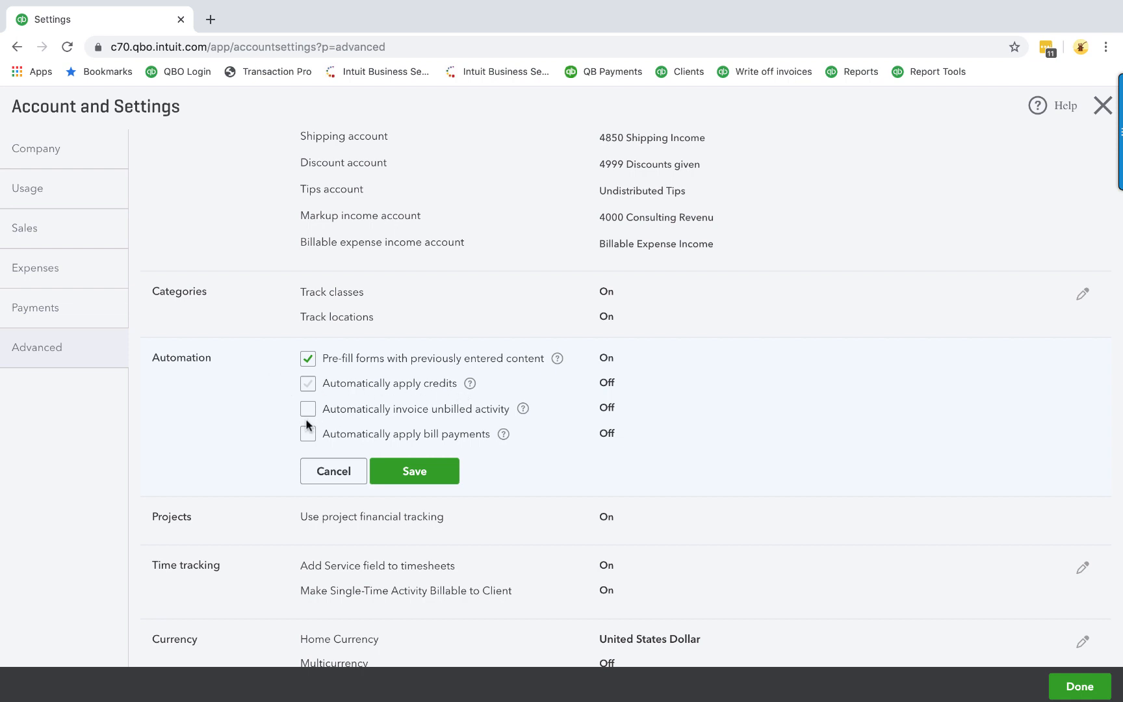
# Try Automatically invoice unbilled activity, view its schedule and notification choices and the bill payments help, then cancel the Automation edit.
pyautogui.click(522, 410)
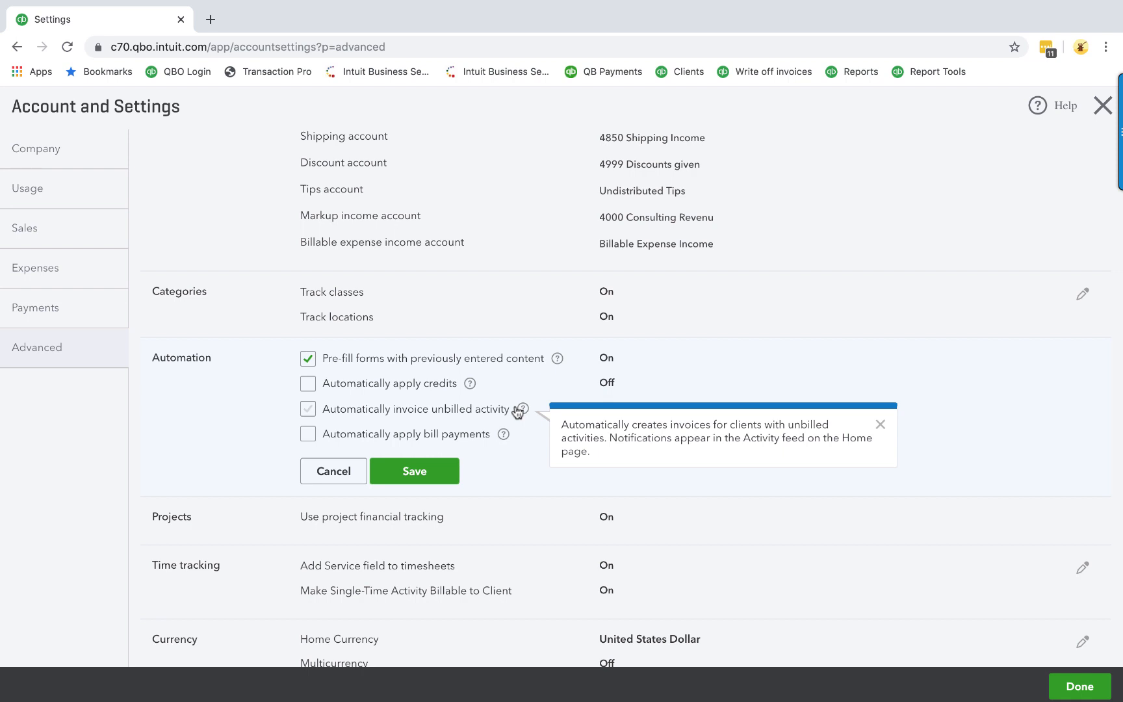
pyautogui.click(306, 410)
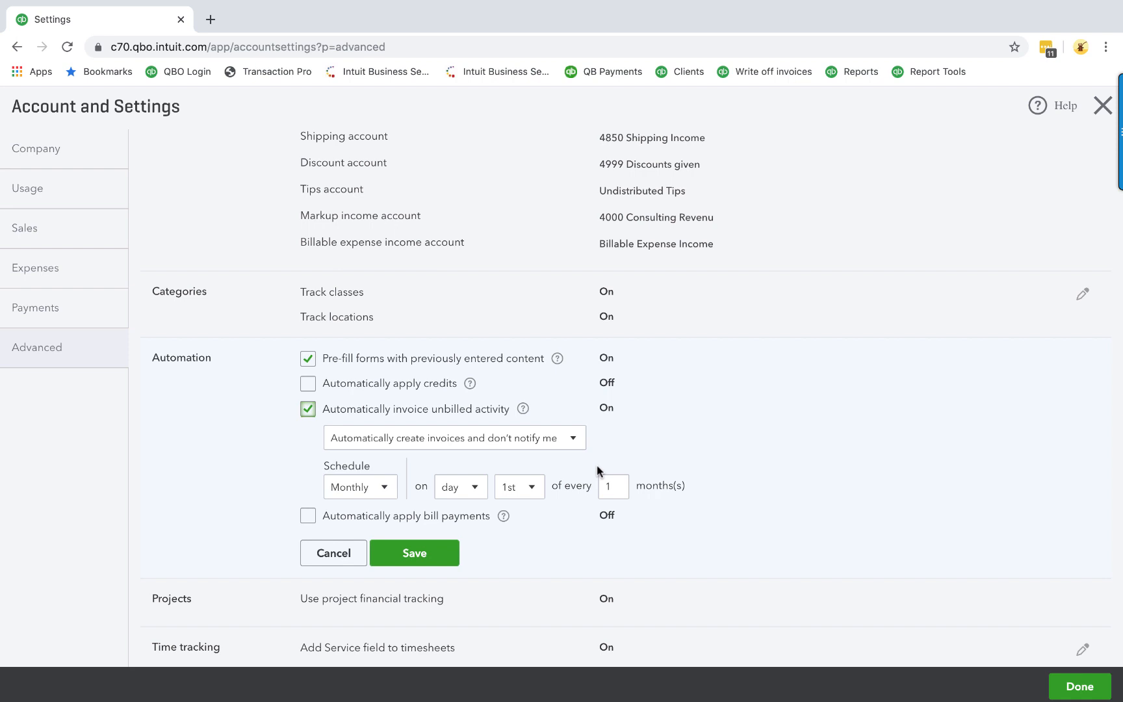
pyautogui.click(371, 488)
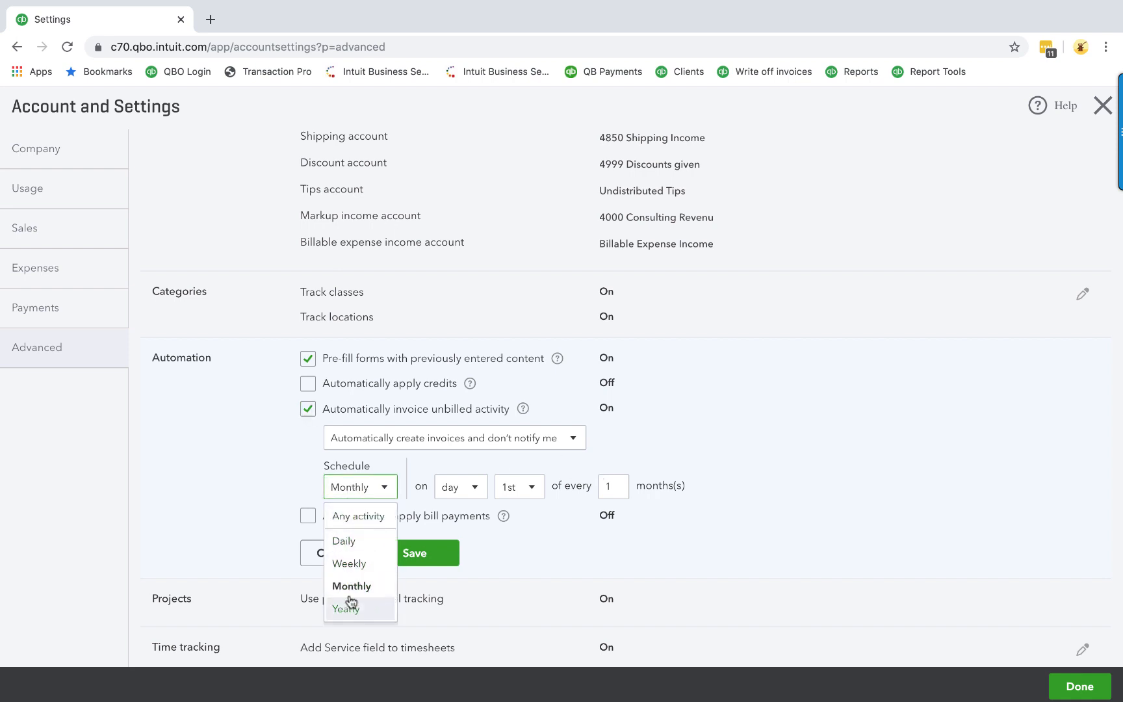
pyautogui.click(250, 462)
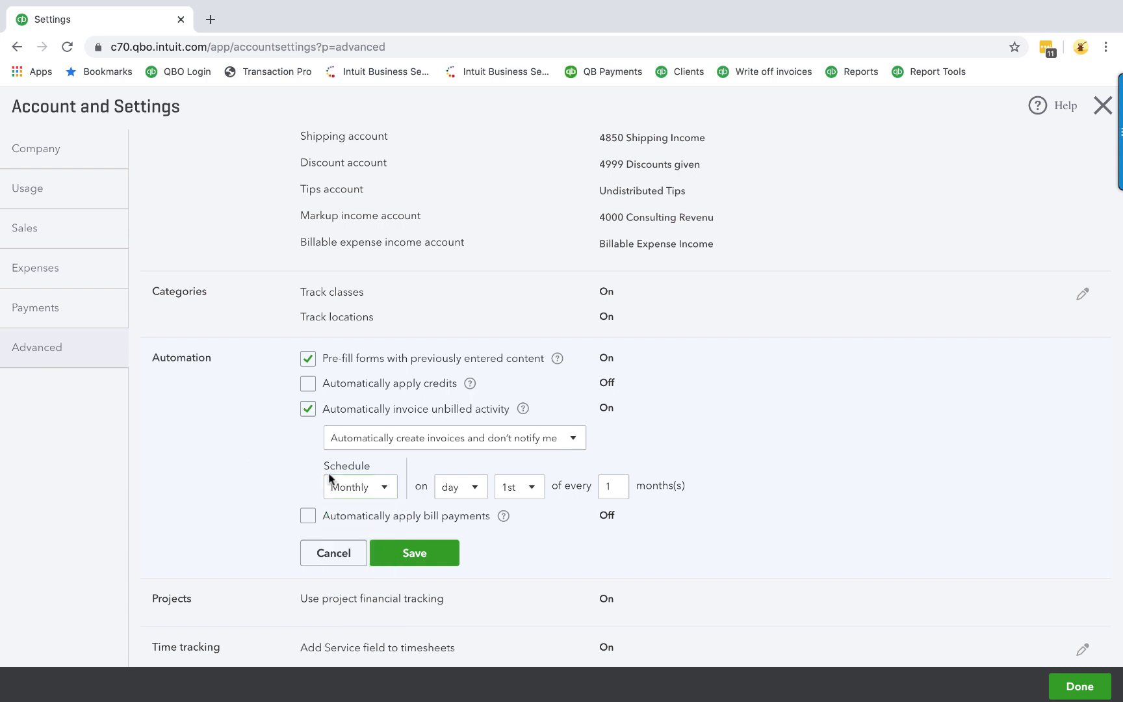
pyautogui.click(445, 438)
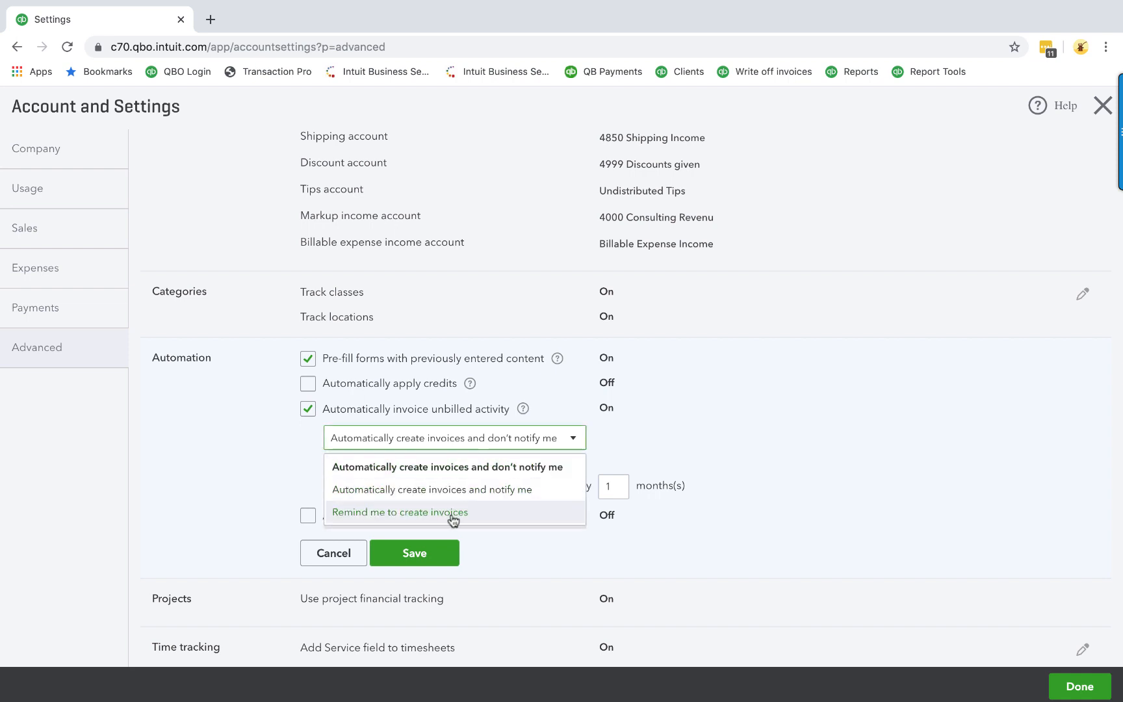
pyautogui.click(251, 446)
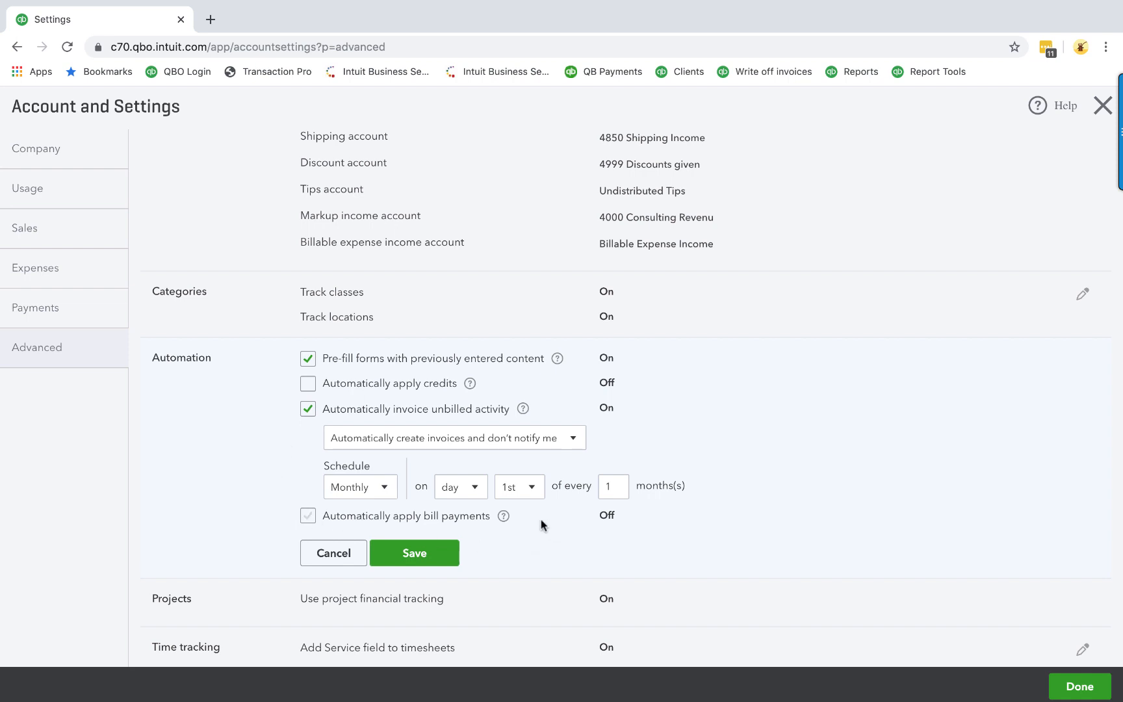
pyautogui.click(508, 519)
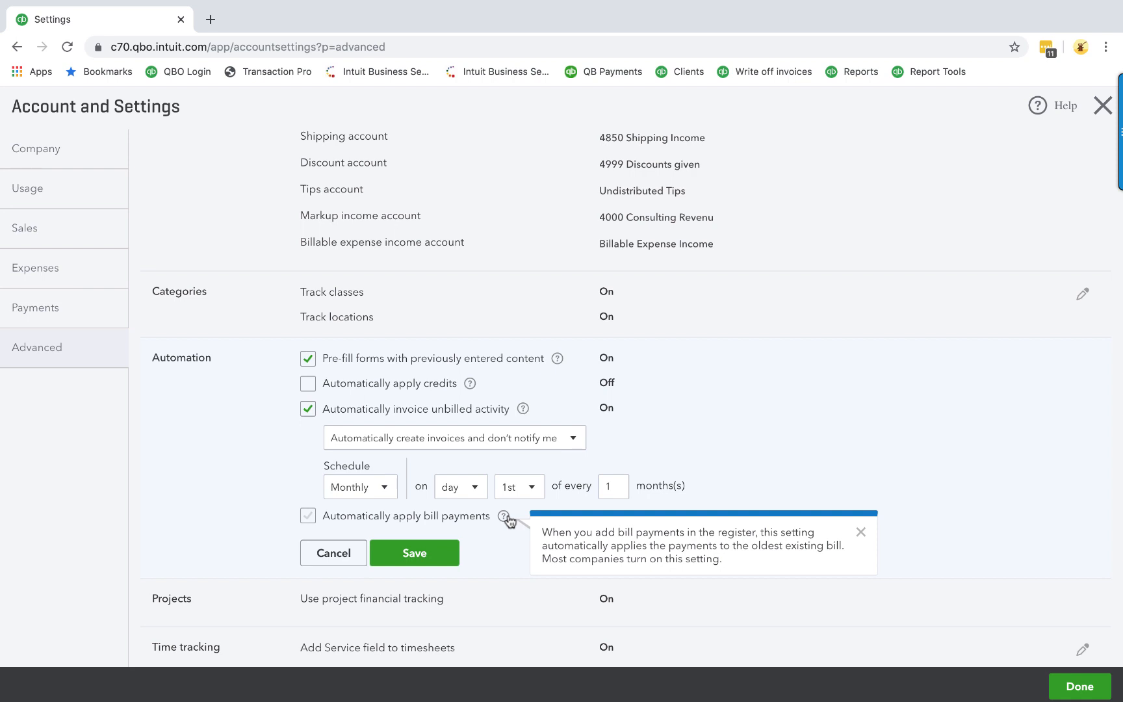
pyautogui.click(321, 553)
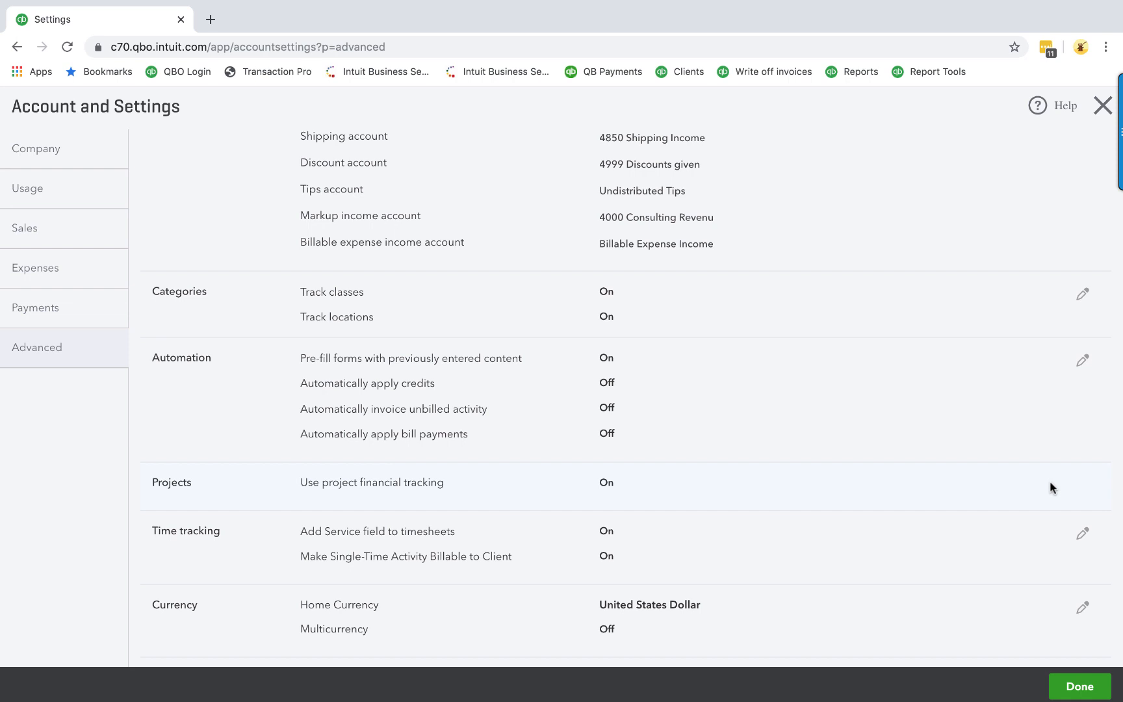
# Review the Time tracking options for billable time and billing rates, then the Currency options including Multicurrency, cancelling both edits.
pyautogui.click(1083, 533)
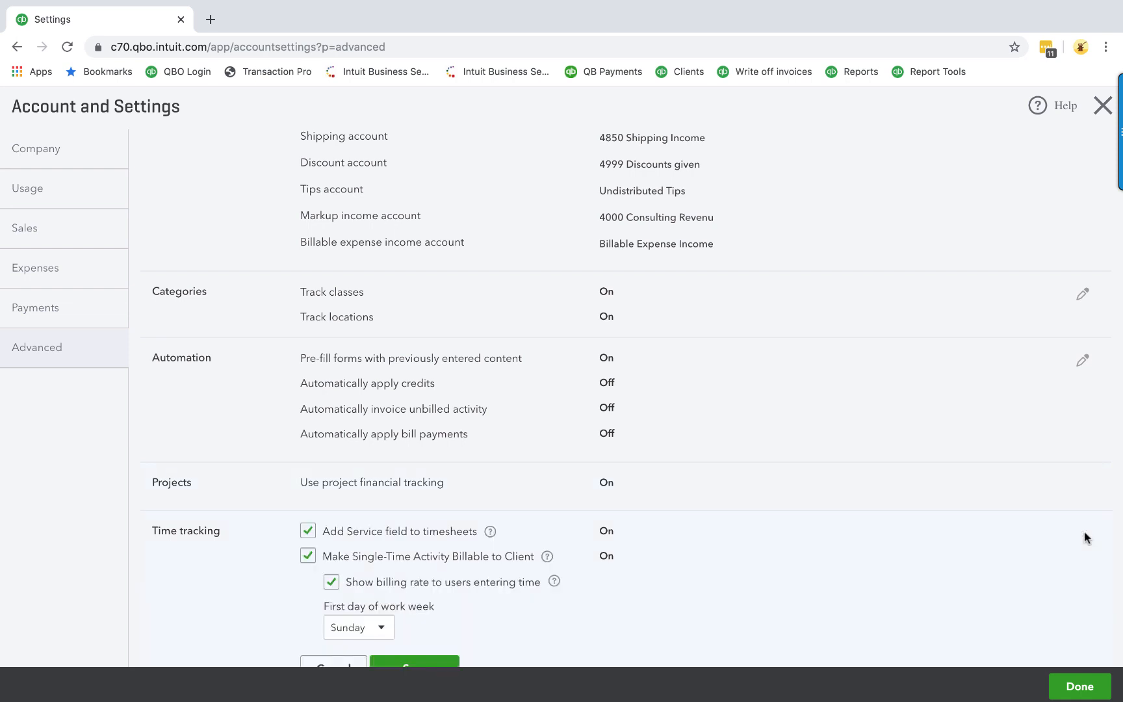
pyautogui.scroll(-3, 1084, 537)
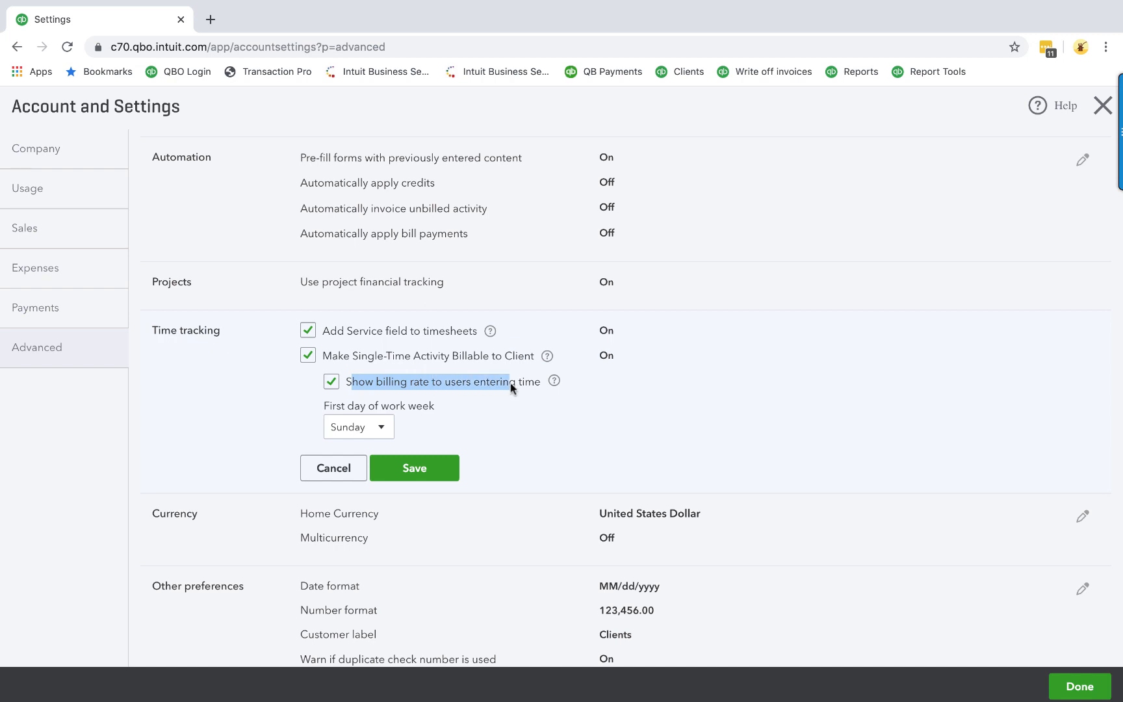
pyautogui.moveTo(510, 386); pyautogui.dragTo(531, 385)
pyautogui.click(542, 394)
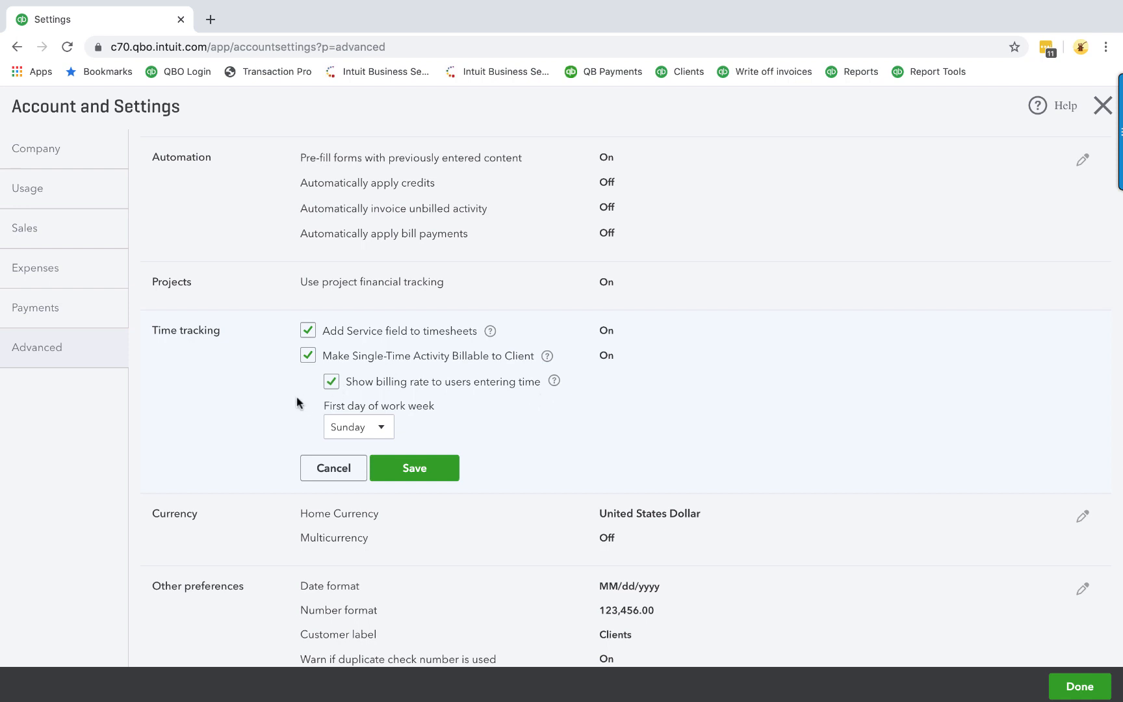
pyautogui.click(342, 473)
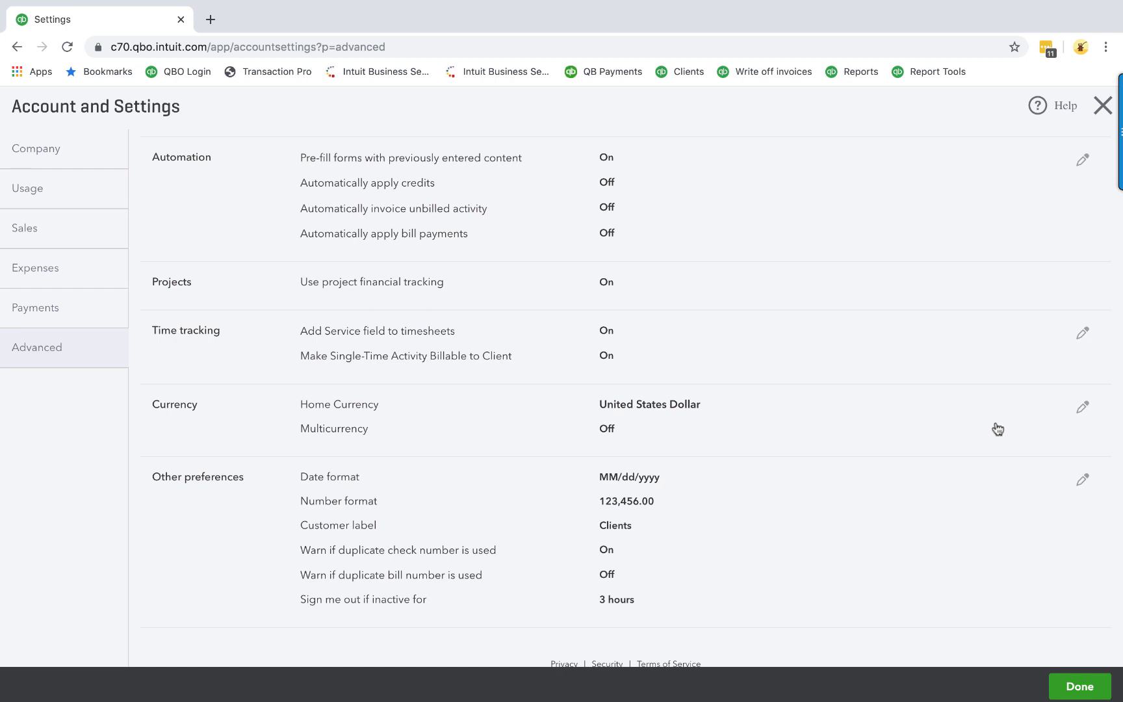
pyautogui.click(1080, 407)
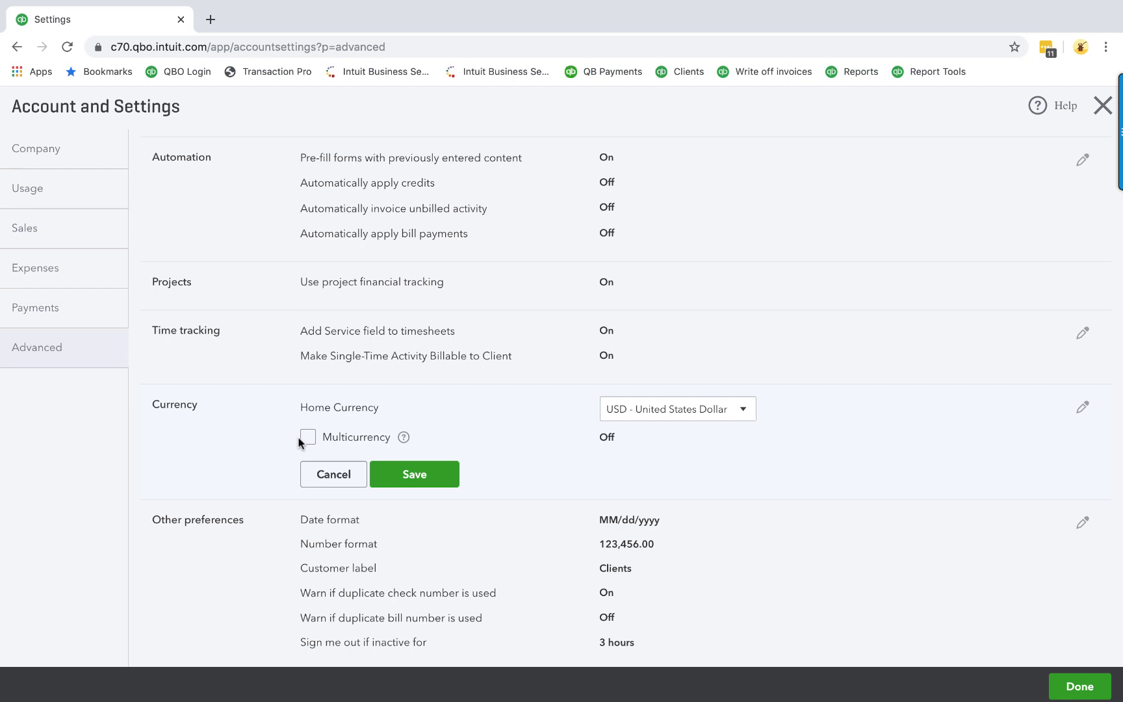
pyautogui.click(336, 481)
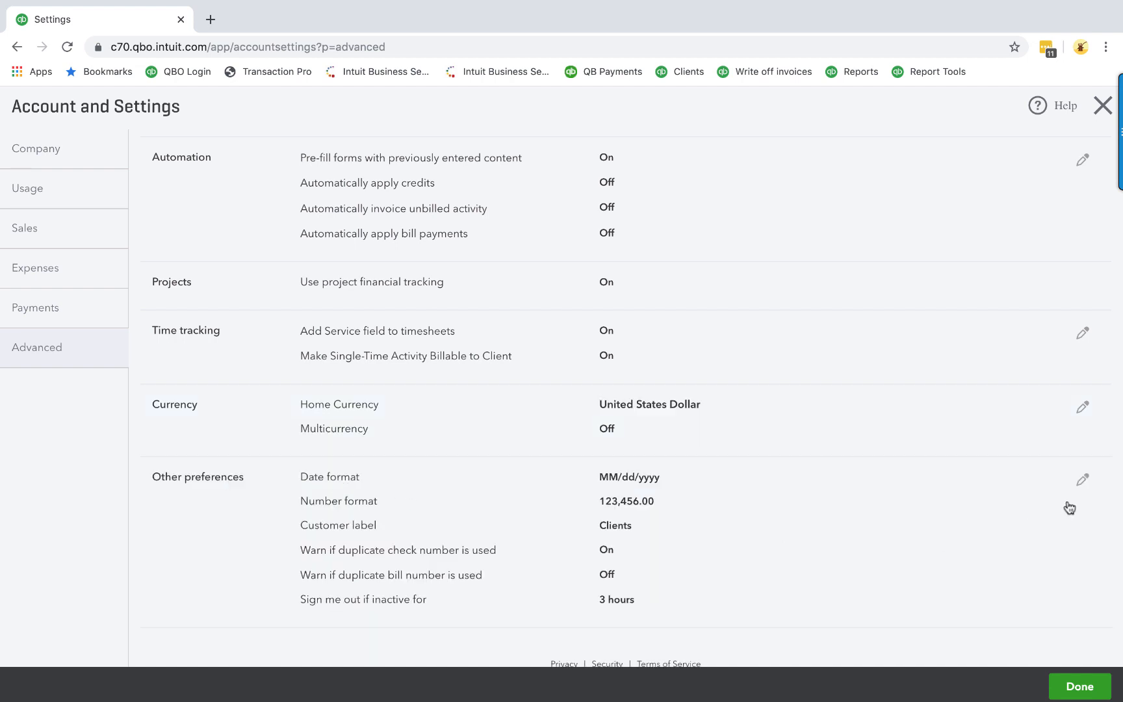
# Open the Other preferences settings for editing and view the number format choices, keeping 123,456.00.
pyautogui.click(1082, 480)
pyautogui.scroll(-1, 1076, 474)
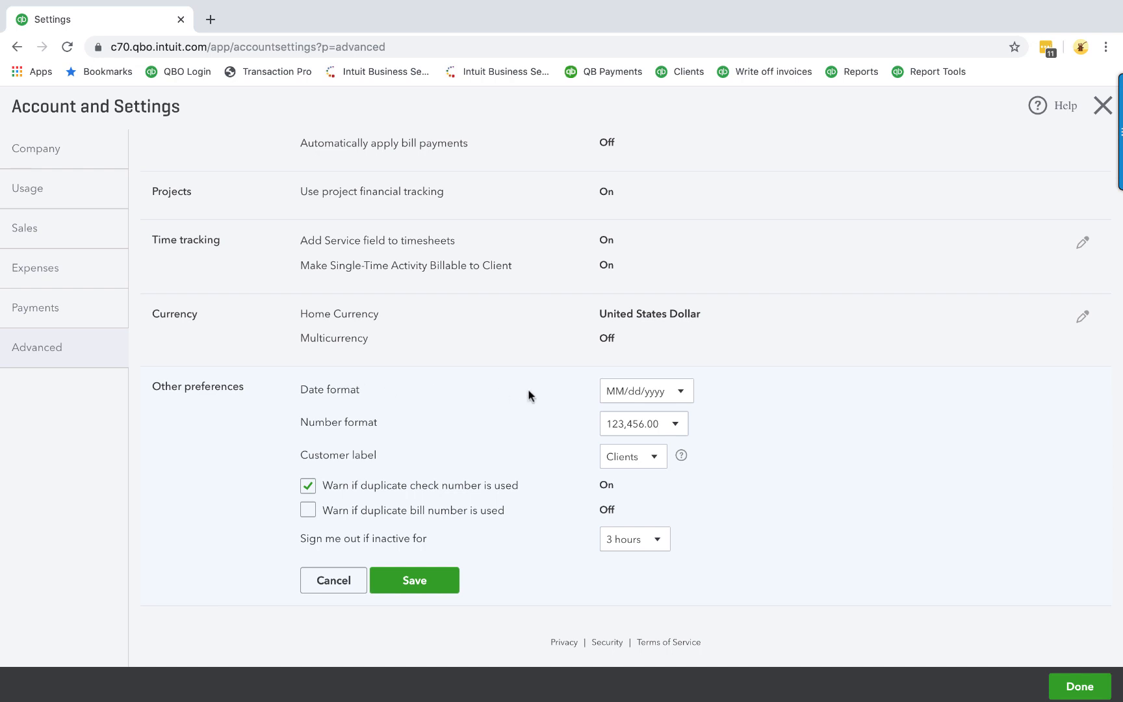
pyautogui.click(682, 430)
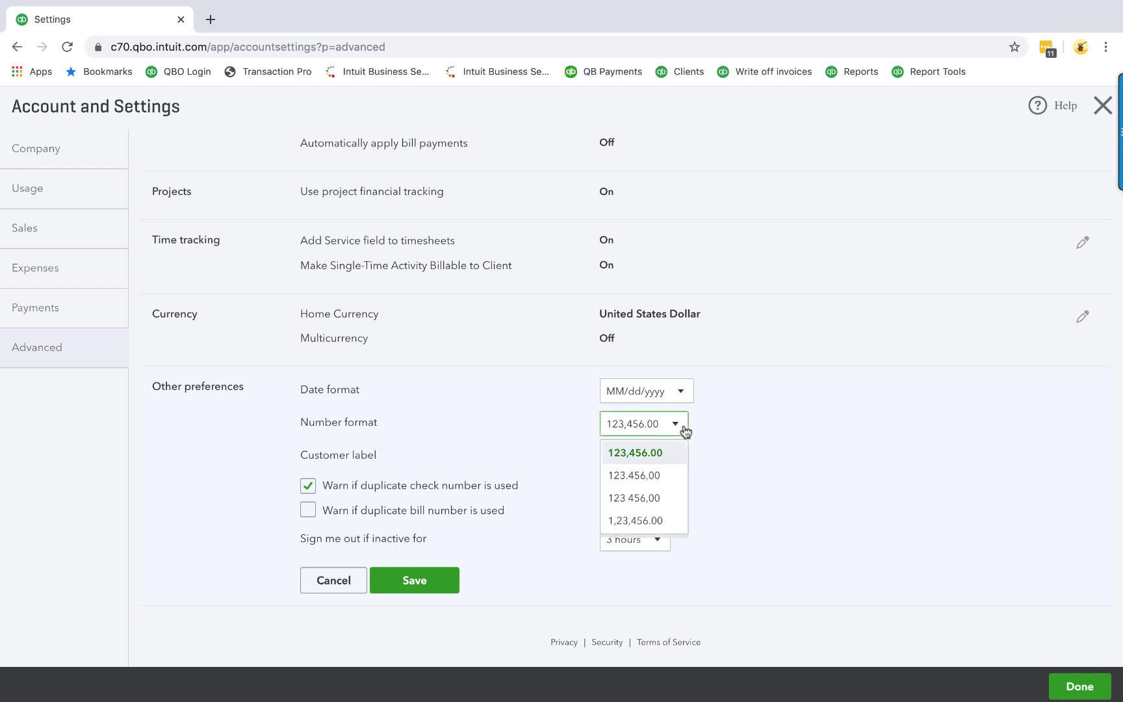
pyautogui.click(481, 414)
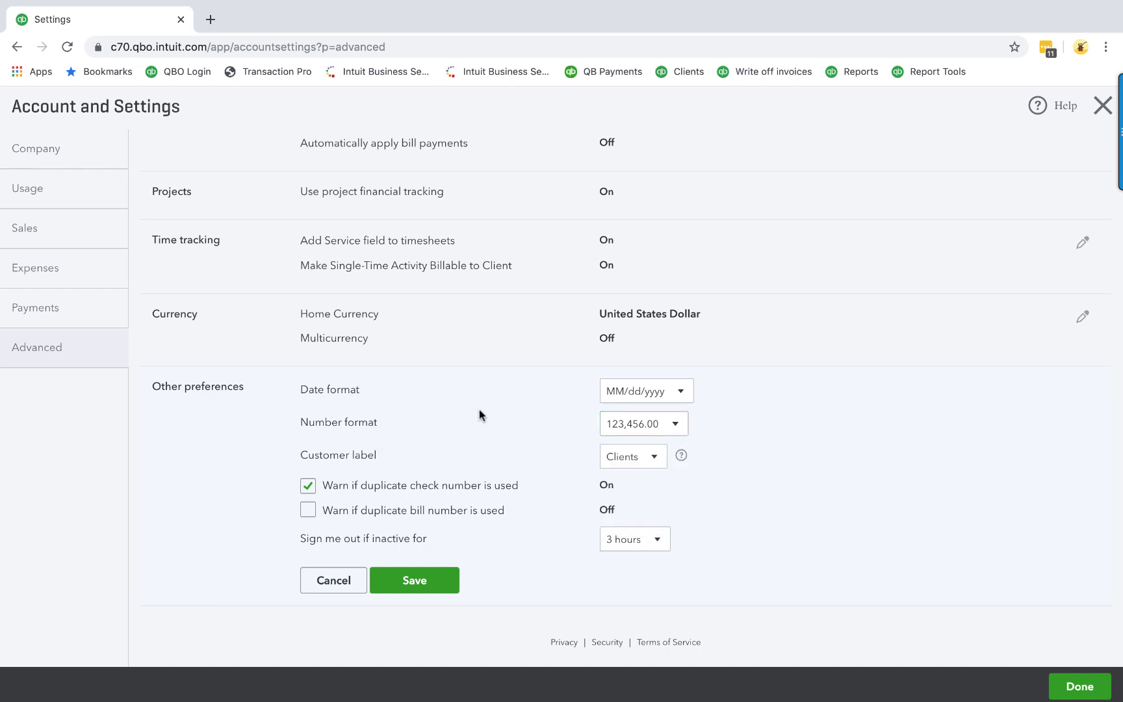
pyautogui.click(684, 428)
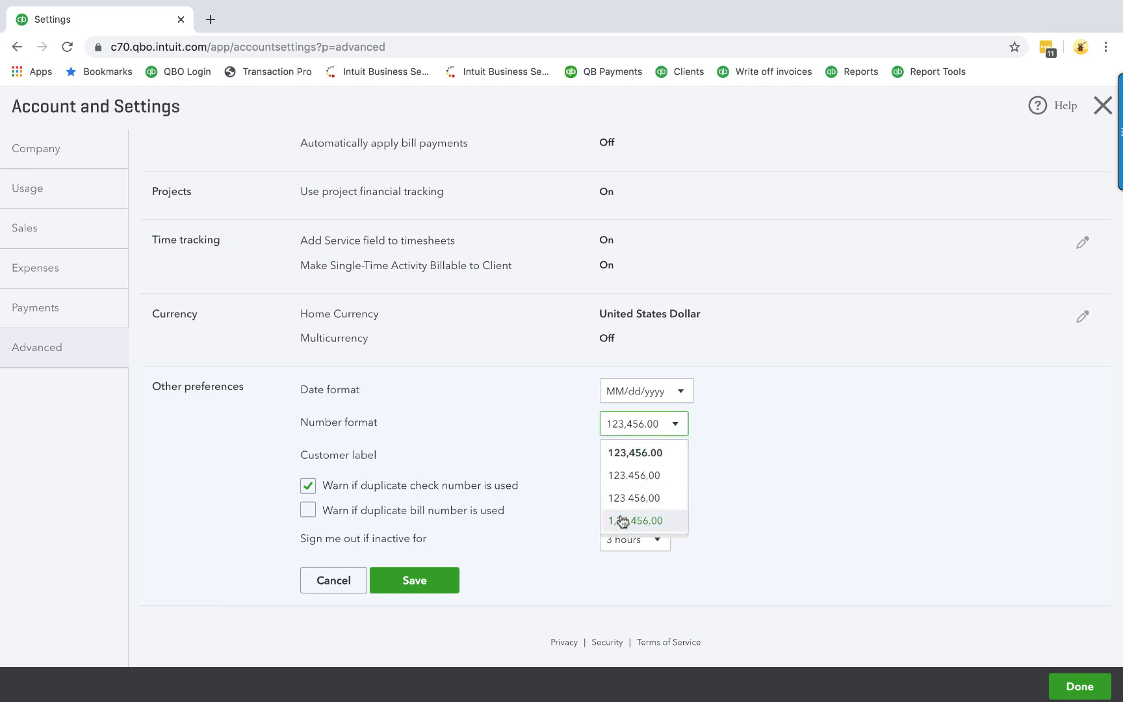
pyautogui.click(715, 511)
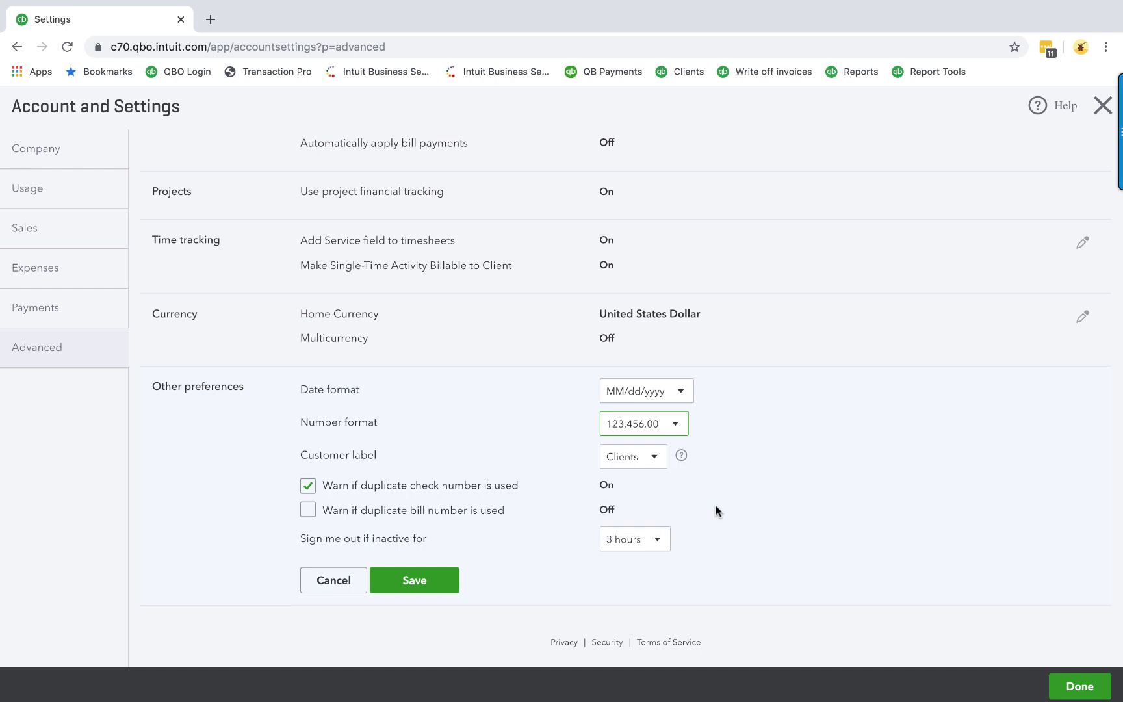
# View the customer label and inactivity sign-out choices, keeping Clients and 3 hours, and cancel the Other preferences edit.
pyautogui.click(643, 458)
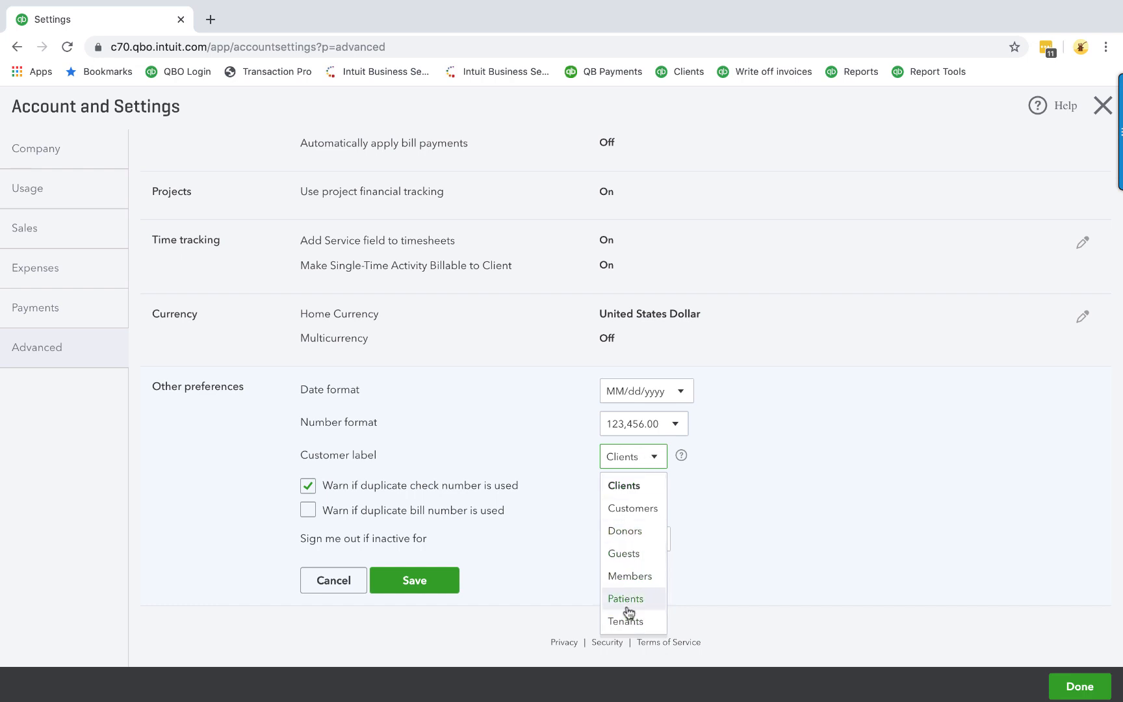
pyautogui.click(567, 466)
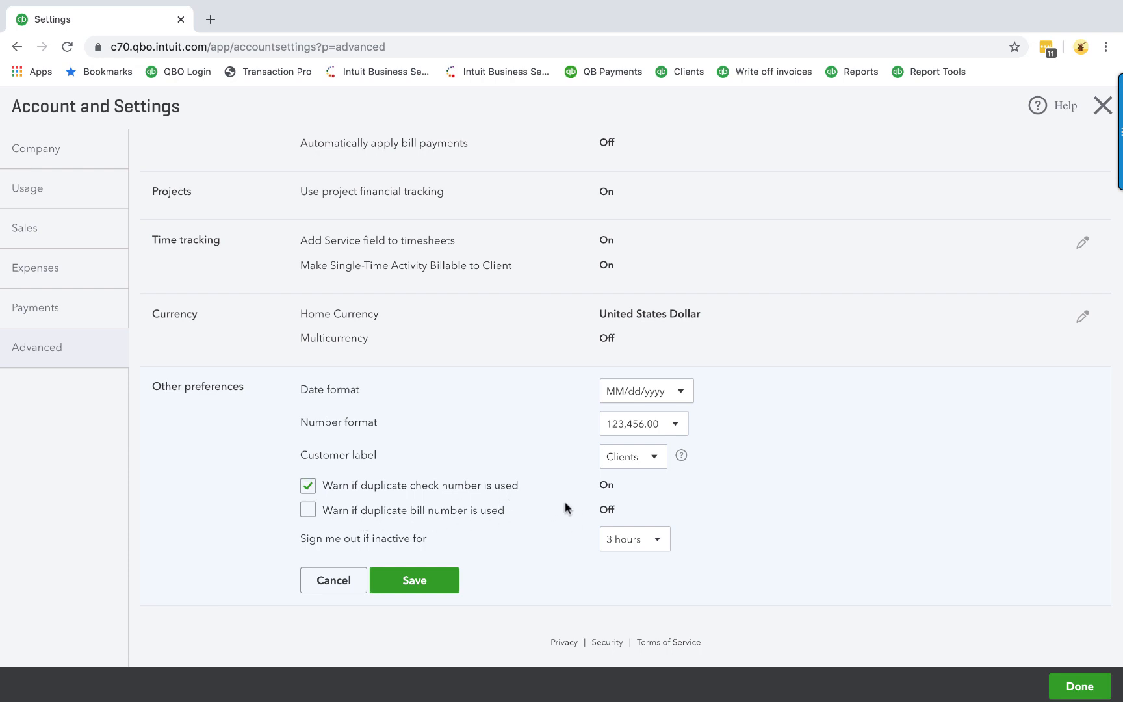
pyautogui.click(625, 539)
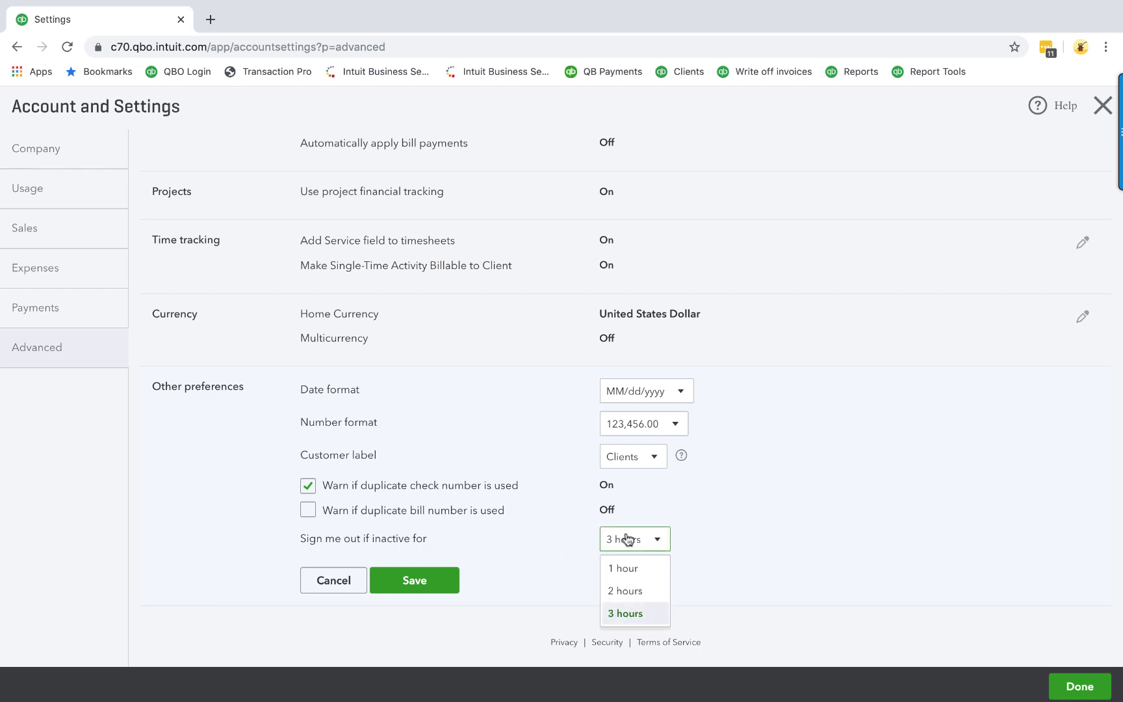
pyautogui.click(541, 534)
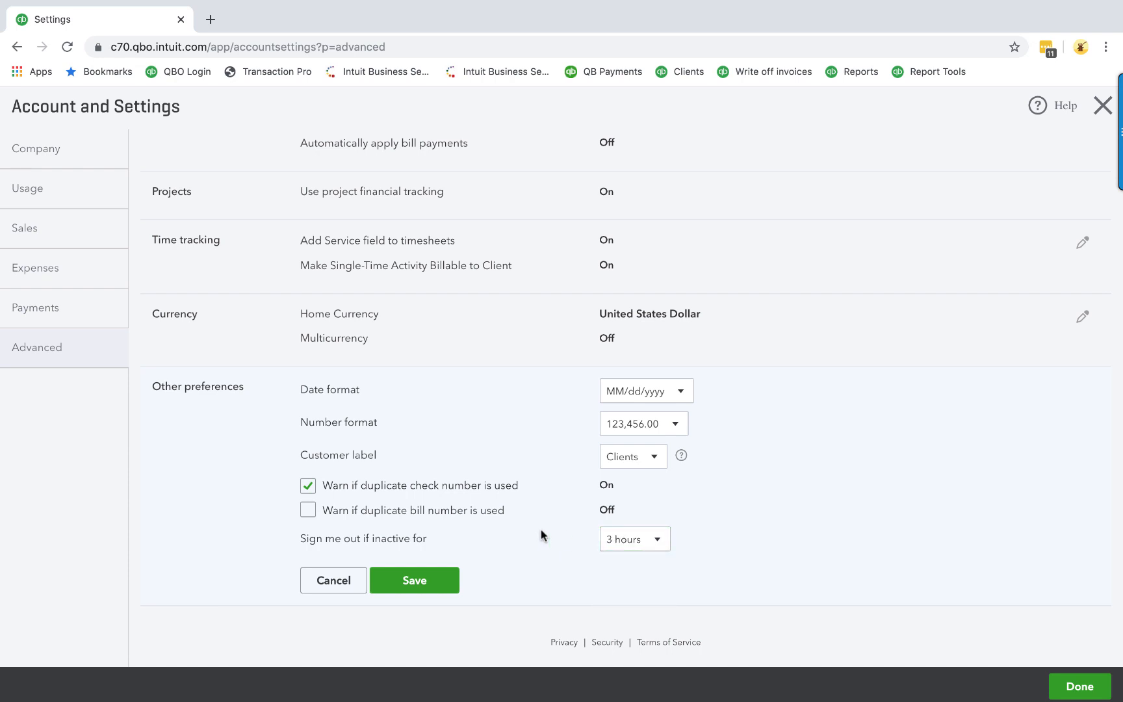
pyautogui.click(628, 538)
pyautogui.click(534, 537)
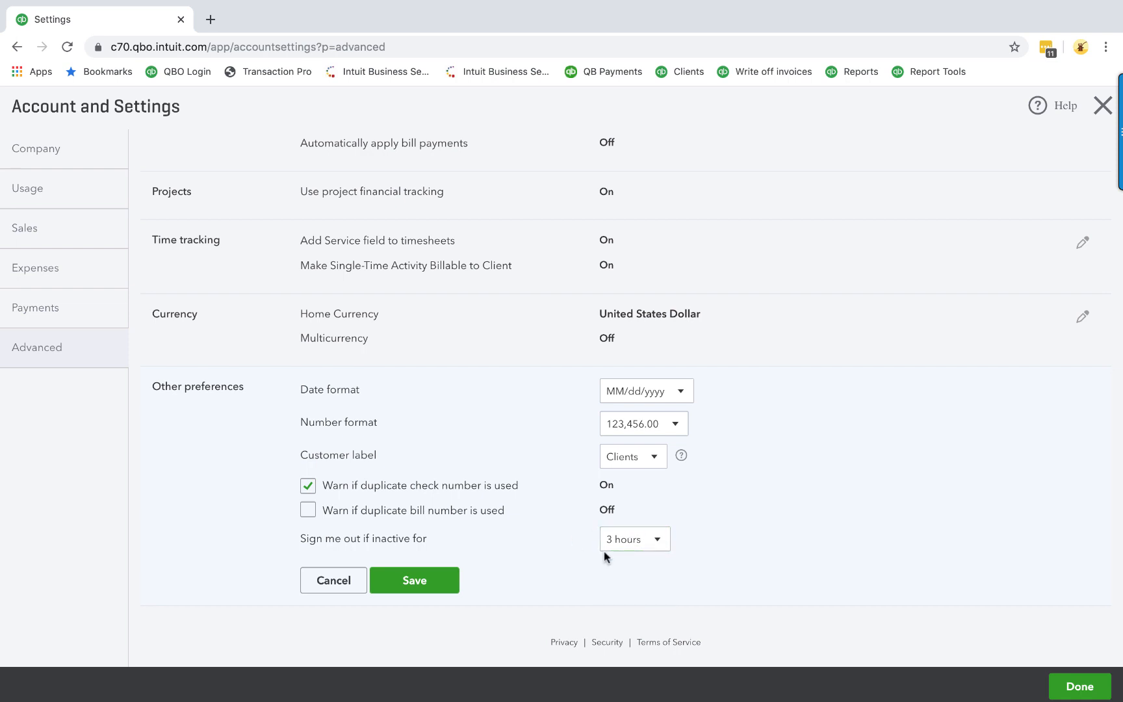
pyautogui.click(315, 582)
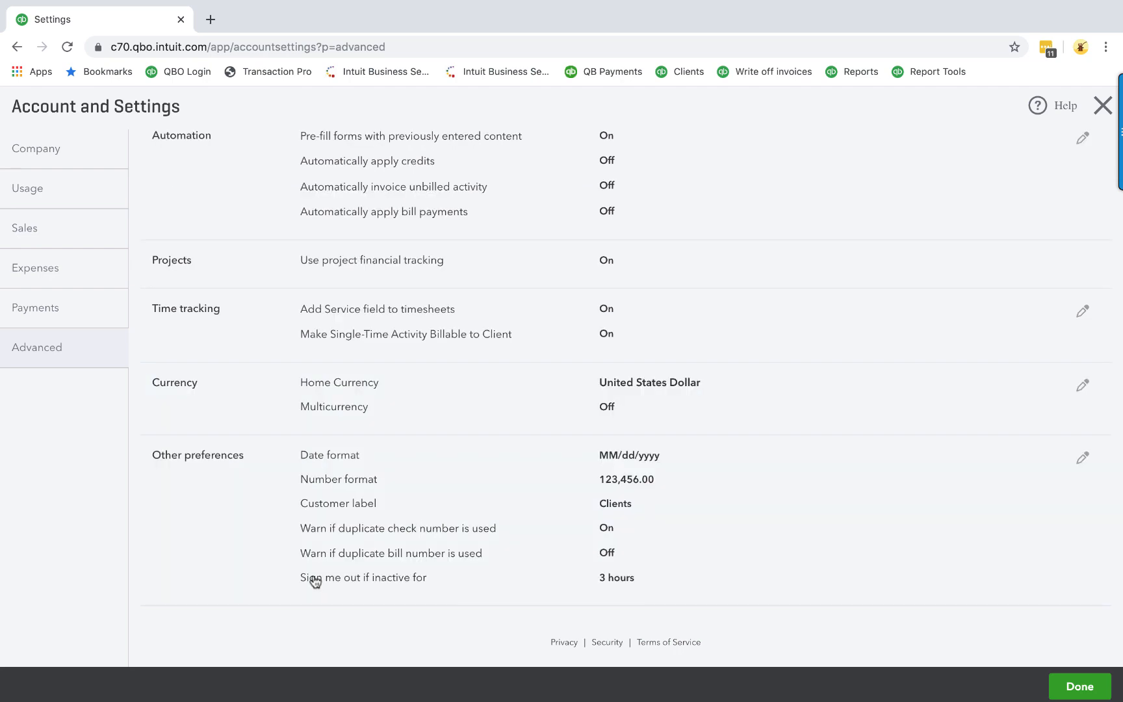
# Close the settings and examine how the Clients label is used in the Invoicing choices and the Sales and customers reports.
pyautogui.click(1102, 104)
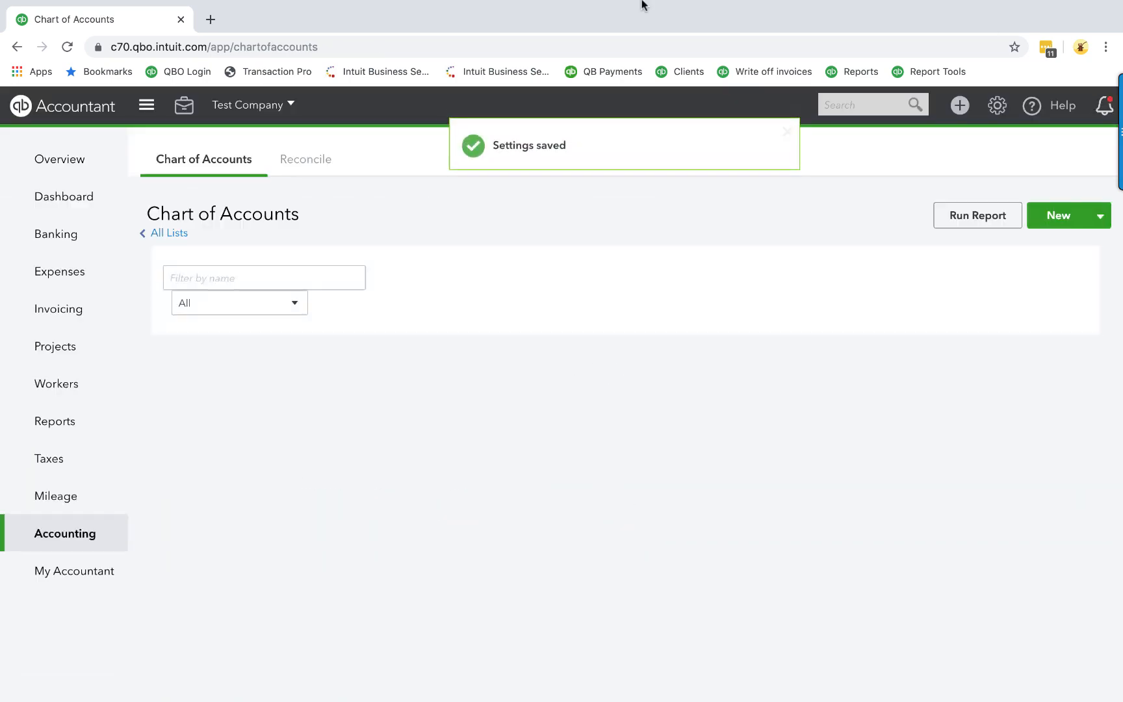
pyautogui.moveTo(73, 314)
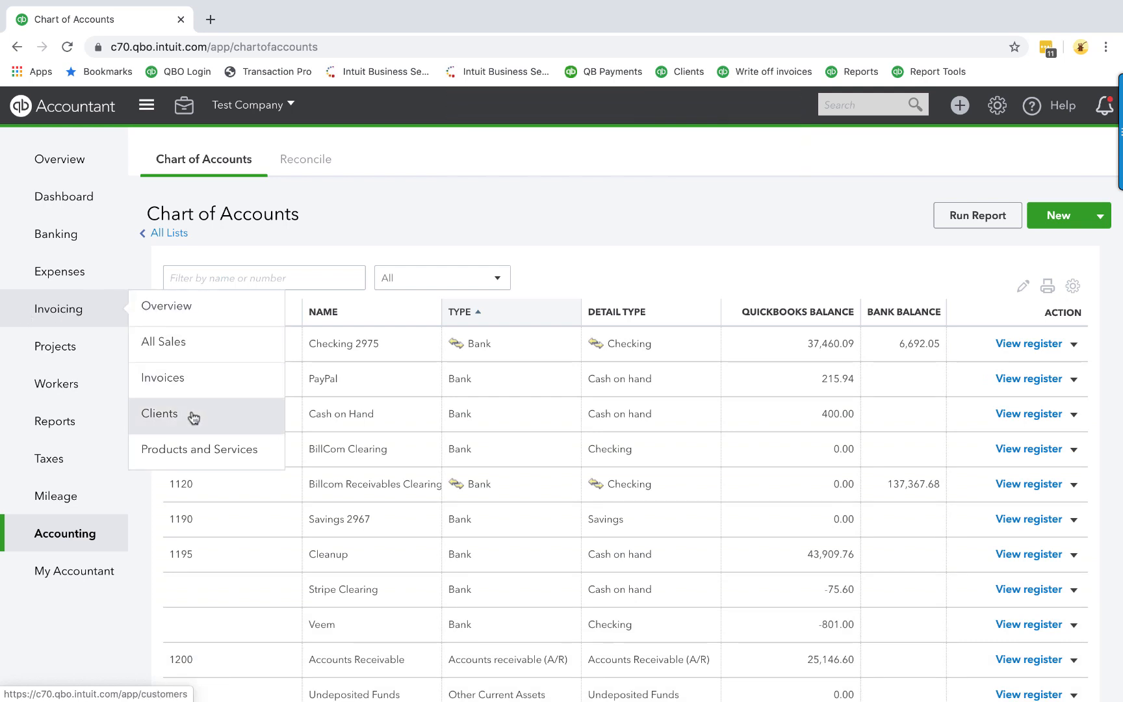
pyautogui.click(64, 423)
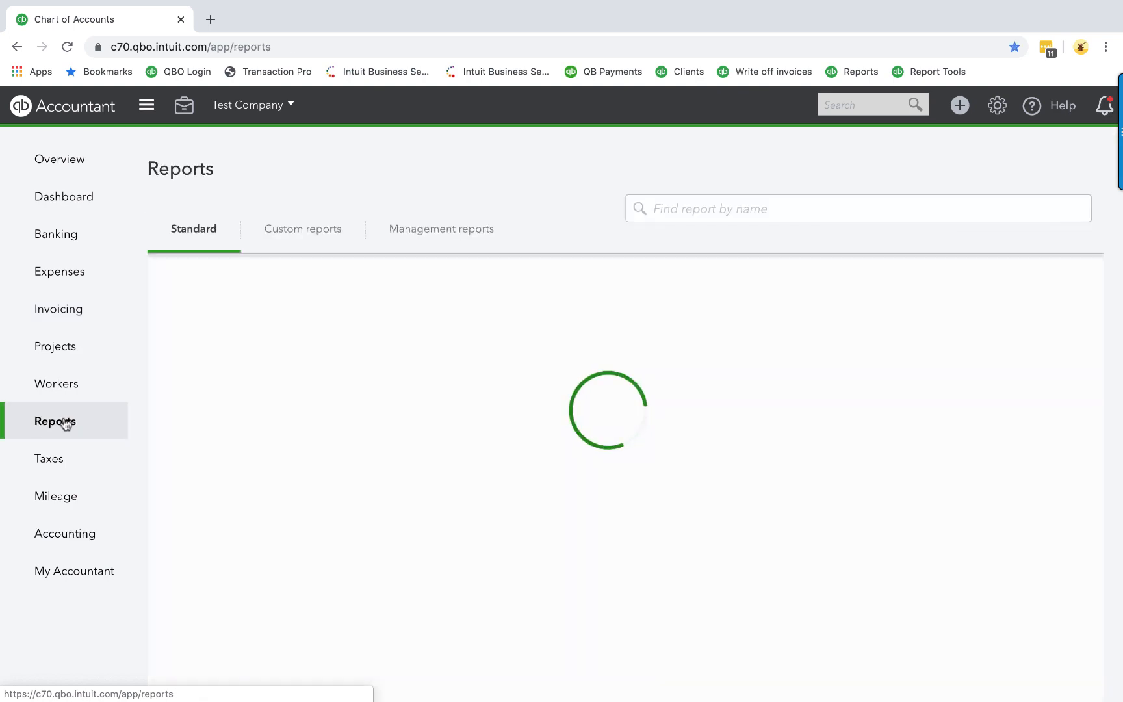
pyautogui.scroll(-1, 461, 559)
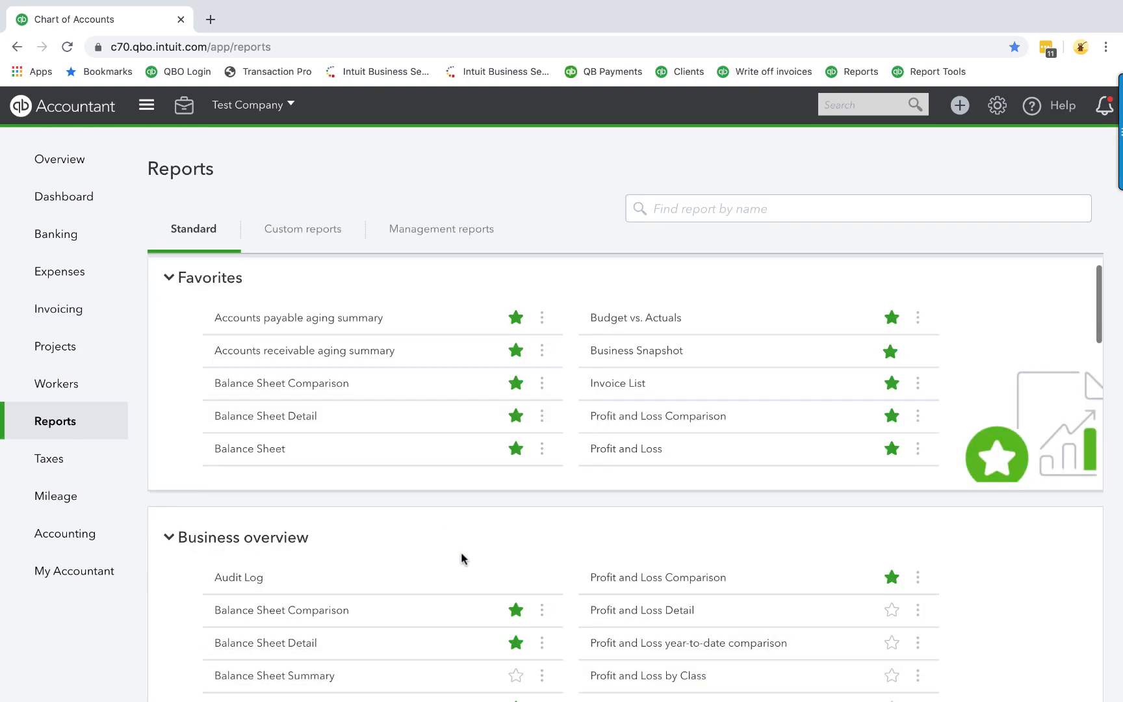
pyautogui.scroll(-15, 462, 559)
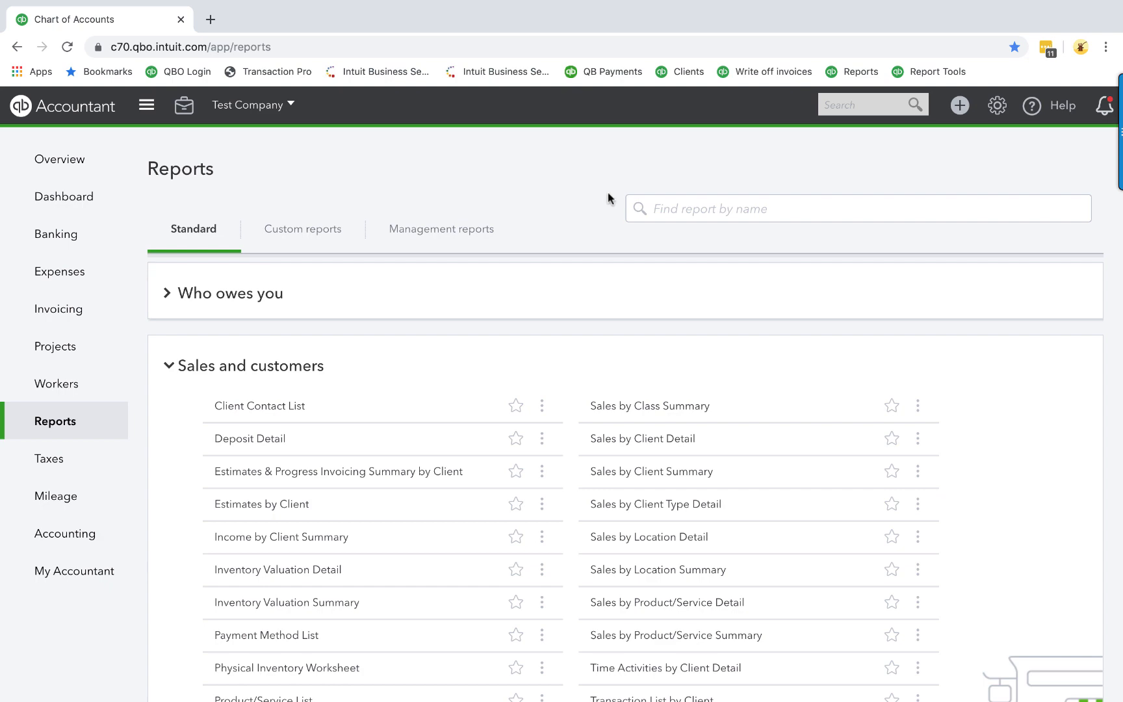
# Reopen Account and Settings for the company.
pyautogui.click(997, 106)
pyautogui.click(382, 224)
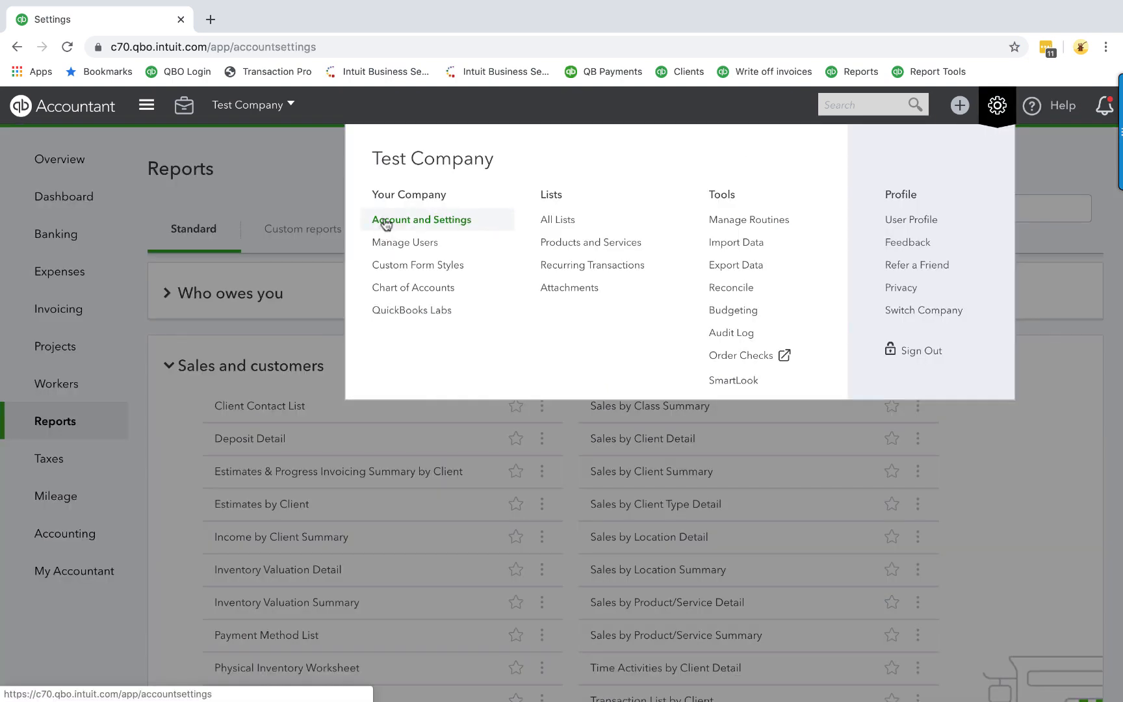